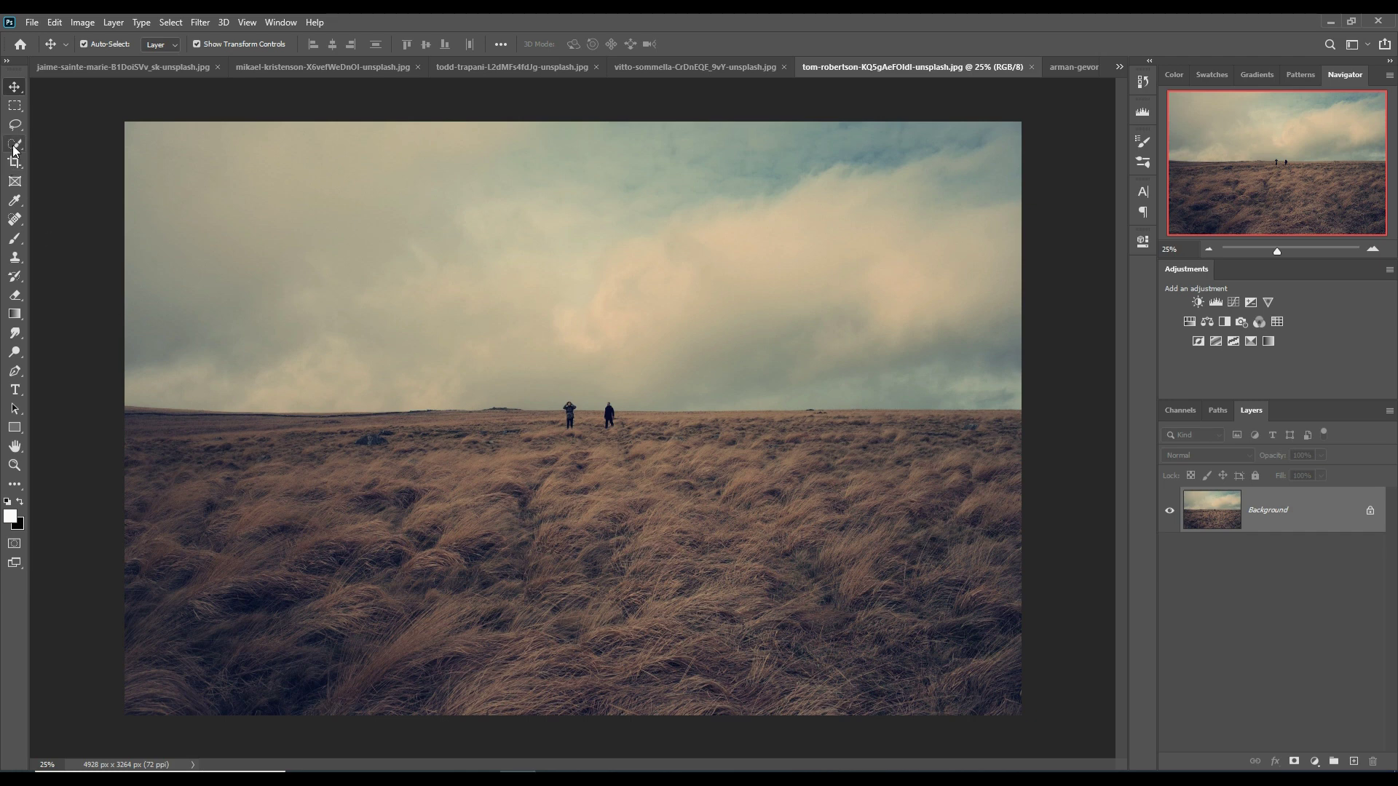
Lasso the two horizon walkers, erase them with Content-Aware Fill, then deselect
left_click(15, 146)
key("l")
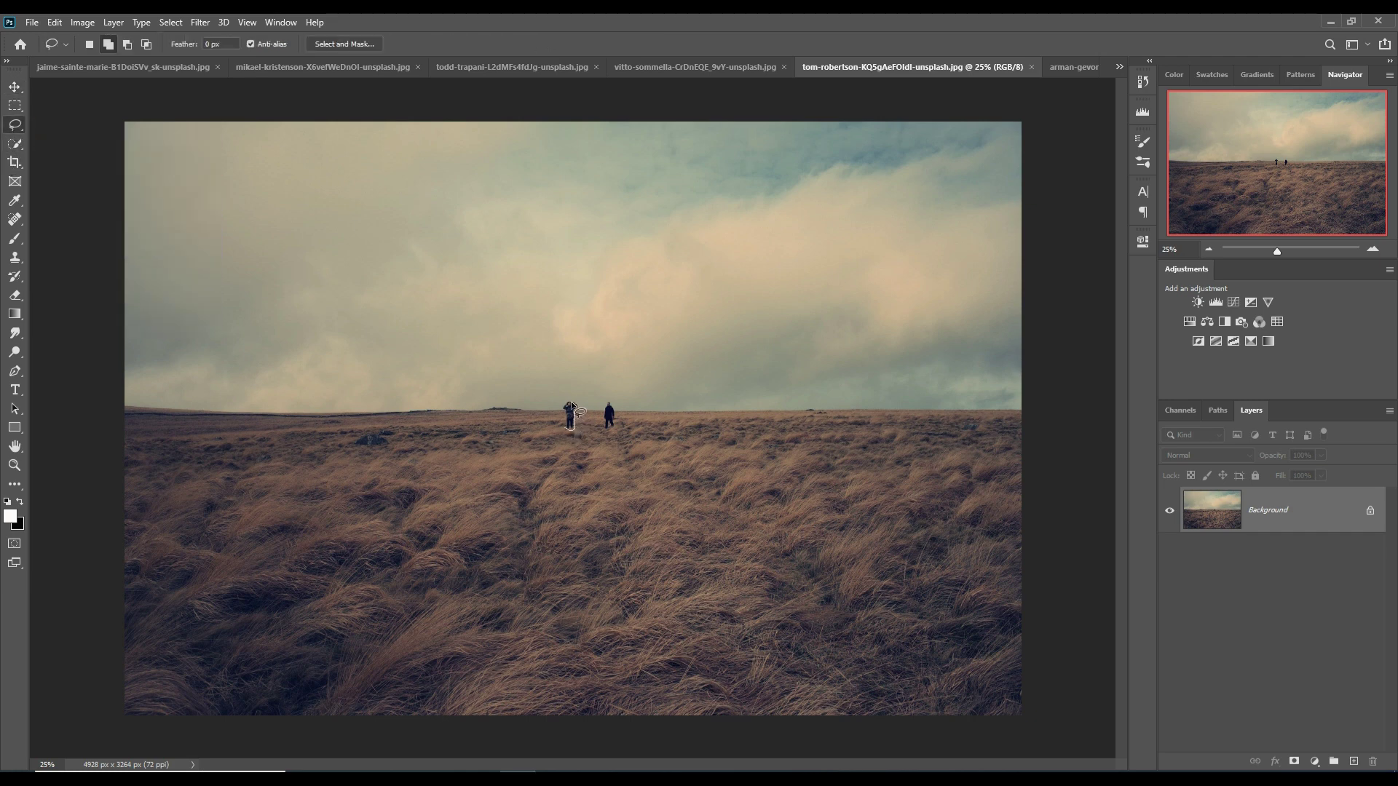
left_click_drag(569, 425, 615, 422)
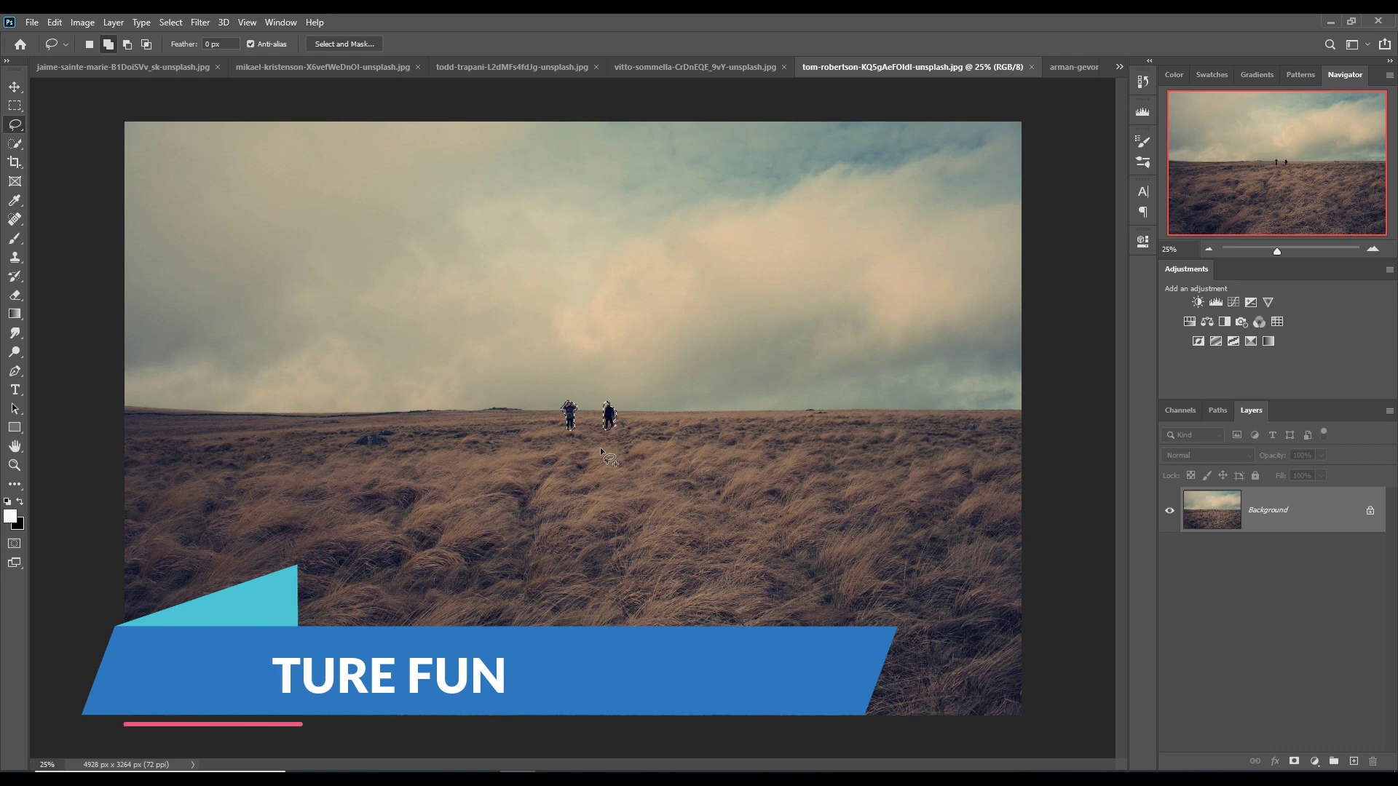
left_click(55, 22)
left_click(67, 250)
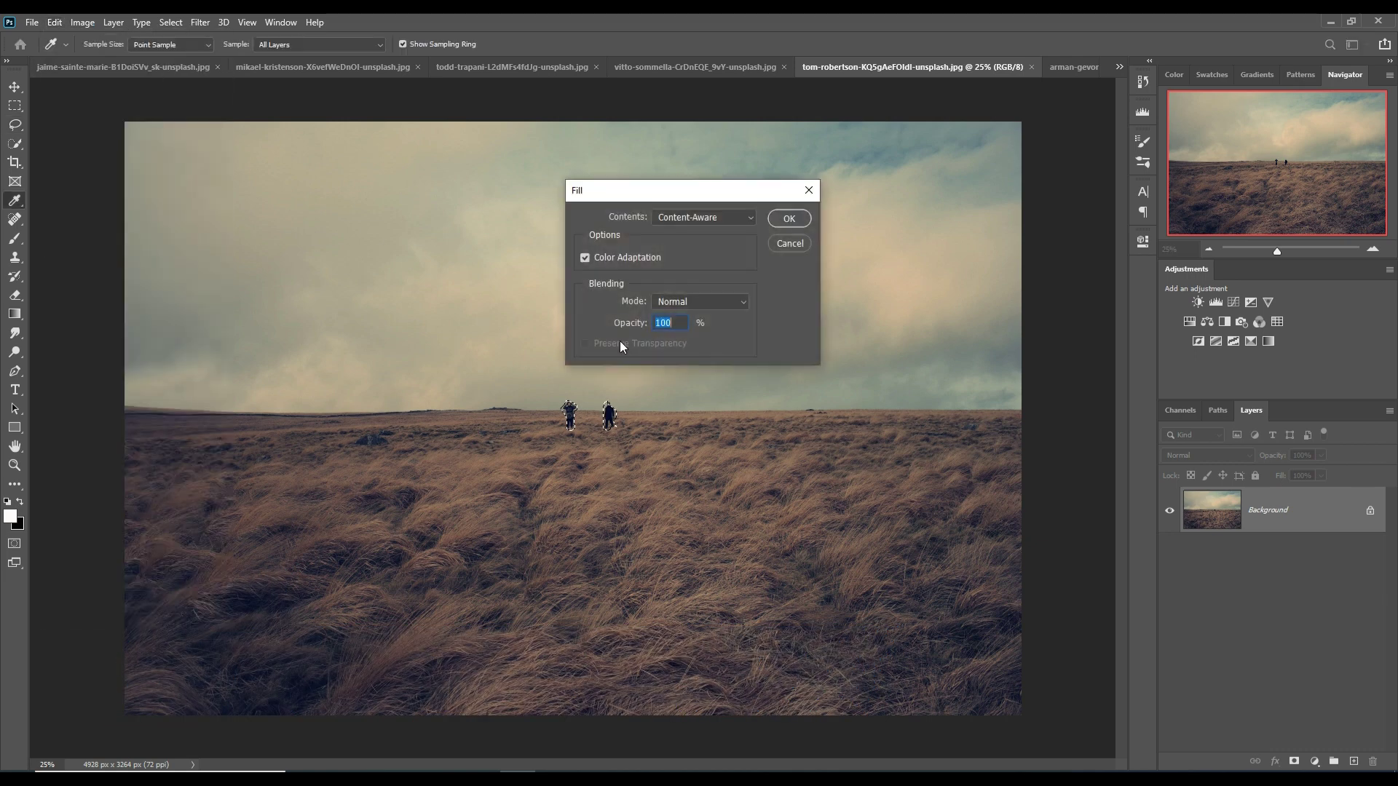
left_click(795, 216)
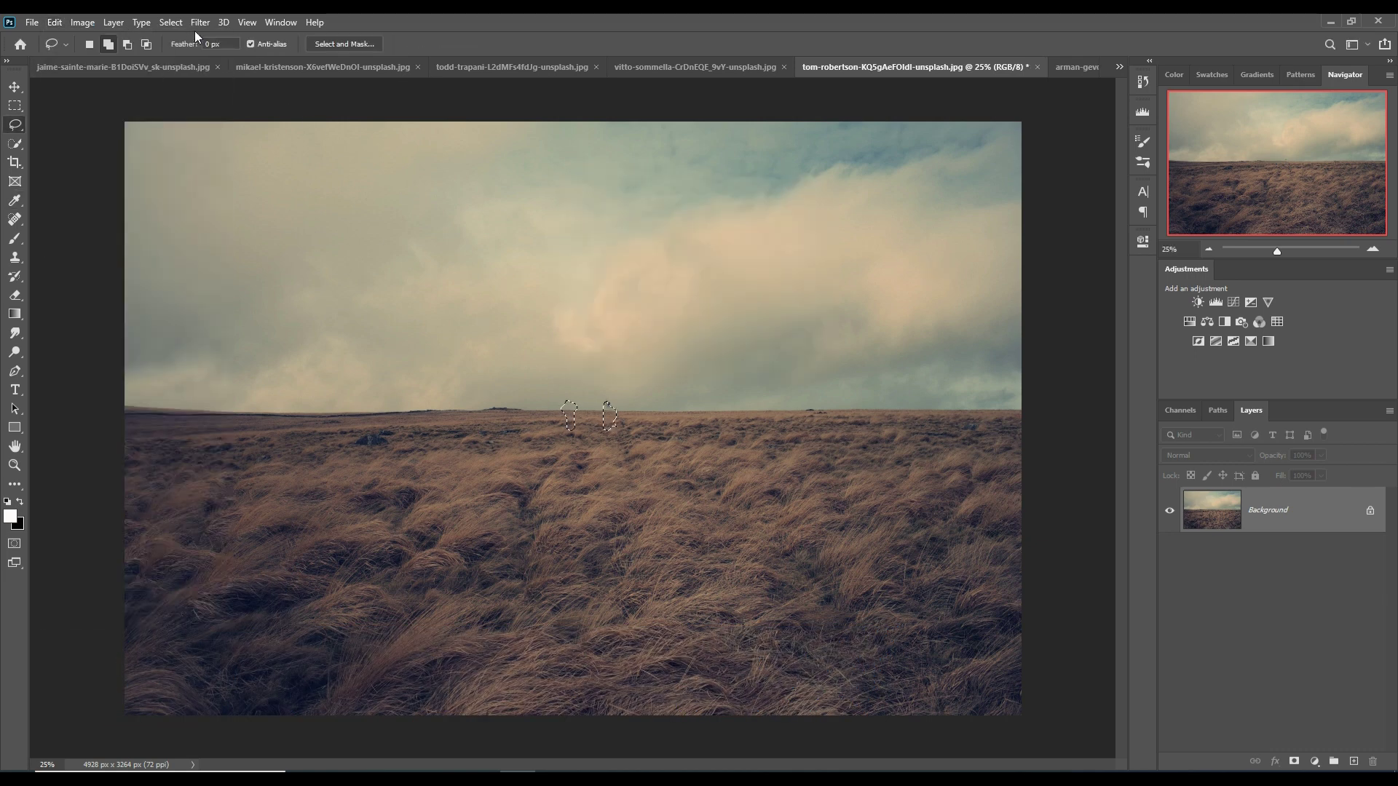
left_click(171, 22)
left_click(182, 52)
left_click(14, 144)
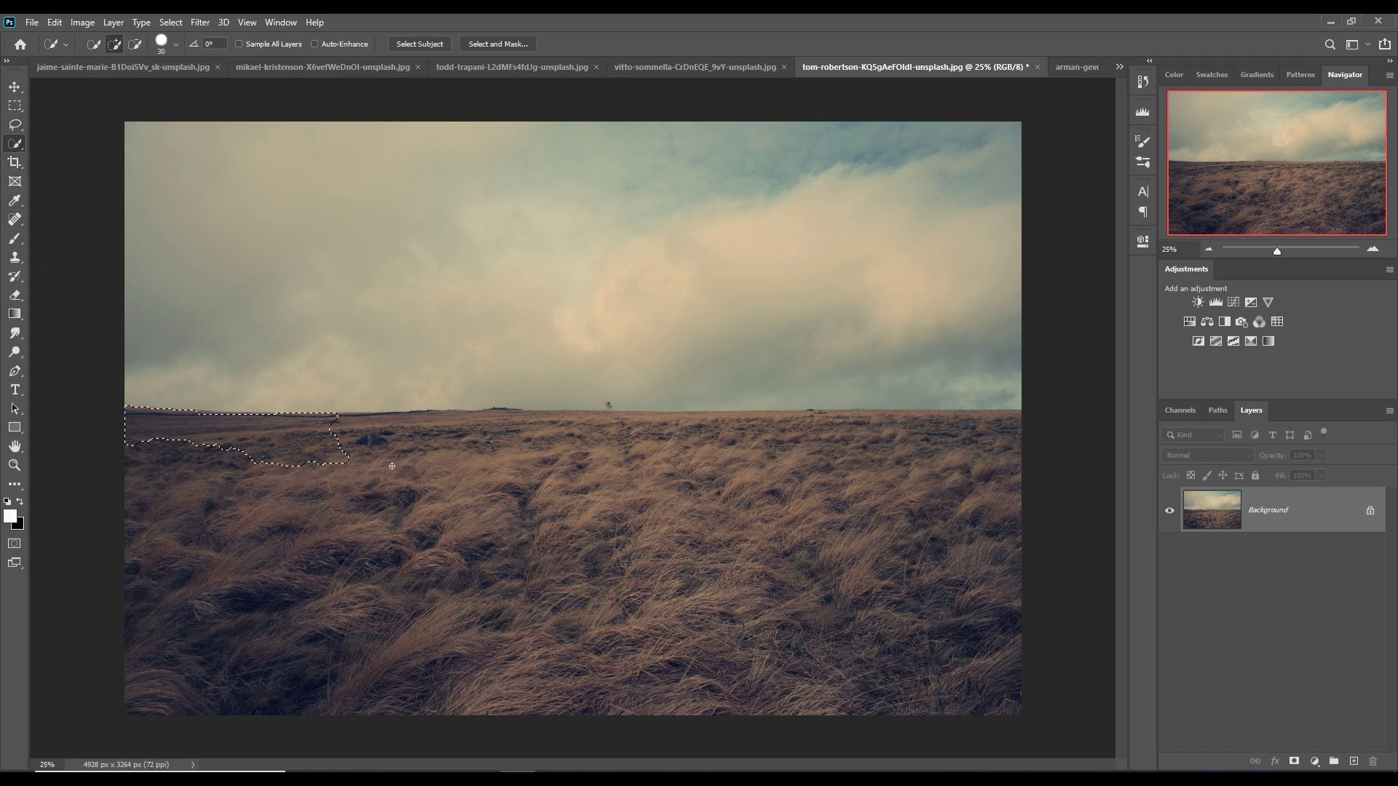
Select the grassland below the horizon with Quick Selection
left_click_drag(392, 465, 1033, 495)
left_click(331, 619)
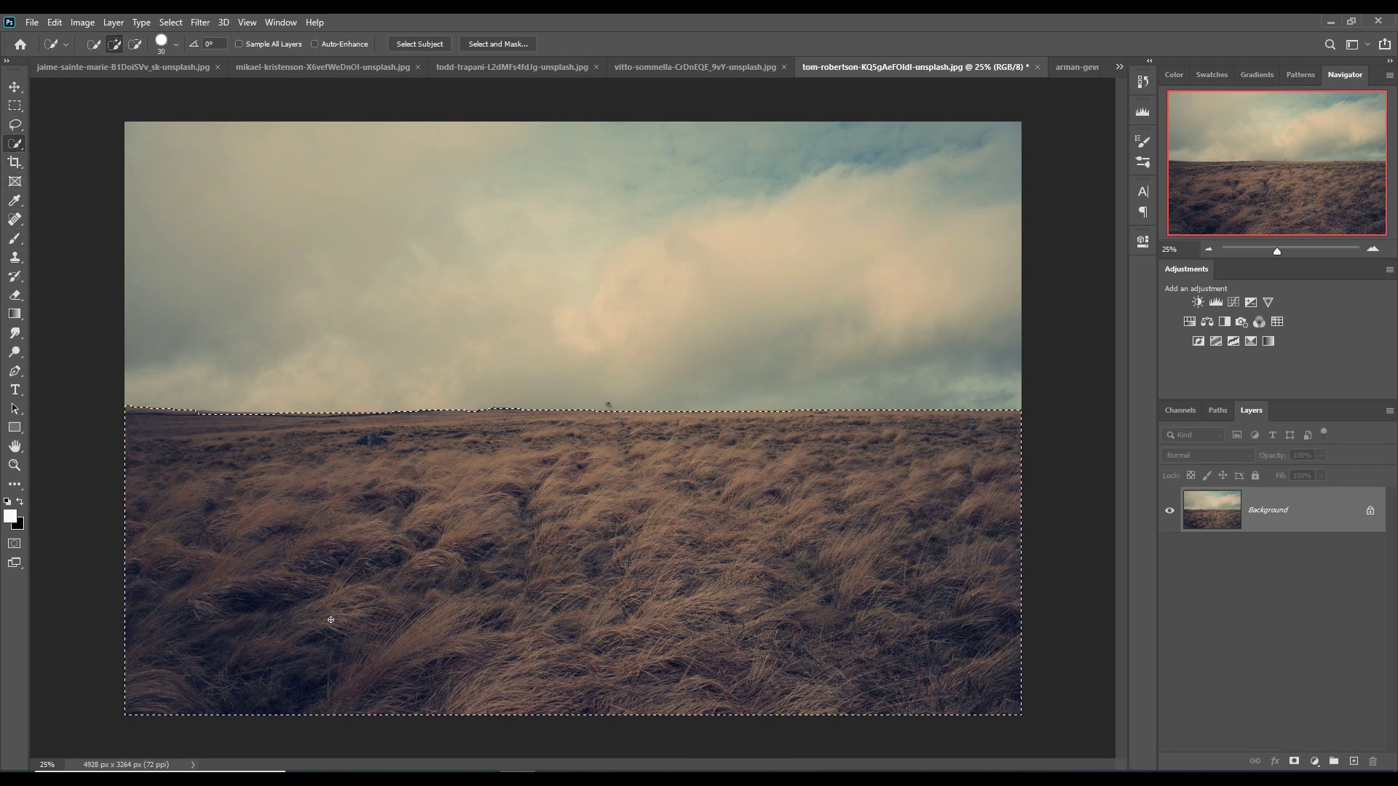
key("v")
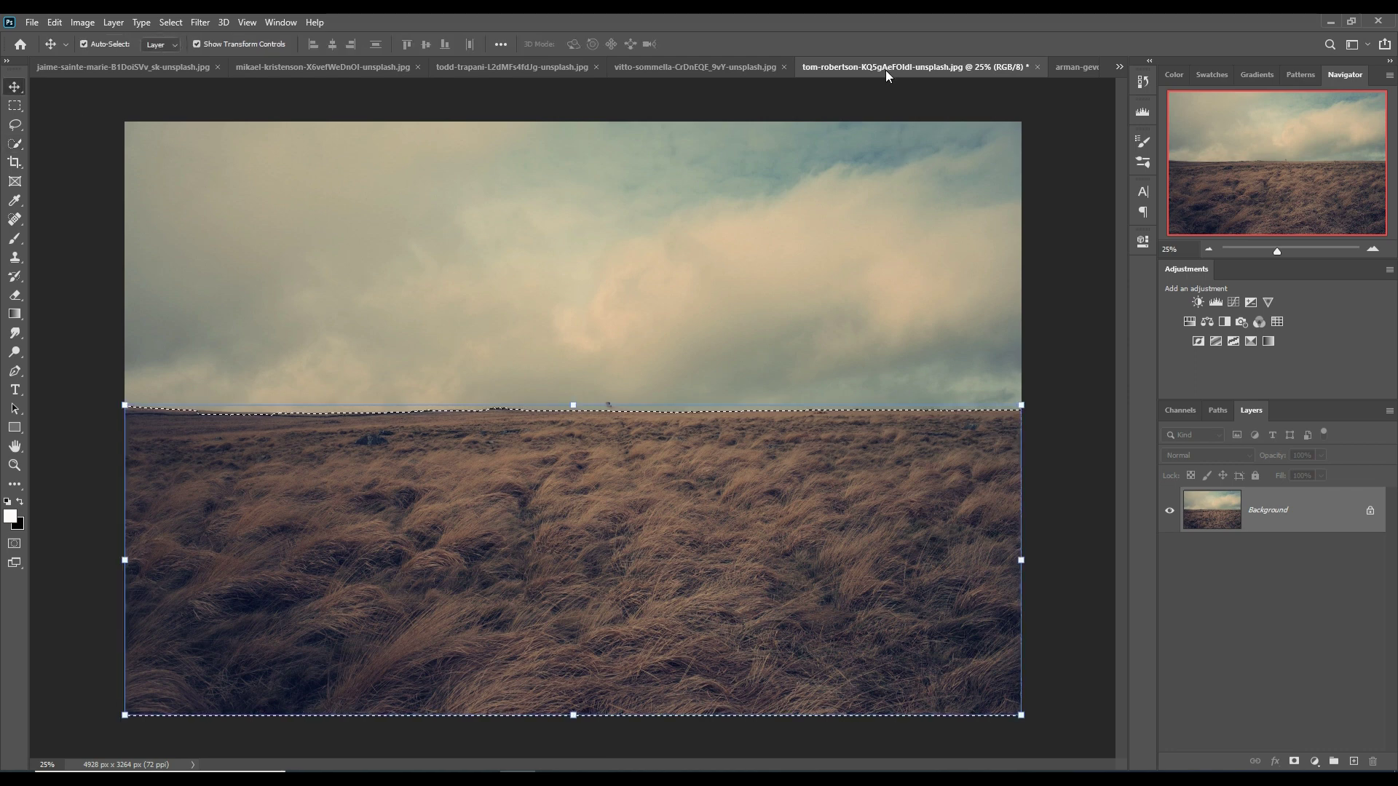
Float the field photo into its own window and start a new document
left_click_drag(885, 70, 885, 139)
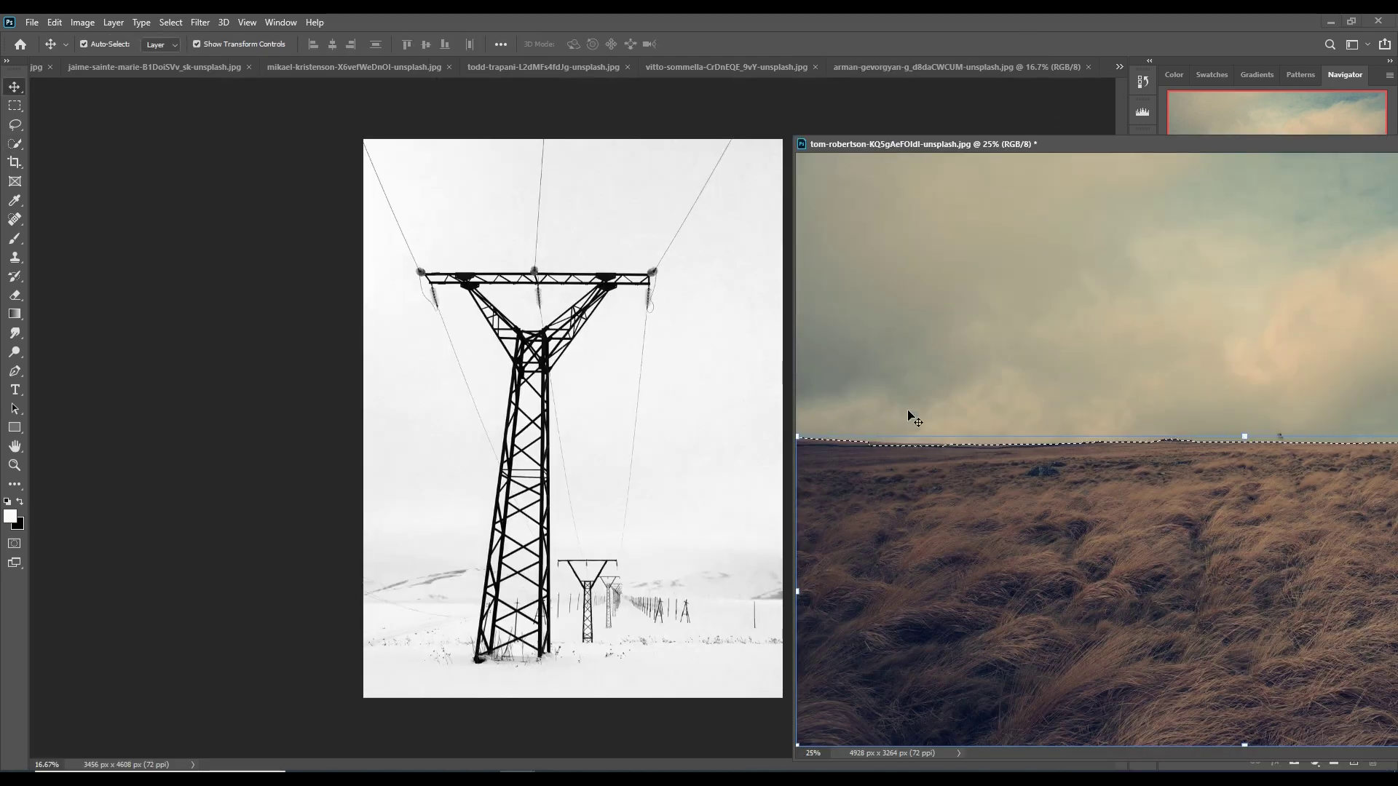
left_click(15, 144)
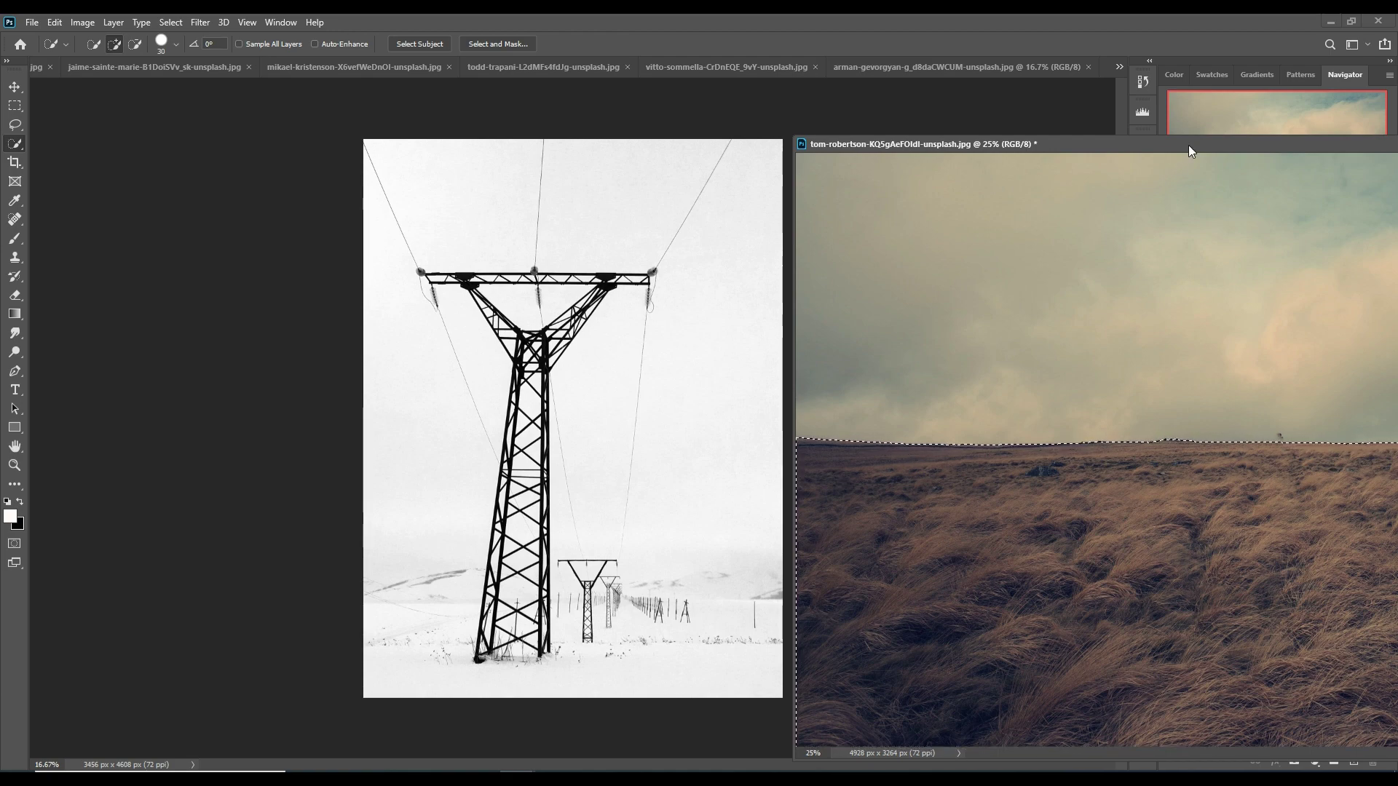
mouse_move(1188, 144)
left_mouse_down()
mouse_move(702, 111)
mouse_move(905, 116)
left_mouse_up()
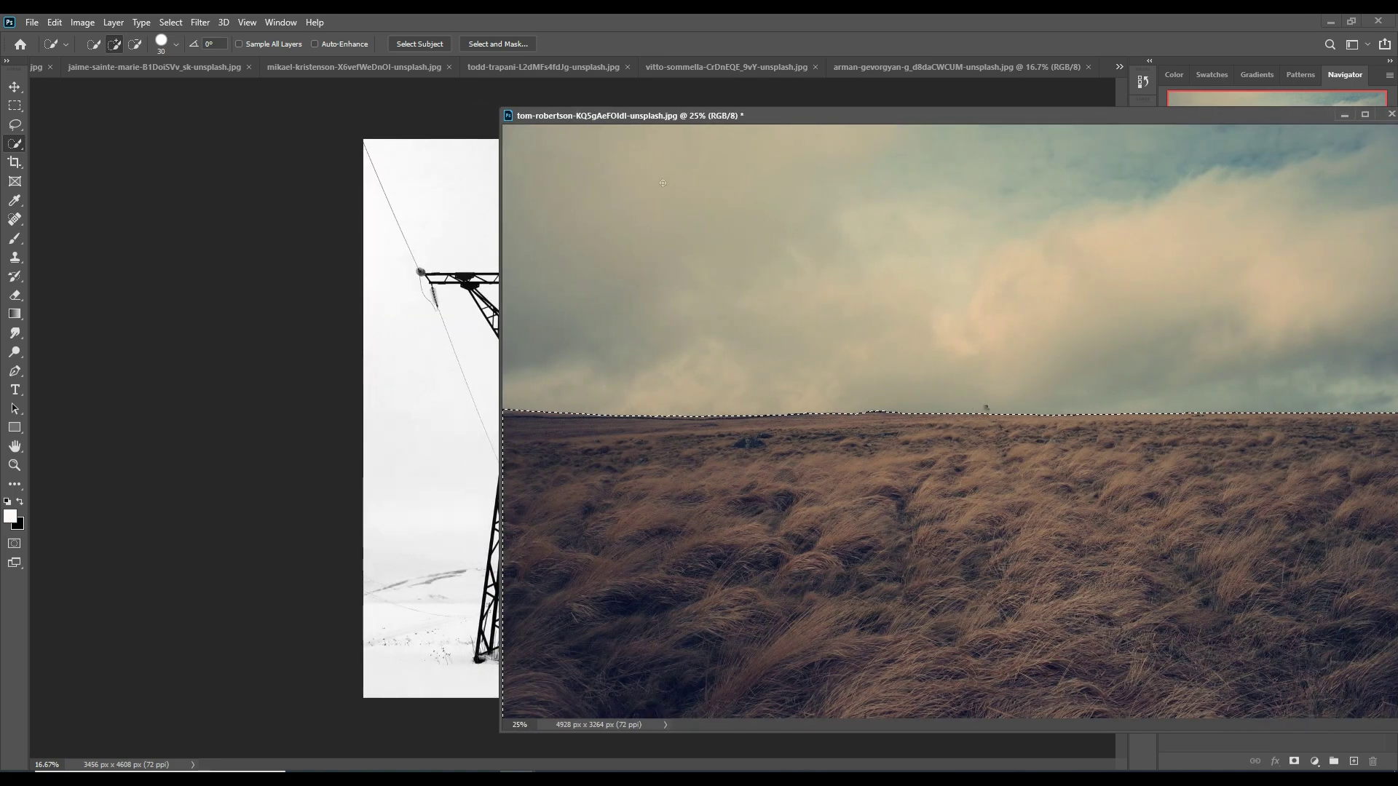
left_click(30, 23)
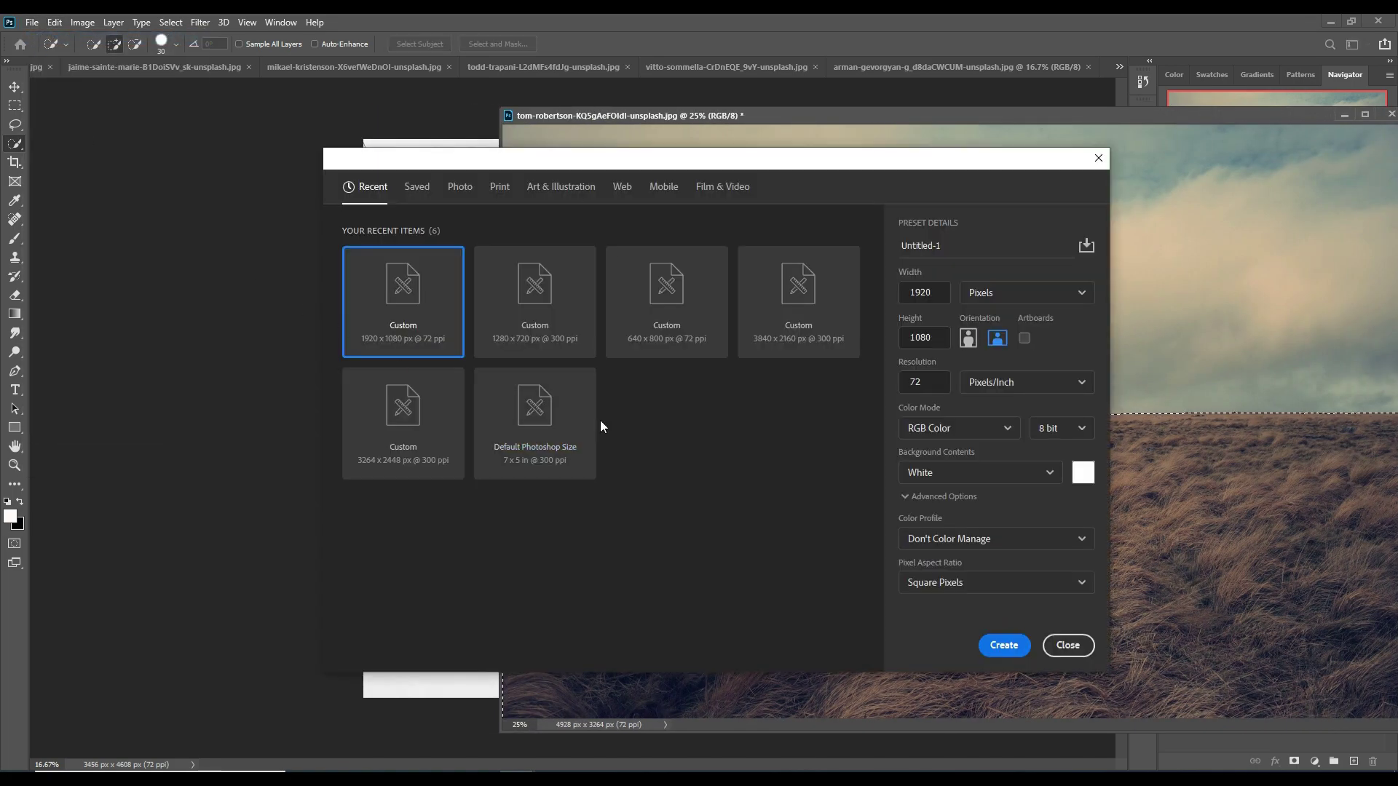
Create a 3840 x 2160 document and drag the selected grassland into it
left_click(845, 313)
left_click(1003, 646)
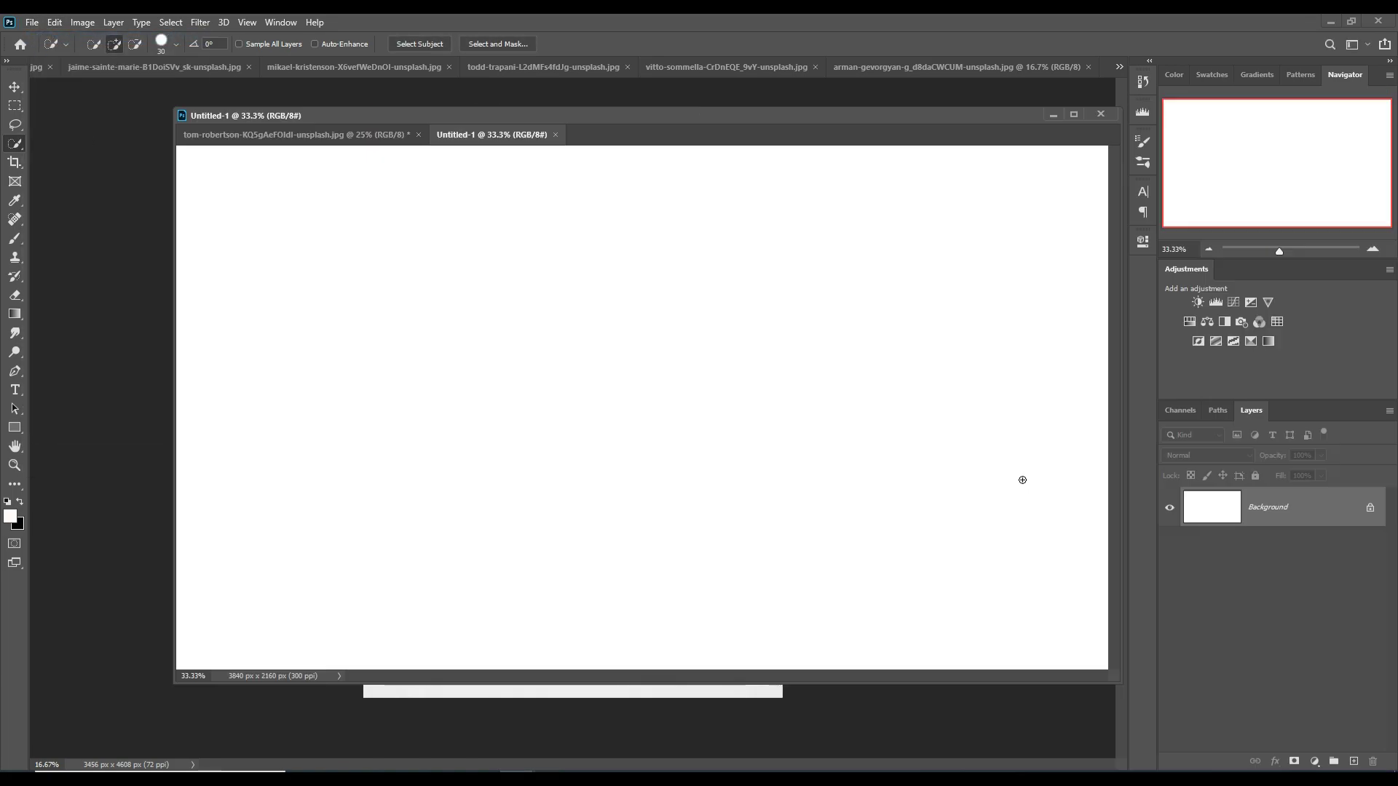
left_click_drag(653, 117, 666, 73)
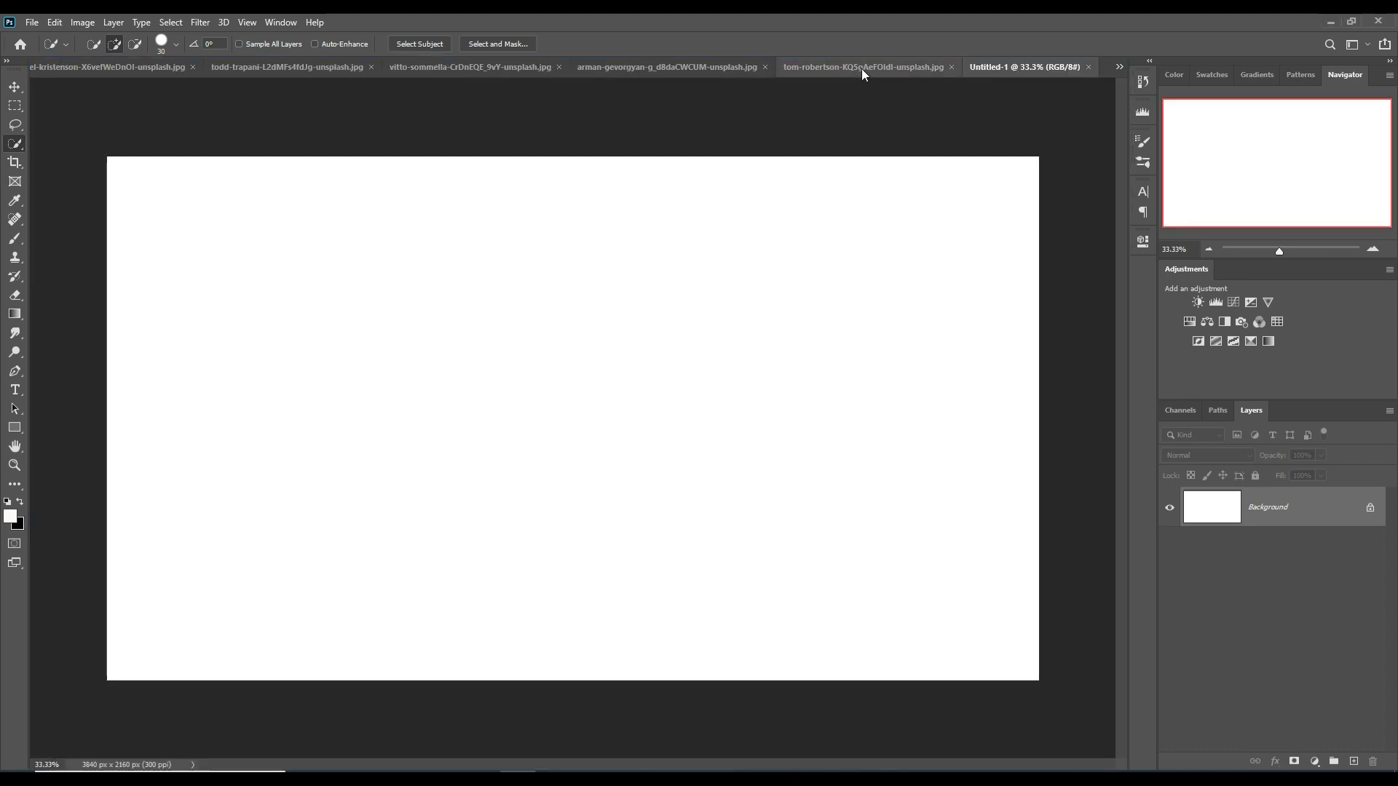
left_click(862, 69)
key("v")
left_click_drag(893, 76, 894, 96)
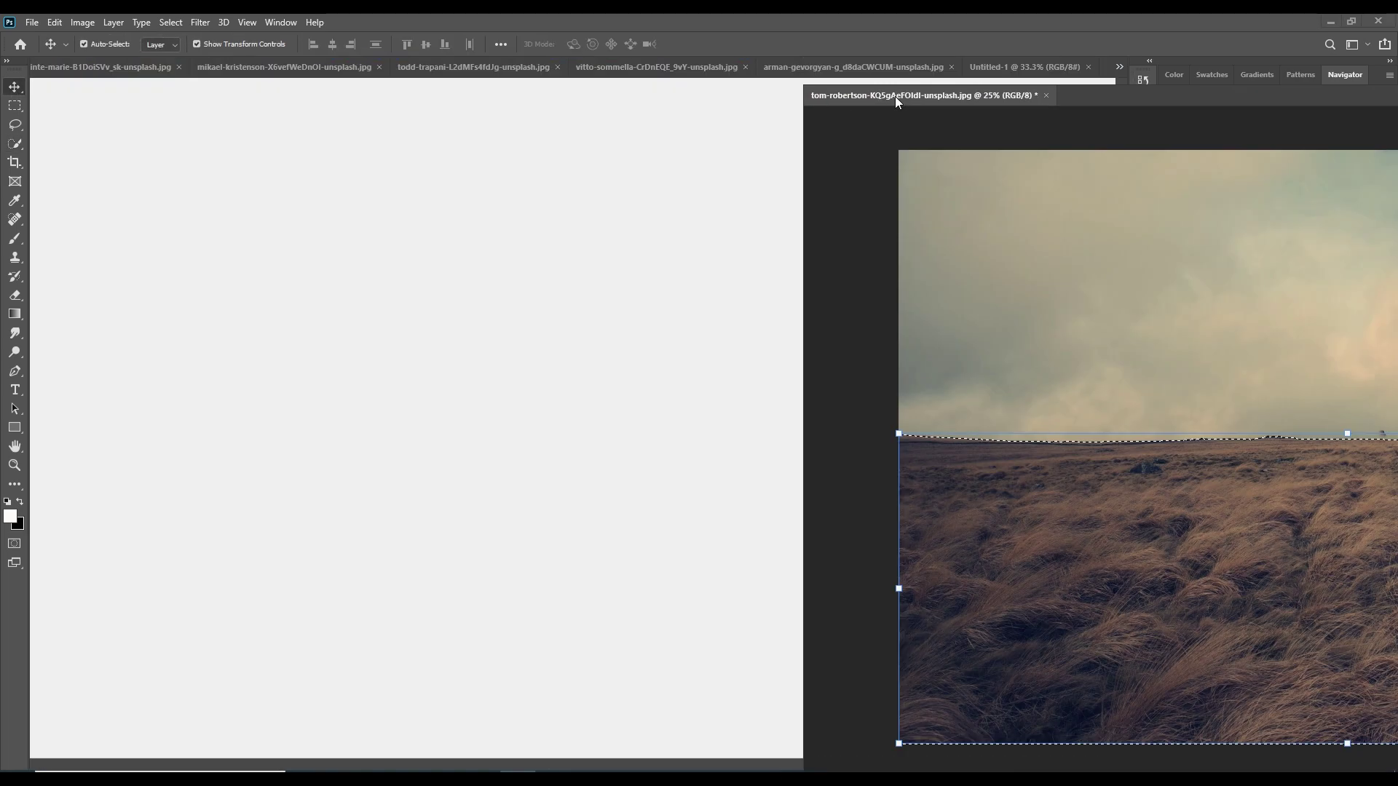
left_click_drag(999, 487, 661, 475)
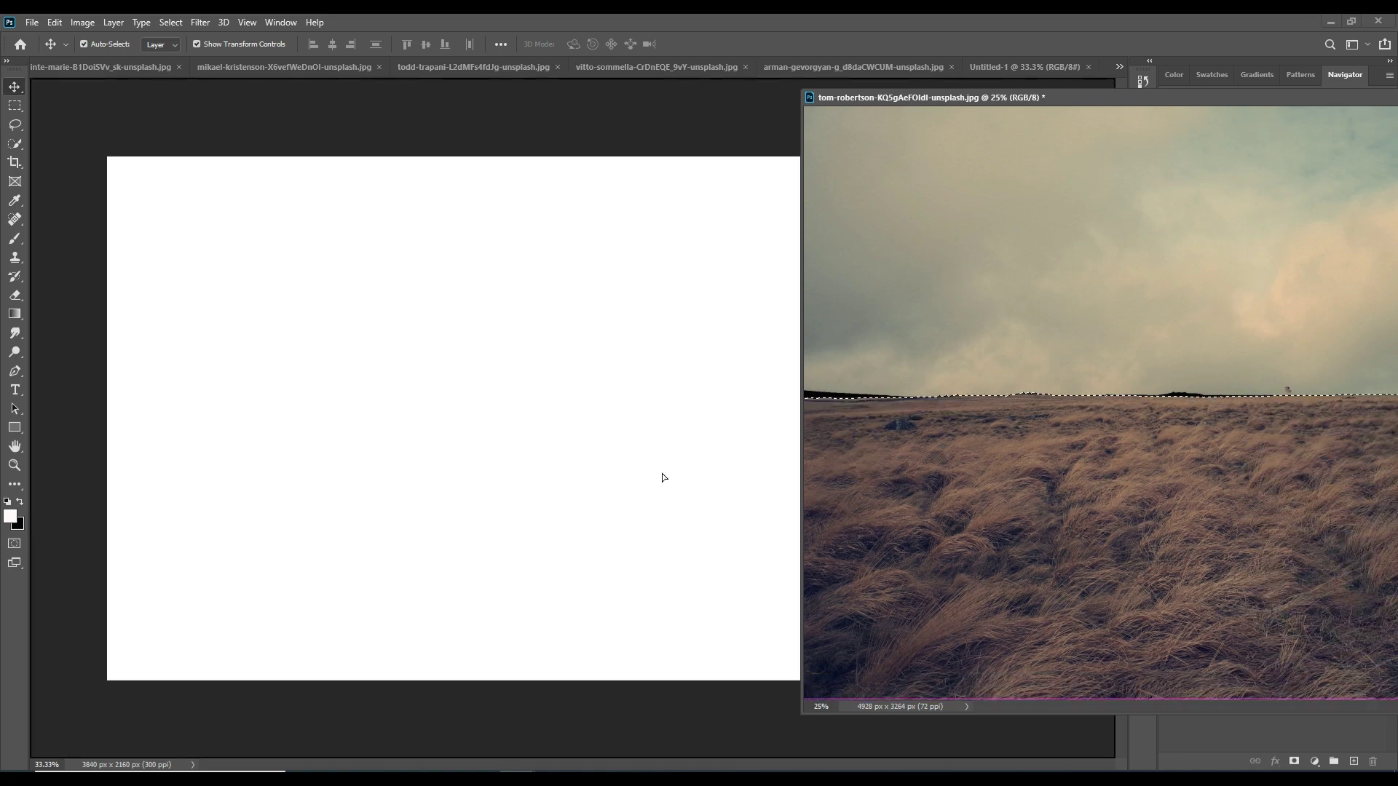
mouse_move(1218, 102)
left_mouse_down()
mouse_move(847, 282)
mouse_move(410, 392)
left_mouse_up()
Free-transform the grass layer to span the canvas's full width along the bottom
key("ctrl+t")
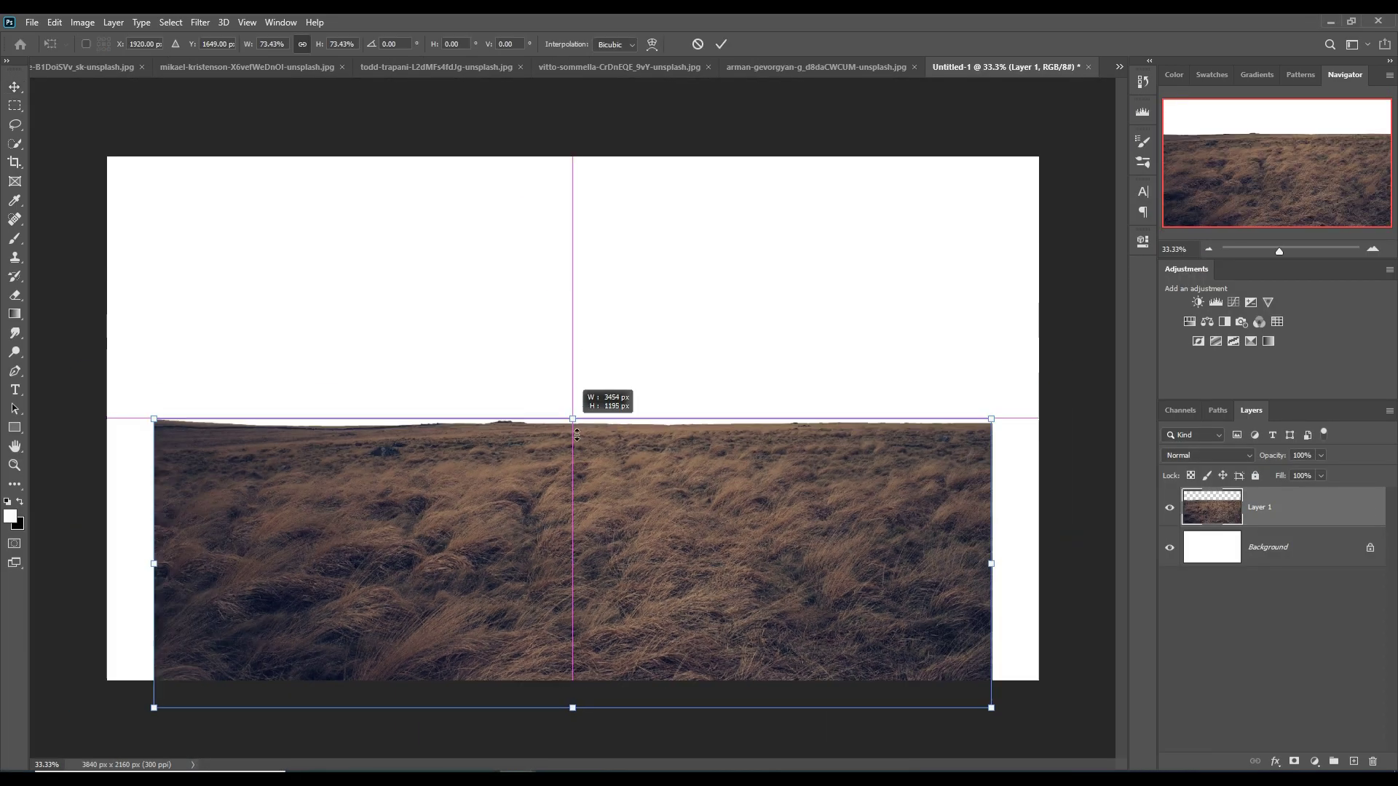
left_click_drag(572, 418, 572, 443)
left_click_drag(582, 513, 580, 545)
left_click_drag(572, 475, 580, 491)
mouse_move(577, 743)
left_mouse_down()
mouse_move(583, 689)
mouse_move(578, 732)
left_mouse_up()
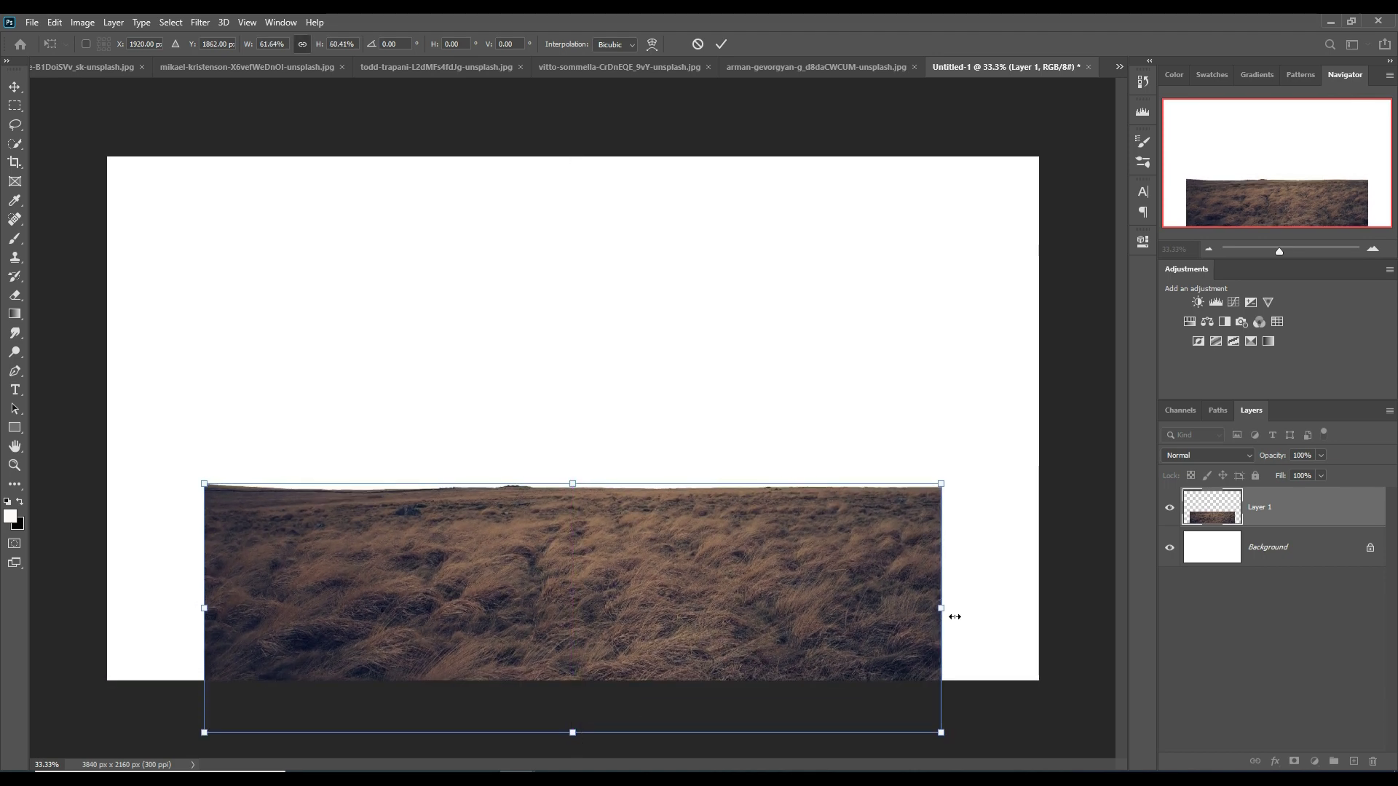
left_click_drag(943, 608, 1038, 608)
left_click_drag(211, 616, 108, 608)
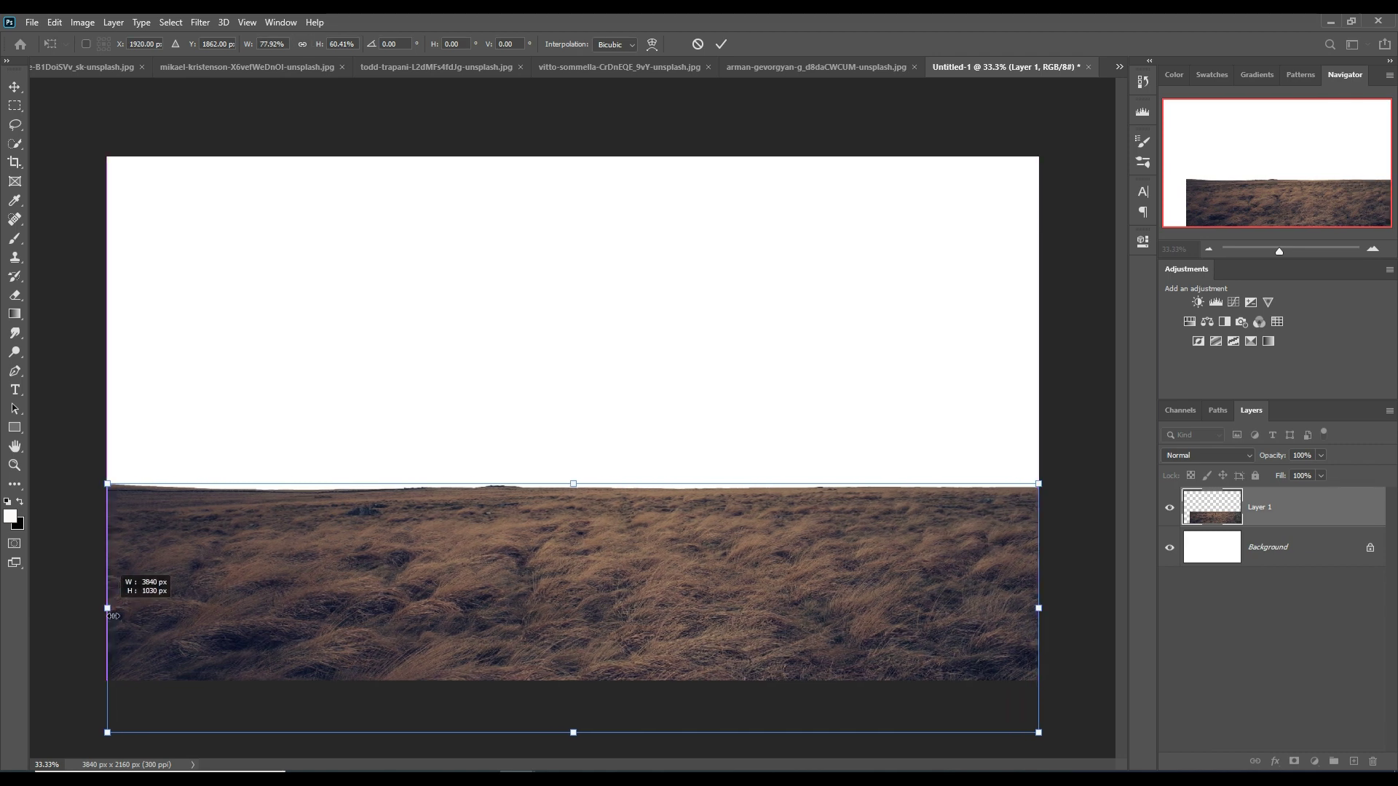
left_click(720, 44)
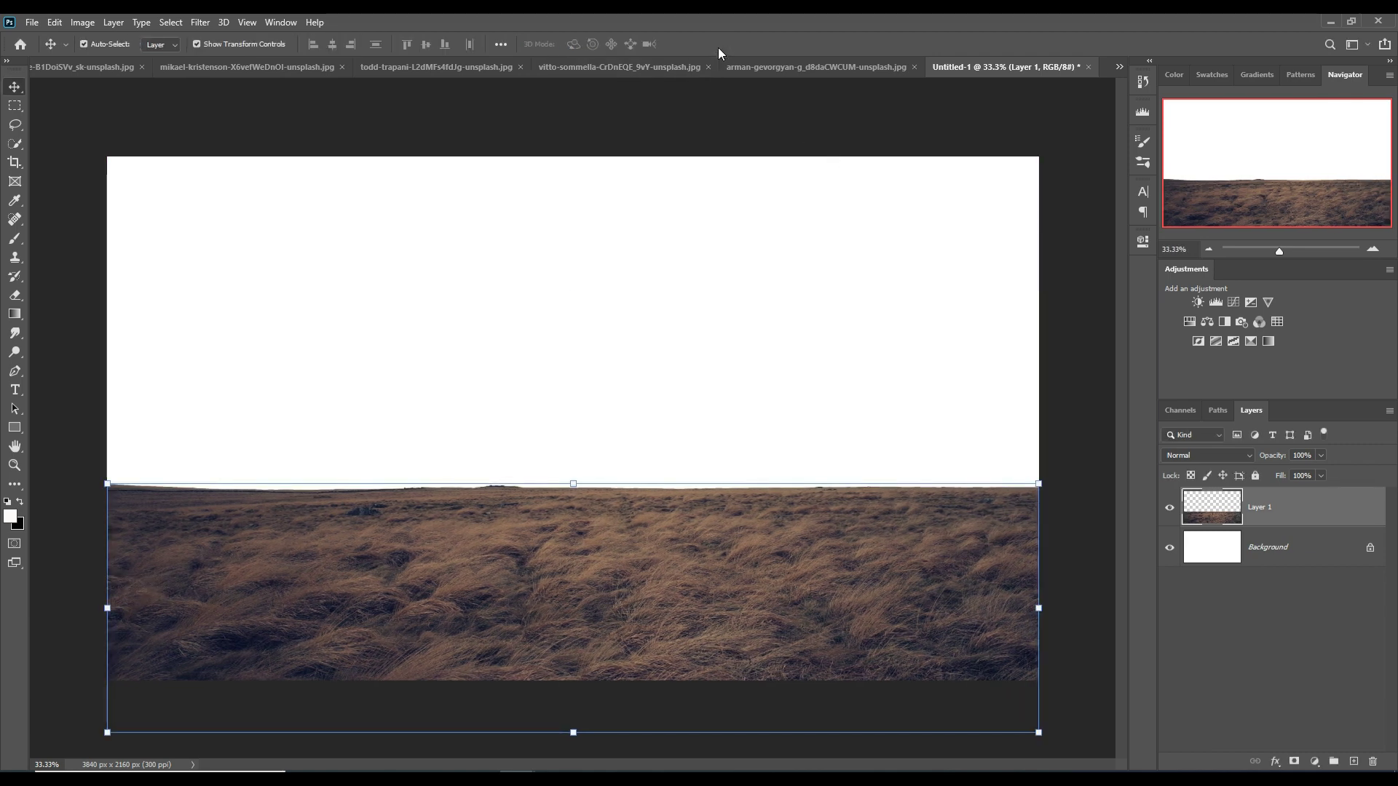
In the school bus photo, Pen-trace the gap by the side mirror and delete it
left_click(1119, 66)
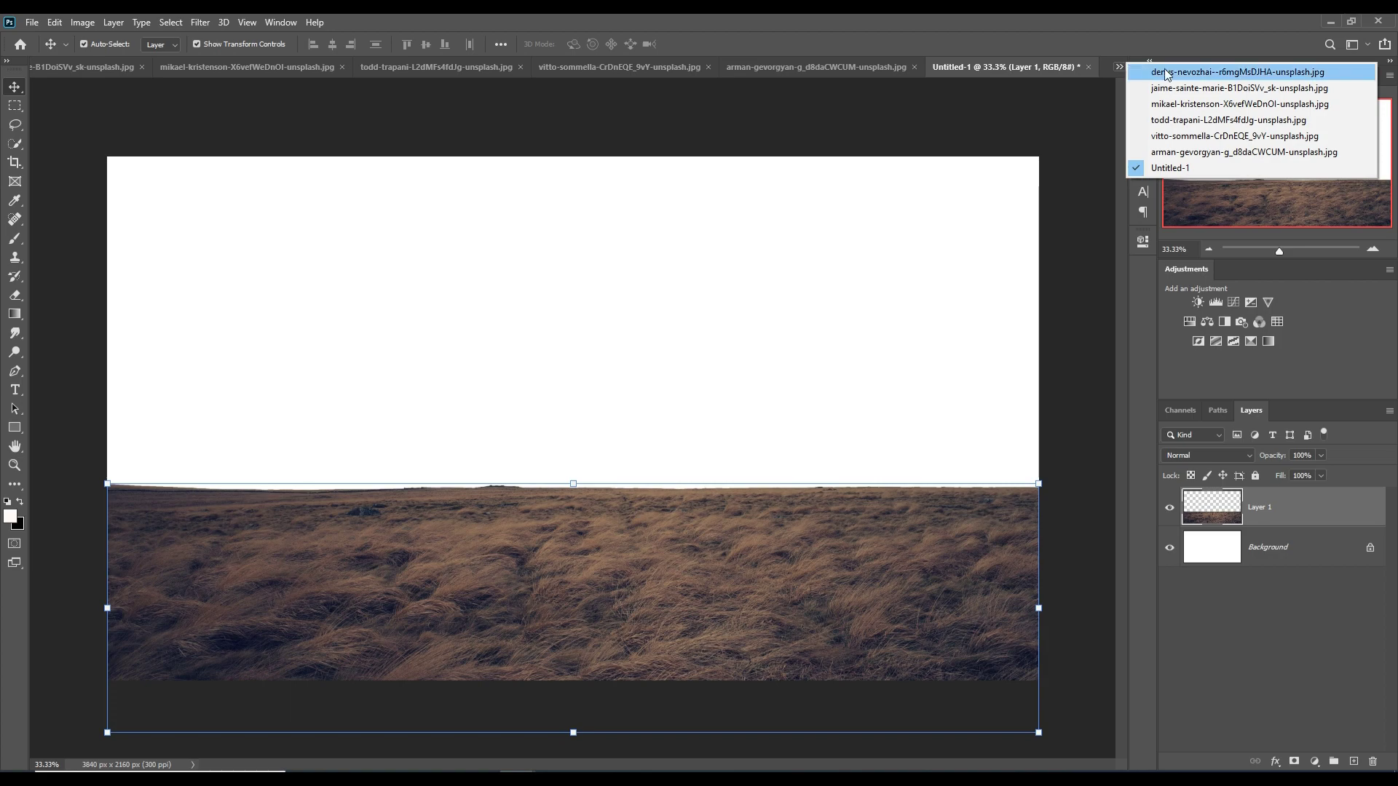
left_click(1163, 72)
left_click(12, 379)
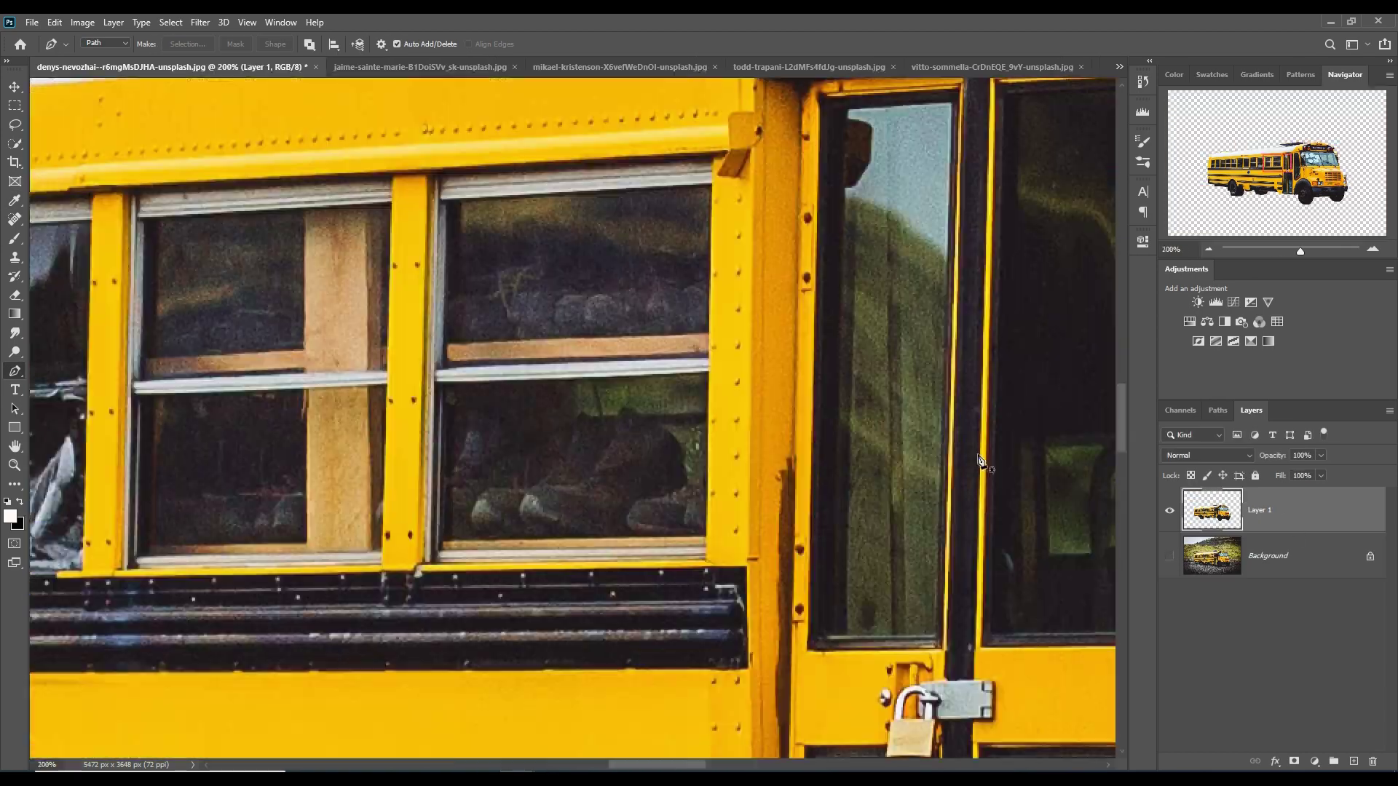
key("ctrl+Return")
key("Delete")
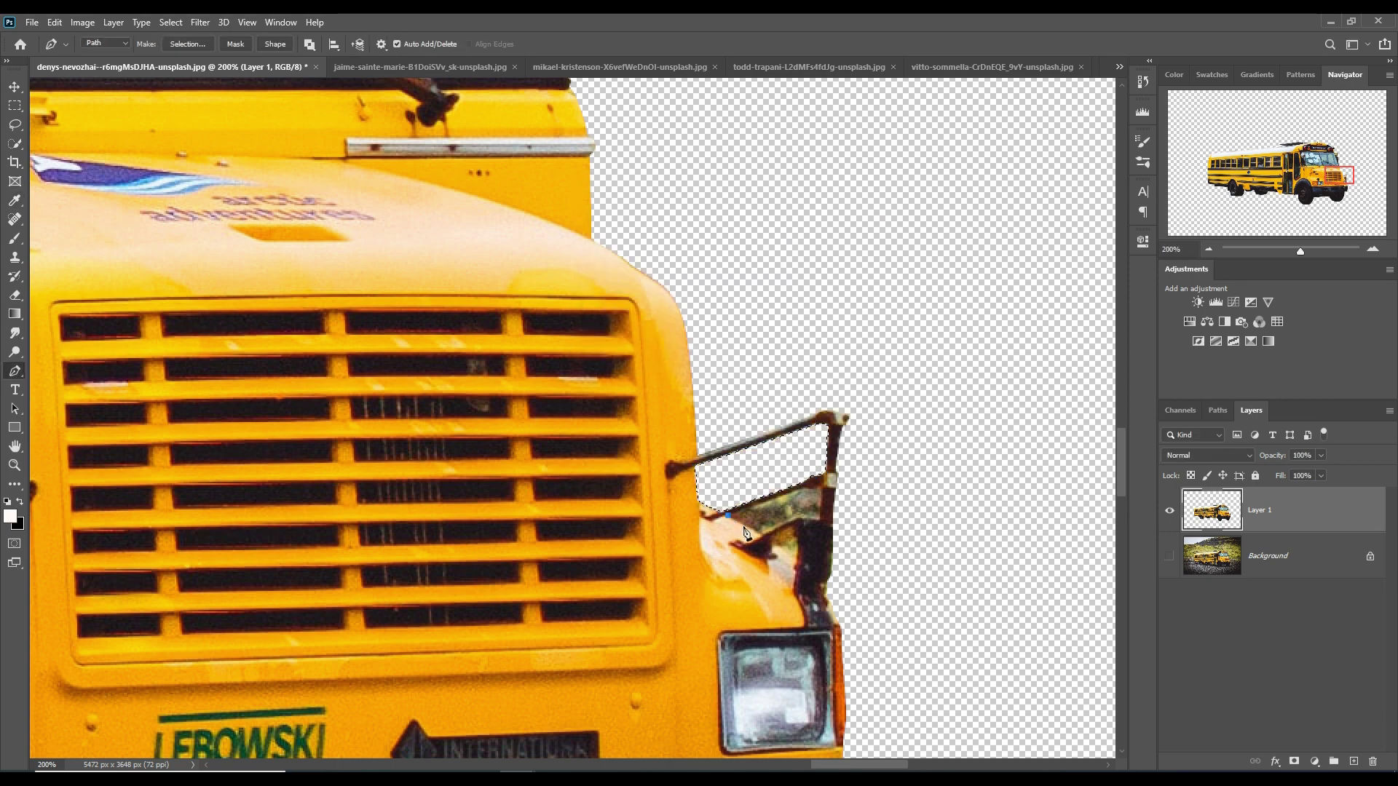
Delete the gap by the front bumper, deselect, and drag the cut-out bus into the composite
left_click(778, 552)
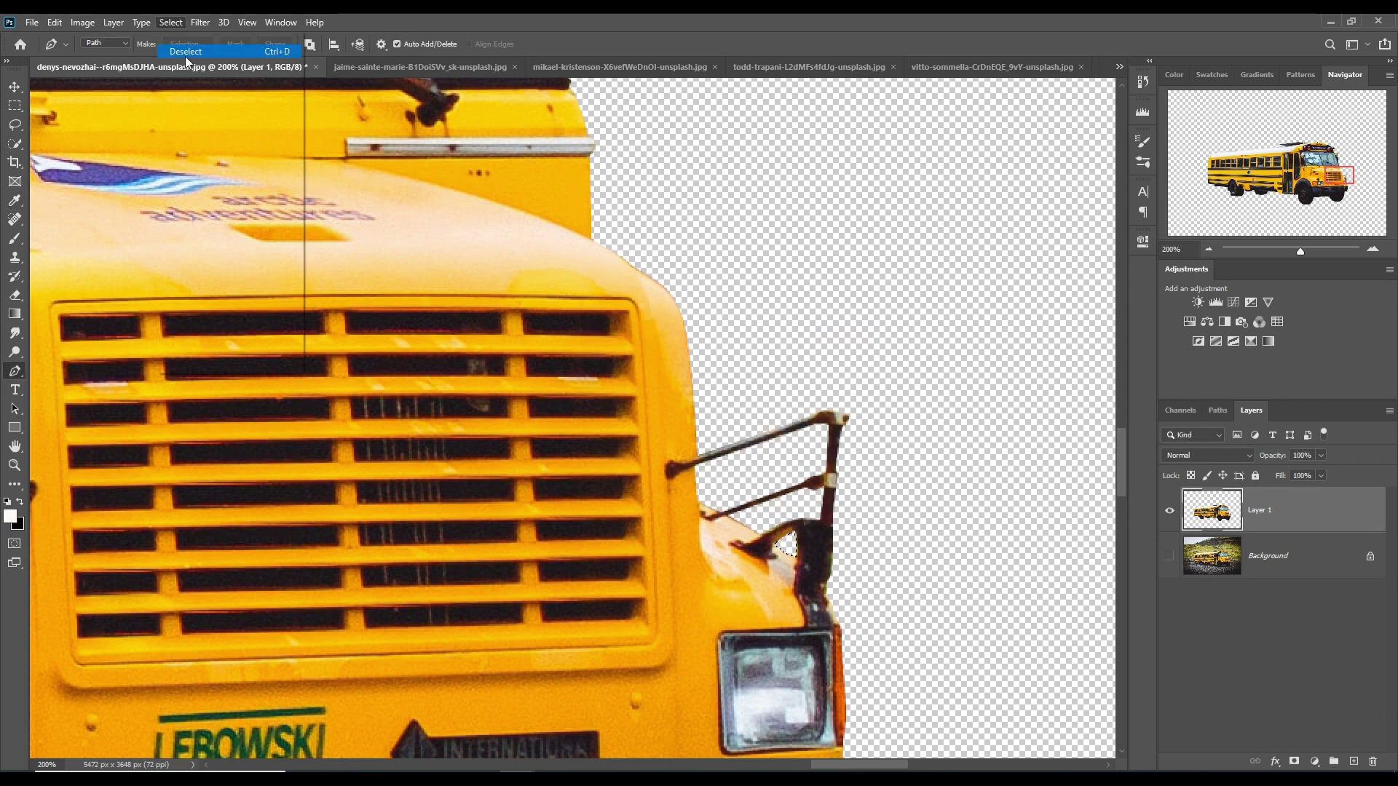
key("Delete")
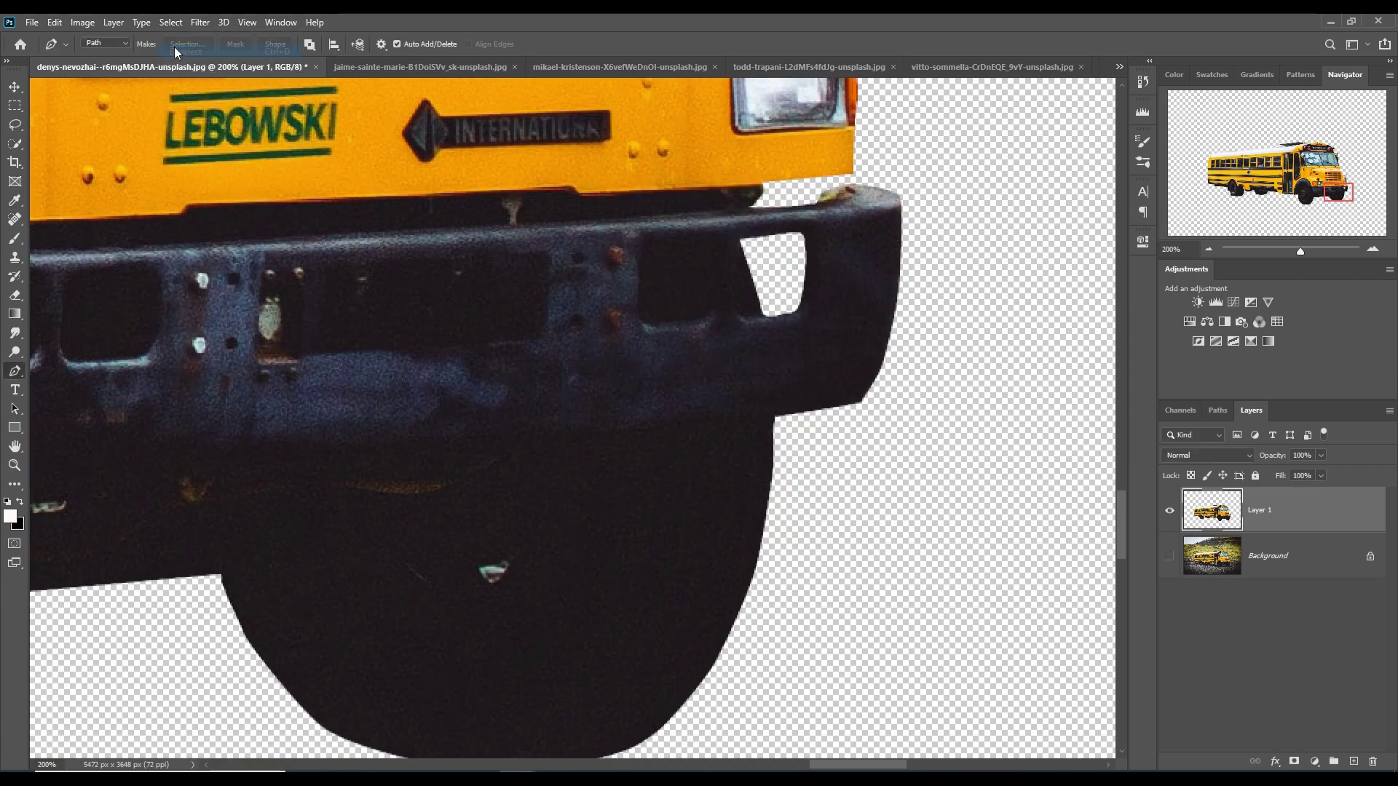
key("ctrl+0")
key("v")
left_click_drag(172, 66, 235, 138)
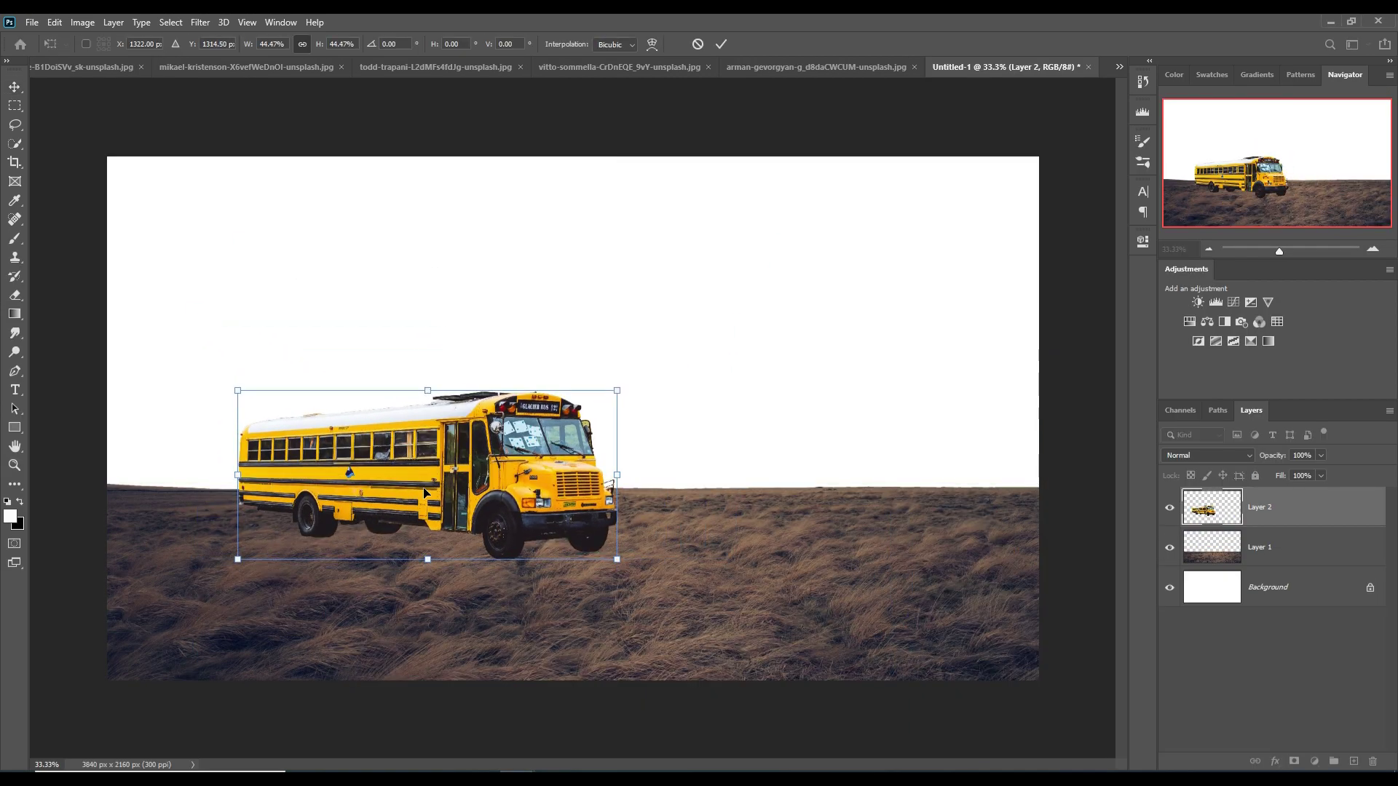
Commit the bus placement and paint a soft 23% shadow beneath it on a new layer
key("Return")
left_click_drag(318, 532, 342, 571)
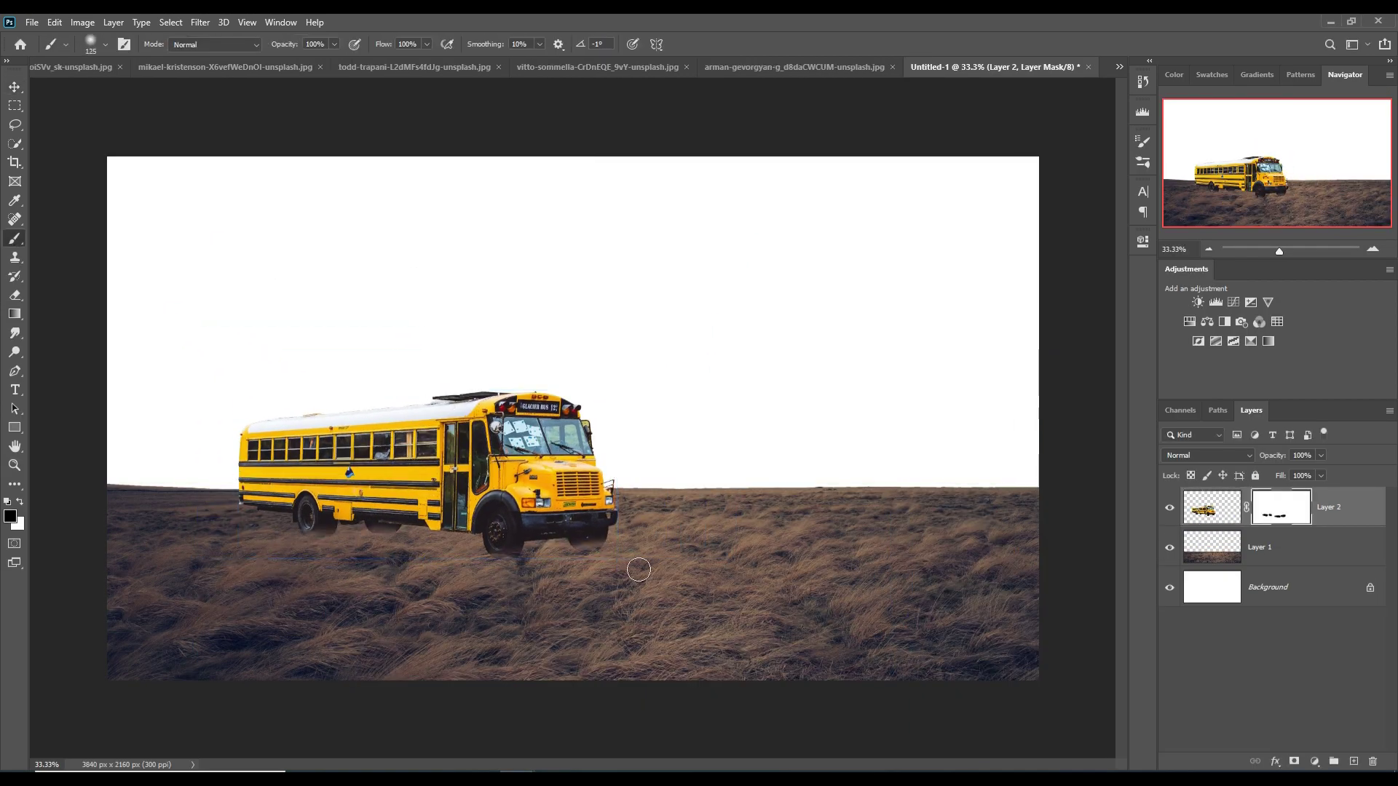
key("ctrl+shift+alt+n")
key("2")
key("3")
mouse_move(251, 523)
left_mouse_down()
mouse_move(571, 549)
mouse_move(344, 542)
left_mouse_up()
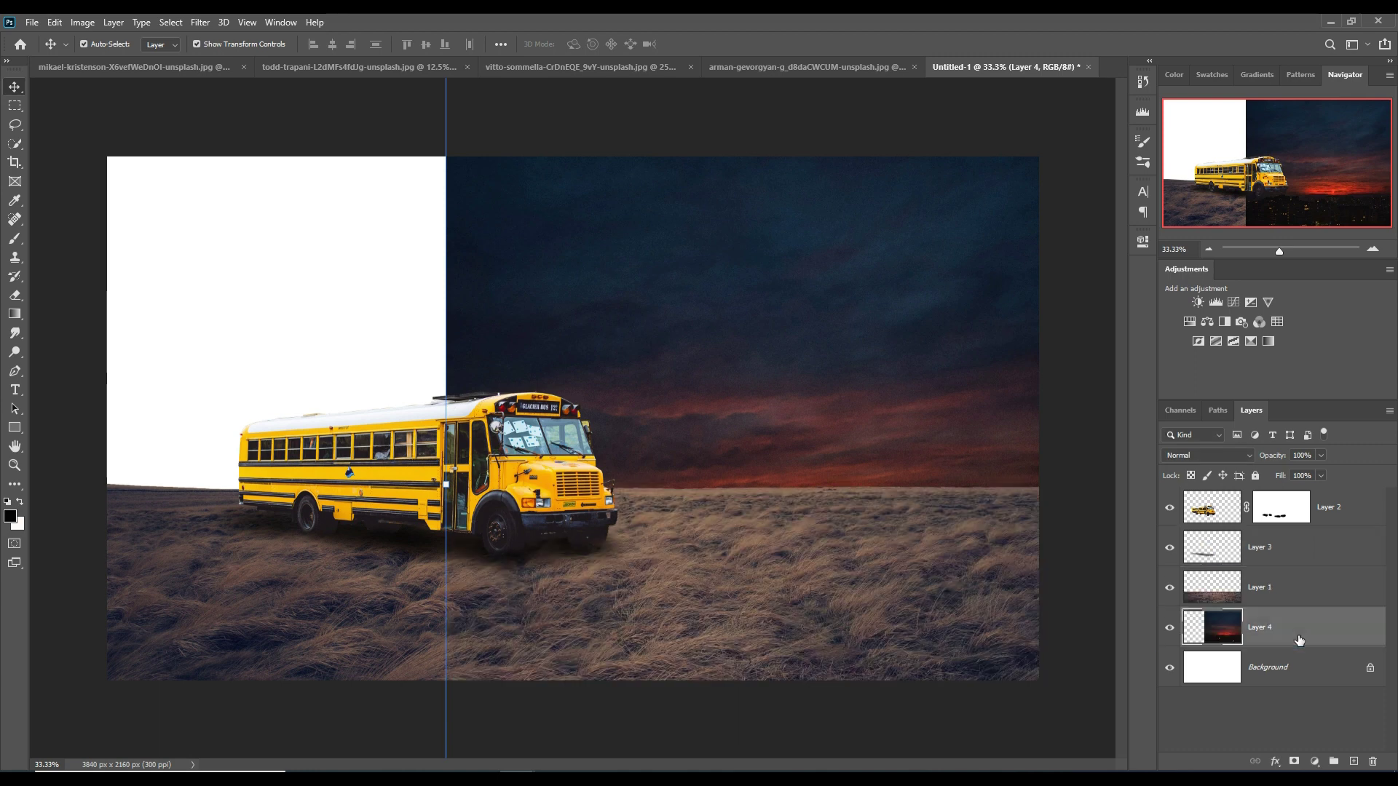
Stretch the dusk sky layer across the full canvas width, then select the bus layer
mouse_move(866, 417)
left_mouse_down()
mouse_move(749, 321)
mouse_move(612, 274)
mouse_move(589, 323)
left_mouse_up()
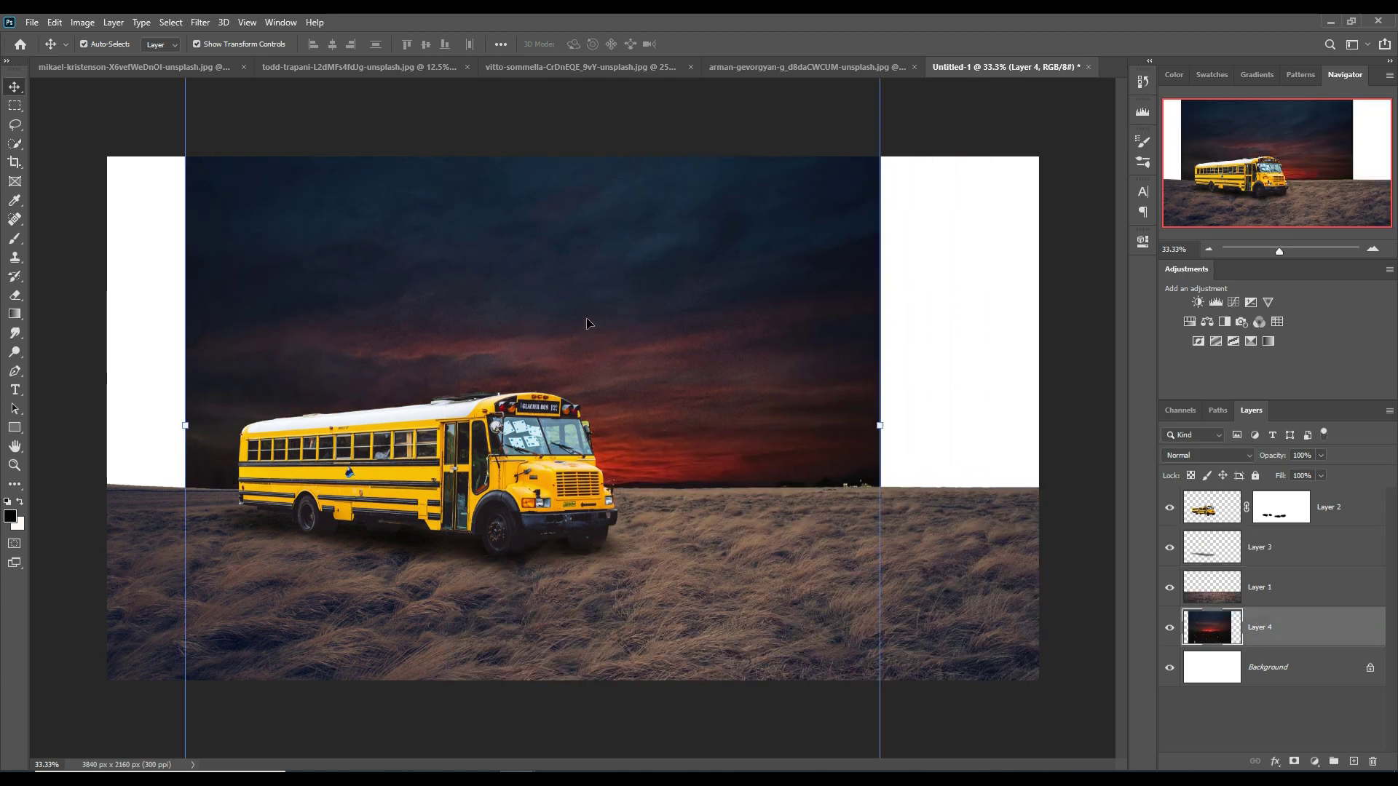
left_click_drag(895, 426, 1054, 426)
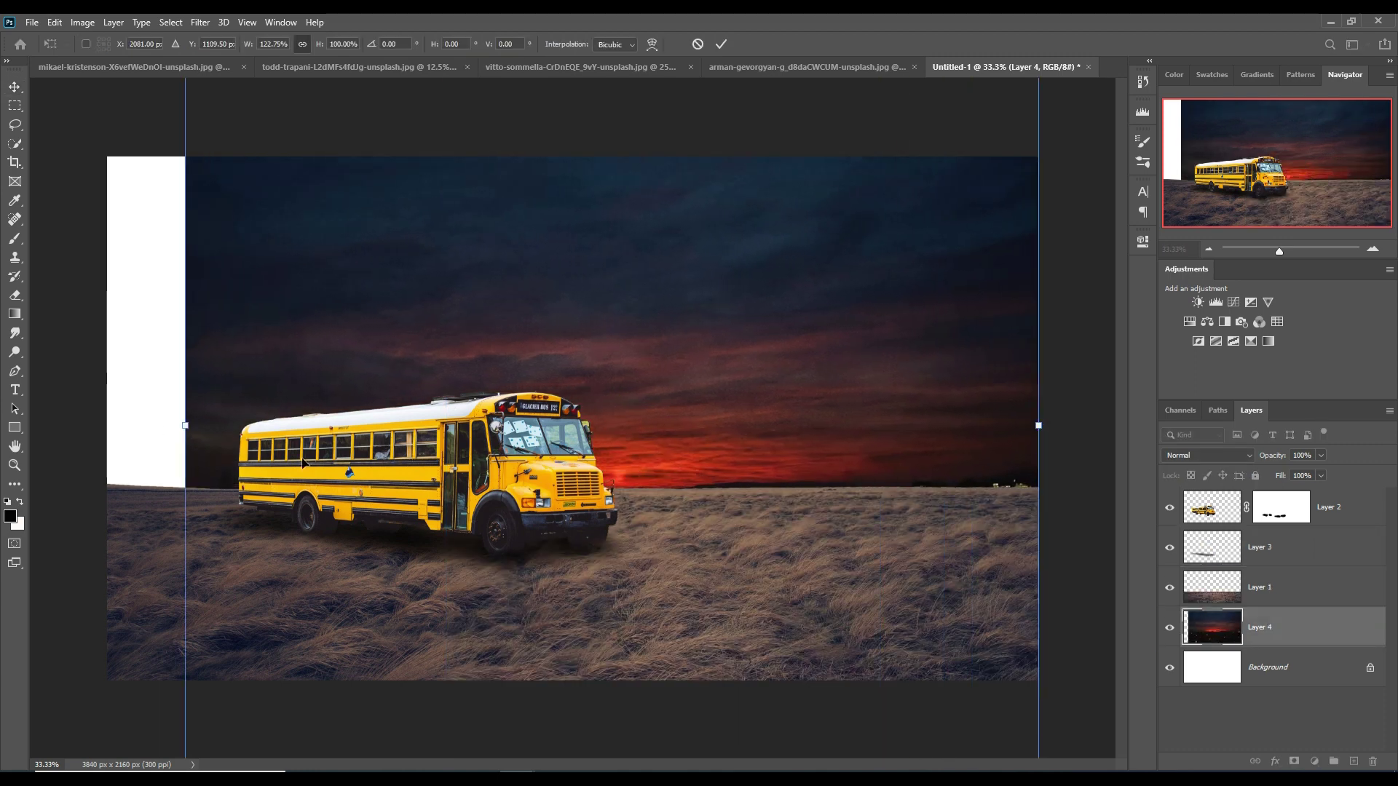
left_click_drag(193, 439, 109, 439)
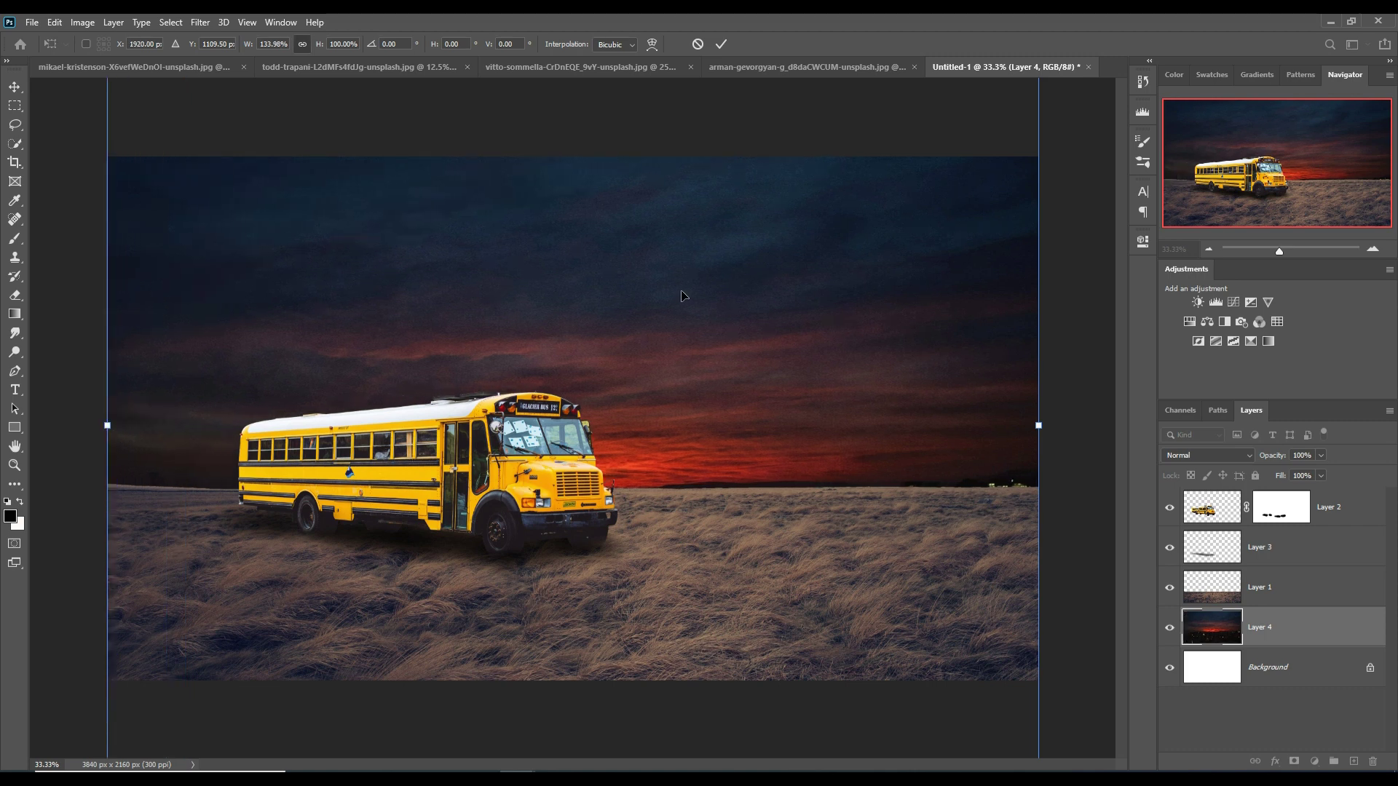
left_click_drag(680, 296, 693, 354)
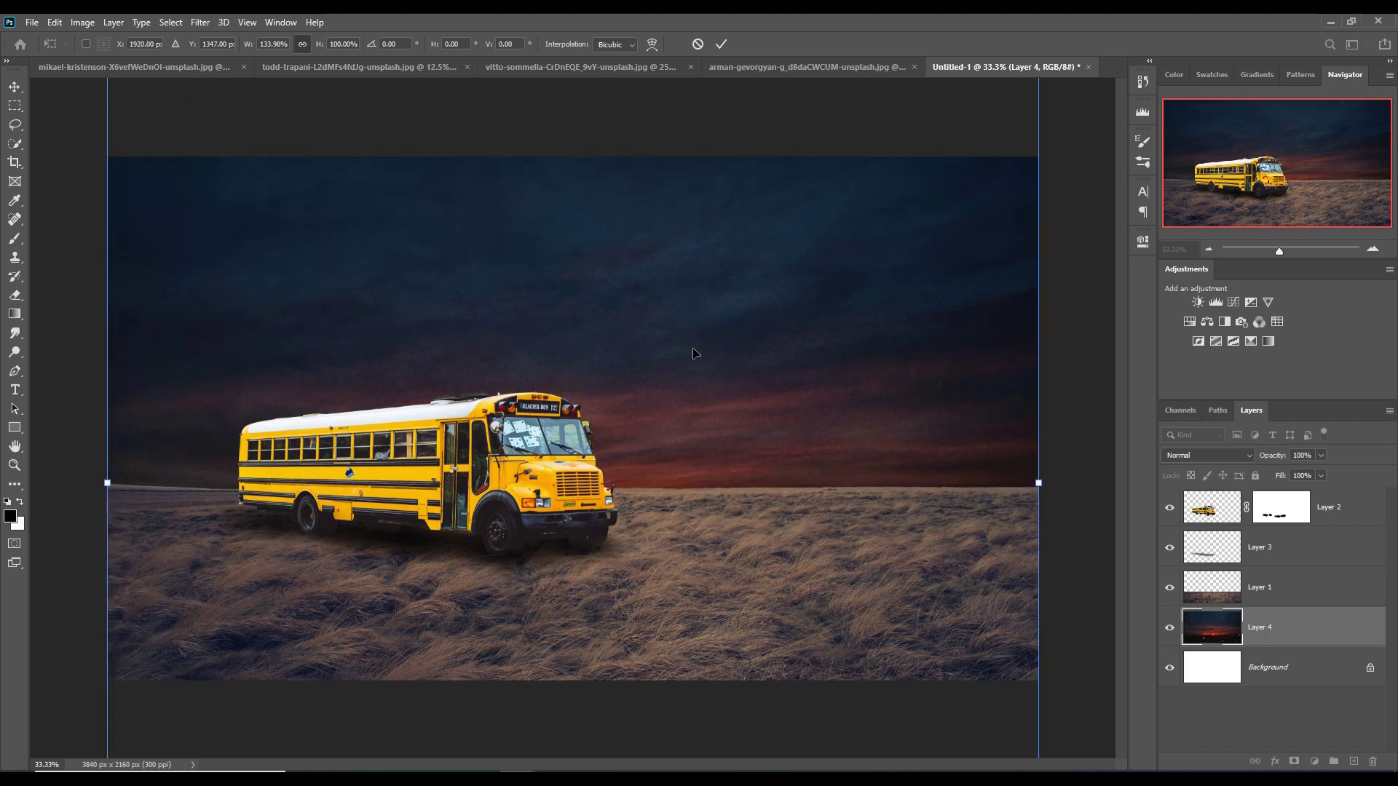
left_click(728, 43)
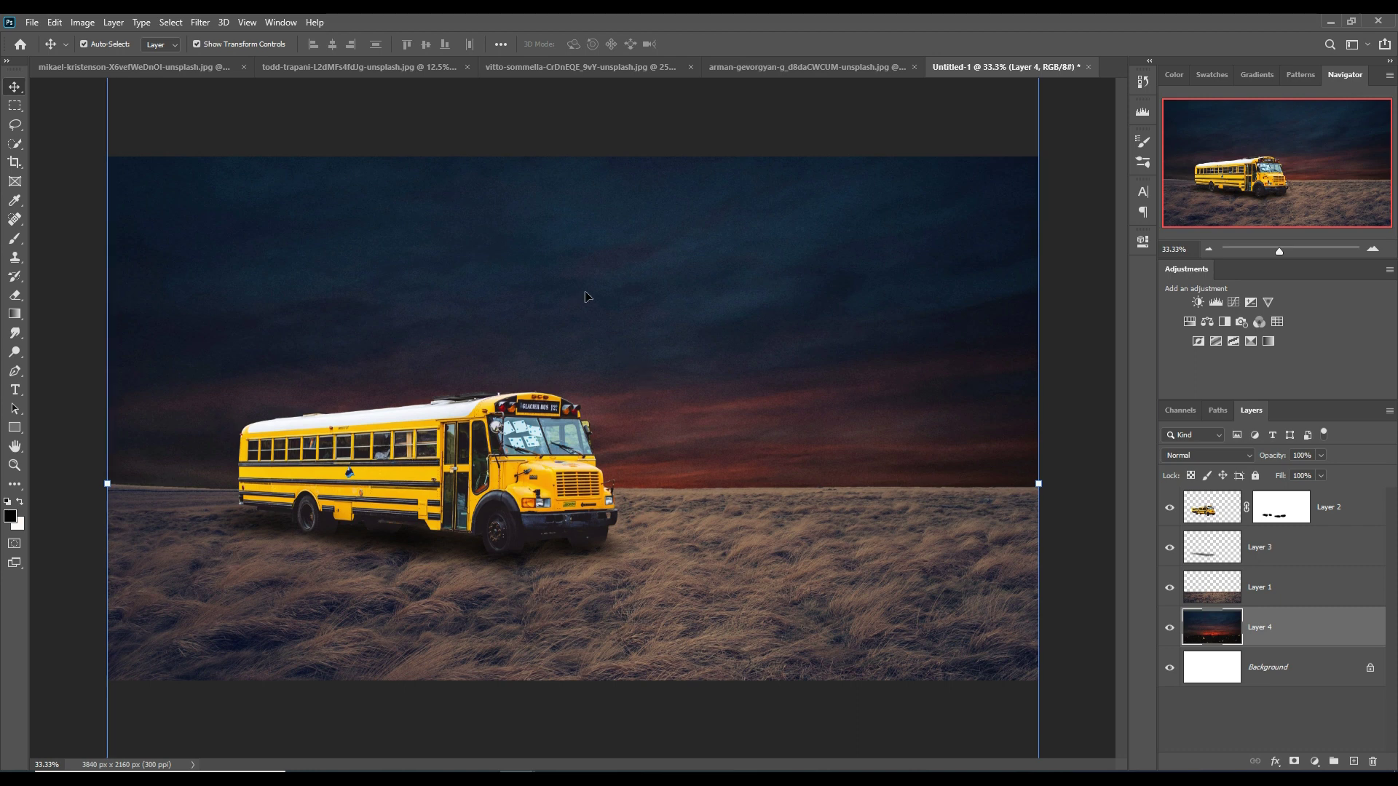
left_click(430, 422)
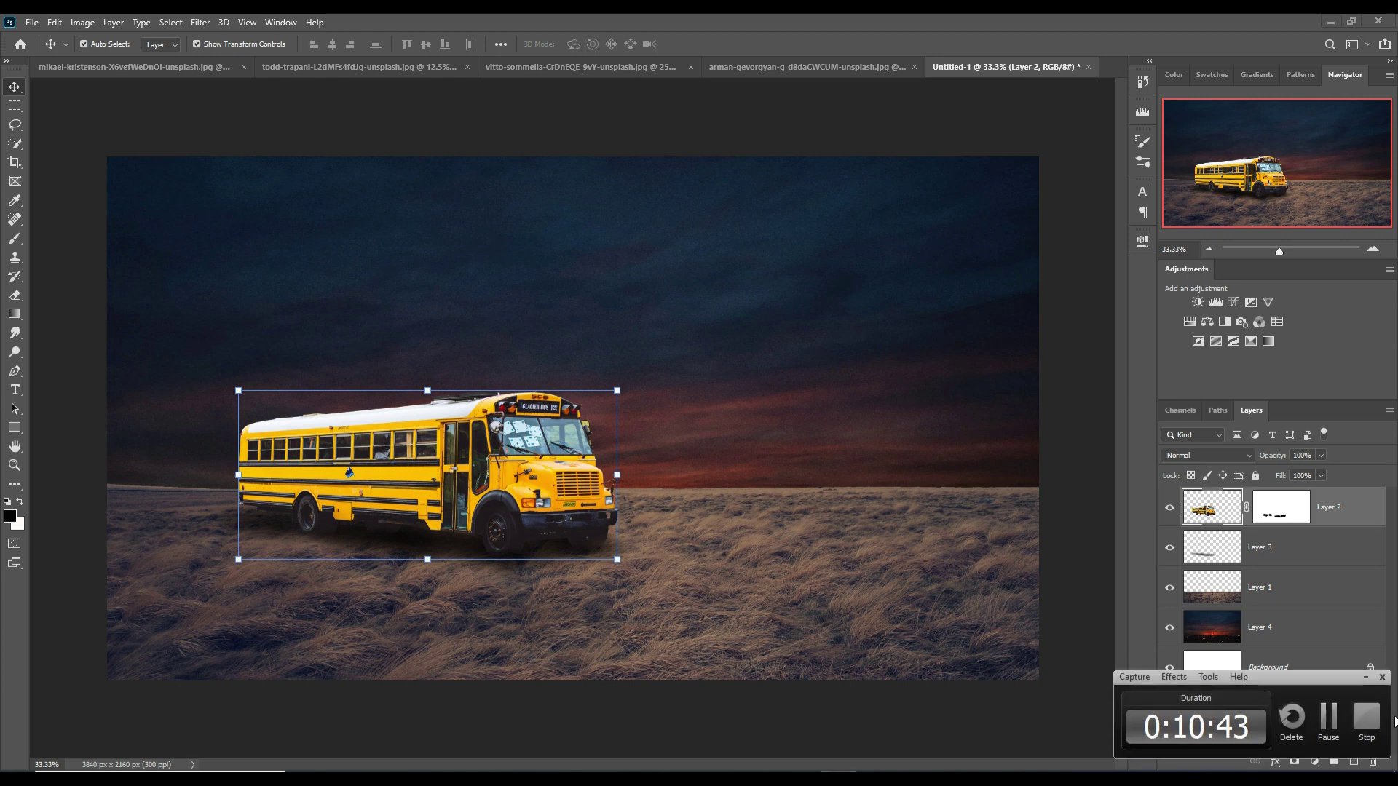
Try a Camera Raw filter and a Hue/Saturation adjustment on the bus, discarding both
left_click(199, 23)
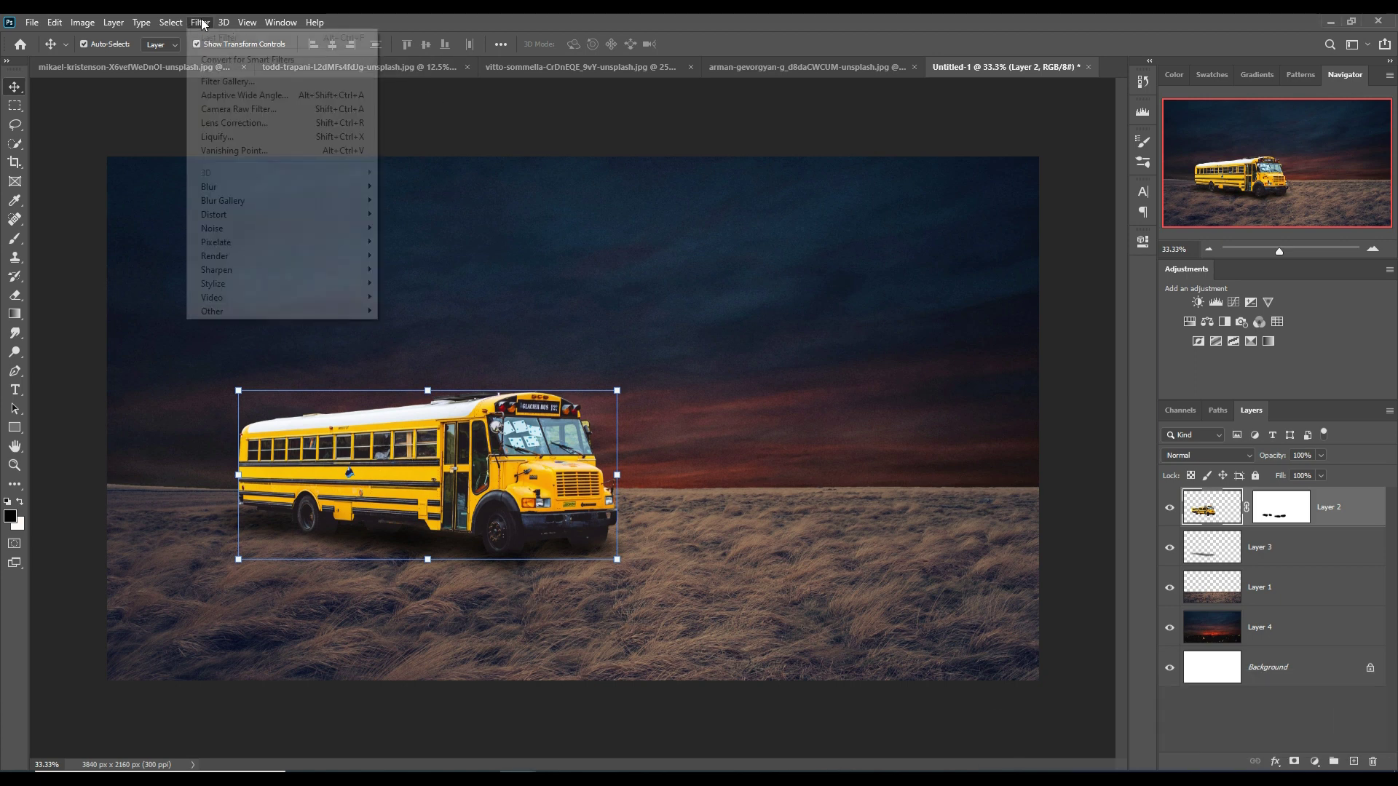
left_click(224, 106)
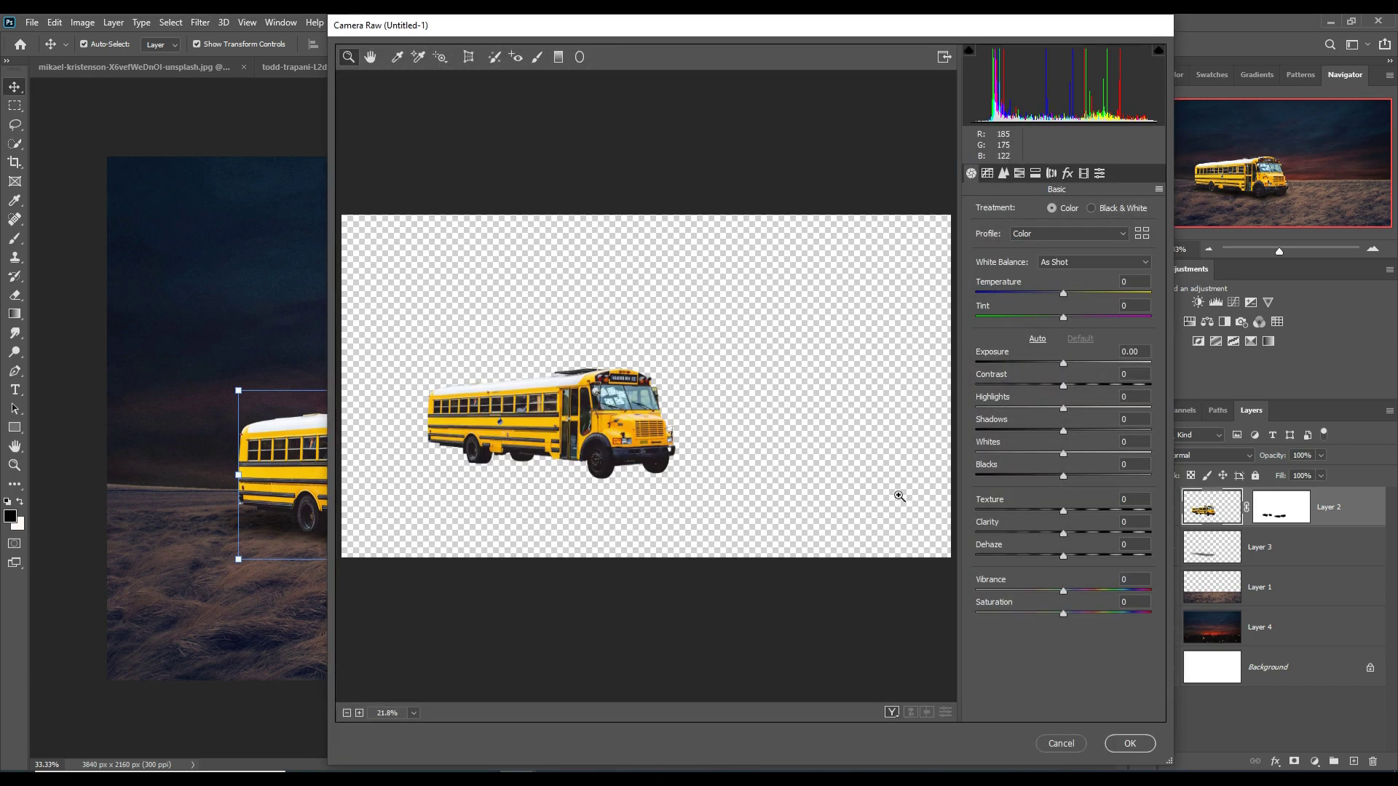
left_click(1080, 744)
left_click(1314, 760)
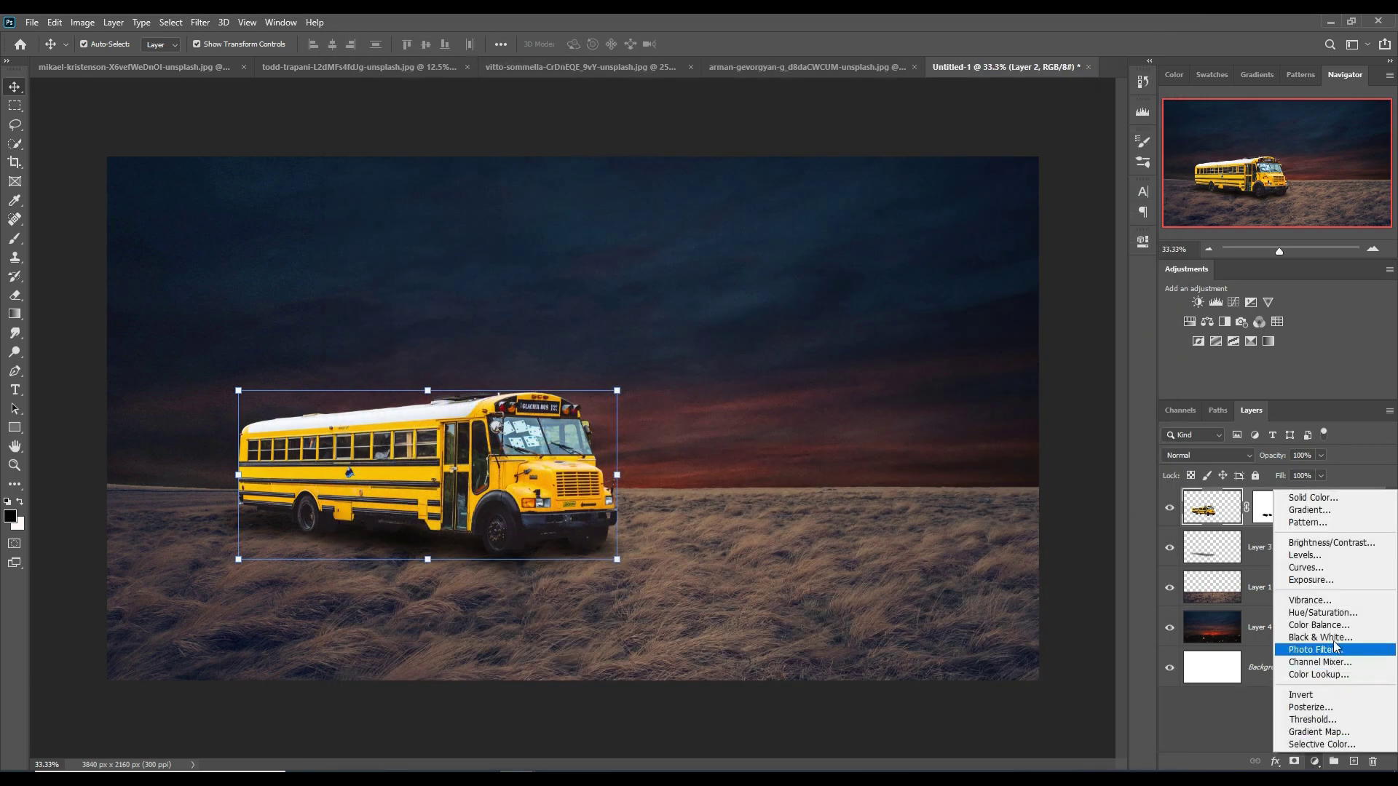
left_click(1238, 610)
left_click(1102, 236)
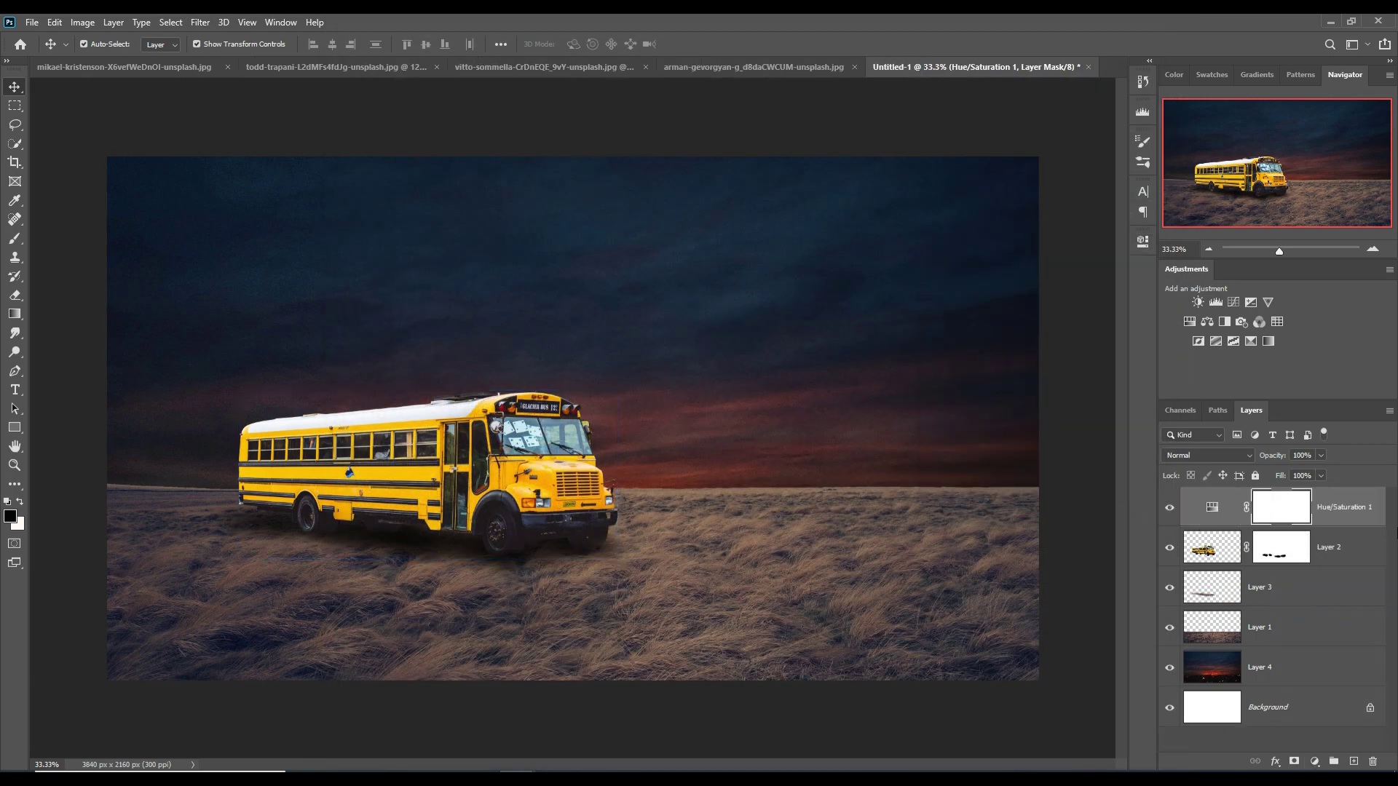
key("Delete")
Add an Exposure adjustment clipped to the bus, then delete it
left_click(1315, 761)
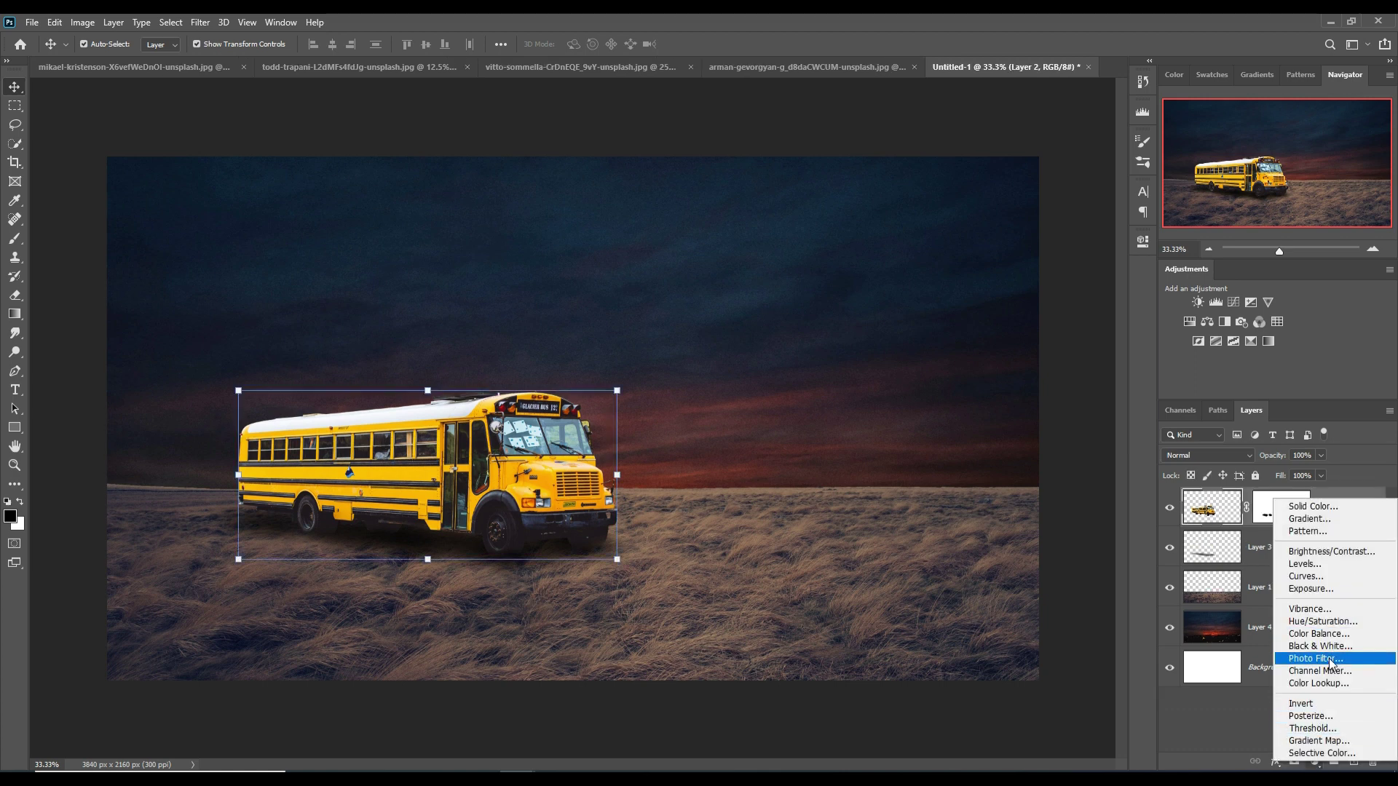
left_click(1316, 587)
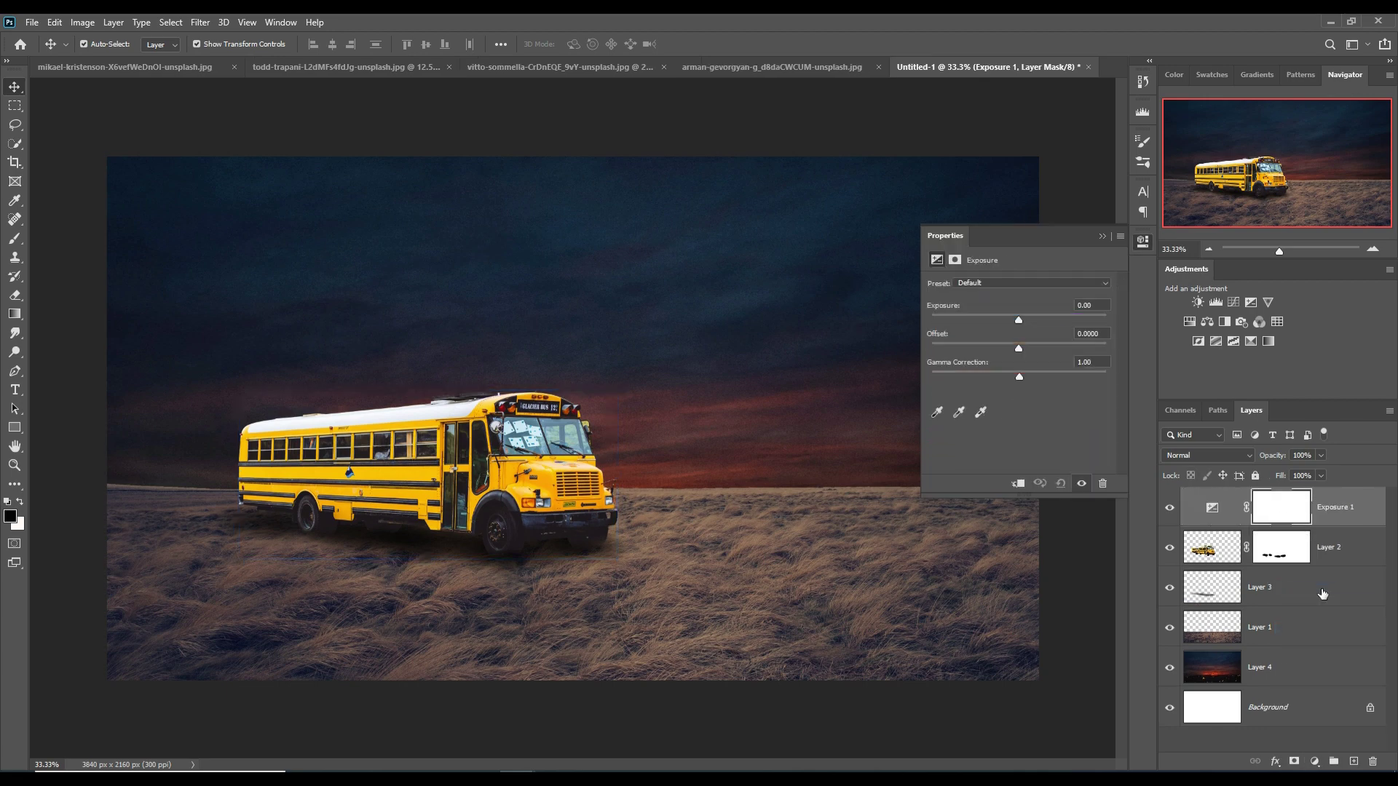
mouse_move(1017, 347)
left_mouse_down()
mouse_move(980, 353)
mouse_move(1101, 344)
mouse_move(897, 351)
mouse_move(1106, 346)
mouse_move(1007, 349)
left_mouse_up()
left_click(1018, 483)
left_click(1101, 237)
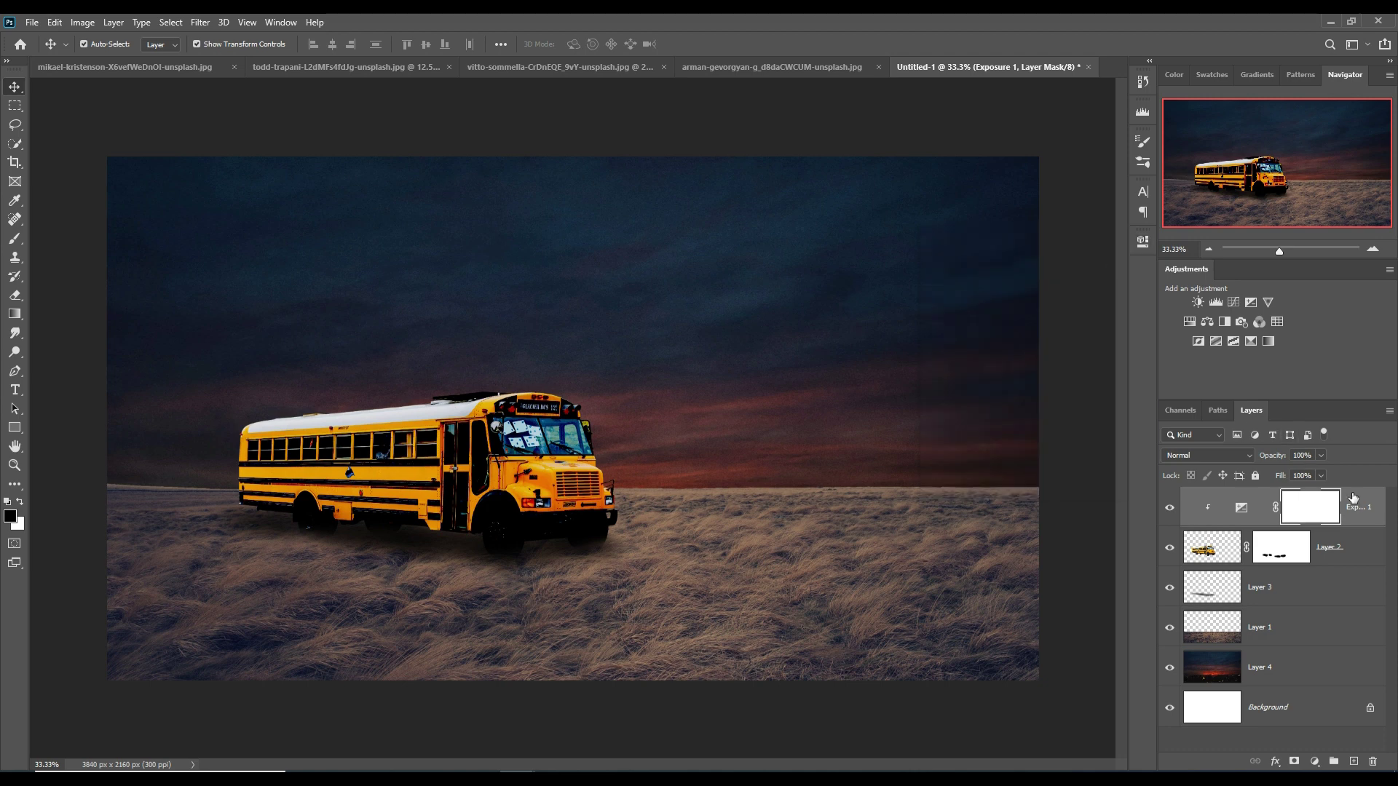
key("Delete")
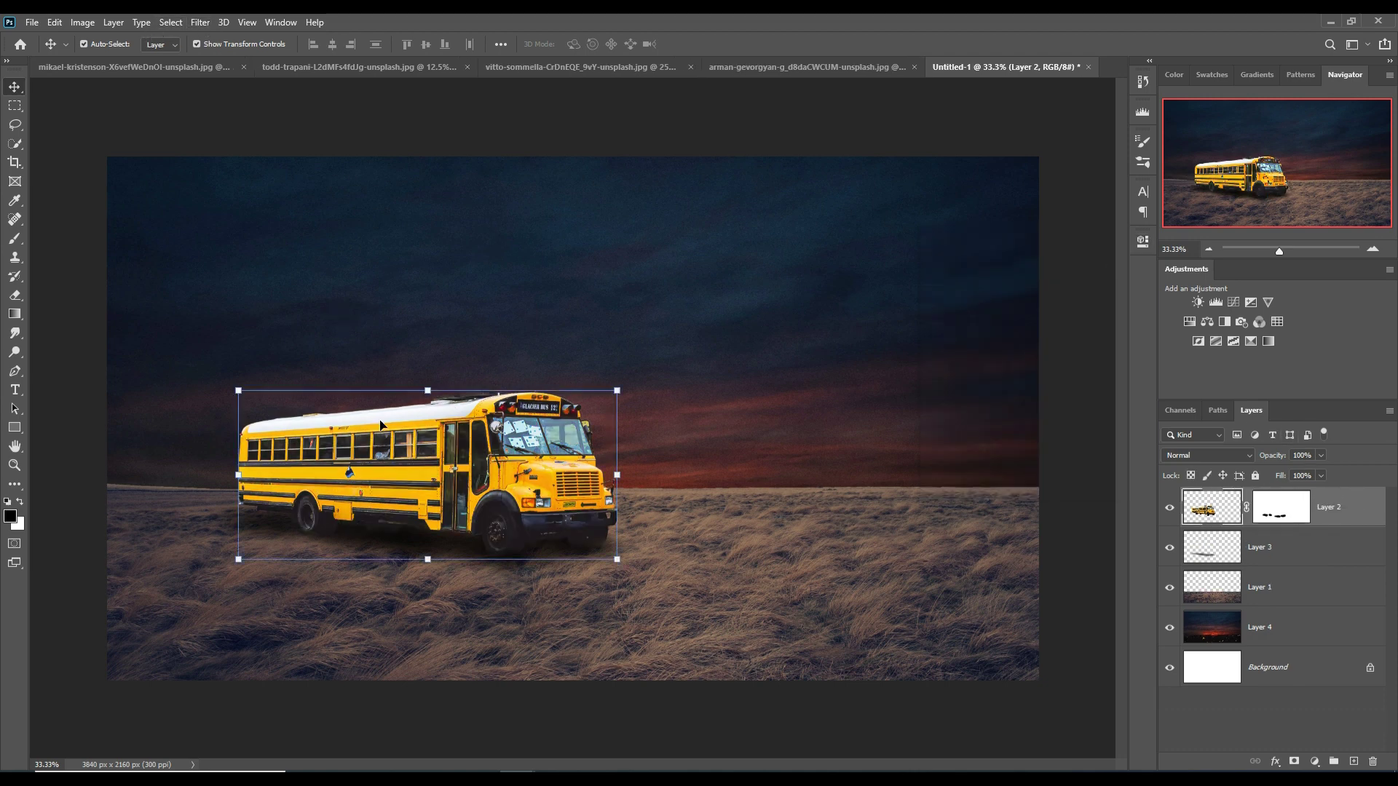
In Camera Raw, set the bus's saturation -5, shadows +35, blacks +23 and contrast +19
left_click(202, 23)
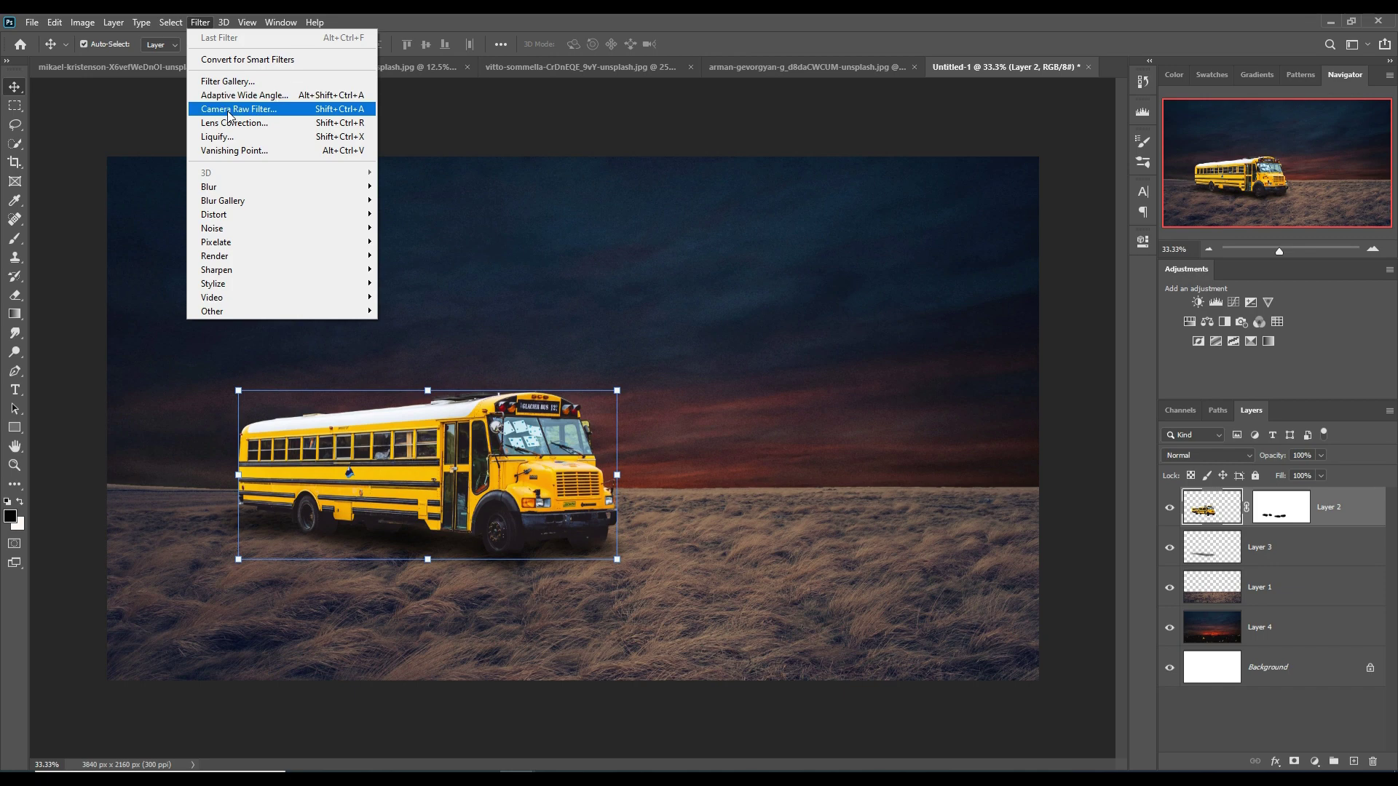
left_click(226, 109)
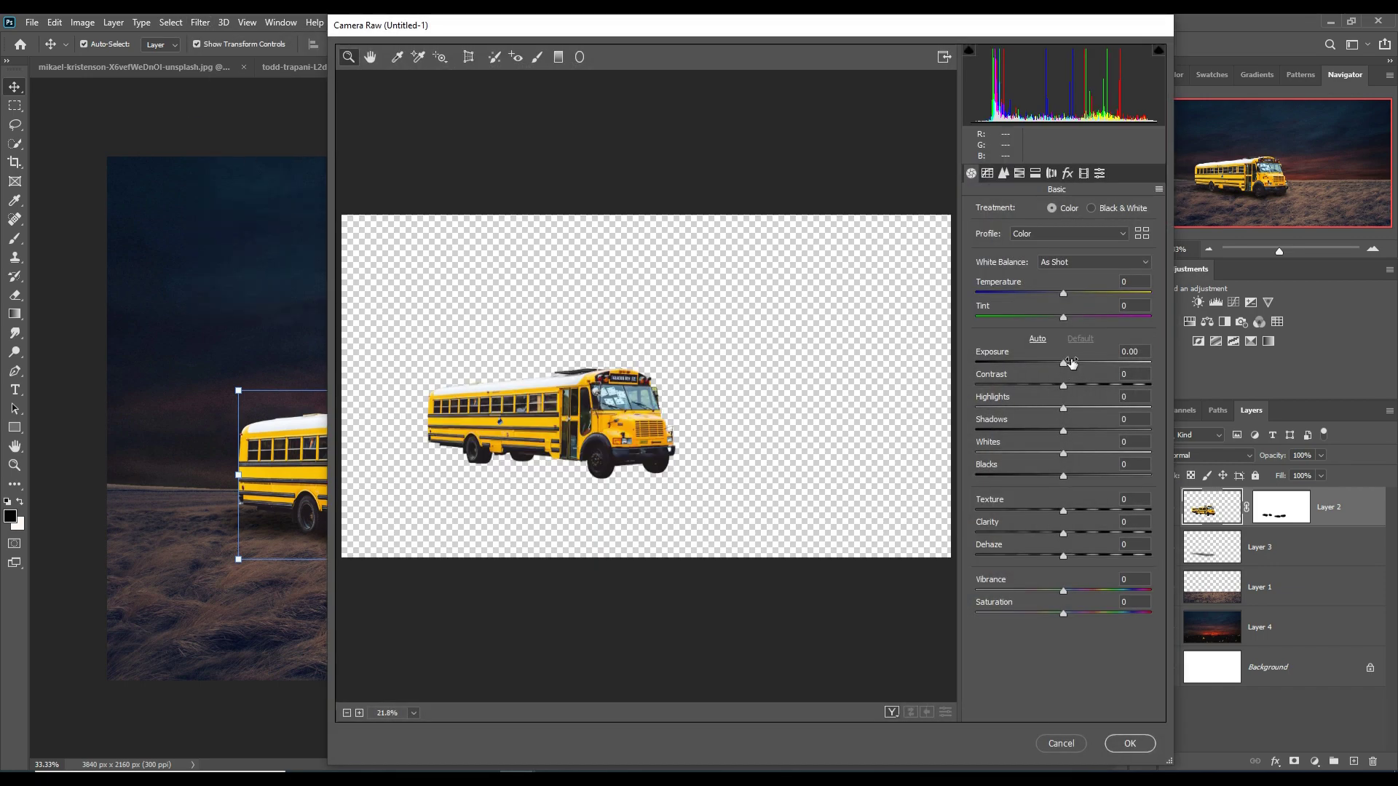
mouse_move(1064, 613)
left_mouse_down()
mouse_move(1038, 619)
mouse_move(1061, 612)
left_mouse_up()
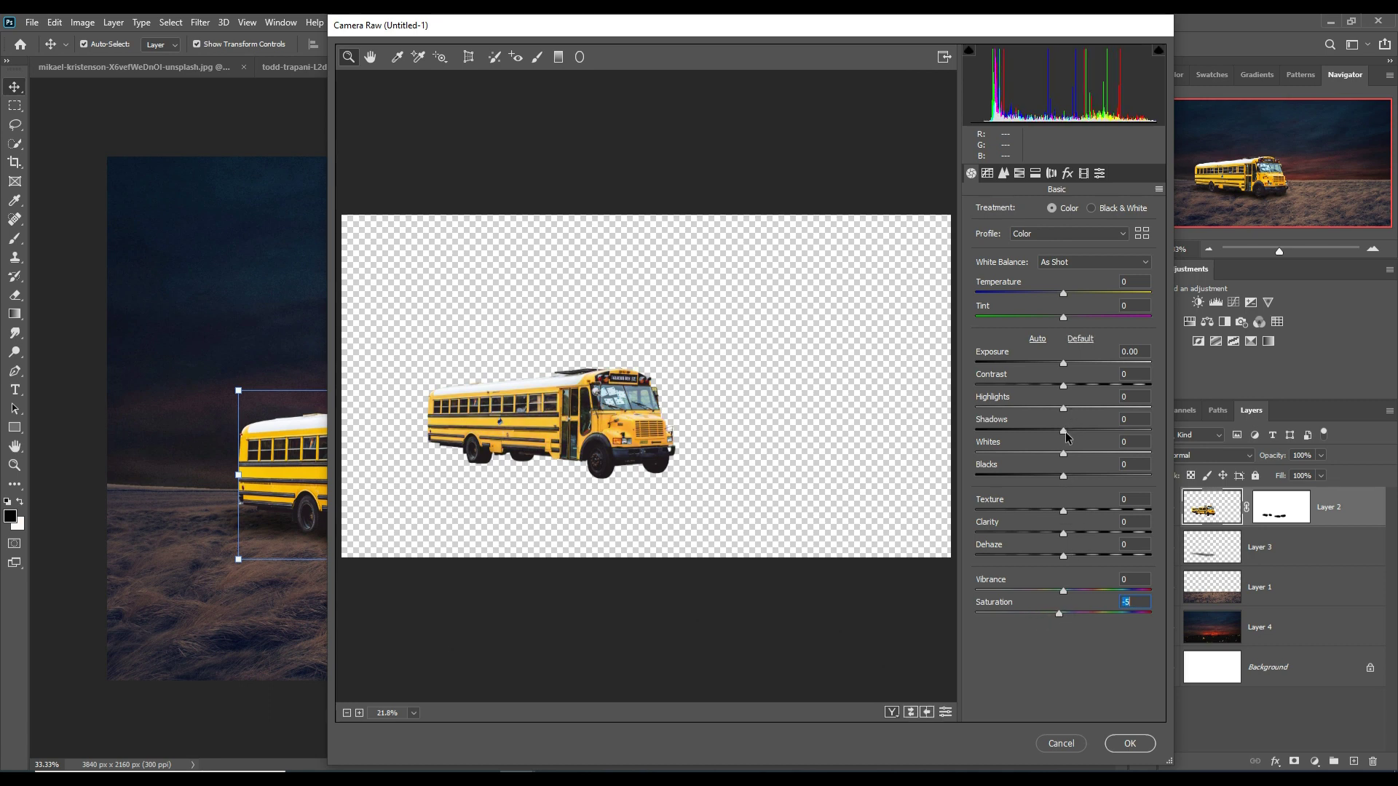
left_click_drag(1064, 431, 1097, 430)
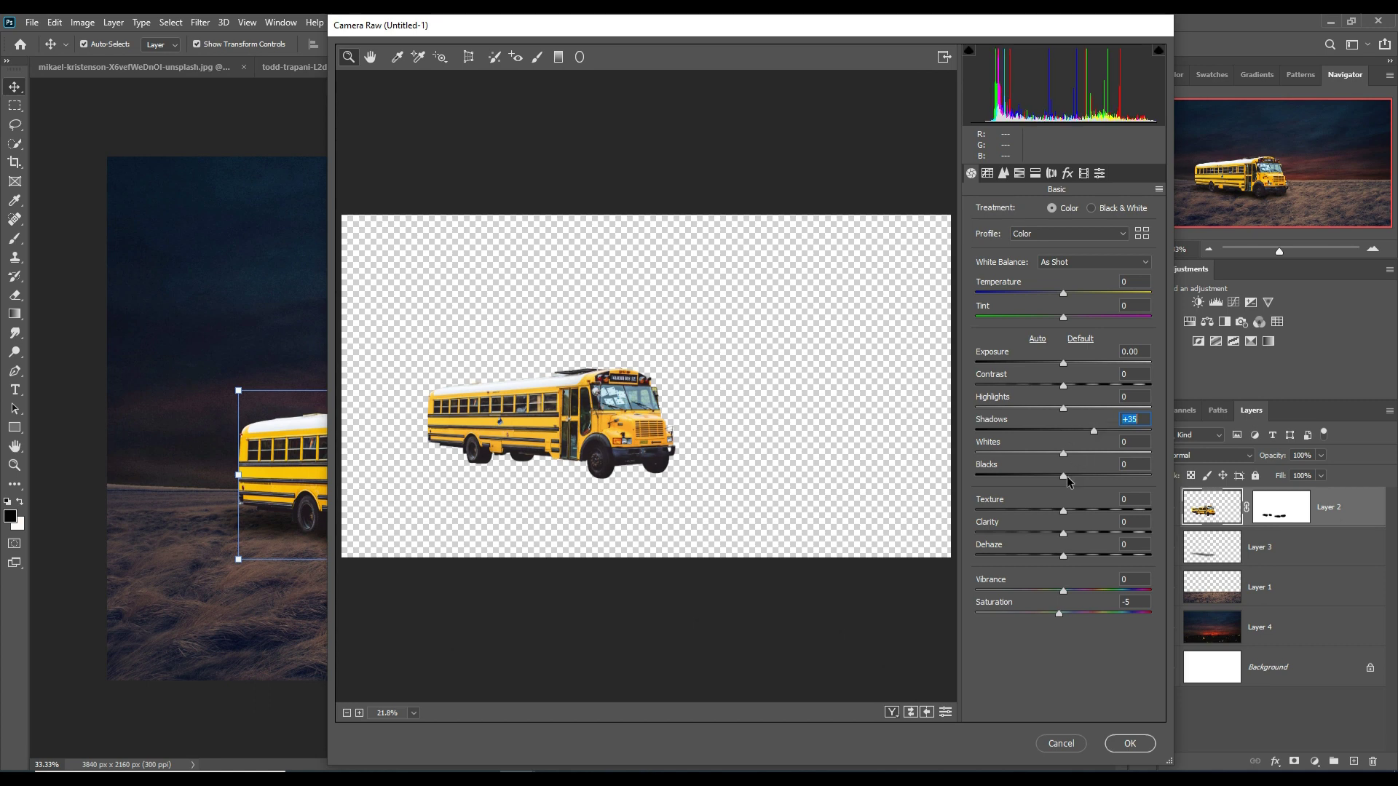
left_click_drag(1064, 476, 1084, 475)
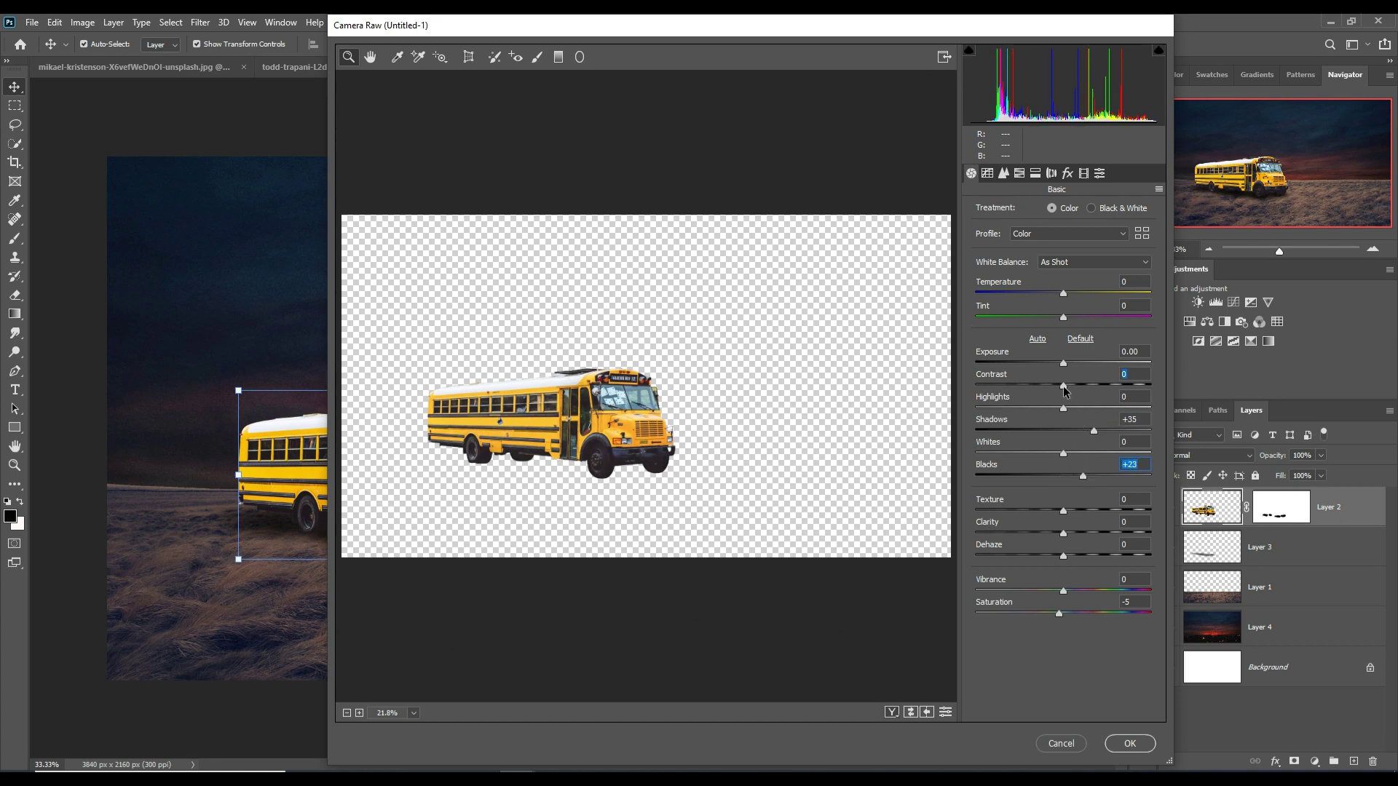
mouse_move(1064, 385)
left_mouse_down()
mouse_move(1080, 387)
mouse_move(1062, 364)
mouse_move(1055, 375)
left_mouse_up()
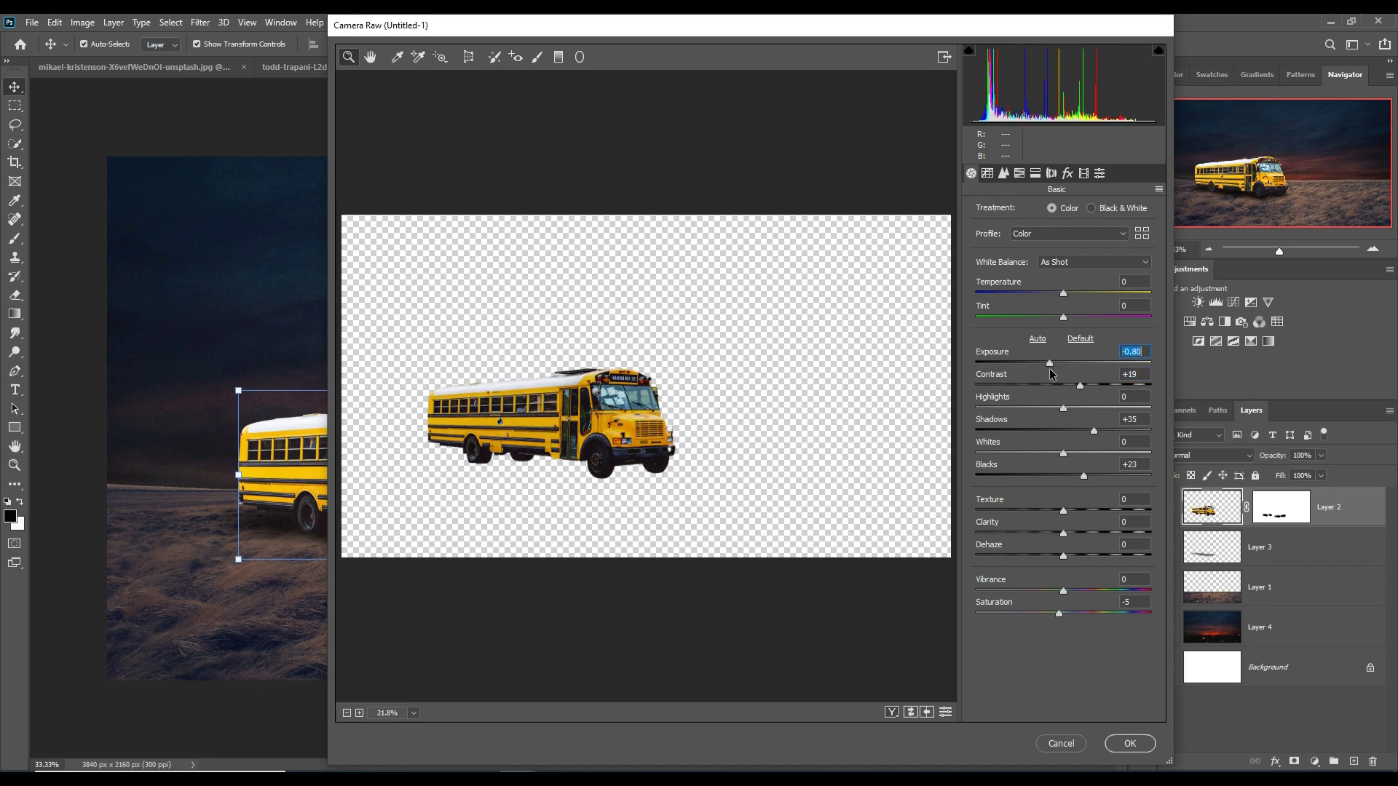
Lower the bus's yellow saturation to -33 in HSL and apply the filter
left_click(1023, 174)
left_click_drag(1064, 315, 1038, 319)
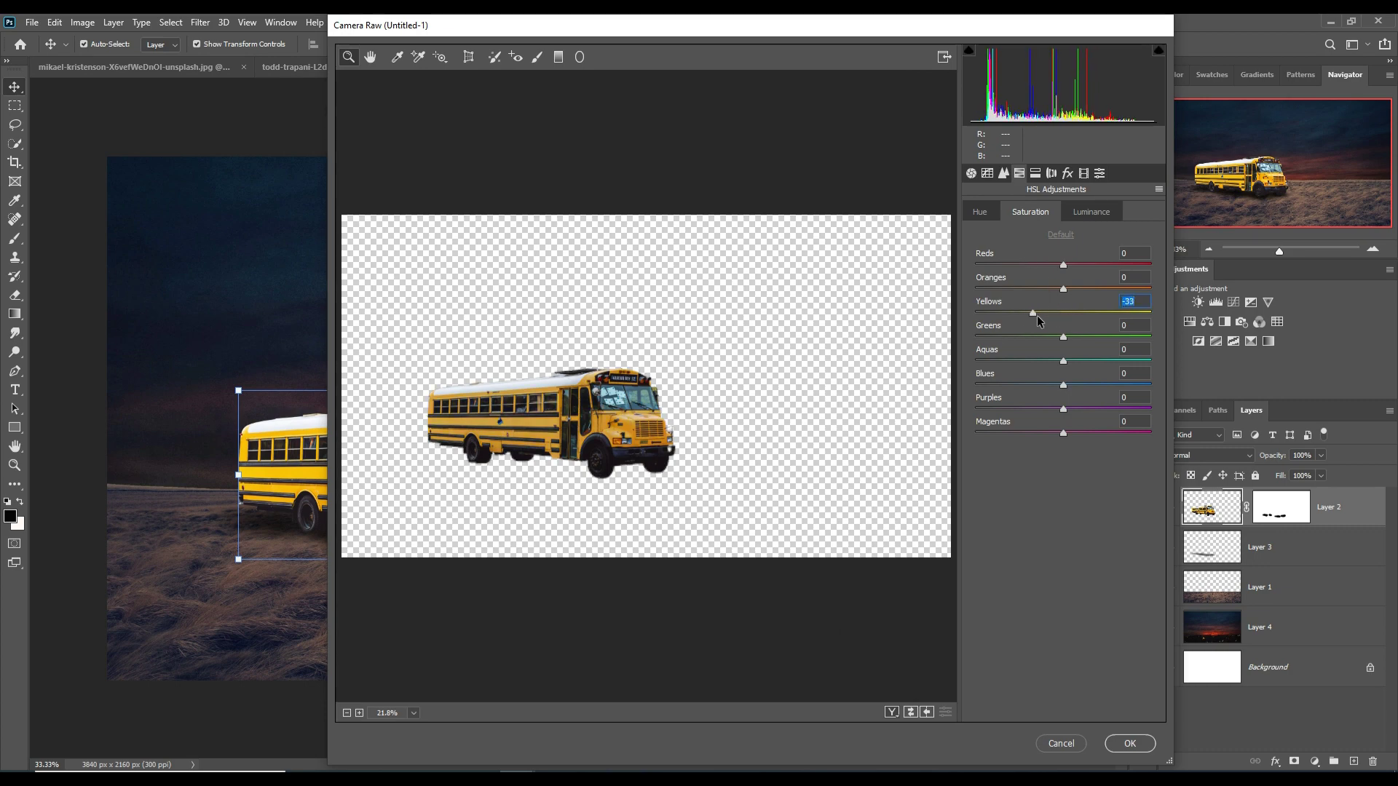
left_click(1130, 743)
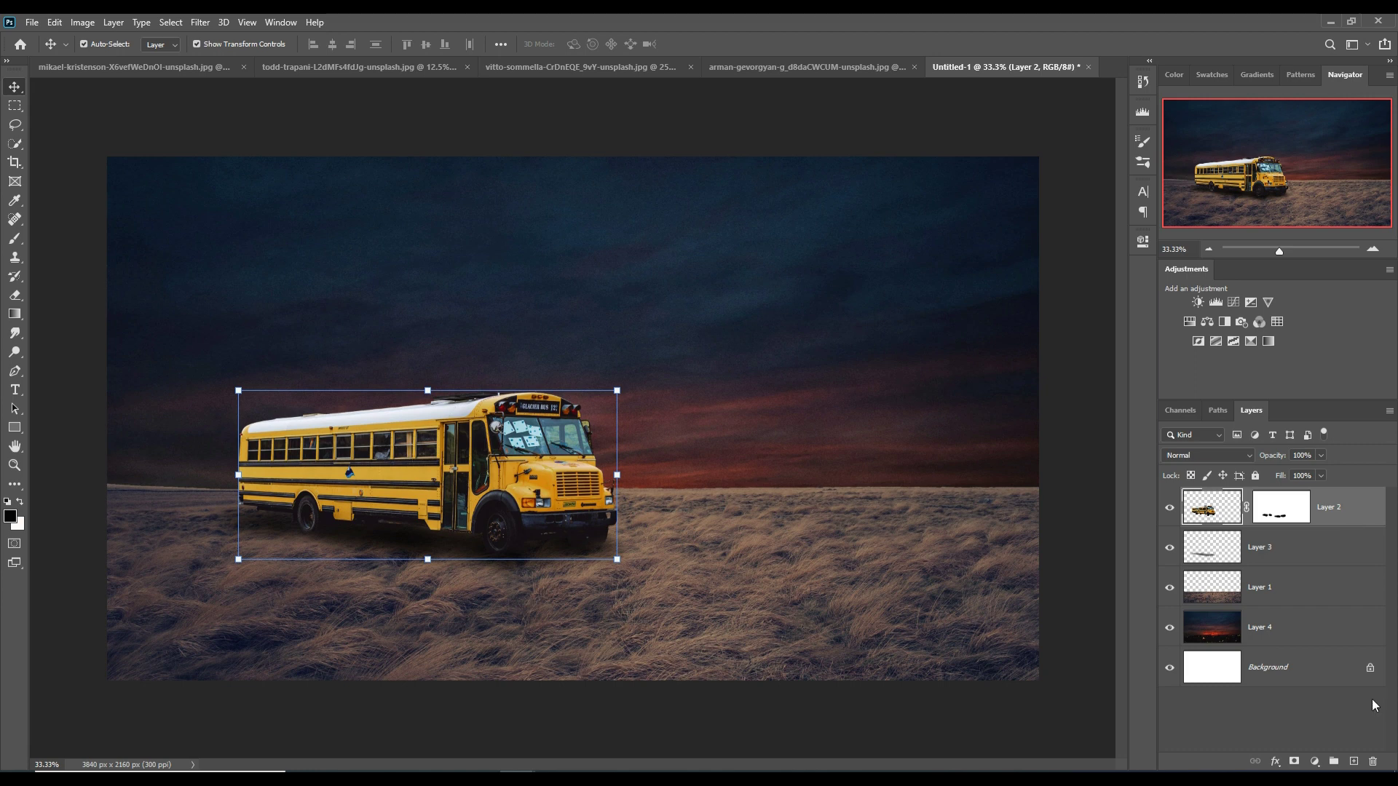
Add a Curves adjustment clipped to the bus and pull its midpoint down to darken it
left_click(1315, 762)
left_click(1332, 581)
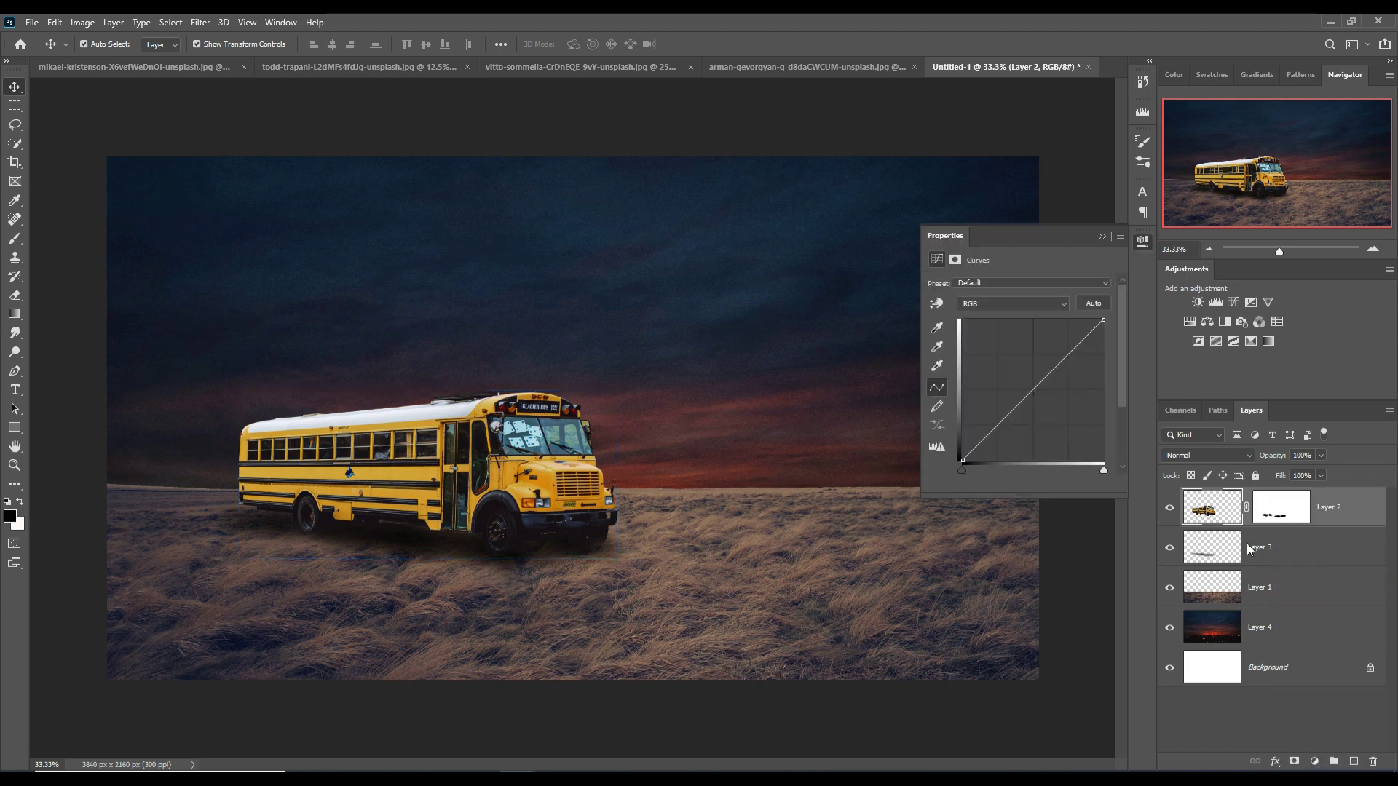
left_click(1020, 484)
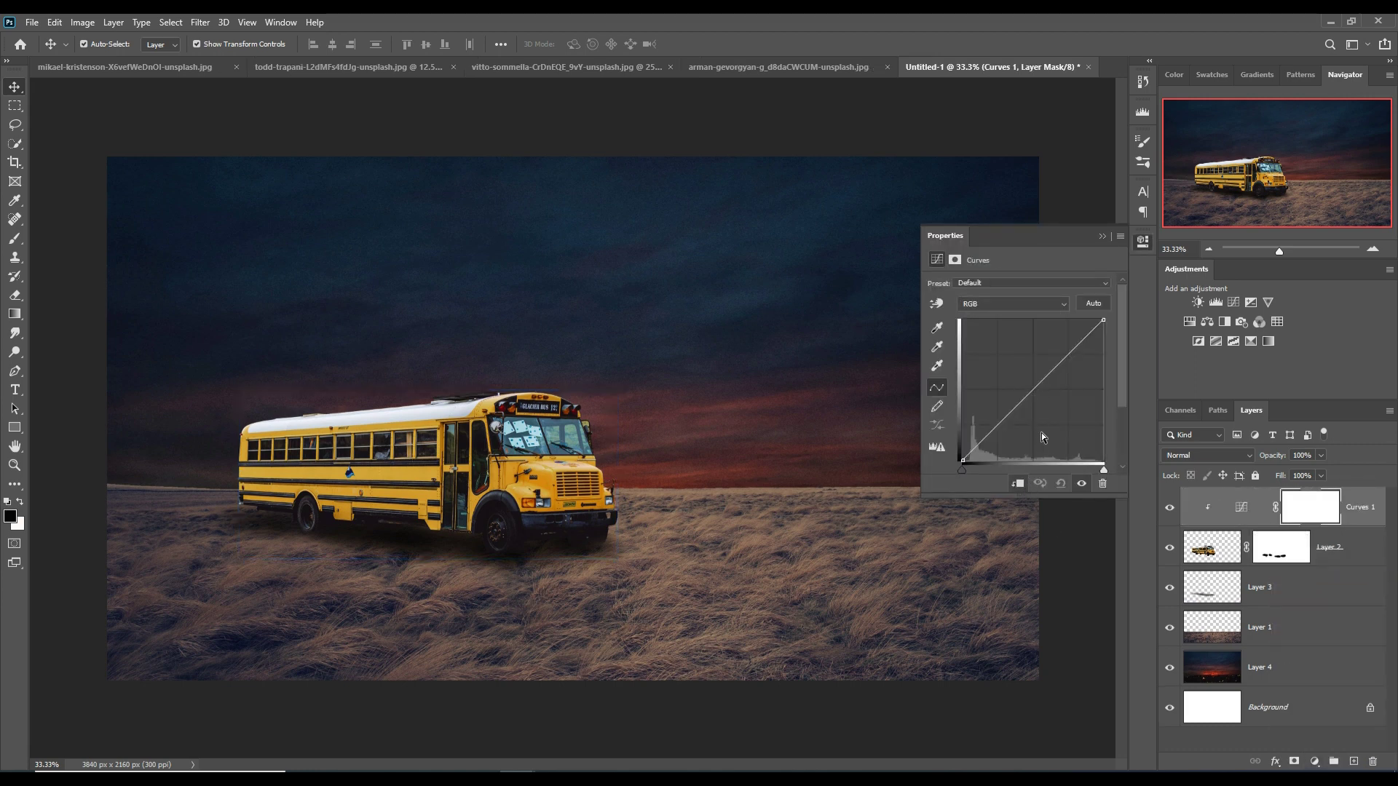
left_click_drag(1042, 394, 1057, 400)
left_click_drag(1048, 405, 1055, 406)
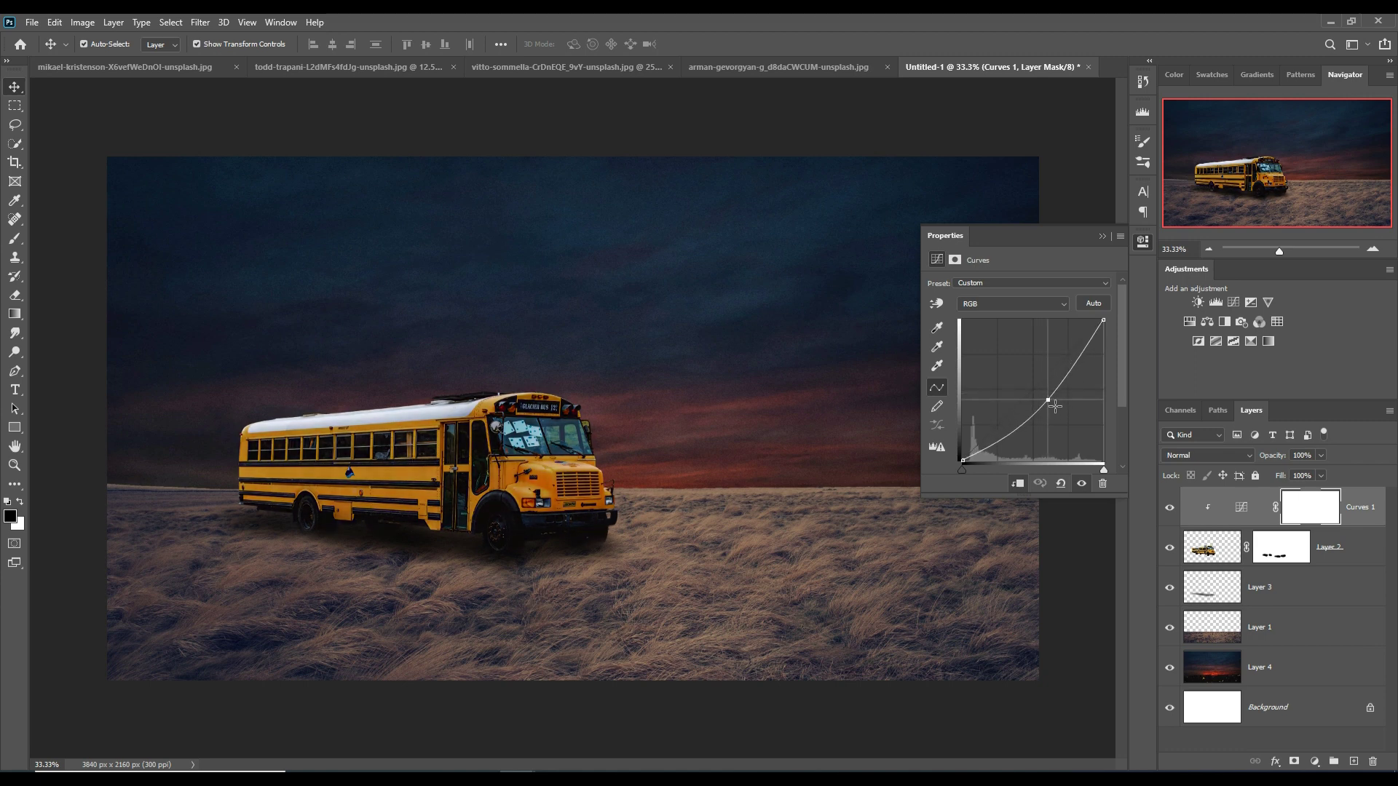
left_click(1099, 237)
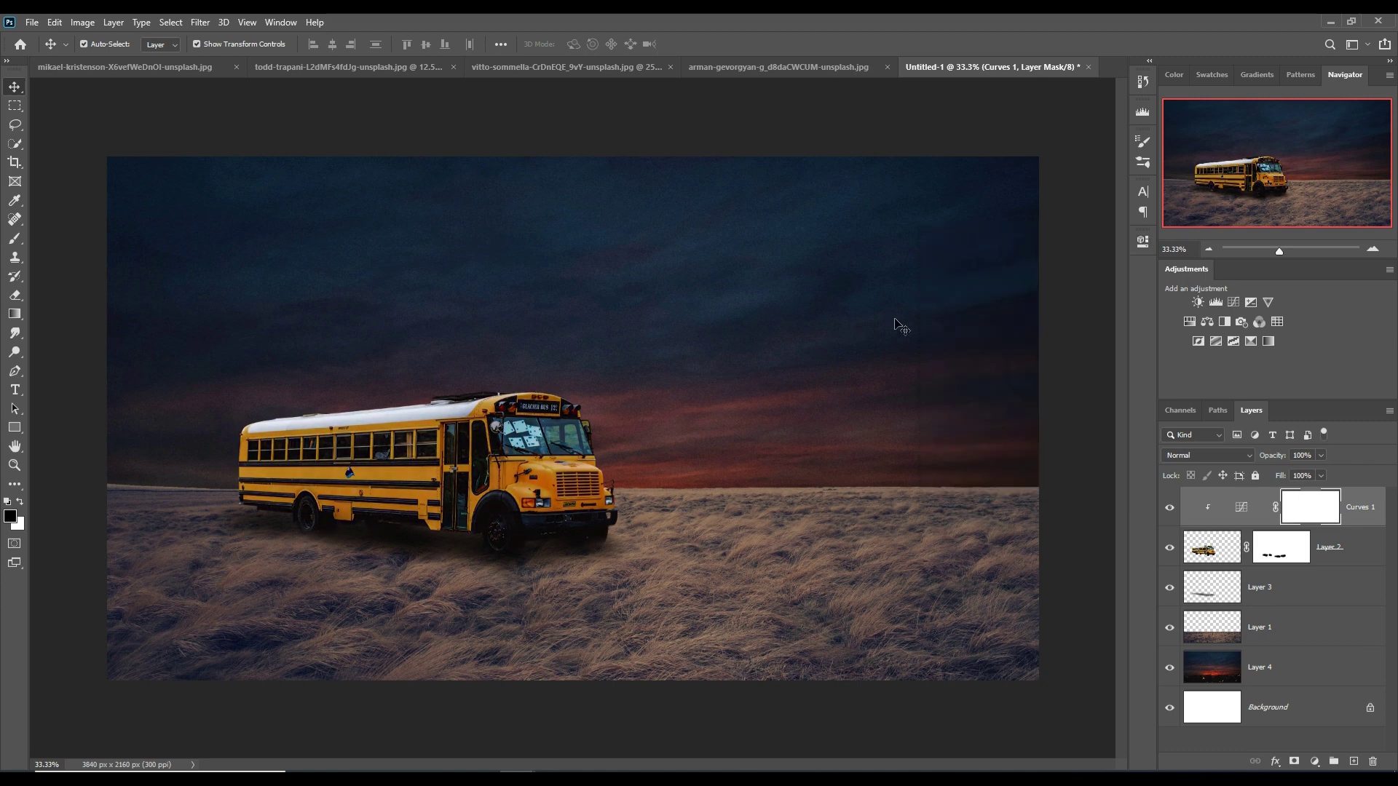
Quick-select the mountain range along the horizon in the mountain sunset photo
left_click(73, 67)
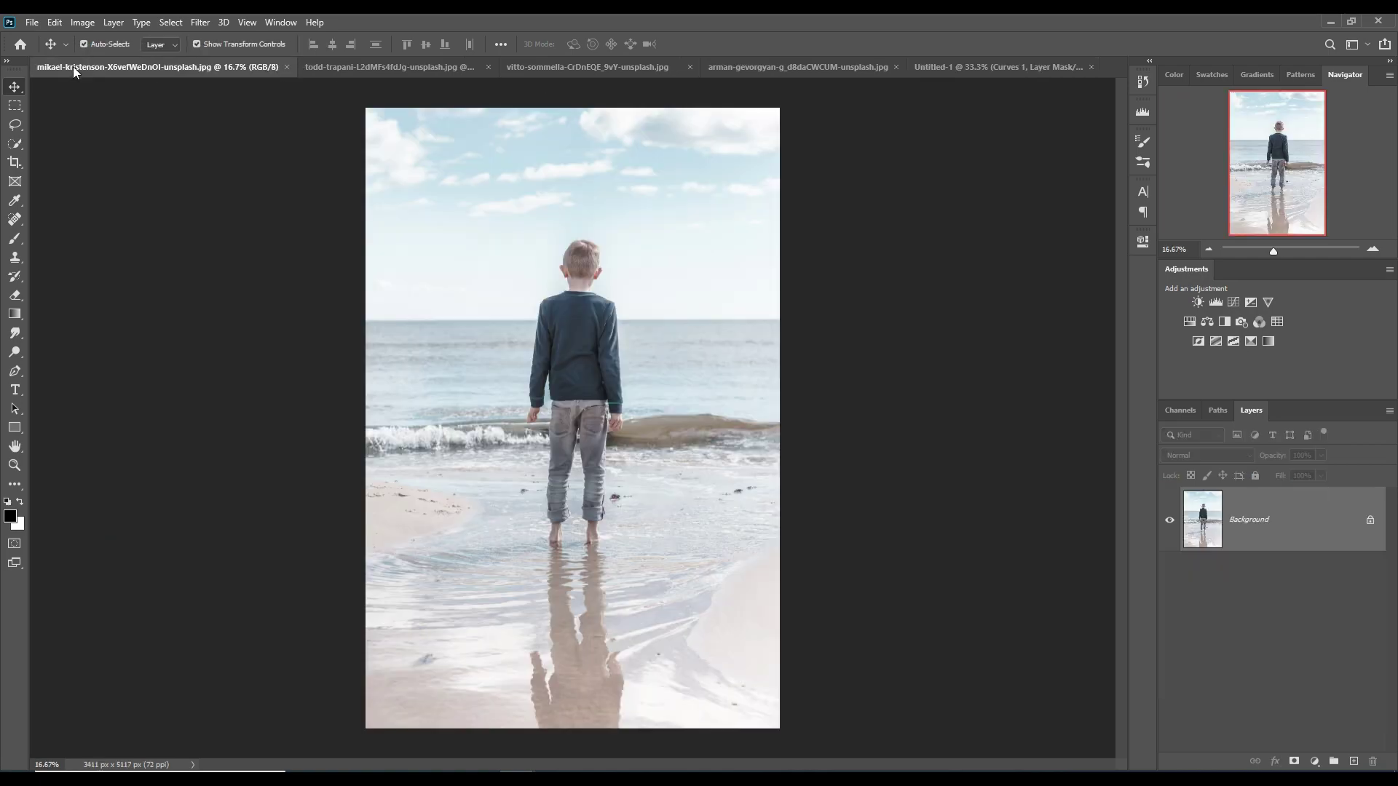
left_click(370, 73)
key("w")
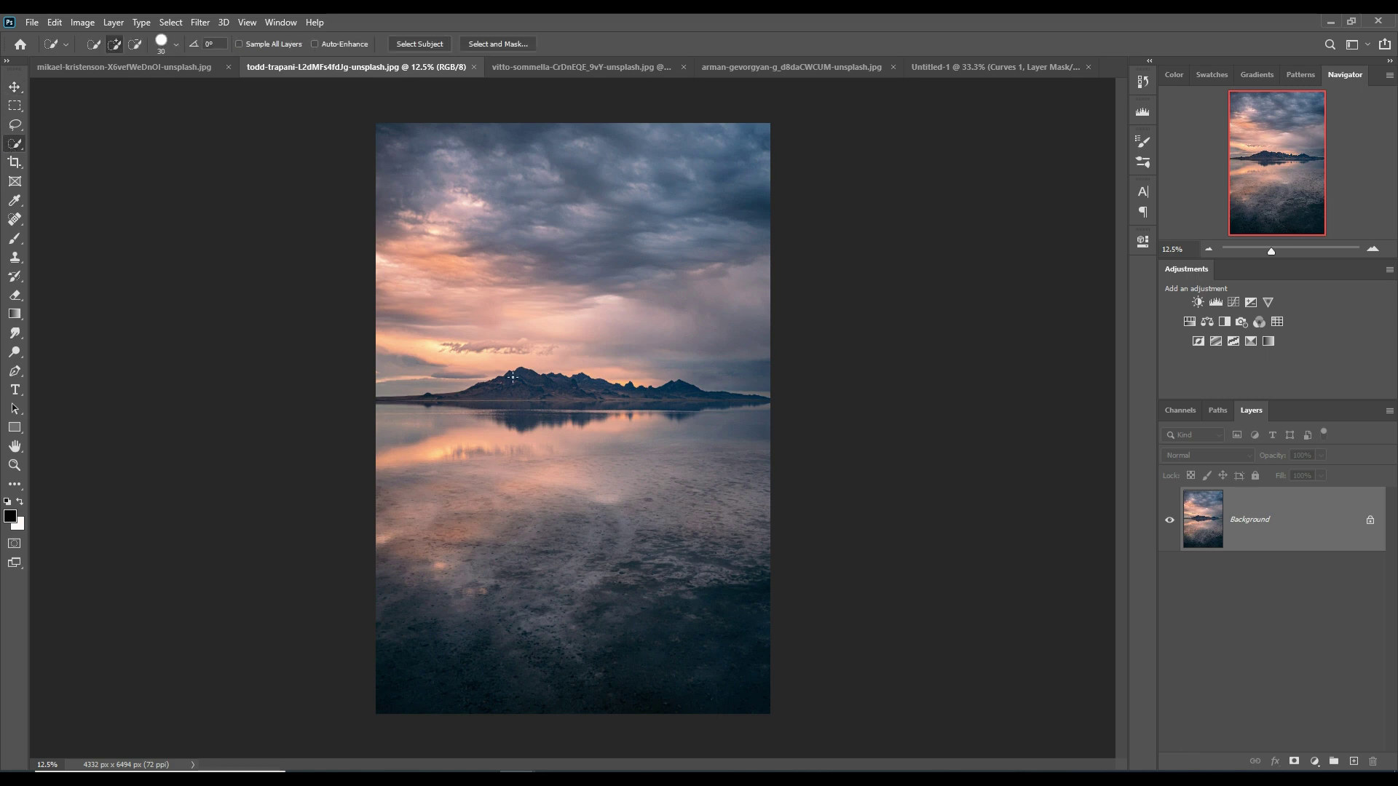
left_click_drag(512, 394, 512, 400)
key("v")
Drag the mountains into the bus composite, stack them above the sky, and shift them left
mouse_move(318, 67)
left_mouse_down()
mouse_move(317, 110)
mouse_move(975, 192)
left_mouse_up()
left_click(897, 67)
left_click_drag(1065, 476, 819, 436)
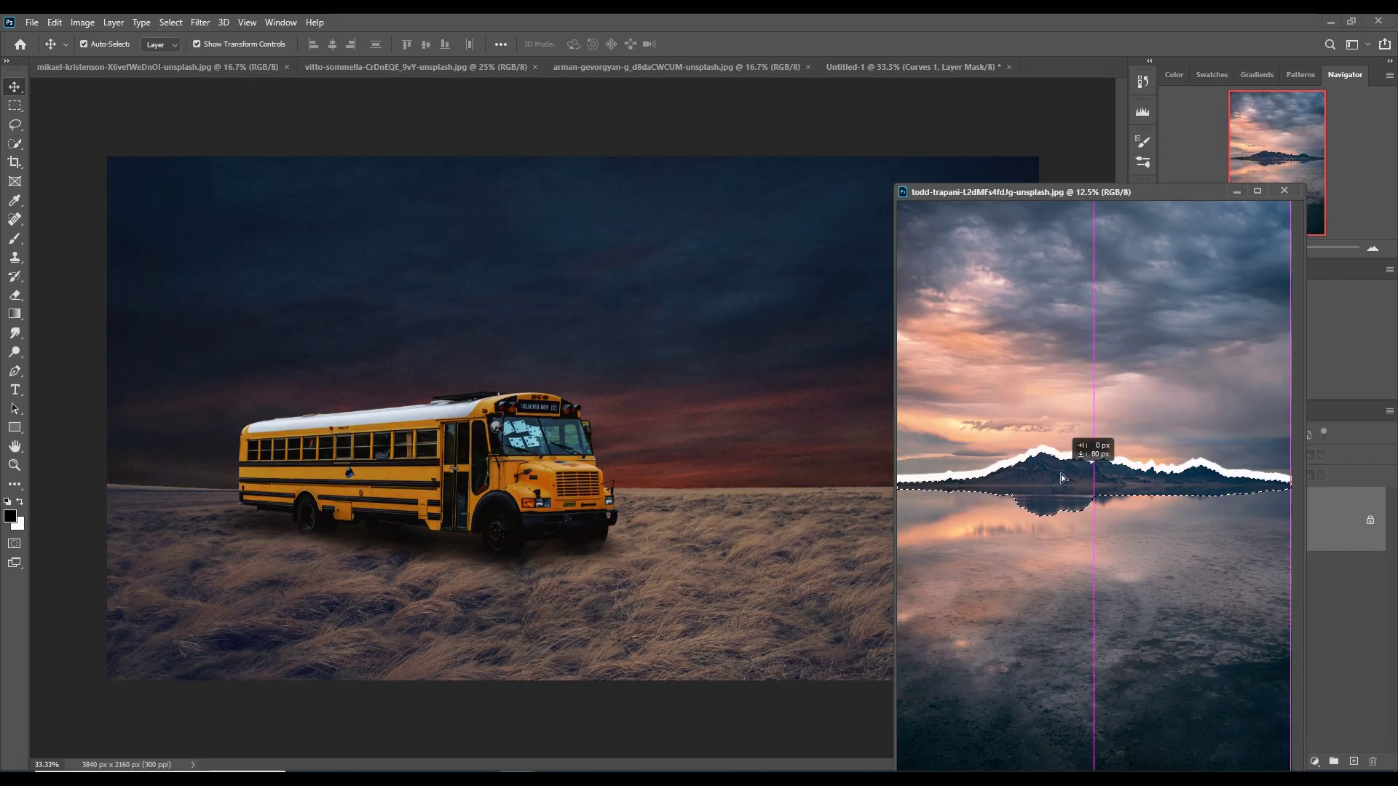
left_click(1238, 192)
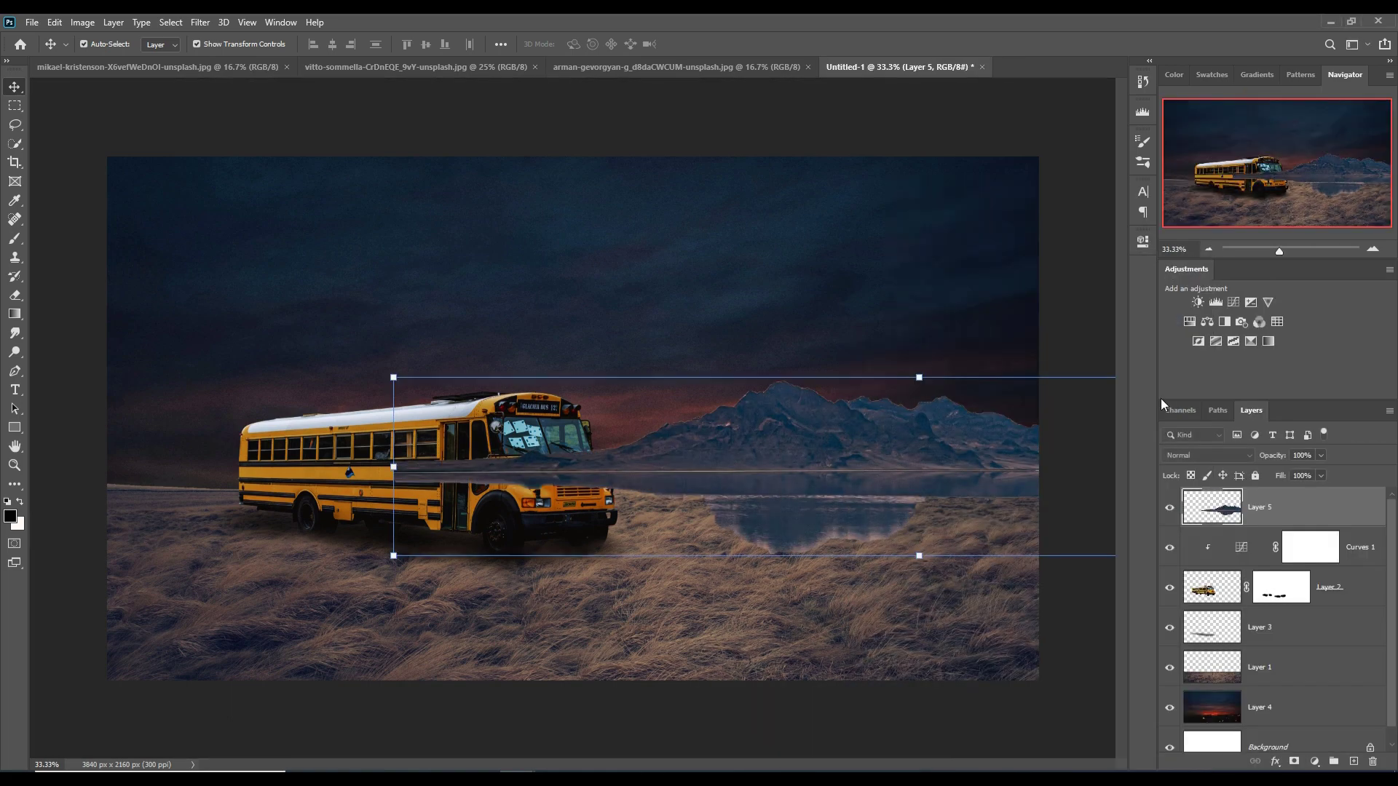
left_click_drag(1323, 527, 1310, 686)
mouse_move(808, 439)
left_mouse_down()
mouse_move(719, 470)
mouse_move(620, 457)
left_mouse_up()
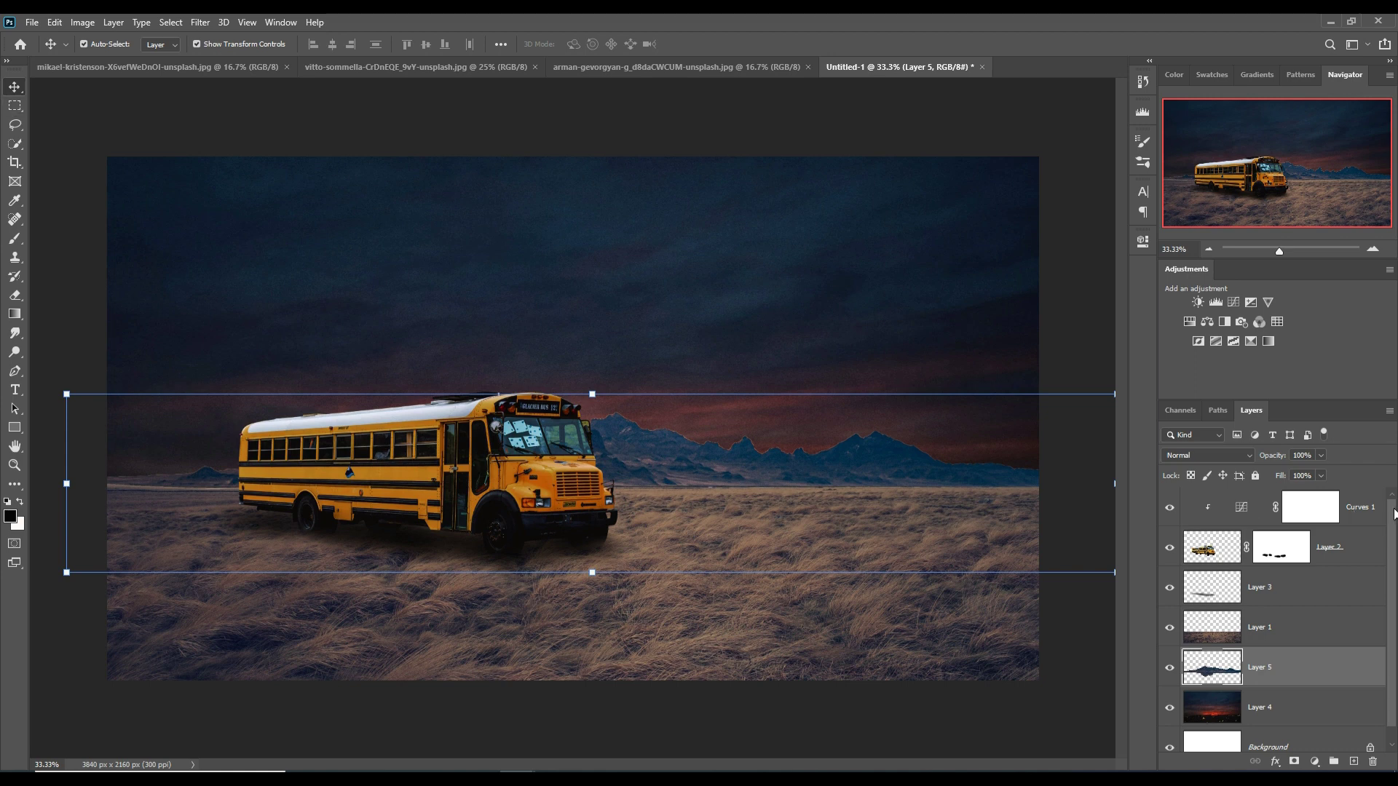
Darken the mountains with an Exposure adjustment set to -2.44
left_click(1322, 761)
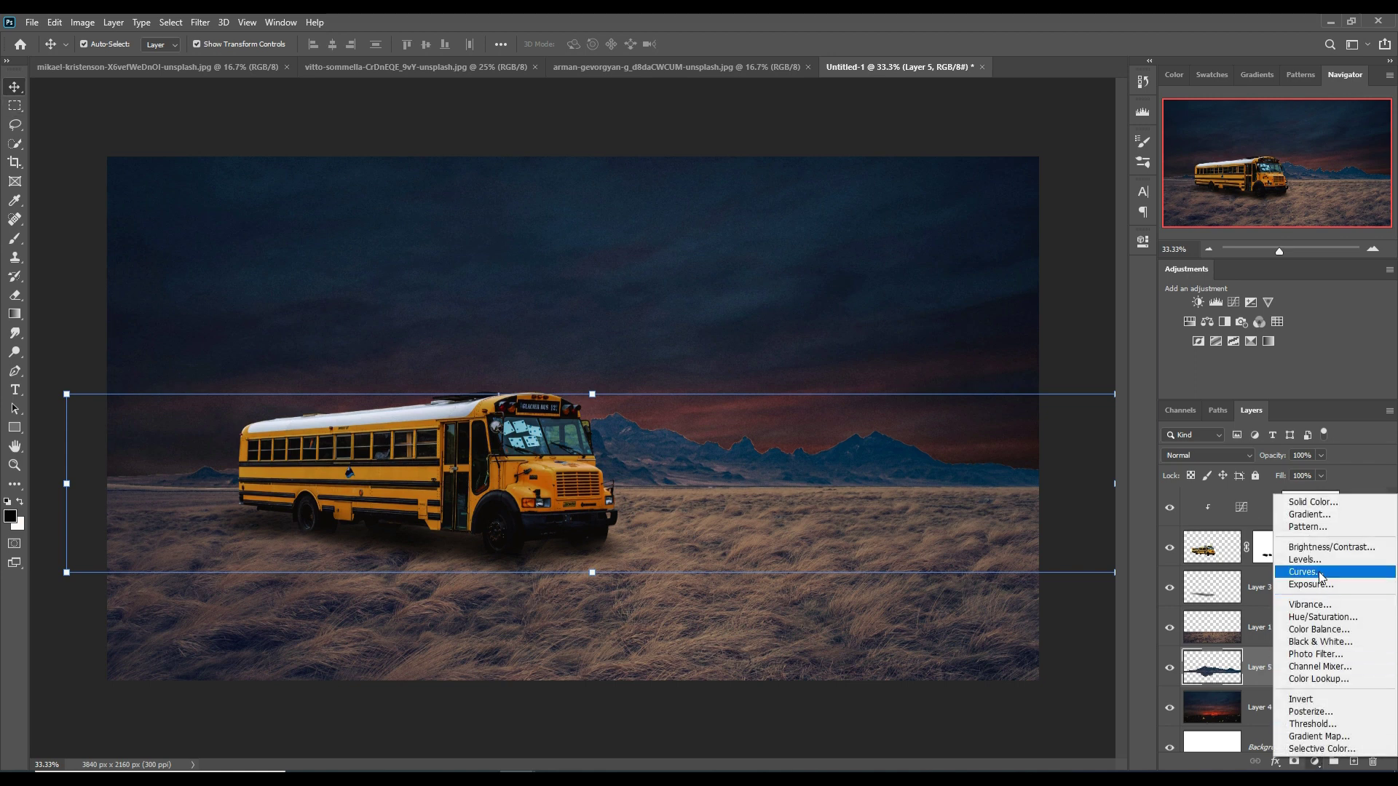
left_click(1311, 584)
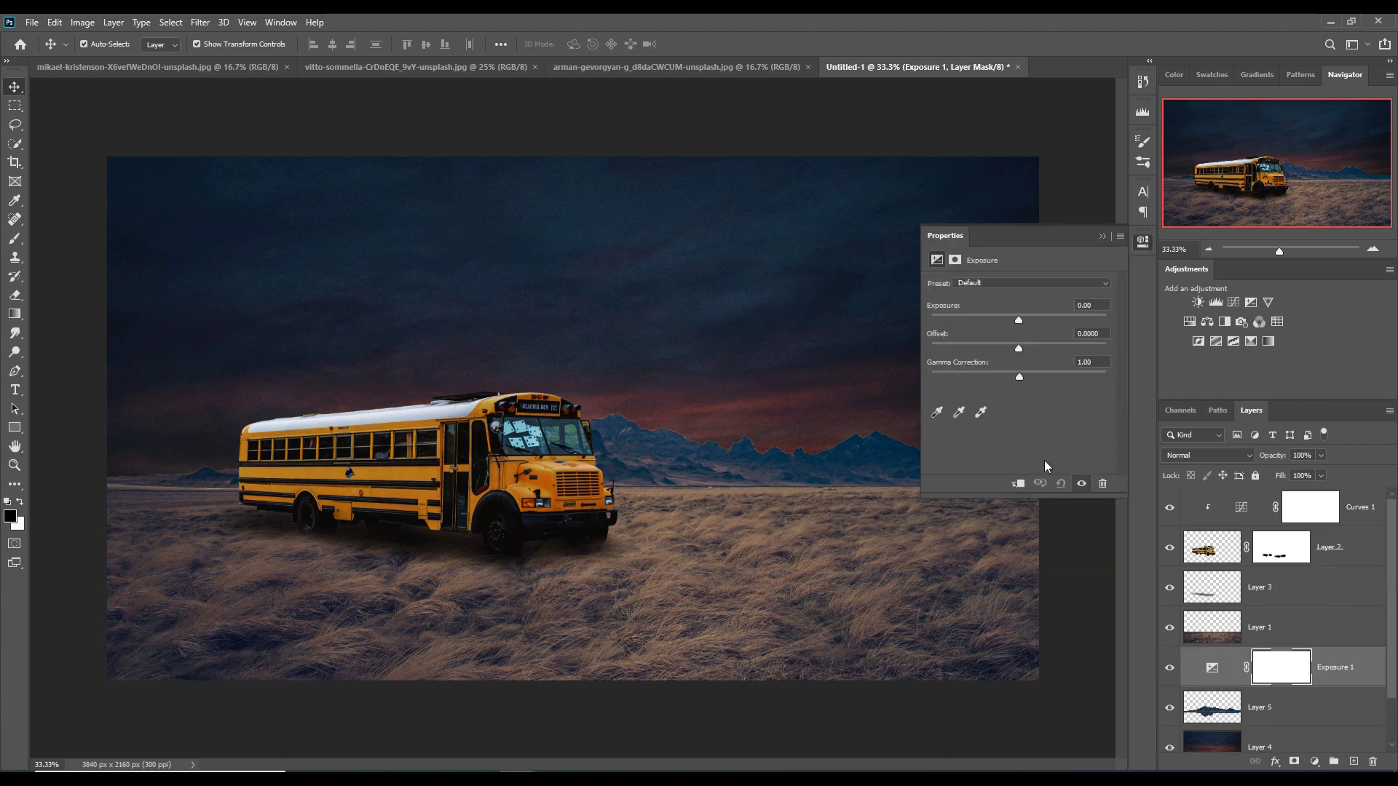
left_click_drag(1018, 320, 983, 322)
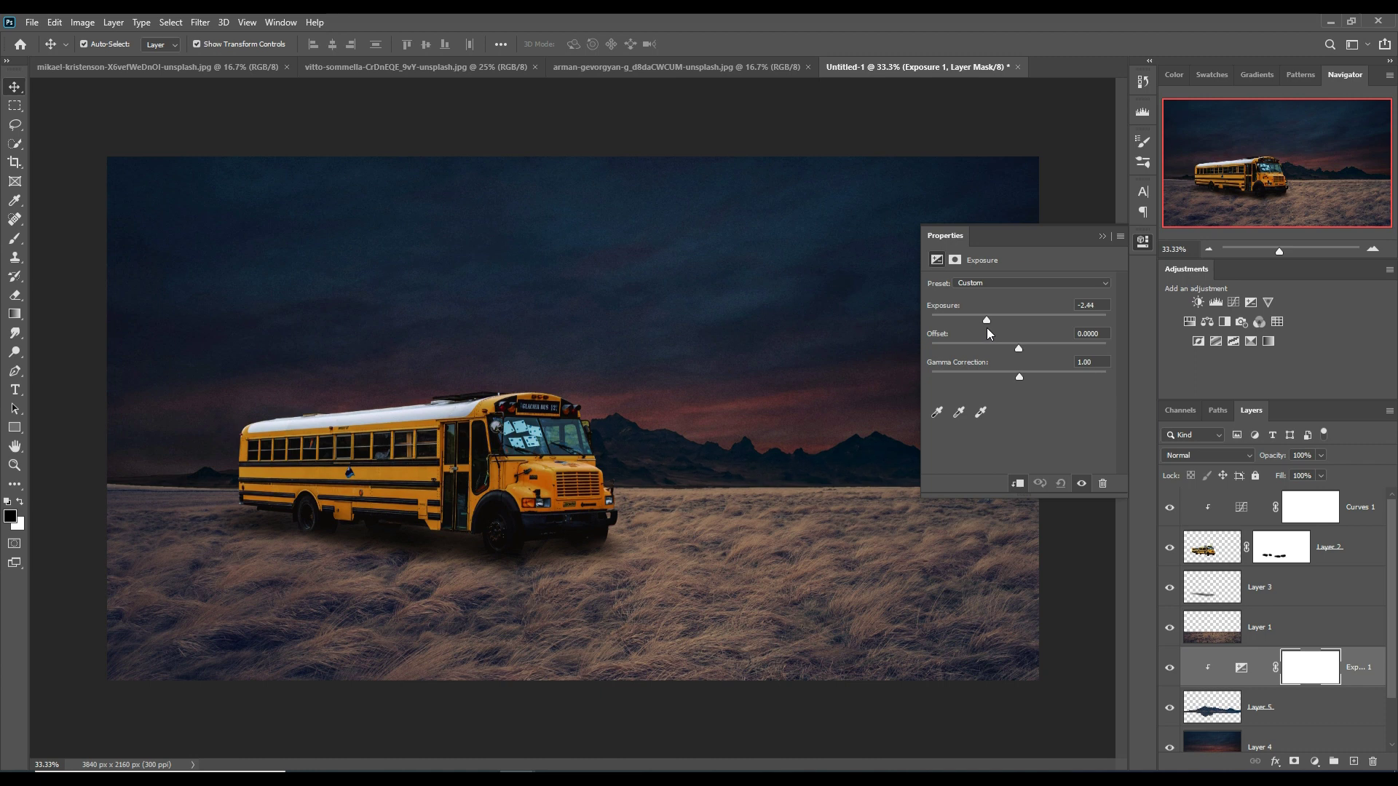
left_click(1101, 236)
scroll(1394, 604, "down", 2)
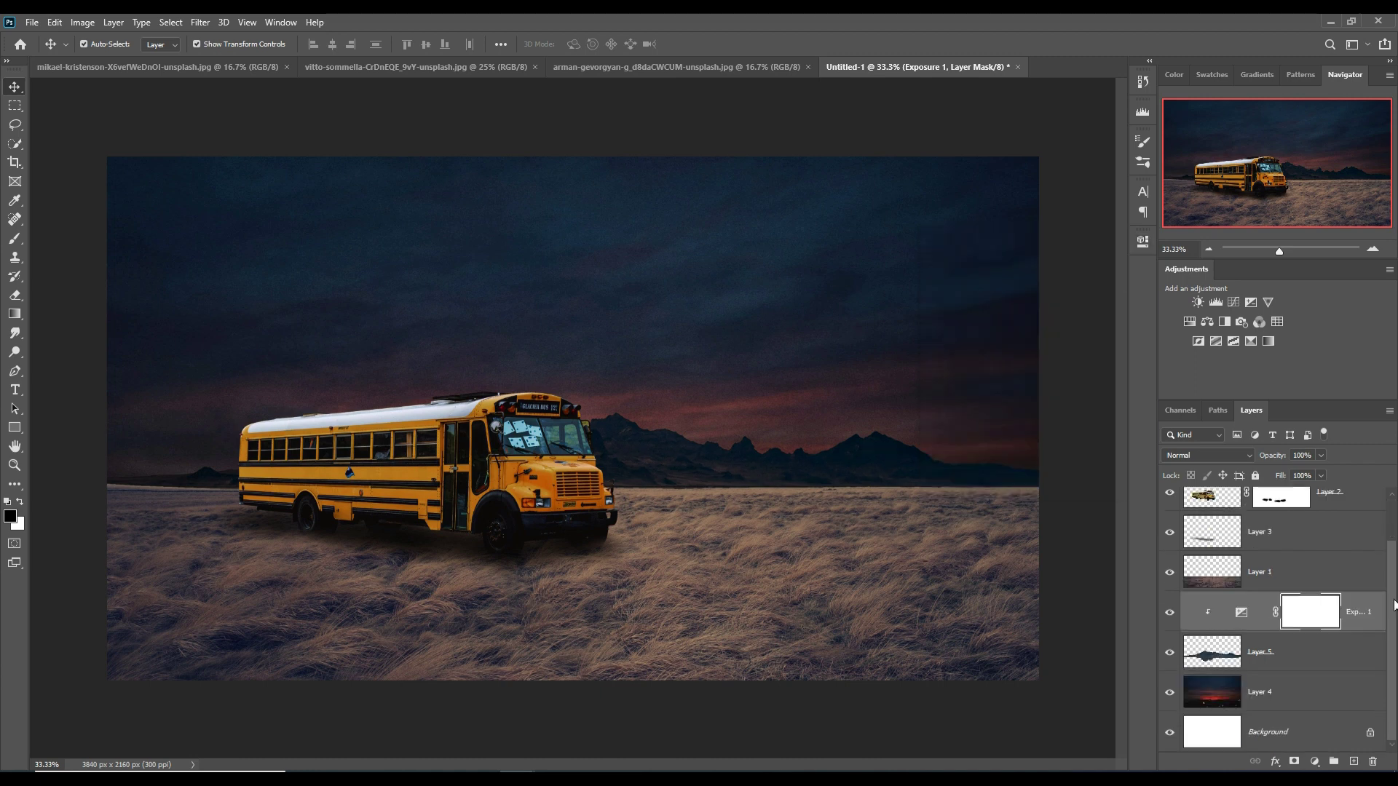
Add an Exposure adjustment of -2.11 clipped to the grass layer
left_click(1312, 572)
left_click(1314, 760)
left_click(1311, 584)
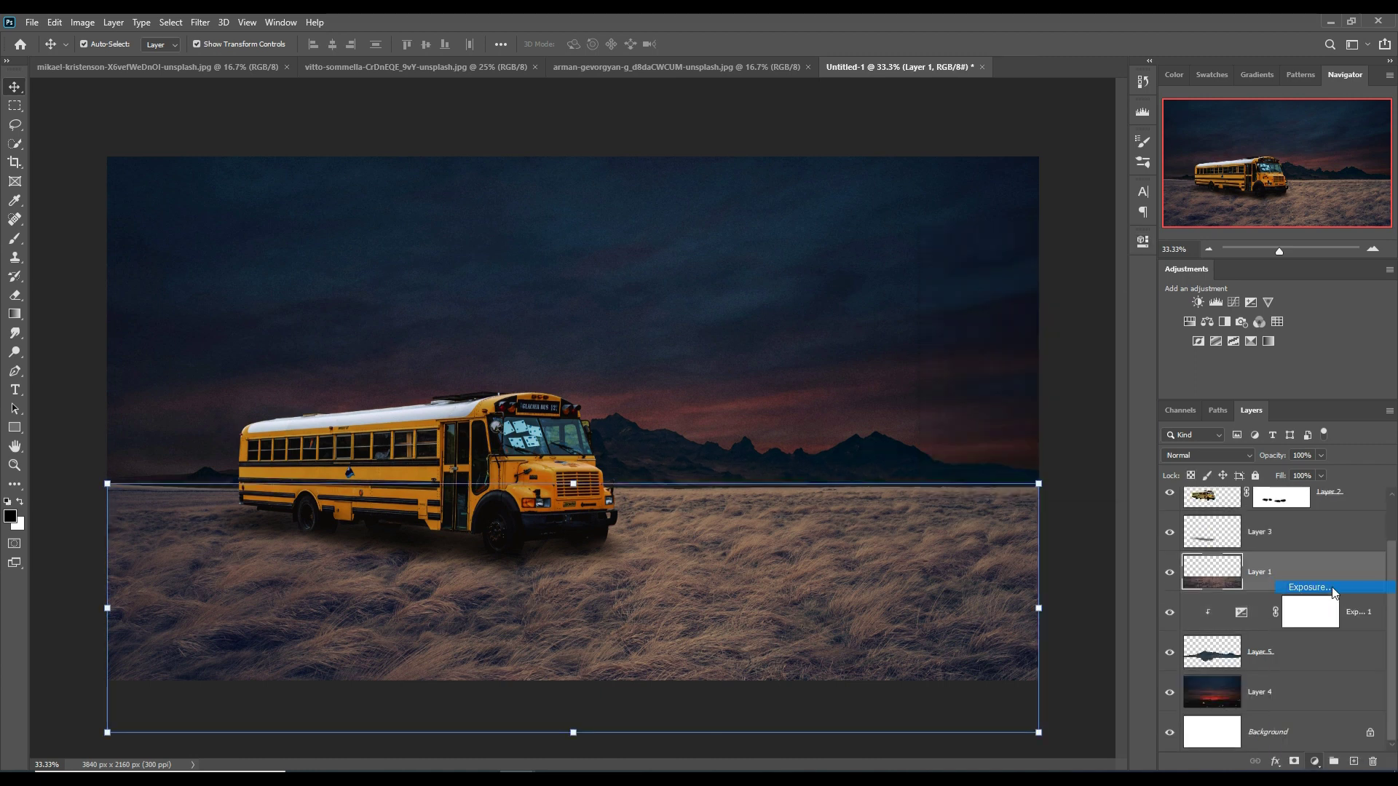
left_click_drag(1019, 319, 989, 324)
left_click(1018, 484)
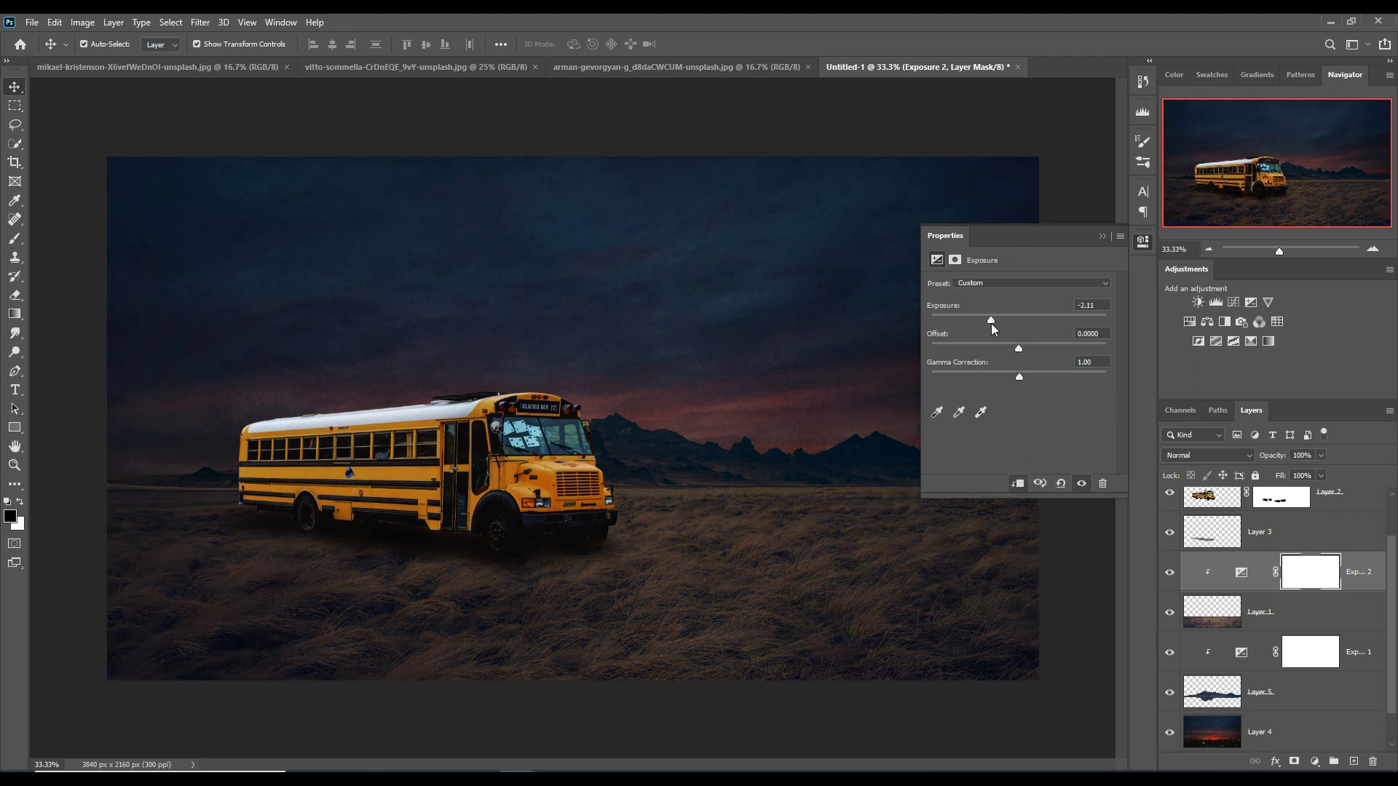
left_click(1102, 236)
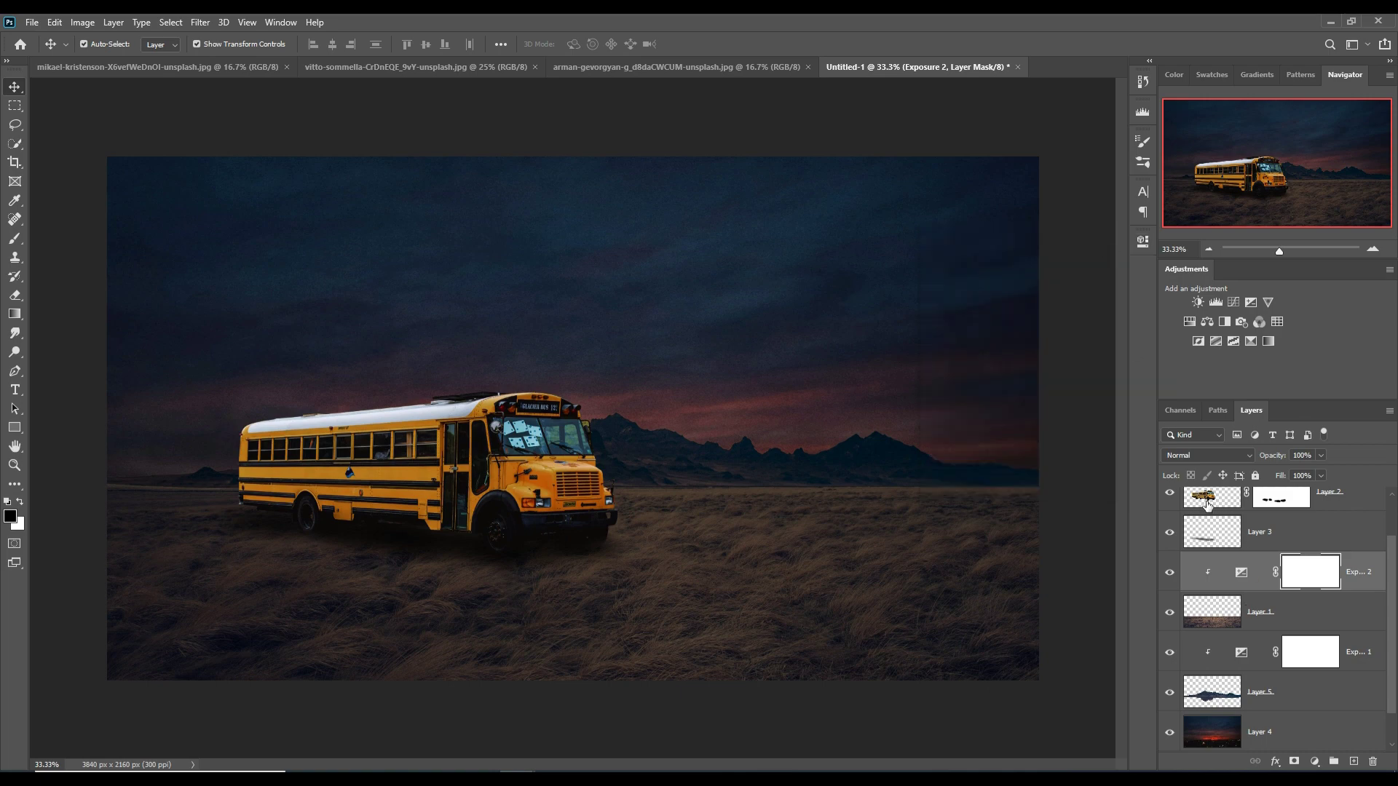
Select the bus layer and launch the Camera Raw Filter
left_click(1207, 500)
left_click(200, 22)
left_click(228, 109)
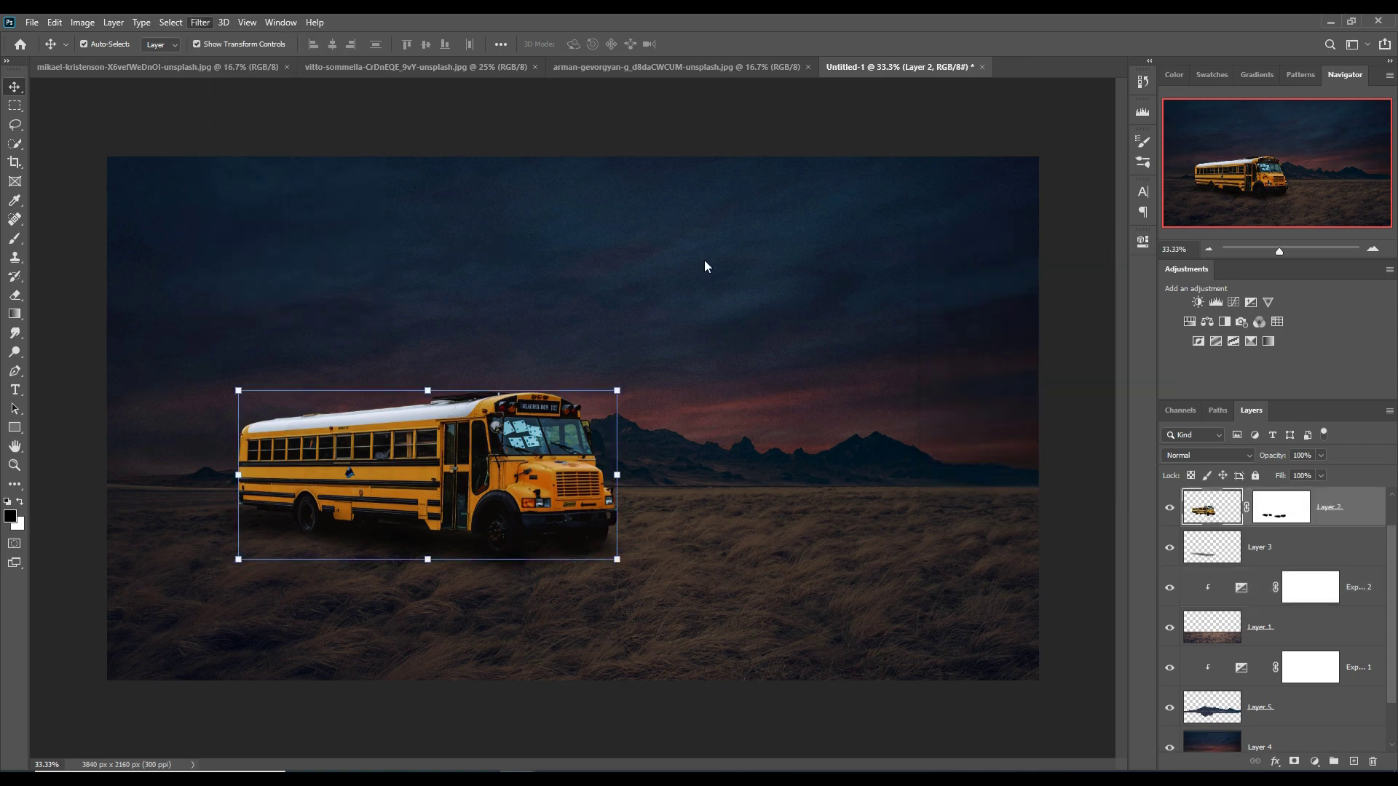
Give the bus blacks +53, shadows +37, clarity +23 and raised tone-curve darks in Camera Raw
left_click_drag(1063, 476, 1108, 473)
left_click_drag(1063, 430, 1098, 430)
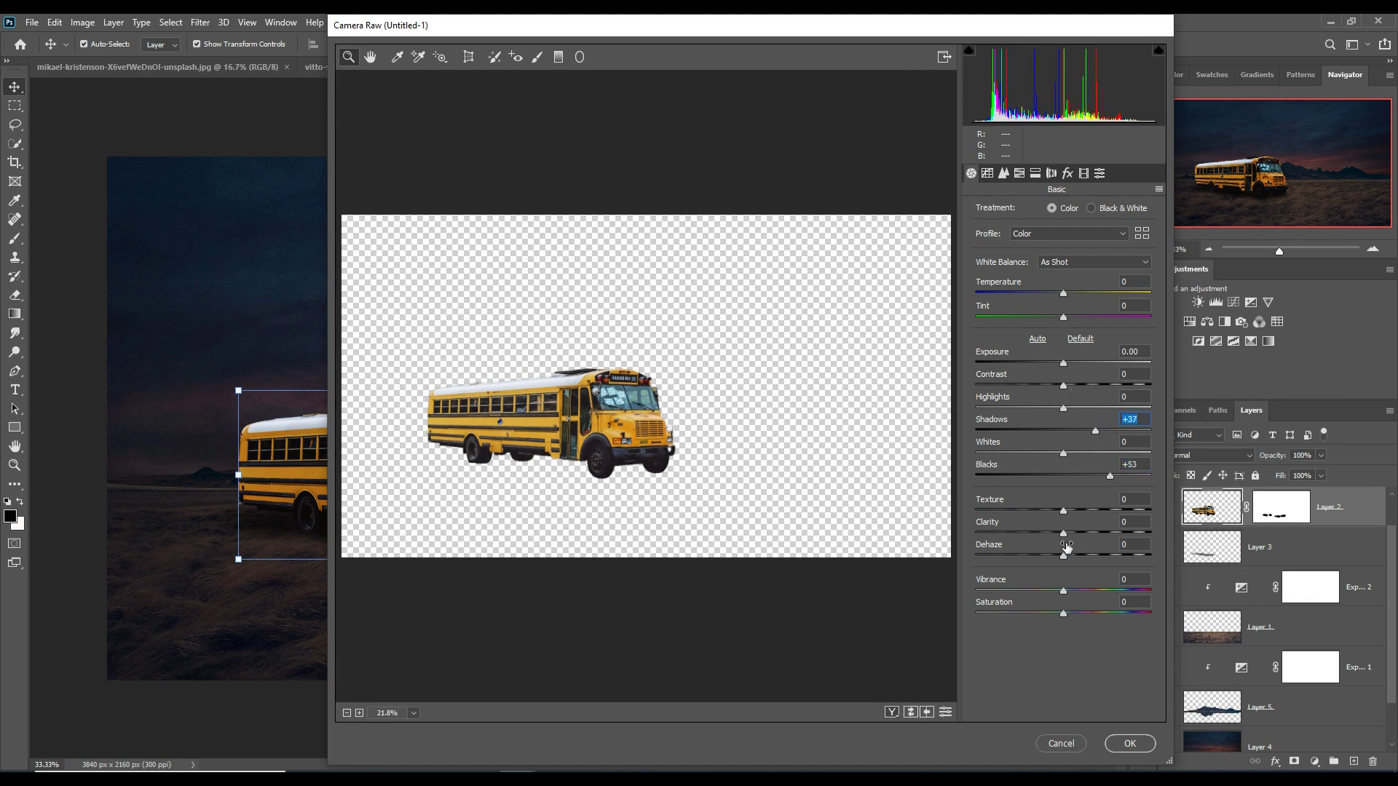
left_click_drag(1064, 533, 1086, 538)
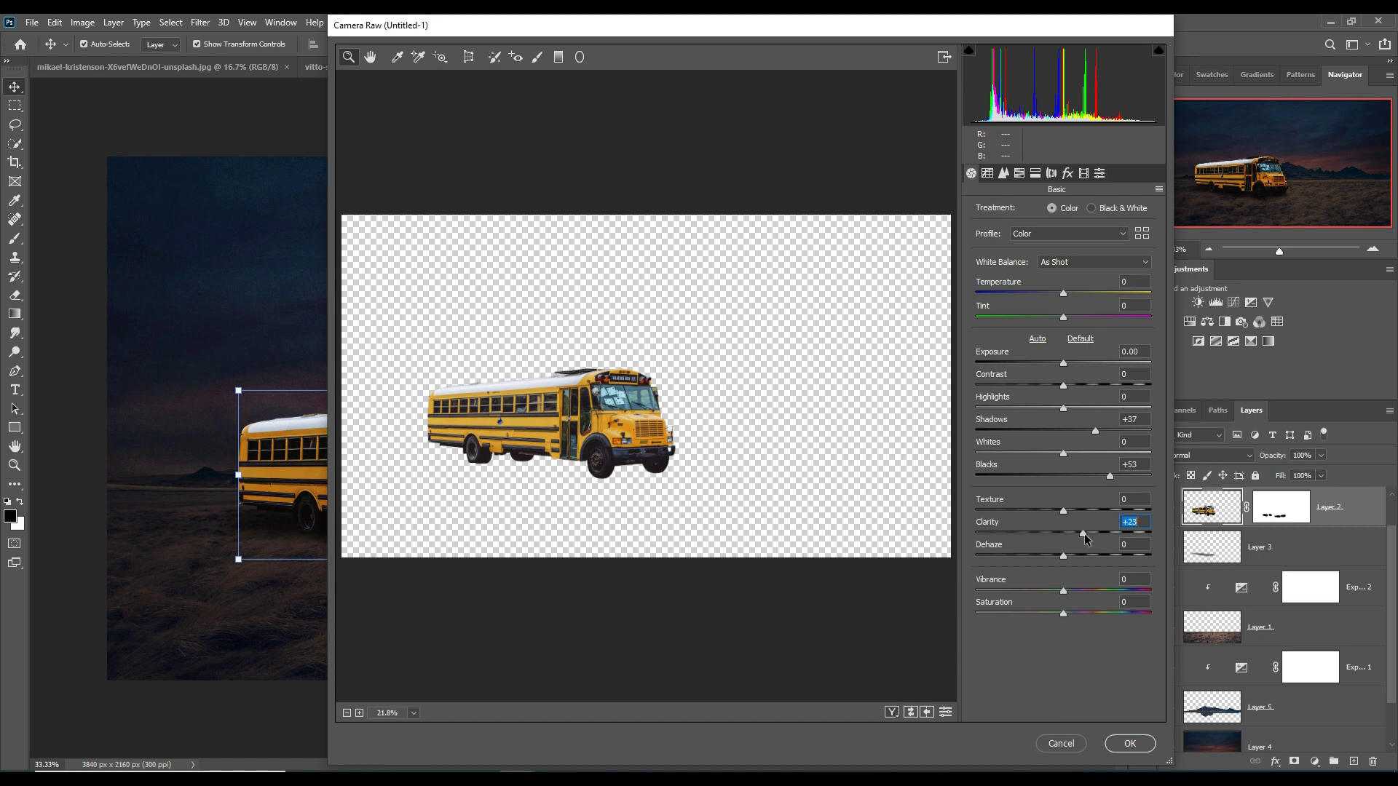
left_click(987, 173)
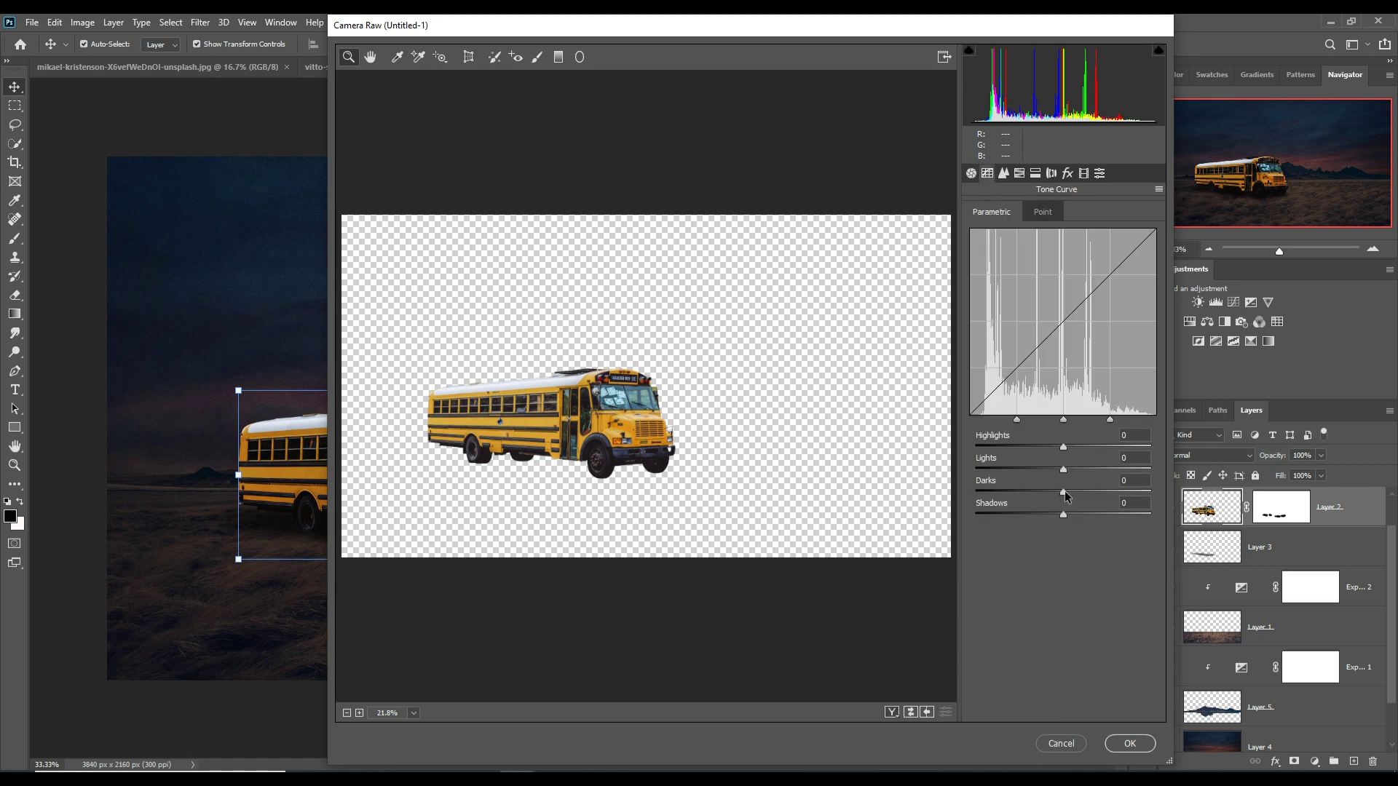
mouse_move(1064, 493)
left_mouse_down()
mouse_move(1080, 493)
mouse_move(1033, 449)
mouse_move(1070, 470)
mouse_move(1048, 470)
mouse_move(1067, 517)
left_mouse_up()
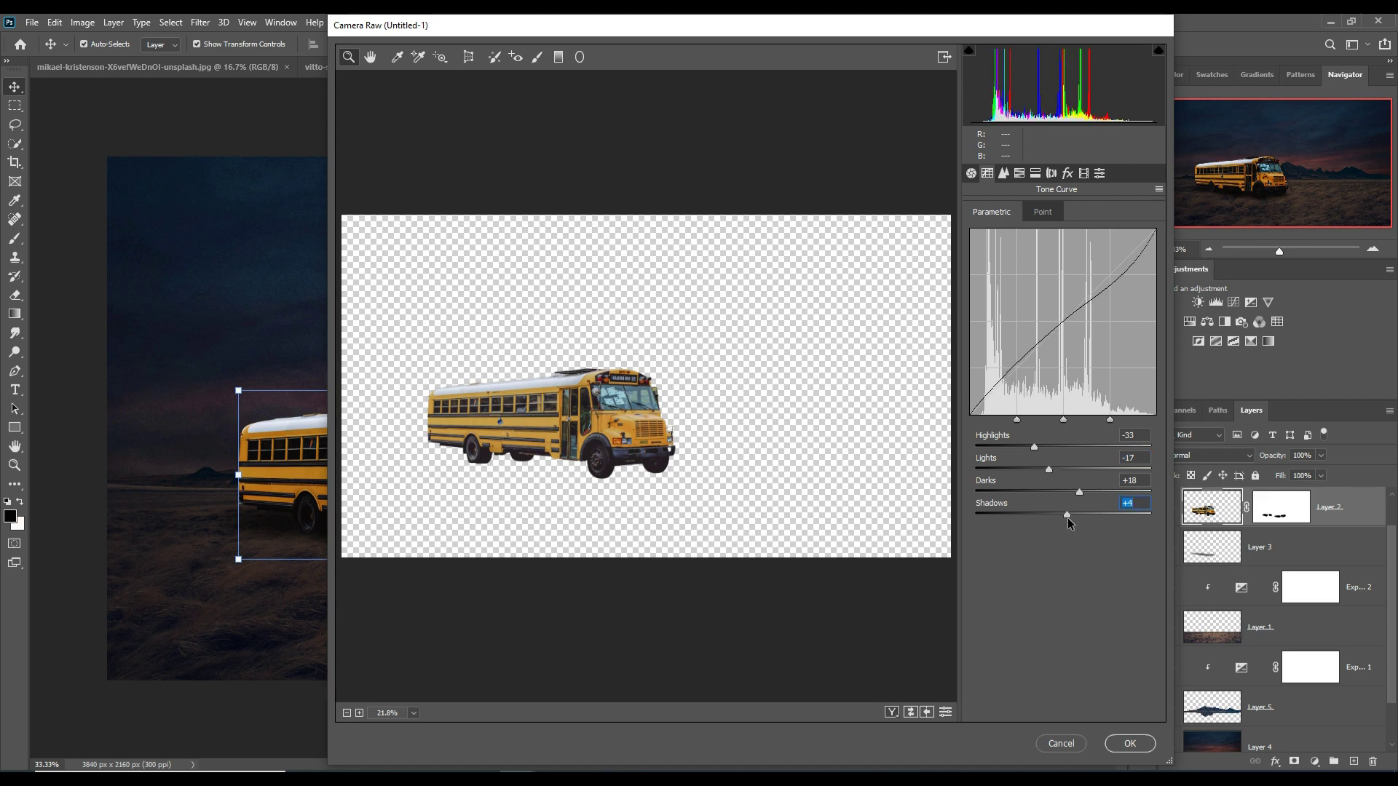
left_click(1000, 174)
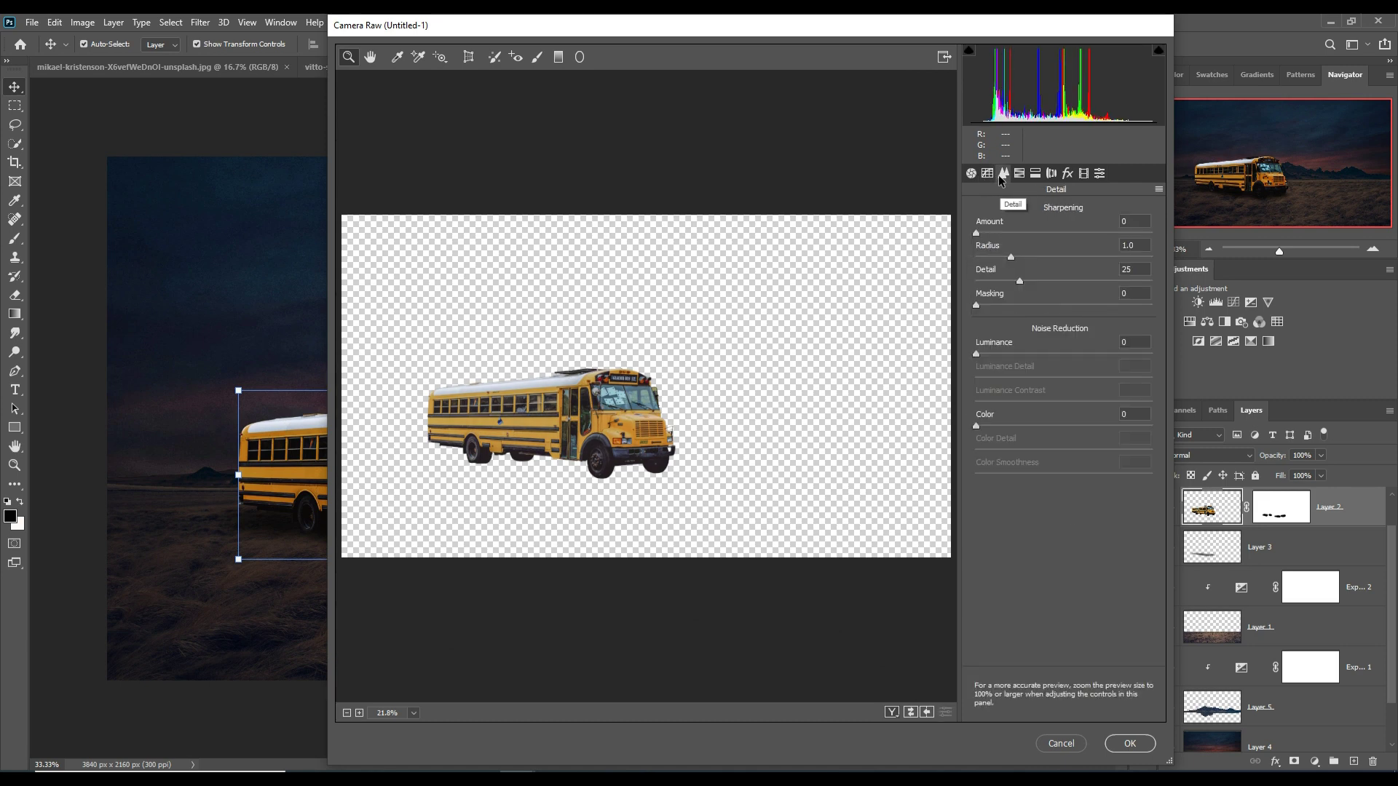
left_click(987, 173)
left_click(1129, 743)
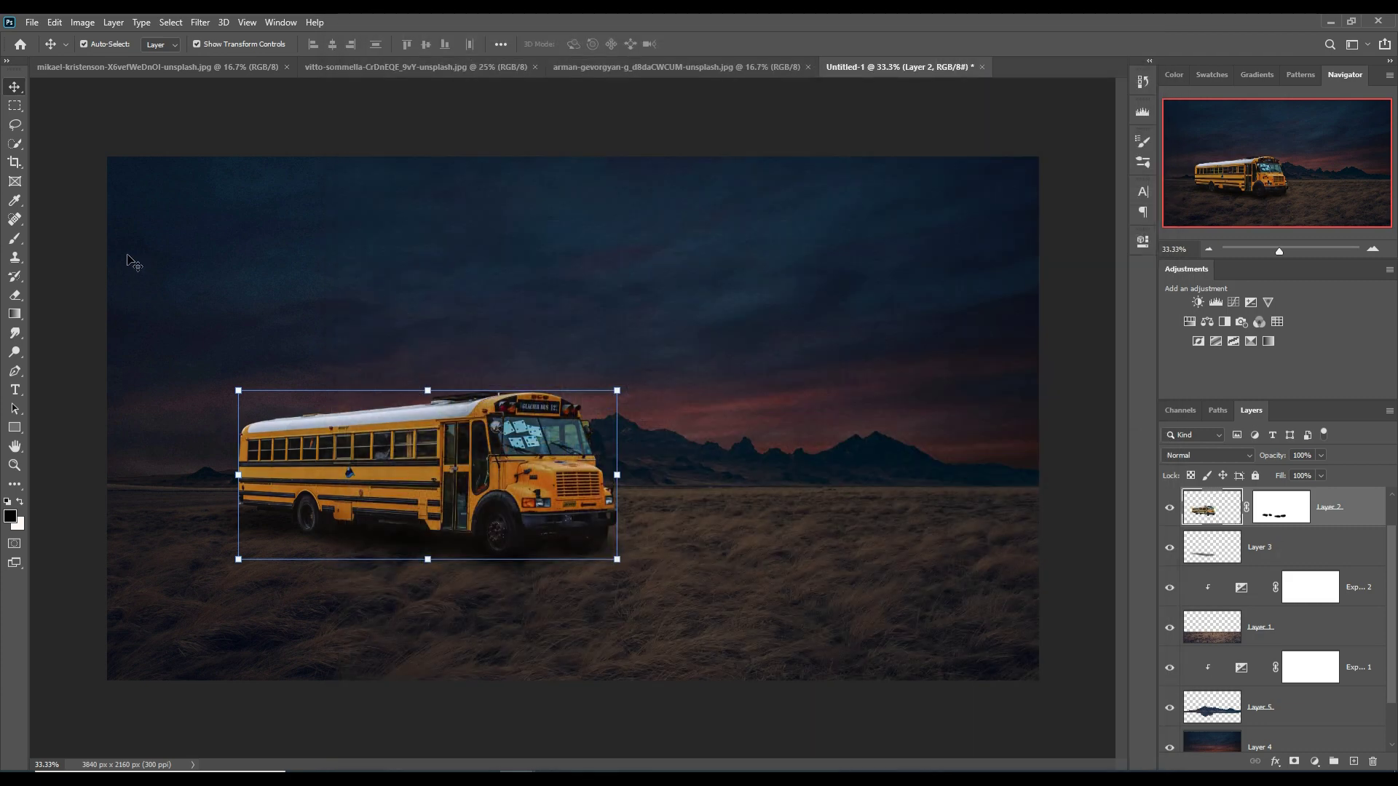
Add a clipped Curves layer to the bus, compare it on and off, then view the pylon photo
key("ctrl+m")
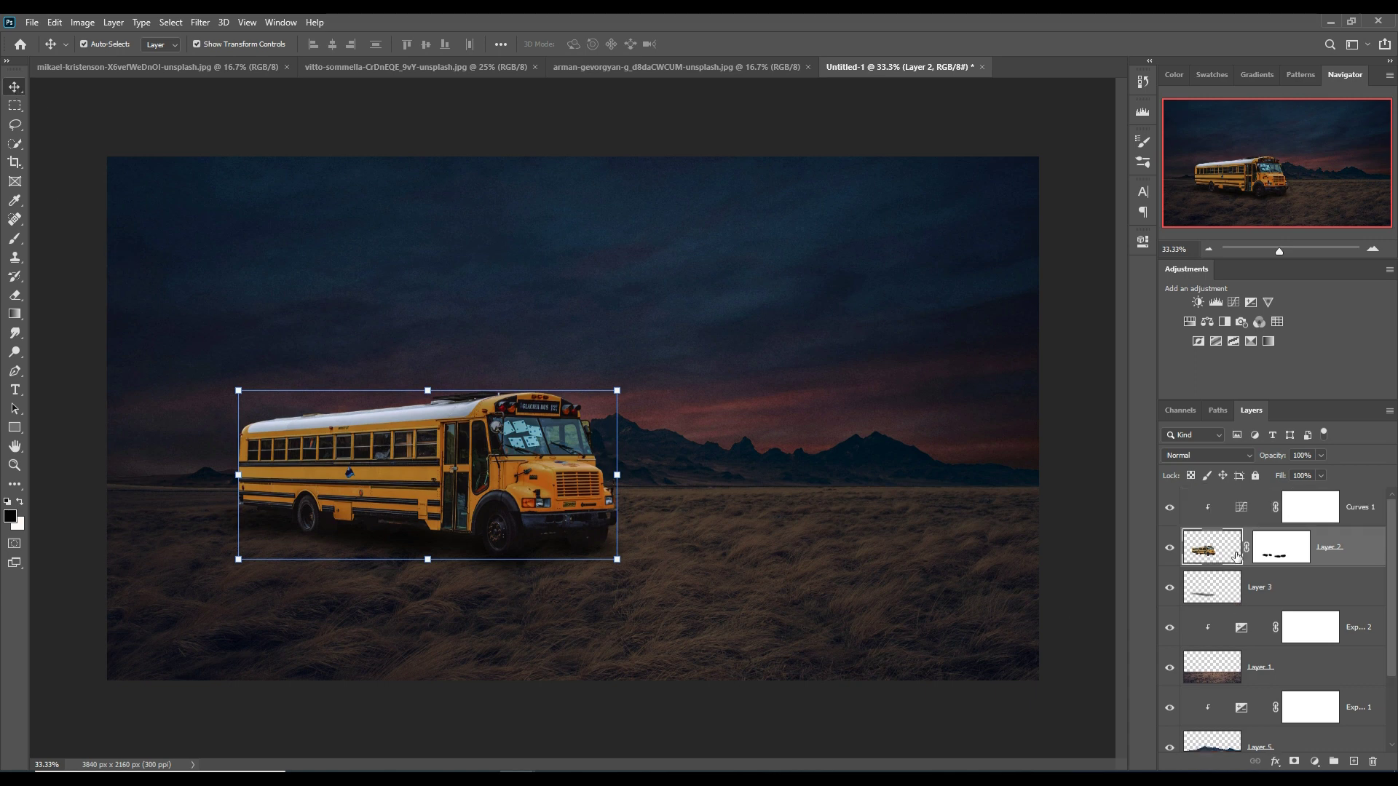
left_click(1171, 508)
left_click(1170, 508)
left_click(598, 67)
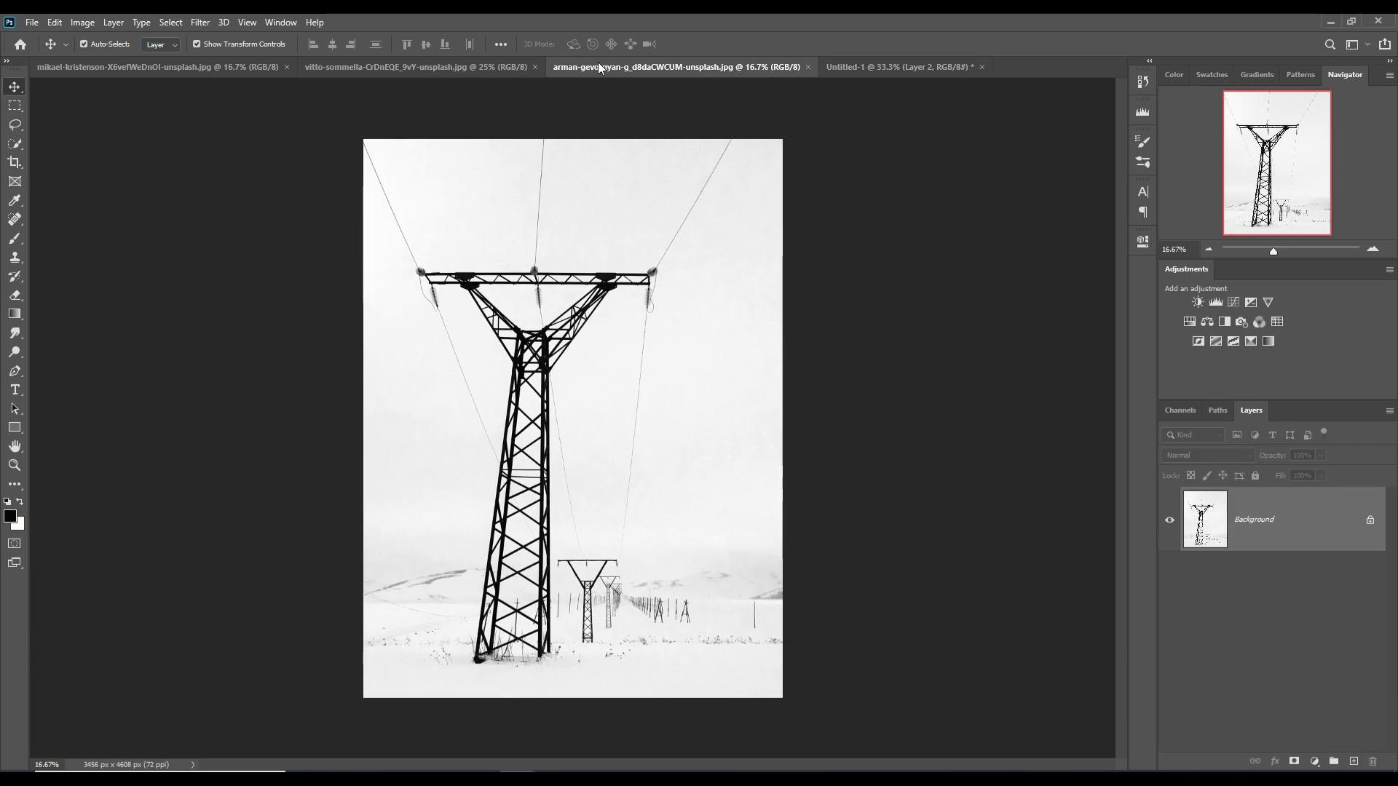
Try a first crop on the pylon photo and undo the accidental thin-strip result
left_click(14, 162)
left_click_drag(775, 415, 771, 416)
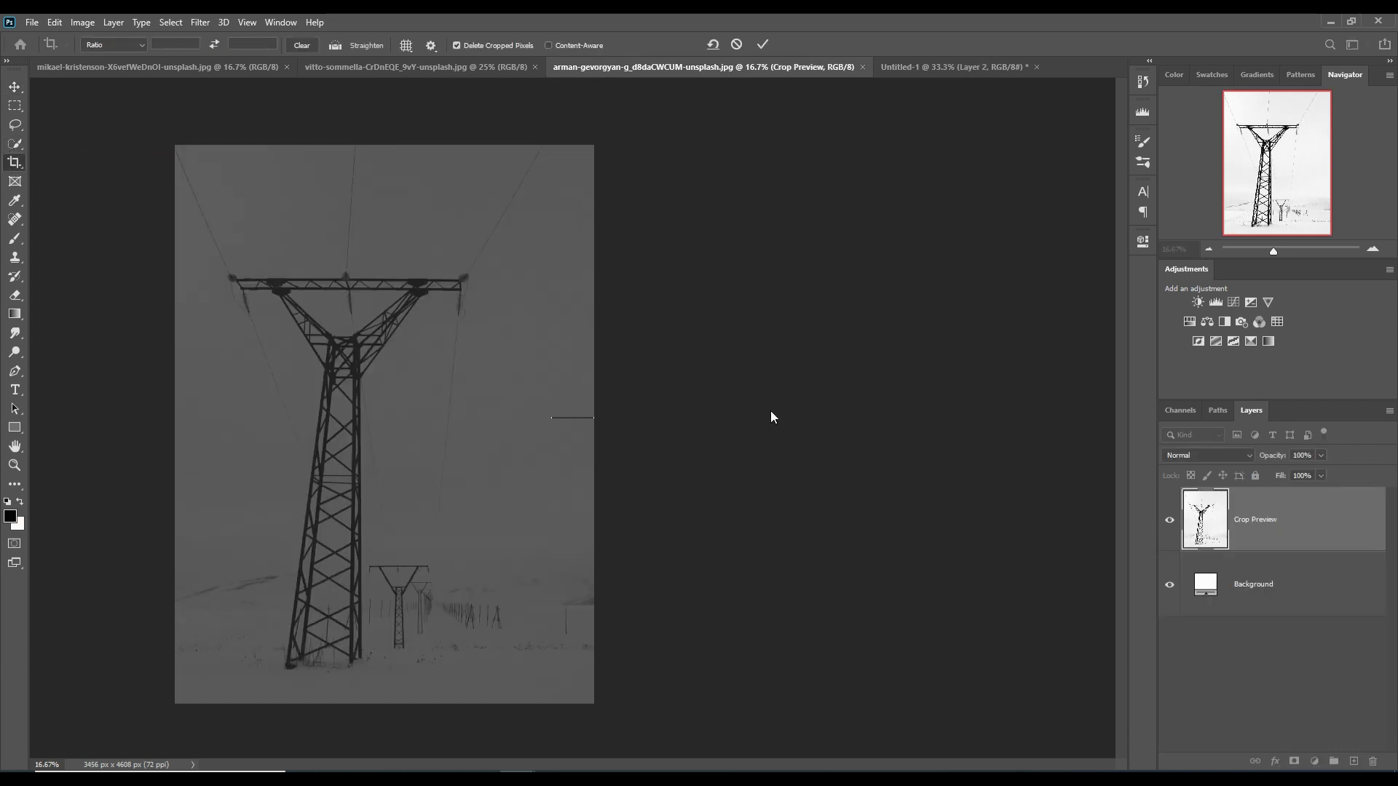
left_click(763, 44)
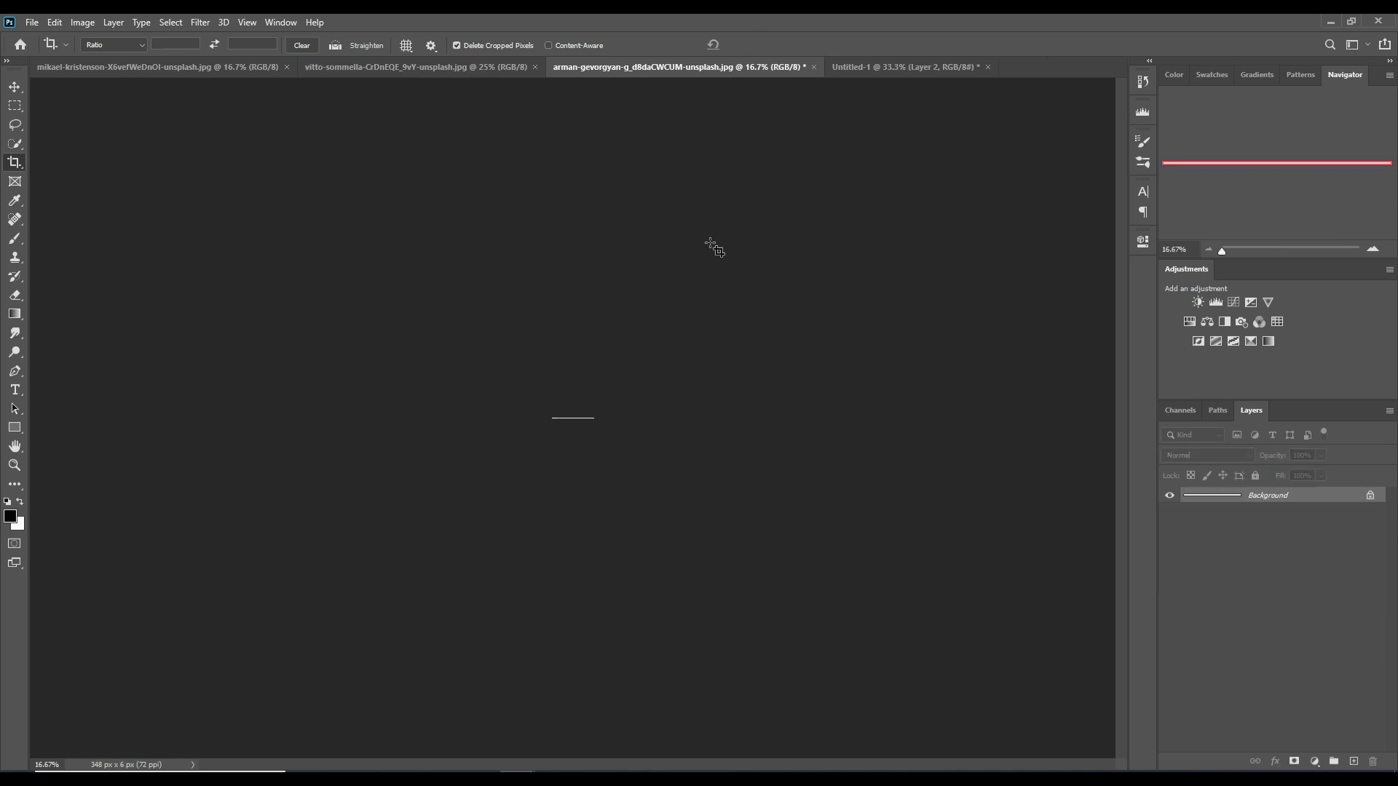
key("ctrl+z")
Crop the pylon photo to 2112 × 3636 px, tightly framing the main tower
left_click(641, 342)
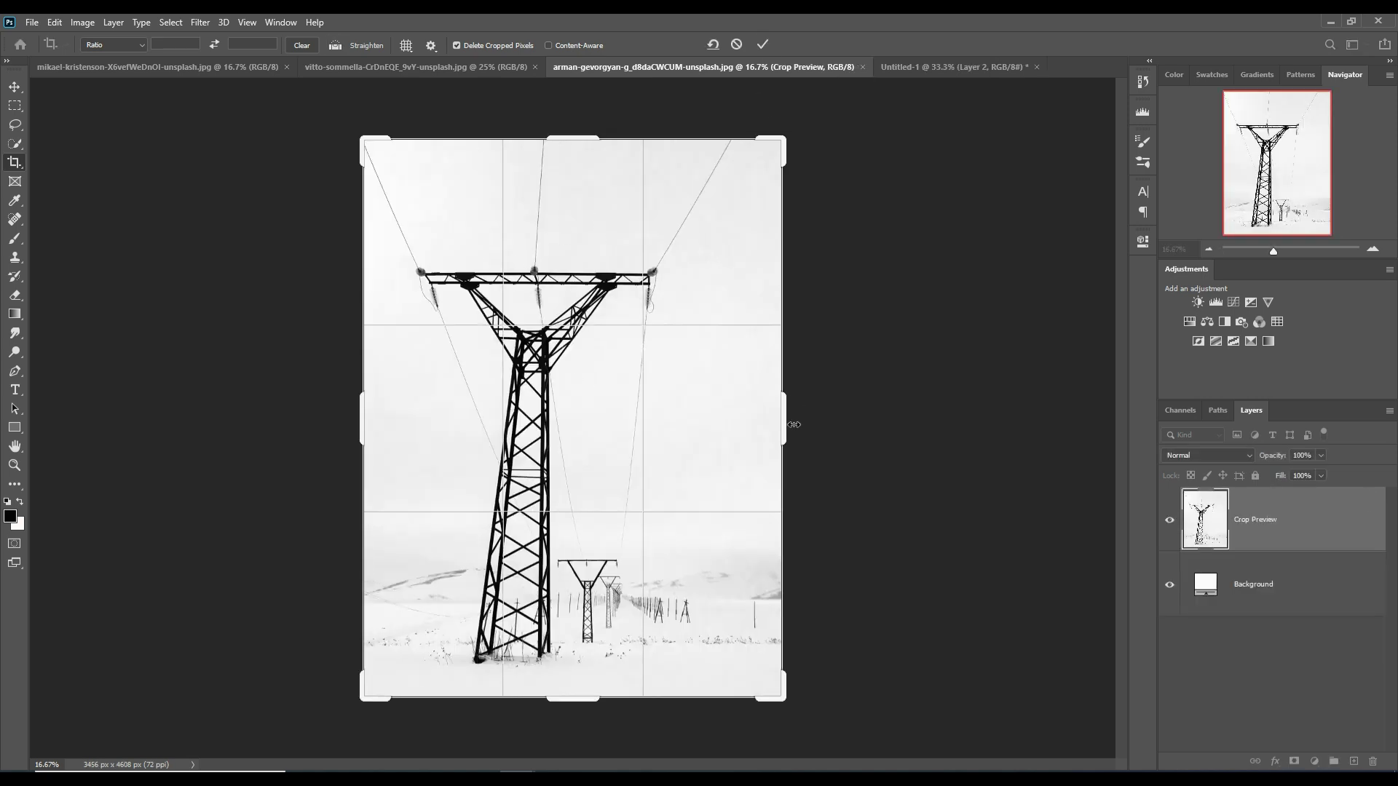
left_click_drag(794, 424, 724, 424)
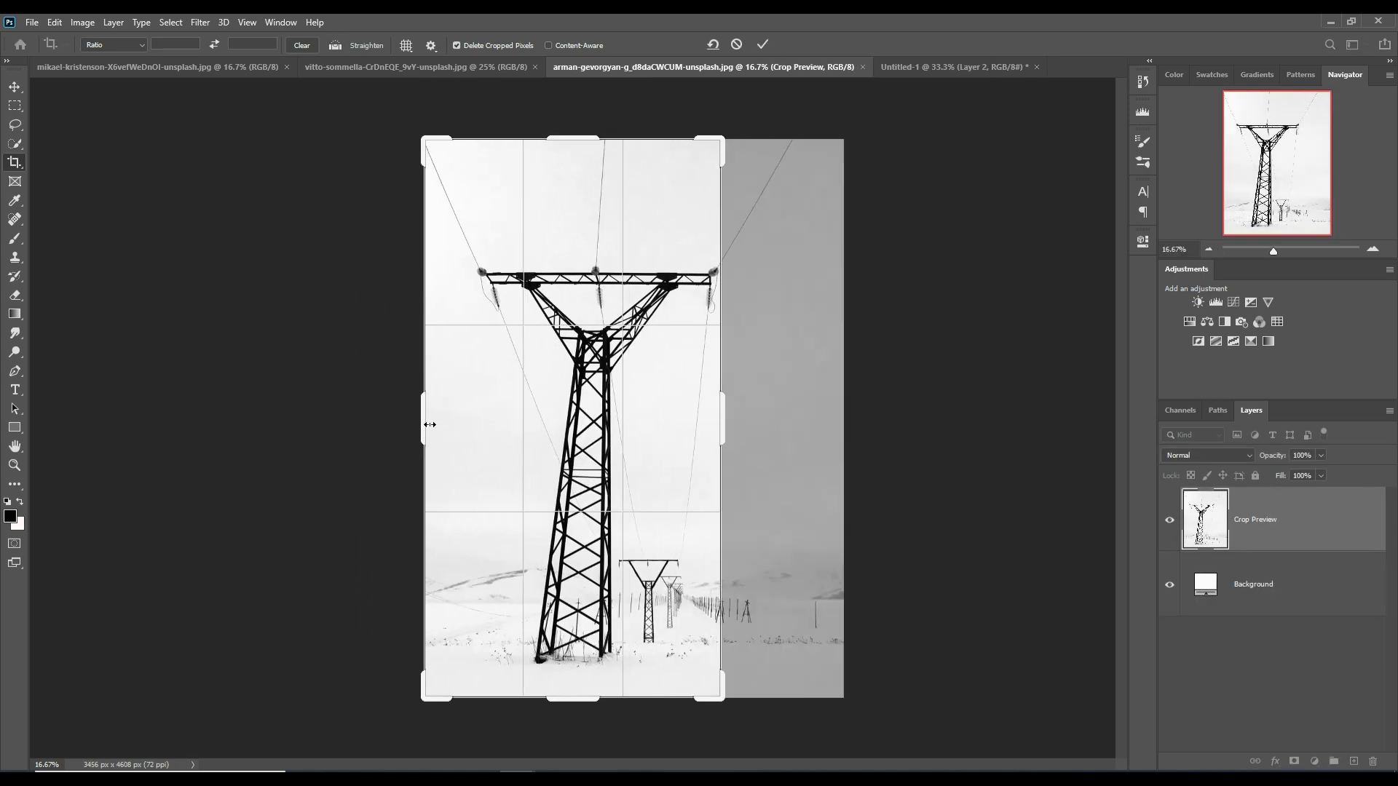
left_click_drag(429, 425, 455, 421)
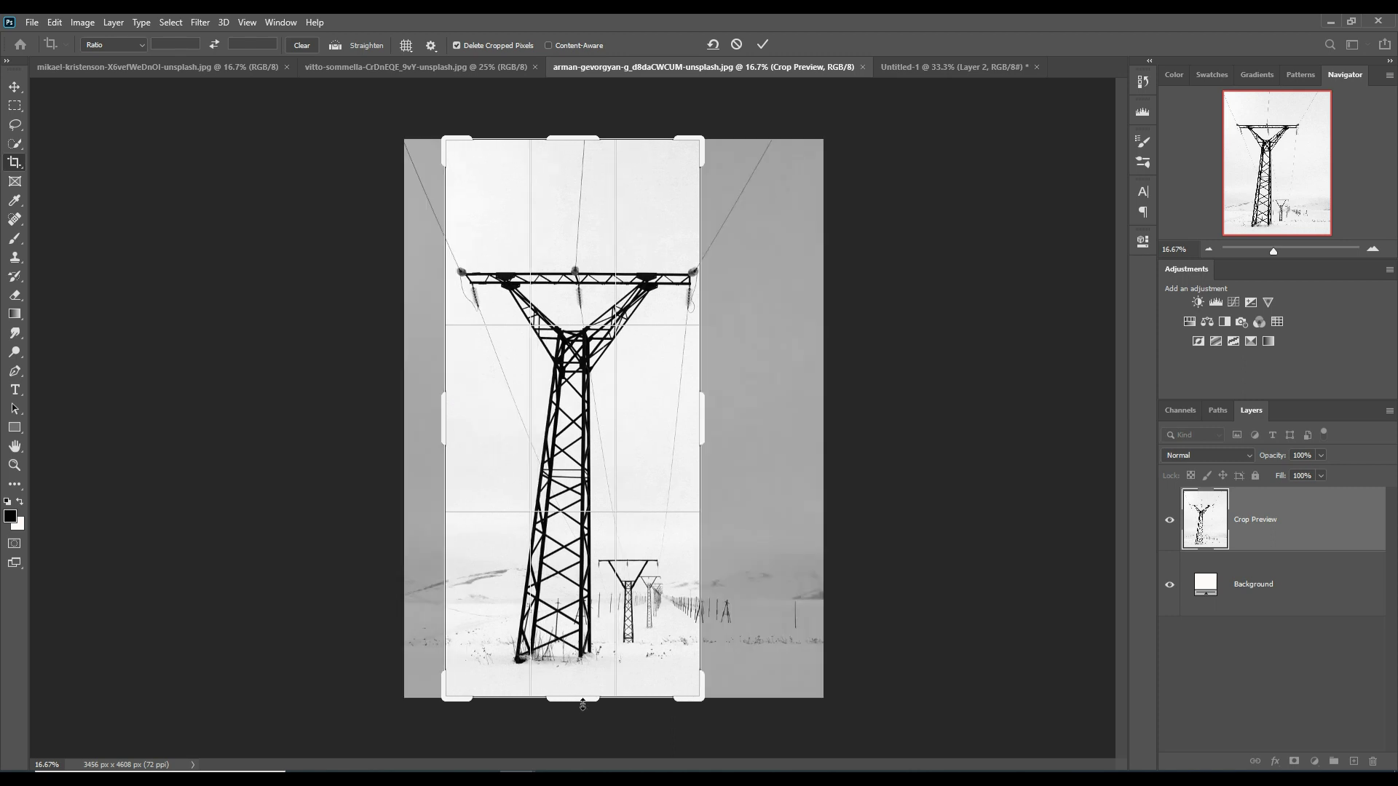
left_click_drag(582, 704, 583, 662)
left_click_drag(578, 148, 578, 201)
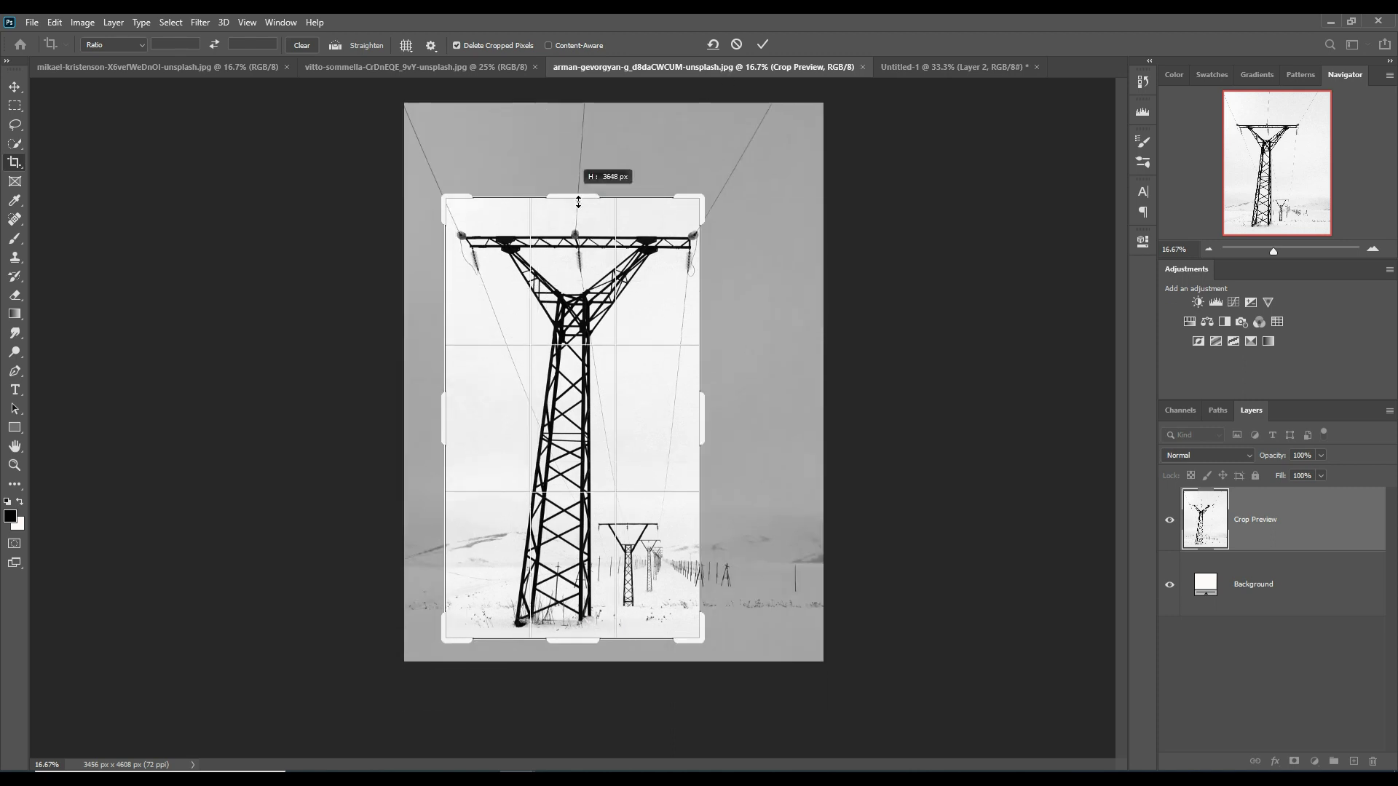
left_click(762, 45)
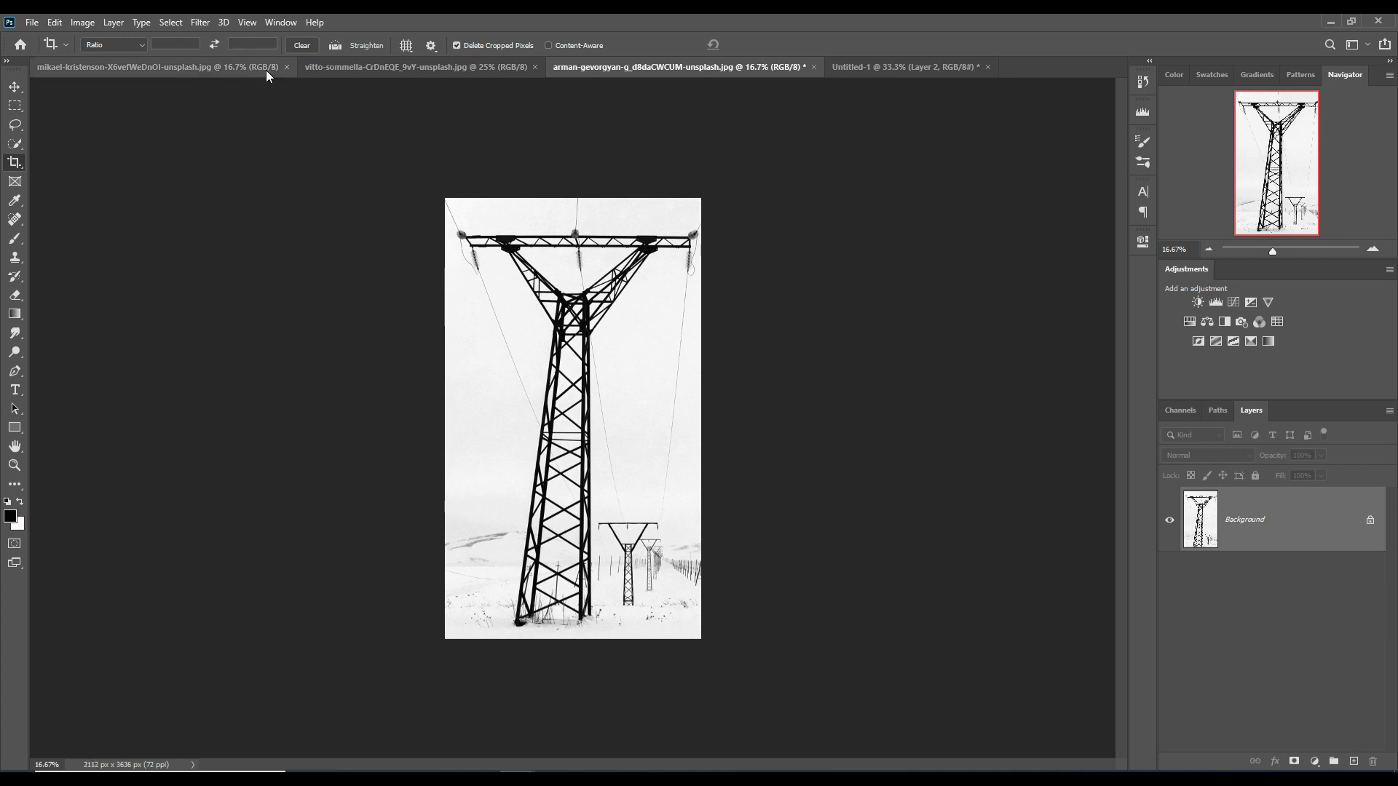
left_click(164, 22)
left_click(200, 167)
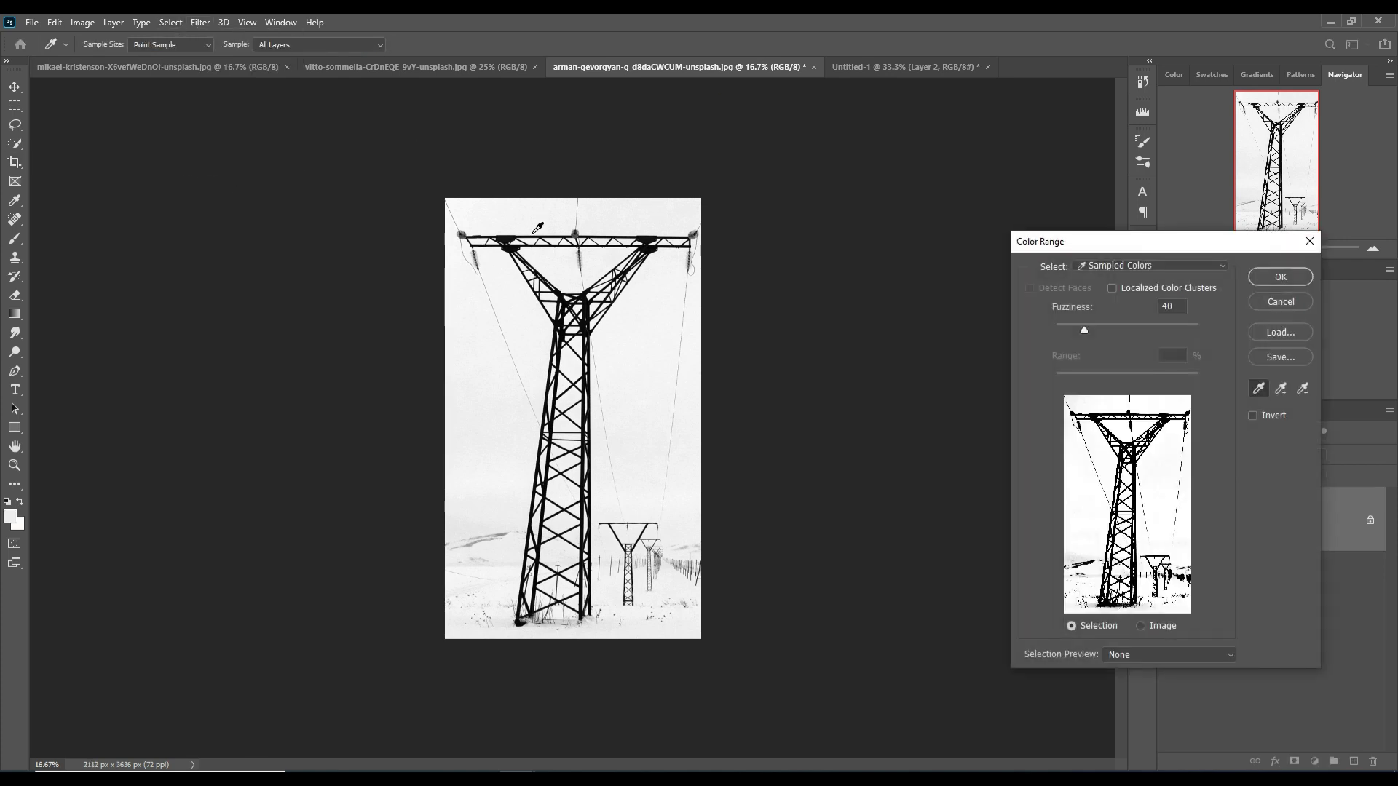
Select the white sky and snowy ground by sampling both with Color Range
left_click(670, 601)
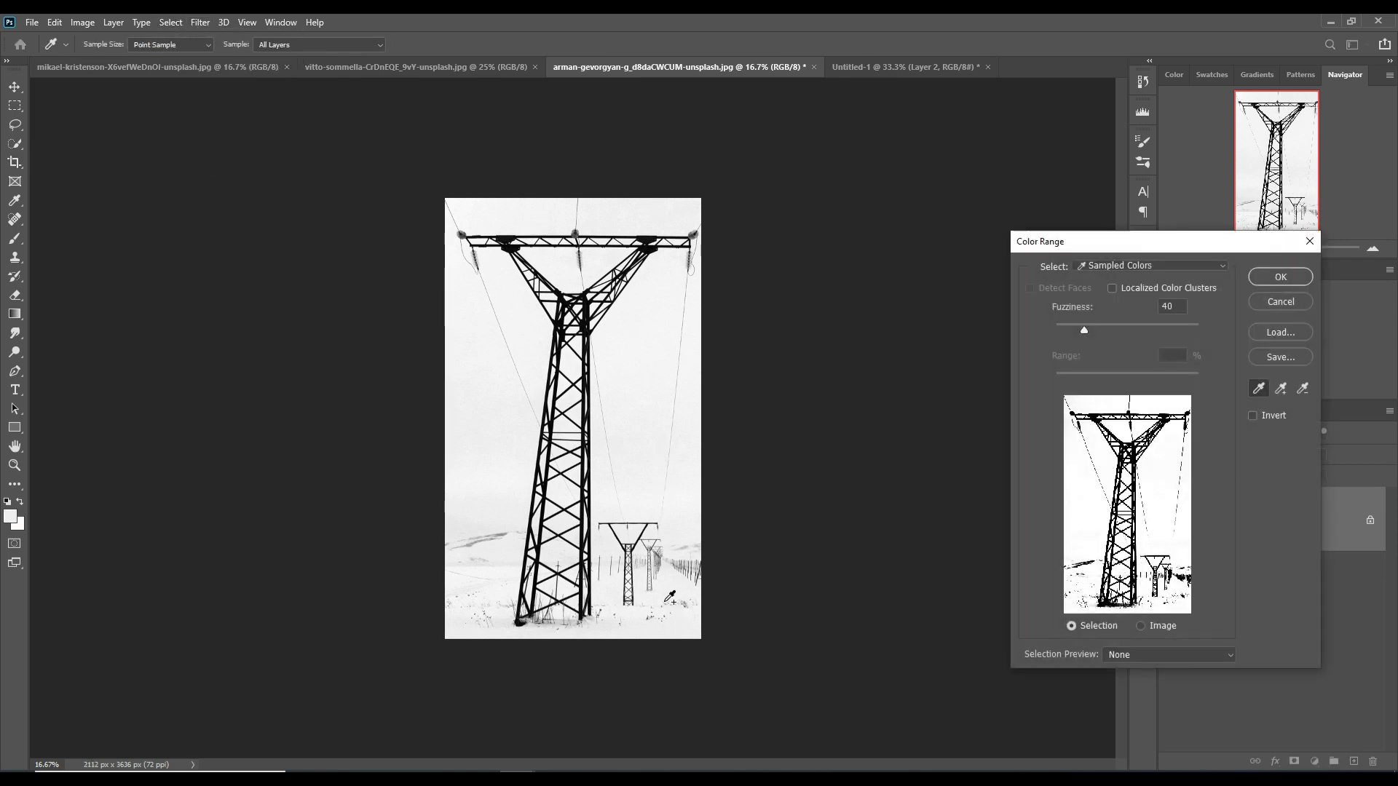
left_click(493, 549)
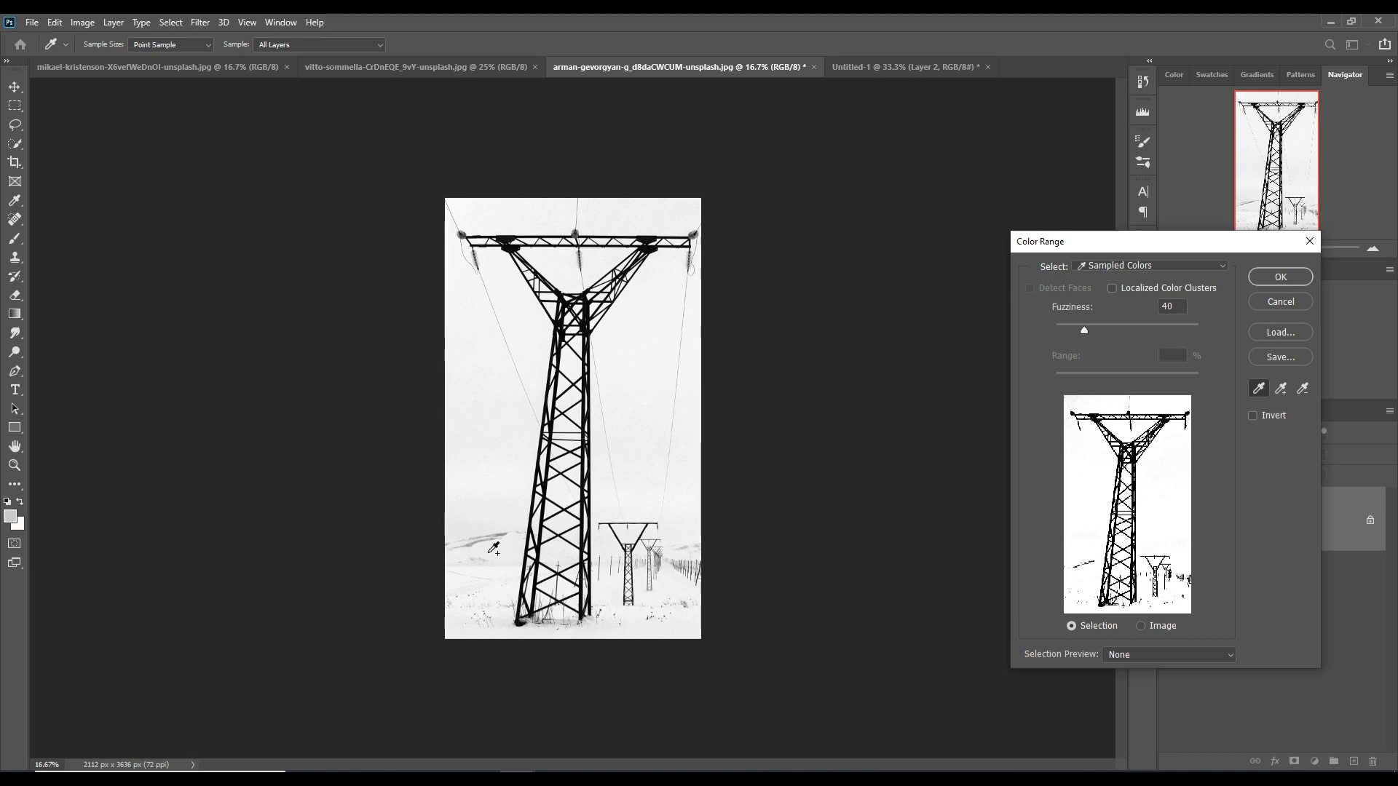
left_click(1280, 276)
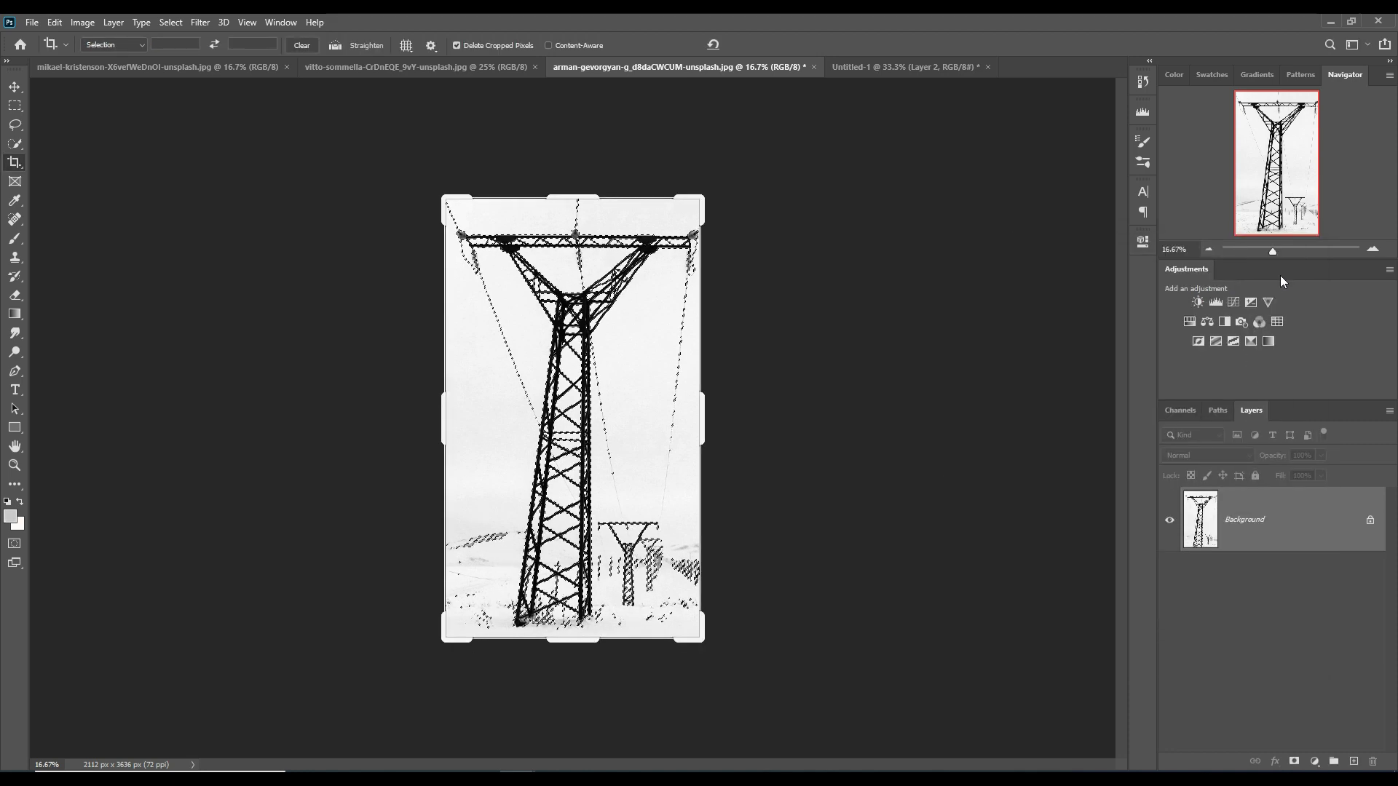
key("shift+F5")
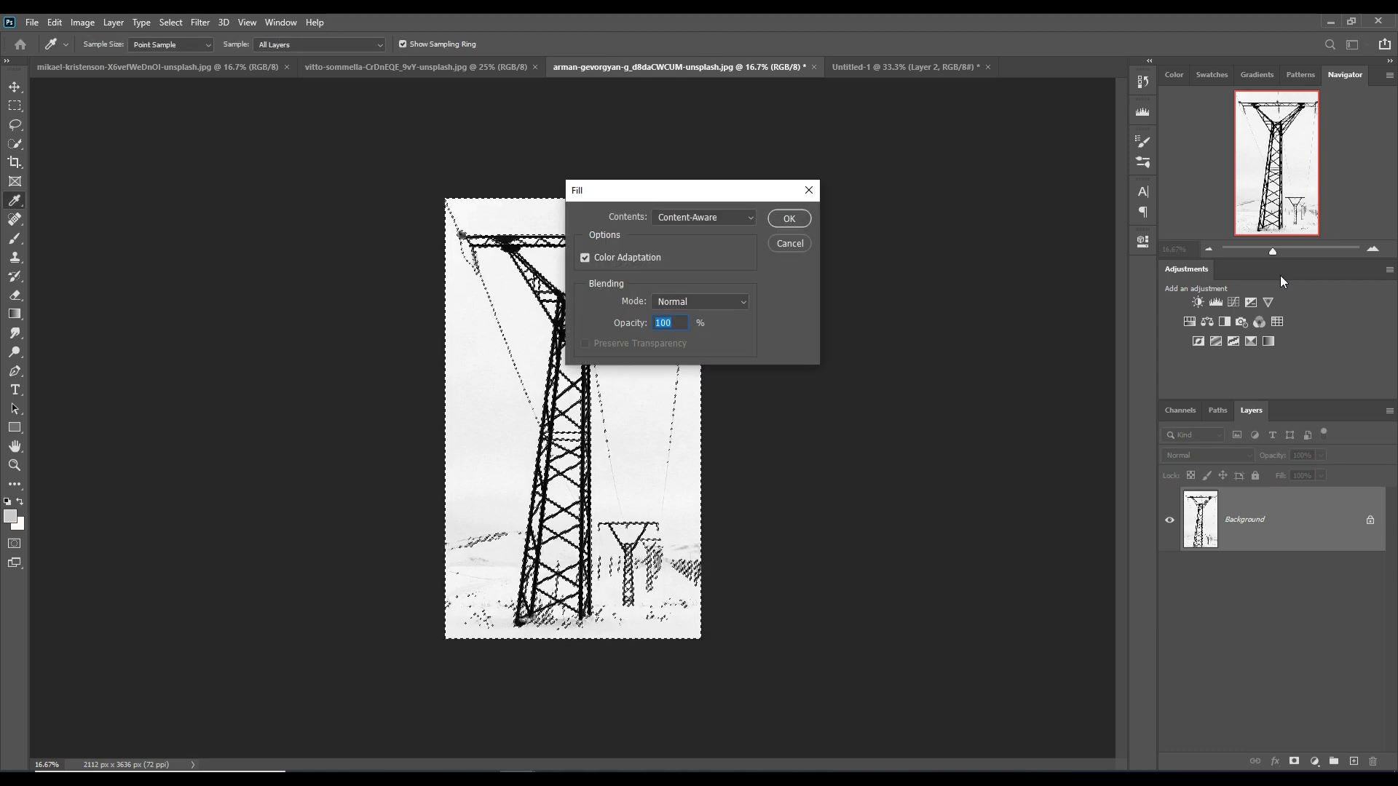
Delete the white sky and snow on unlocked Layer 0, deselect, and float the pylon document
left_click(798, 194)
left_click(1369, 520)
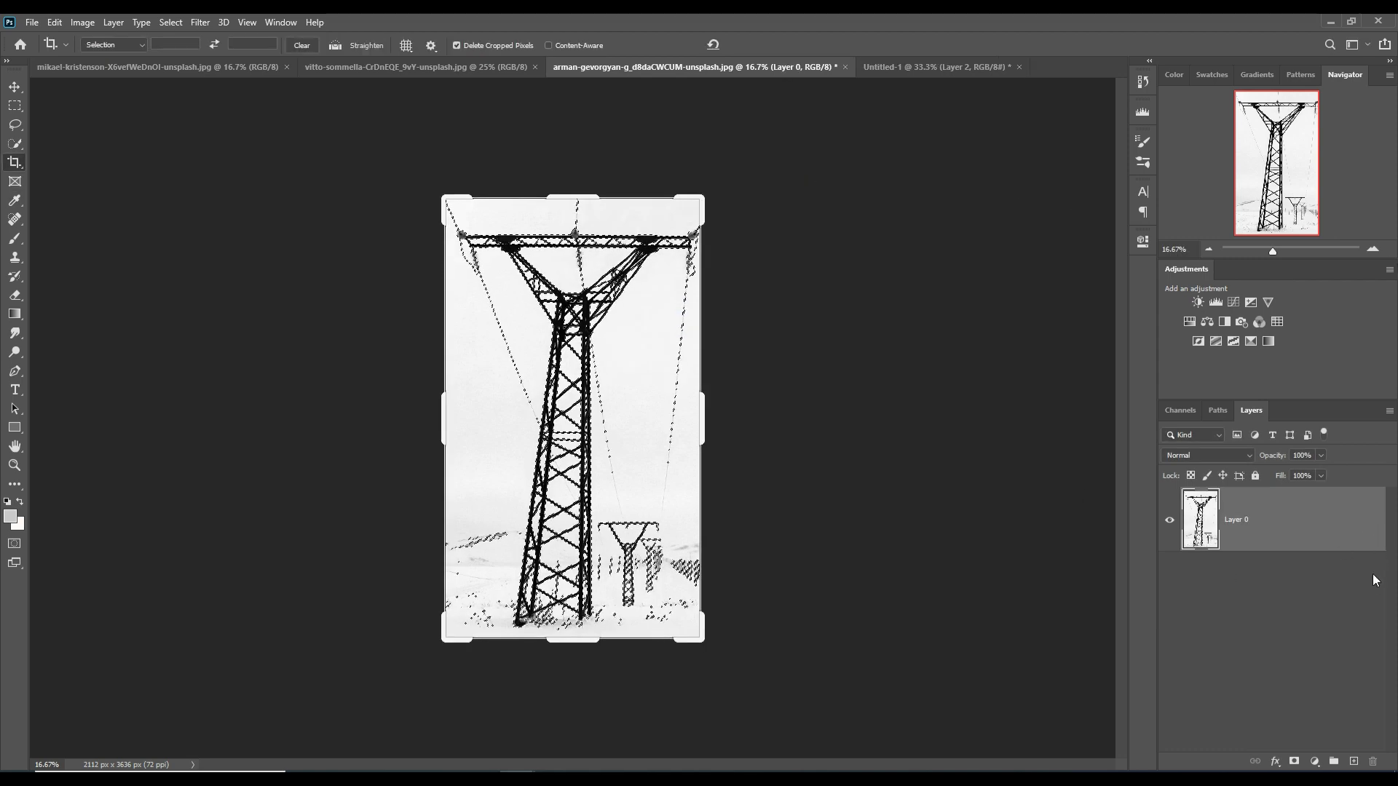
key("Delete")
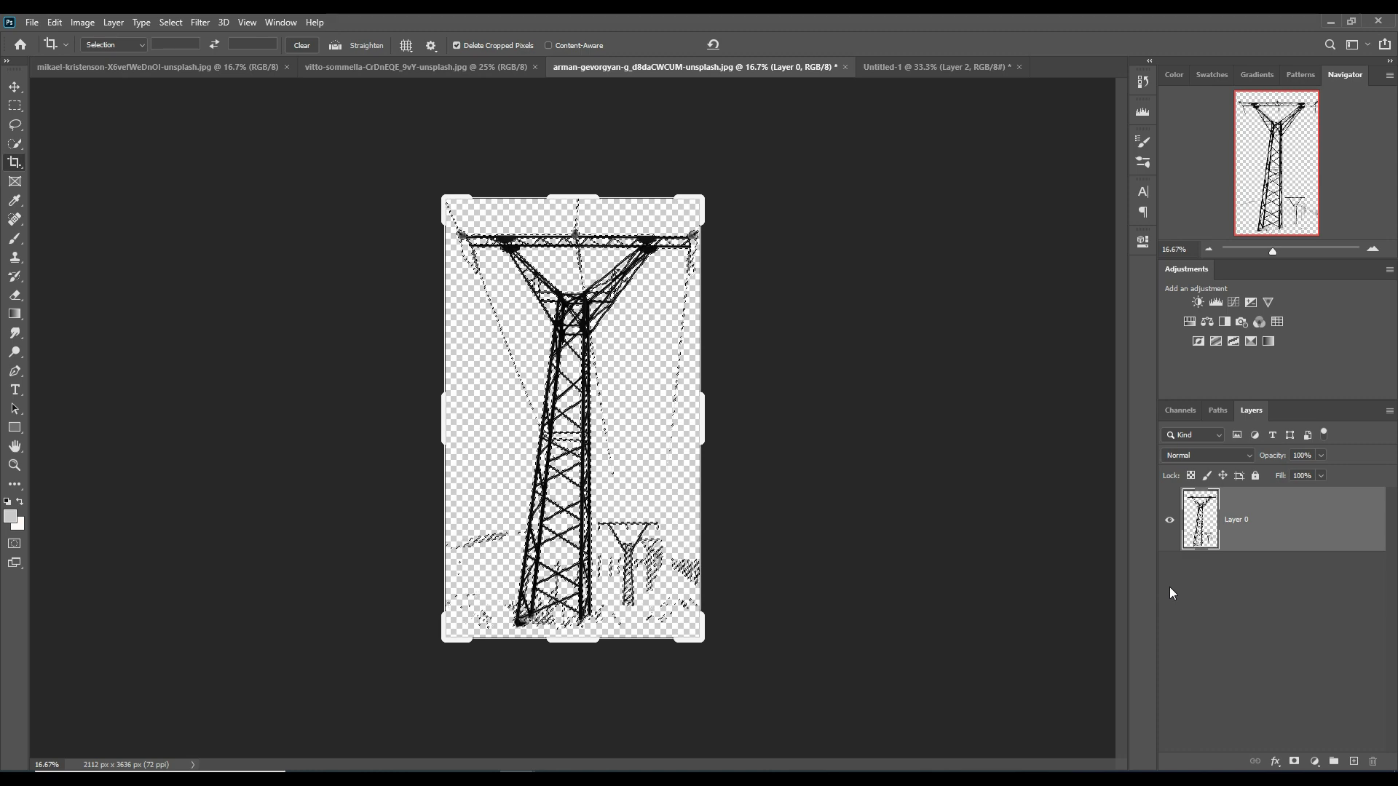
left_click(170, 22)
left_click(179, 53)
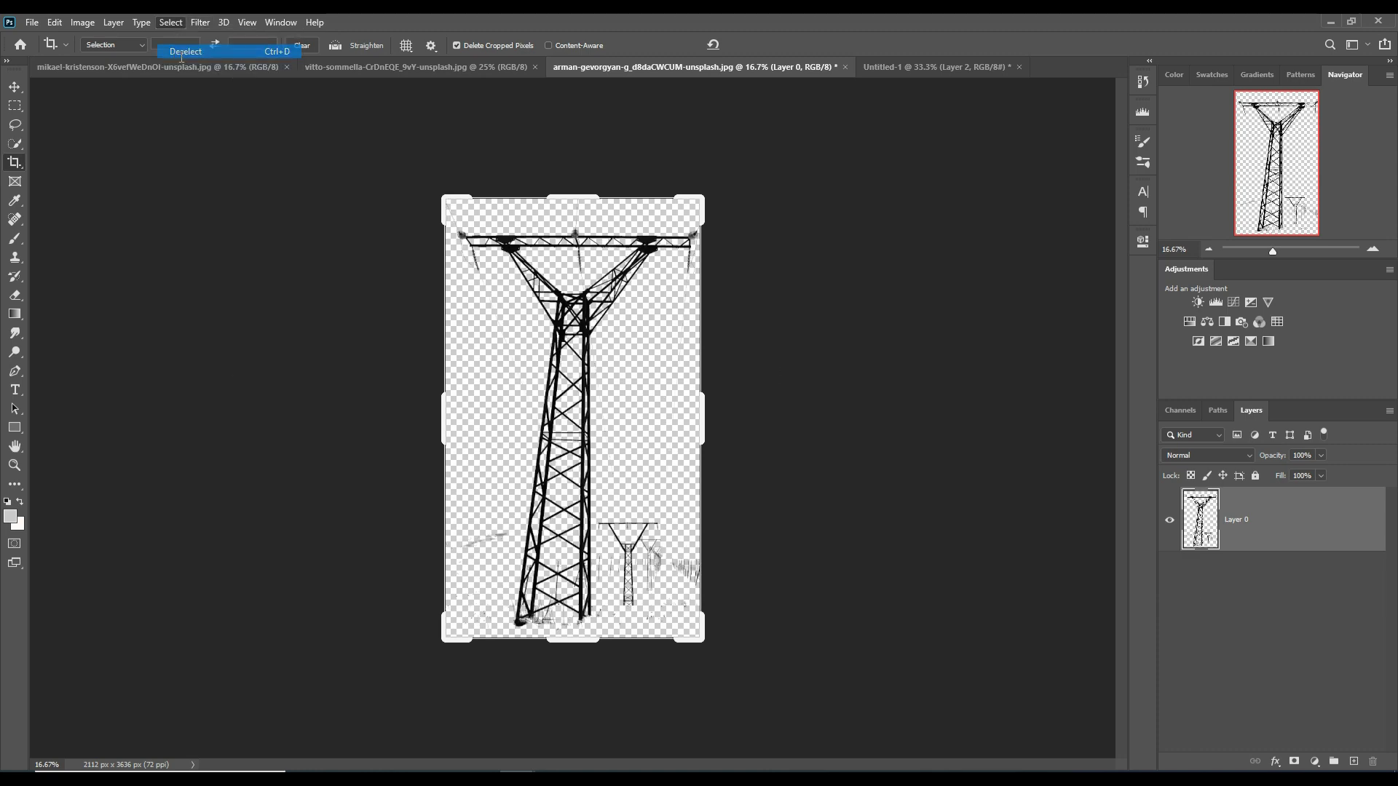
mouse_move(615, 66)
left_mouse_down()
mouse_move(639, 111)
mouse_move(764, 116)
left_mouse_up()
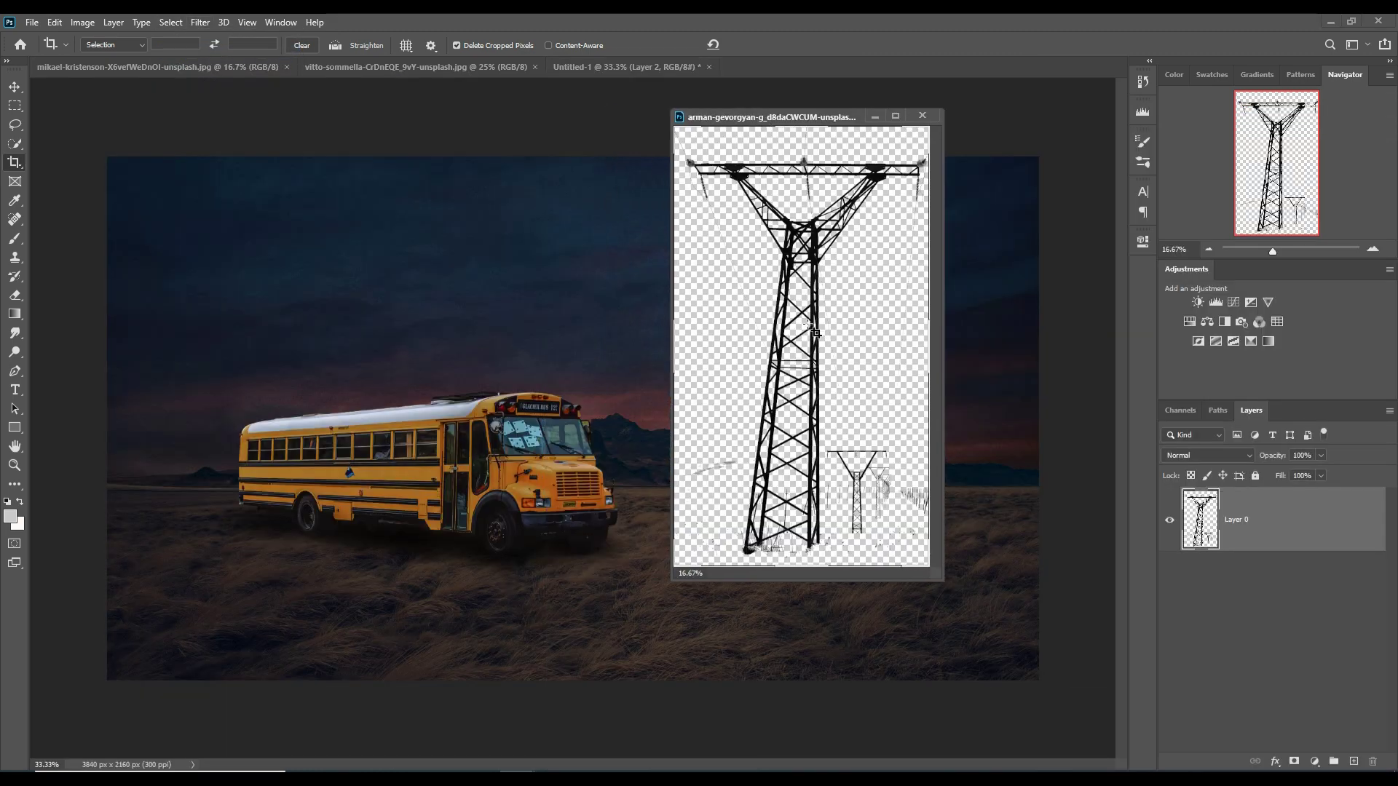
Drag the pylon into the bus composite, shrink it beside the bus, and stack it above Curves 1
key("v")
left_click_drag(814, 268, 971, 338)
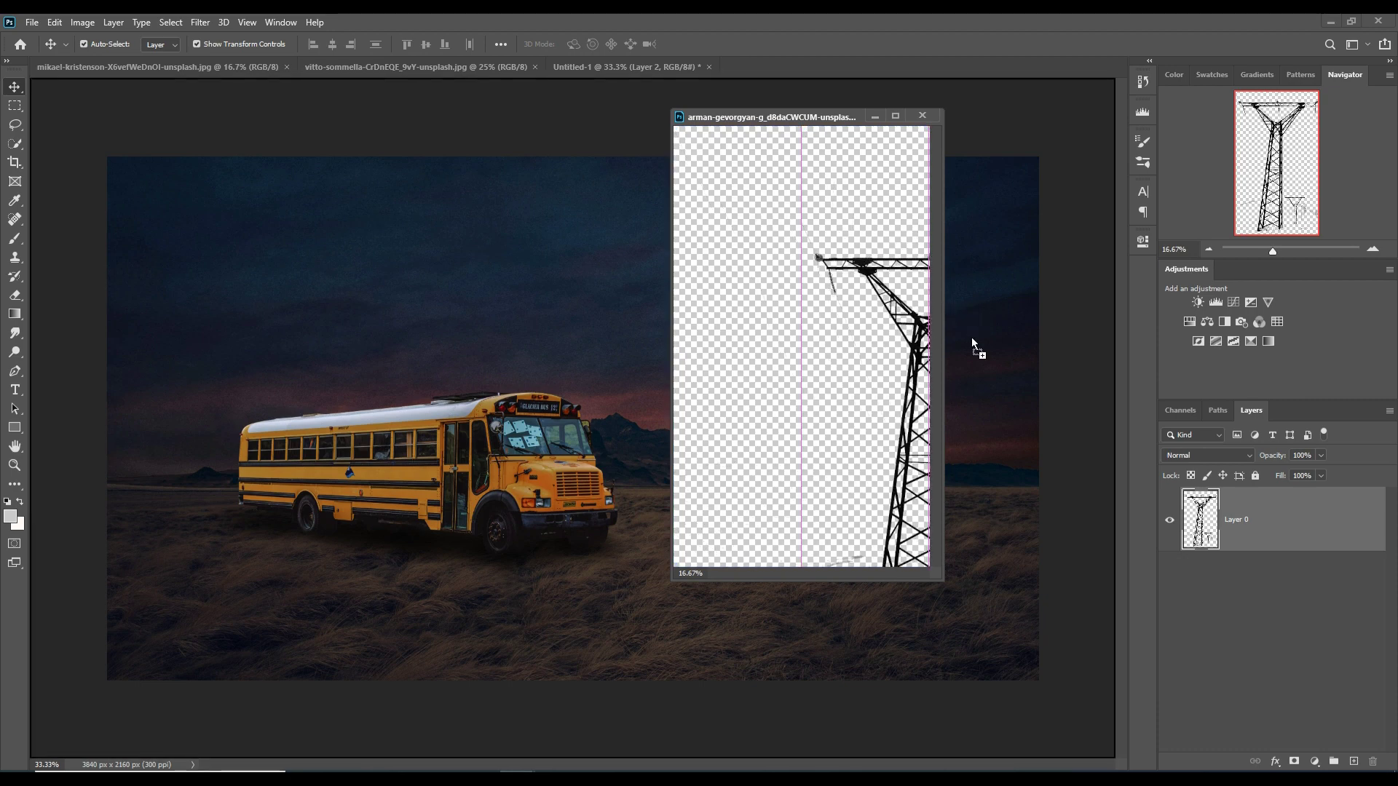
left_click(896, 116)
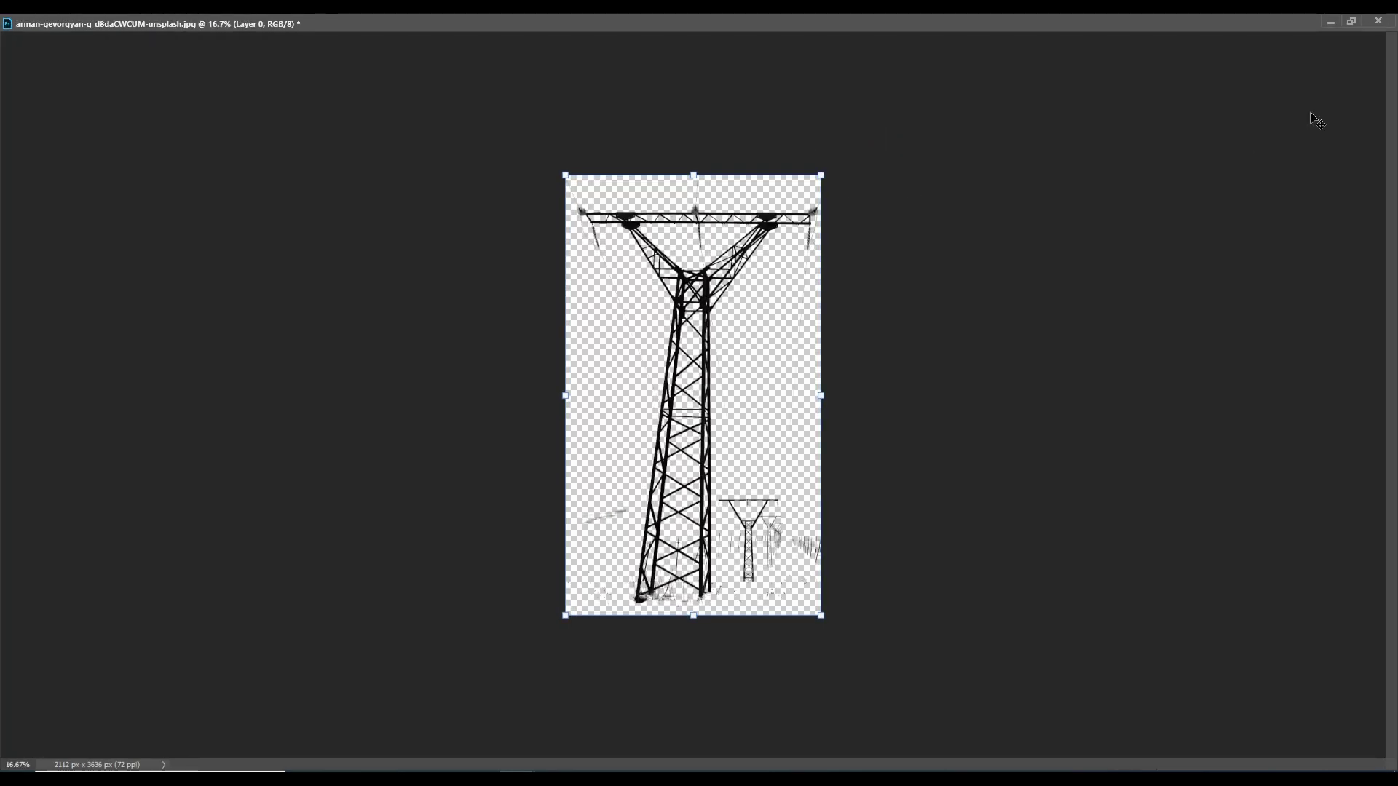
left_click(1352, 23)
left_click(883, 116)
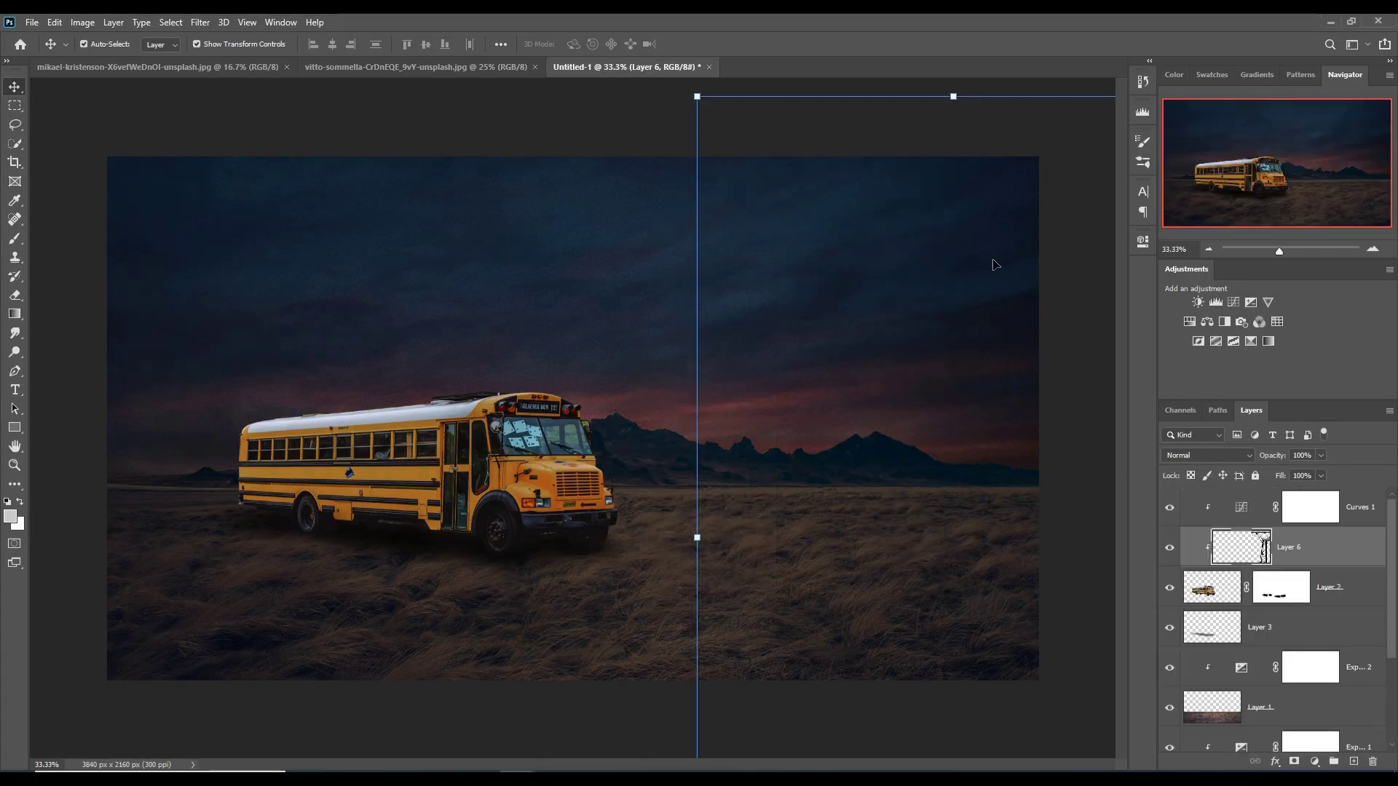
left_click_drag(696, 96, 929, 496)
left_click_drag(999, 536, 757, 237)
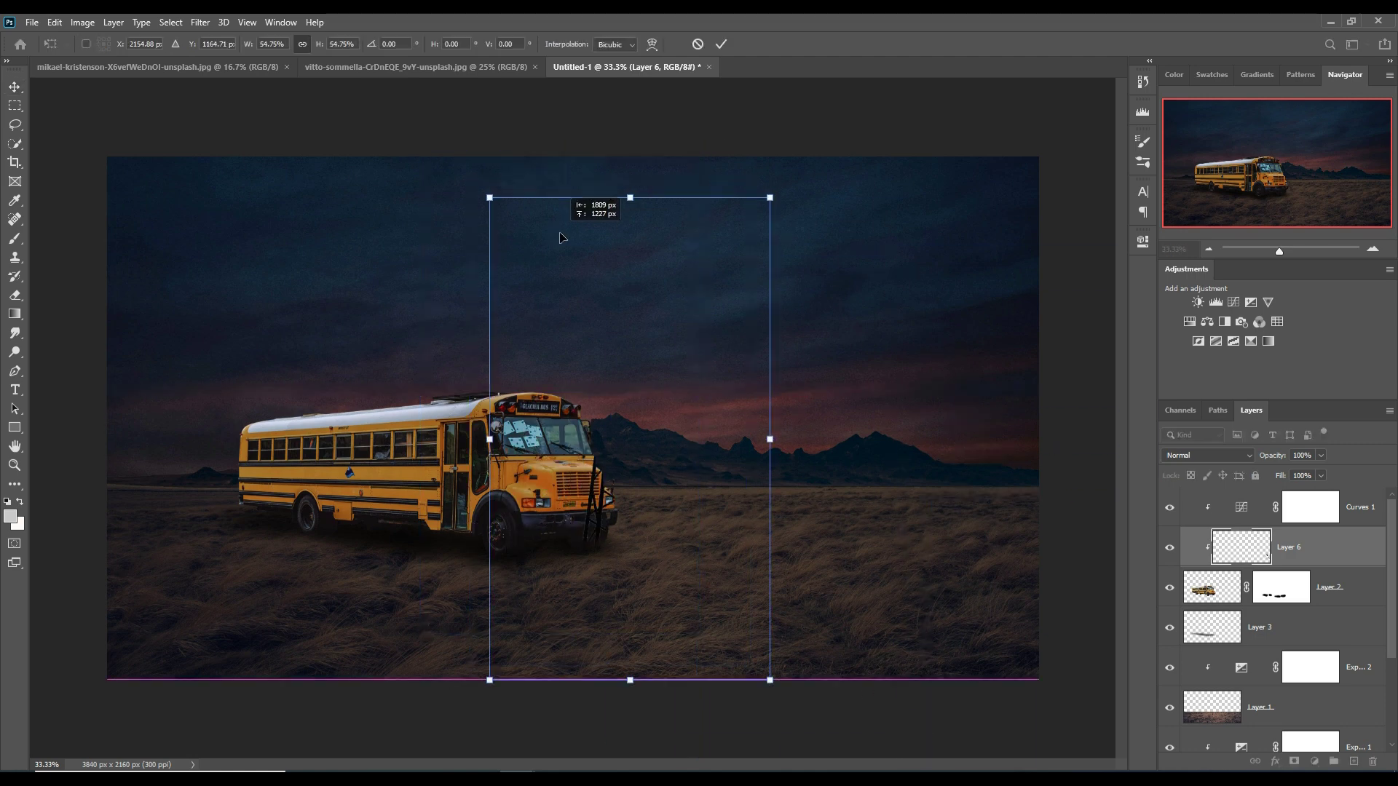
key("Return")
left_click_drag(1329, 544, 1337, 514)
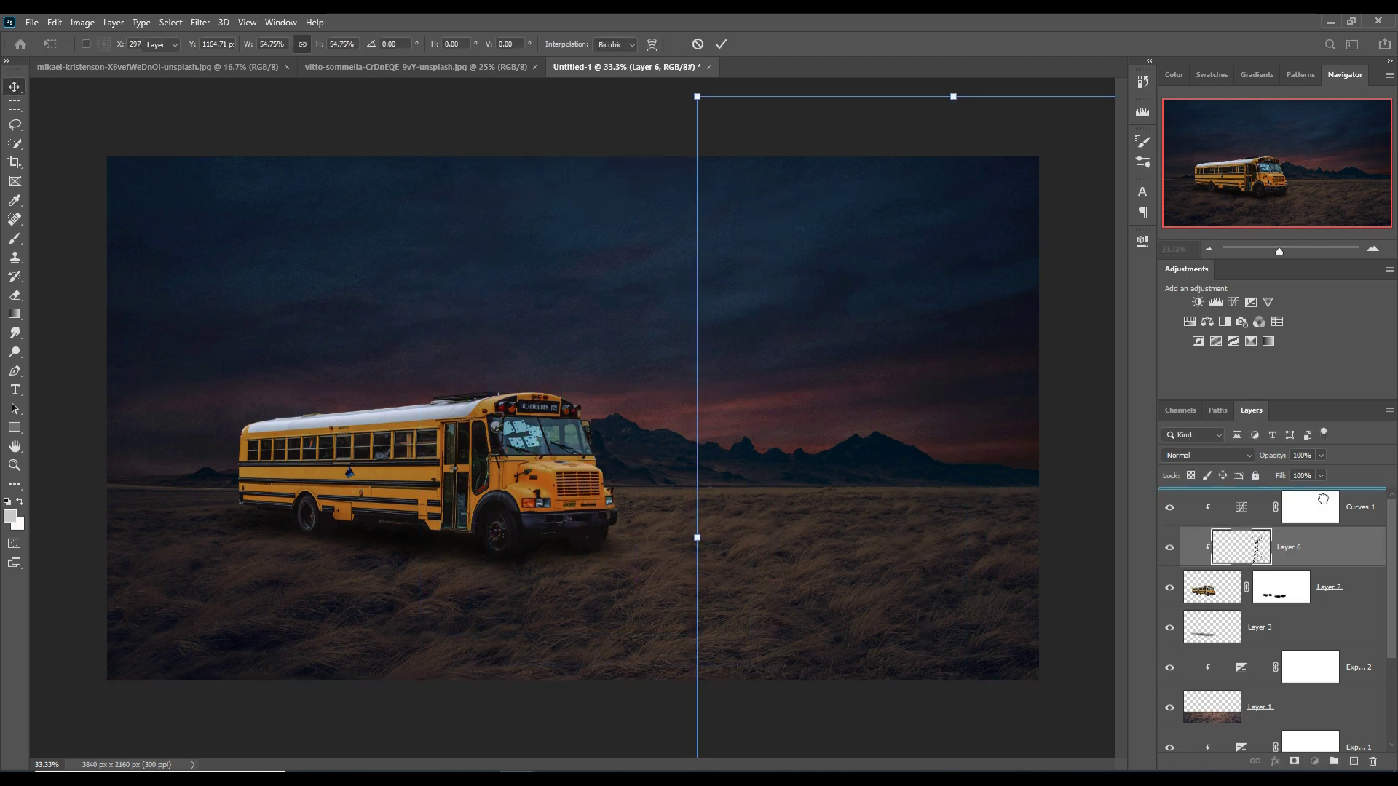
Release Layer 6's clipping mask and enlarge the tower so it rises high in the field
right_click(1337, 514)
left_click(1201, 435)
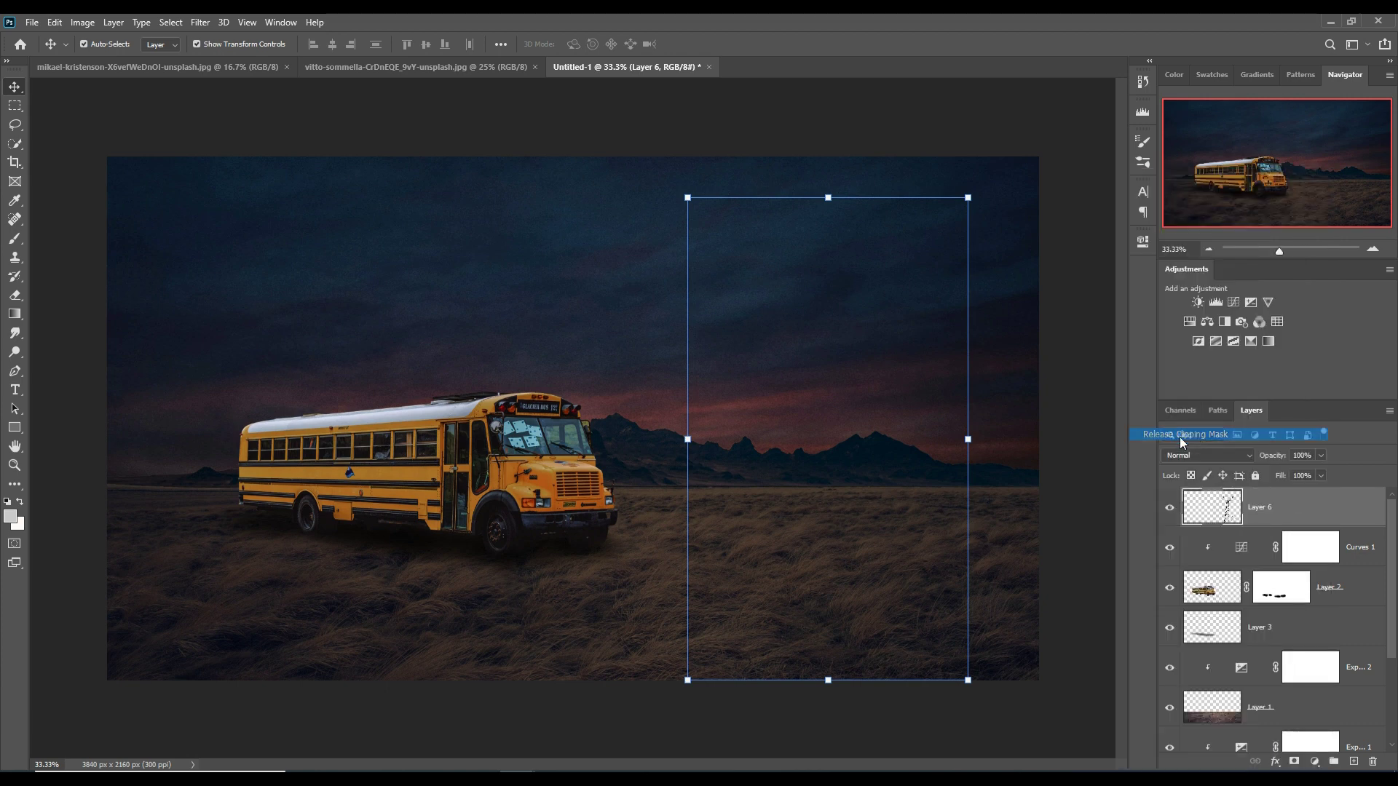
left_click_drag(836, 208, 837, 494)
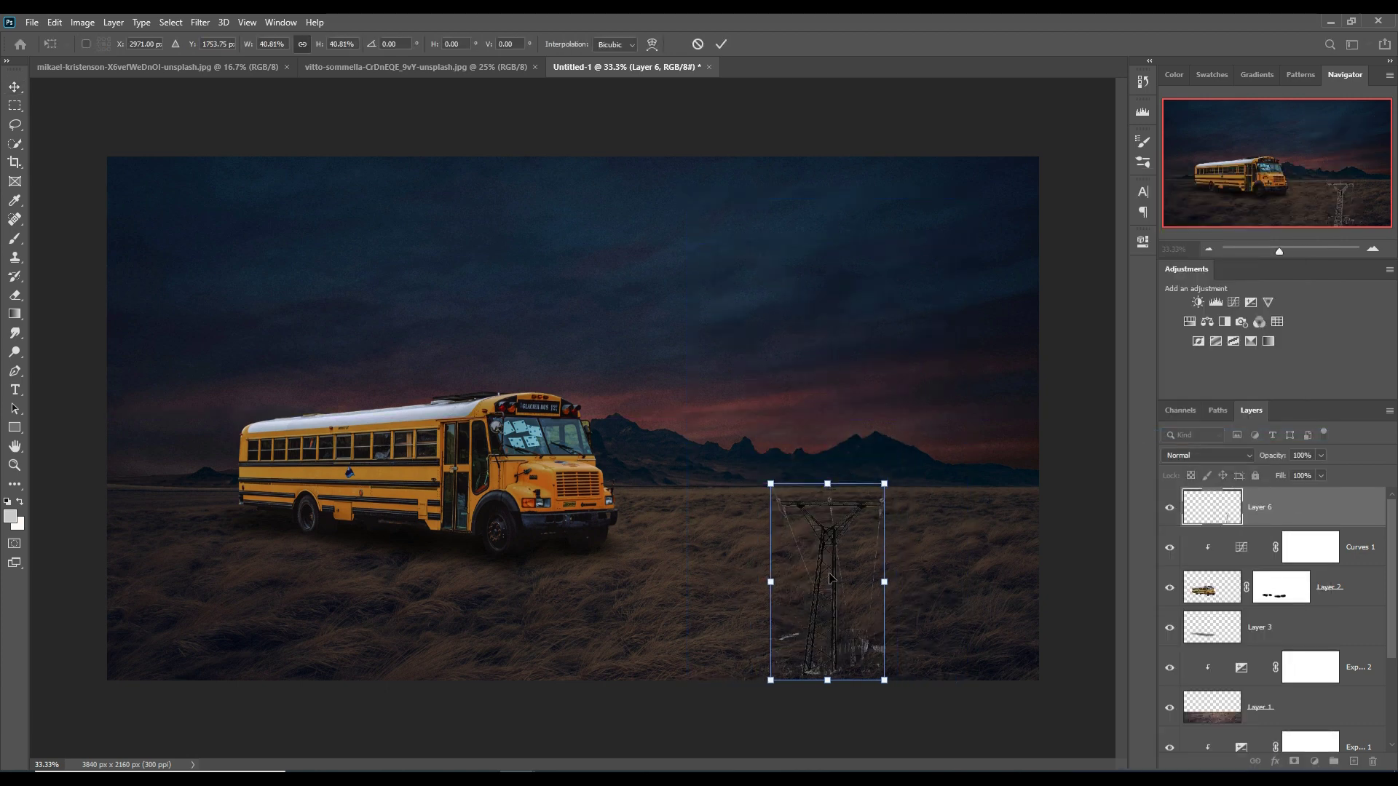
left_click_drag(829, 602, 780, 448)
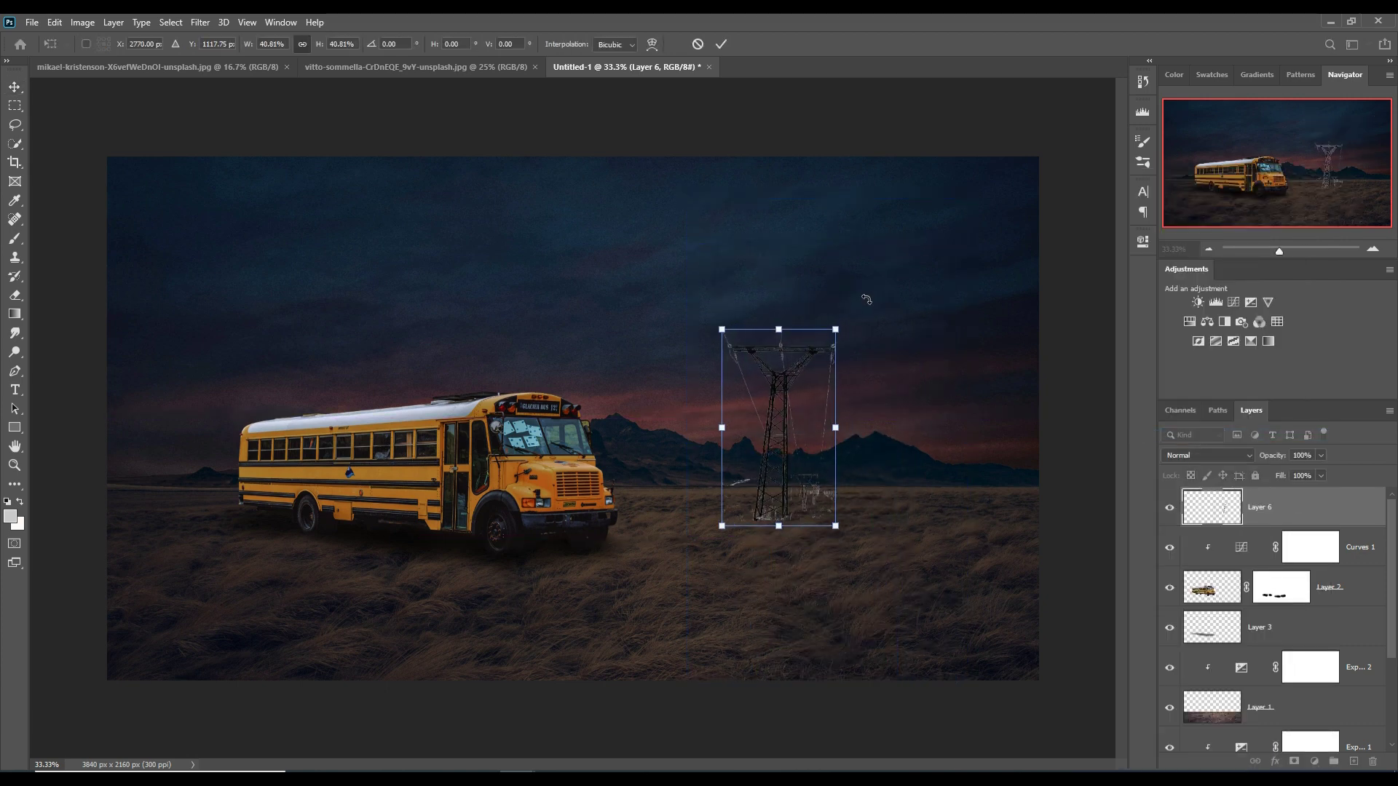
left_click_drag(785, 331, 779, 184)
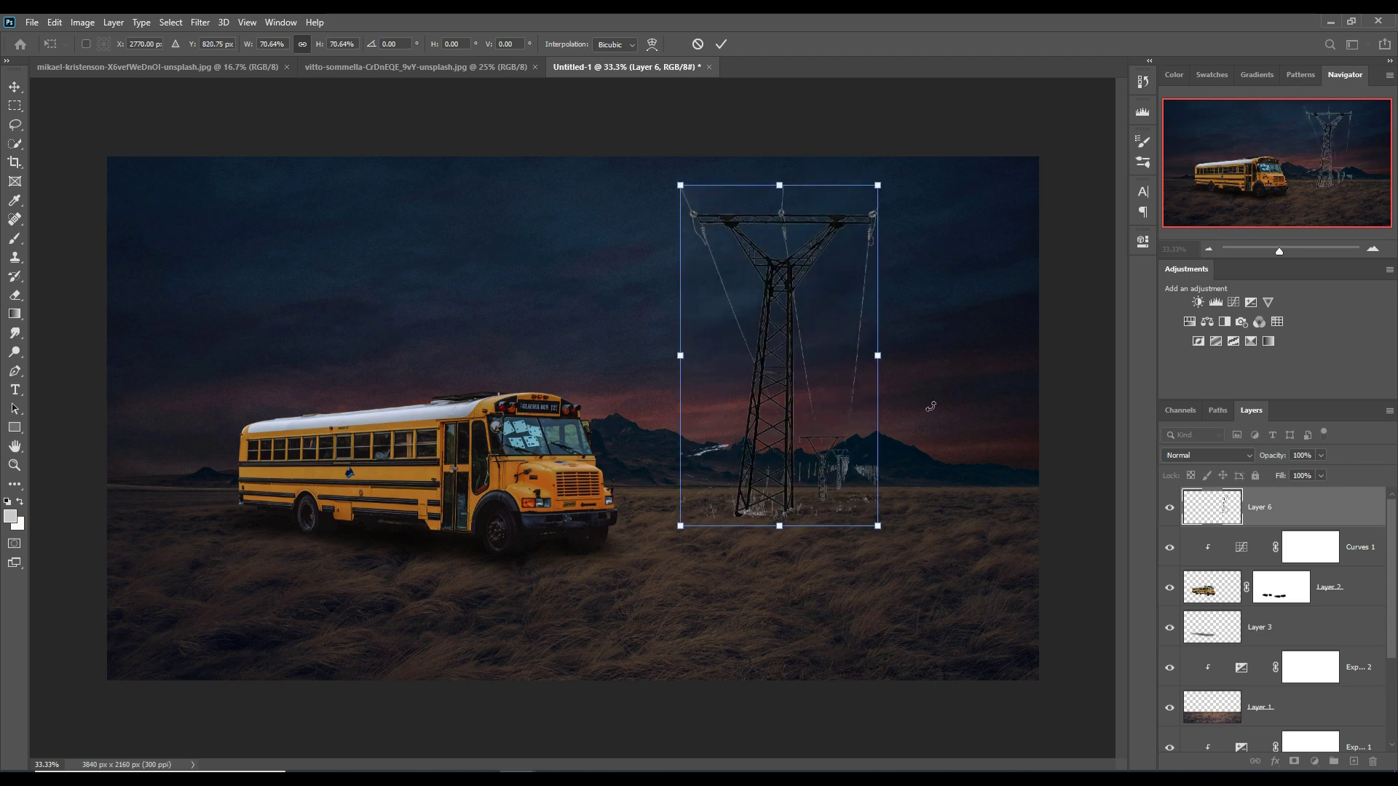
Lasso and delete the small distant tower and wires right of the pylon
left_click(15, 124)
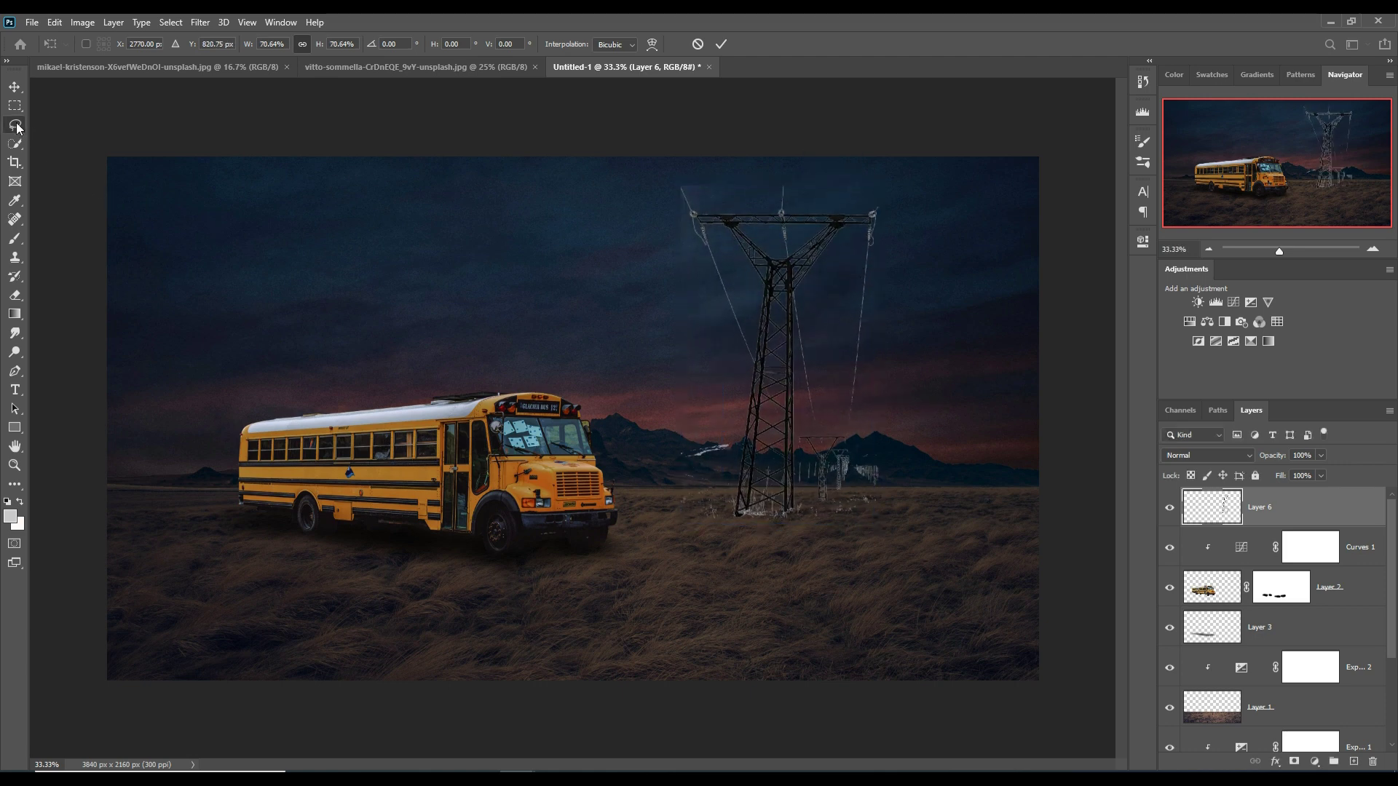
mouse_move(870, 231)
left_mouse_down()
mouse_move(804, 306)
mouse_move(799, 431)
left_mouse_up()
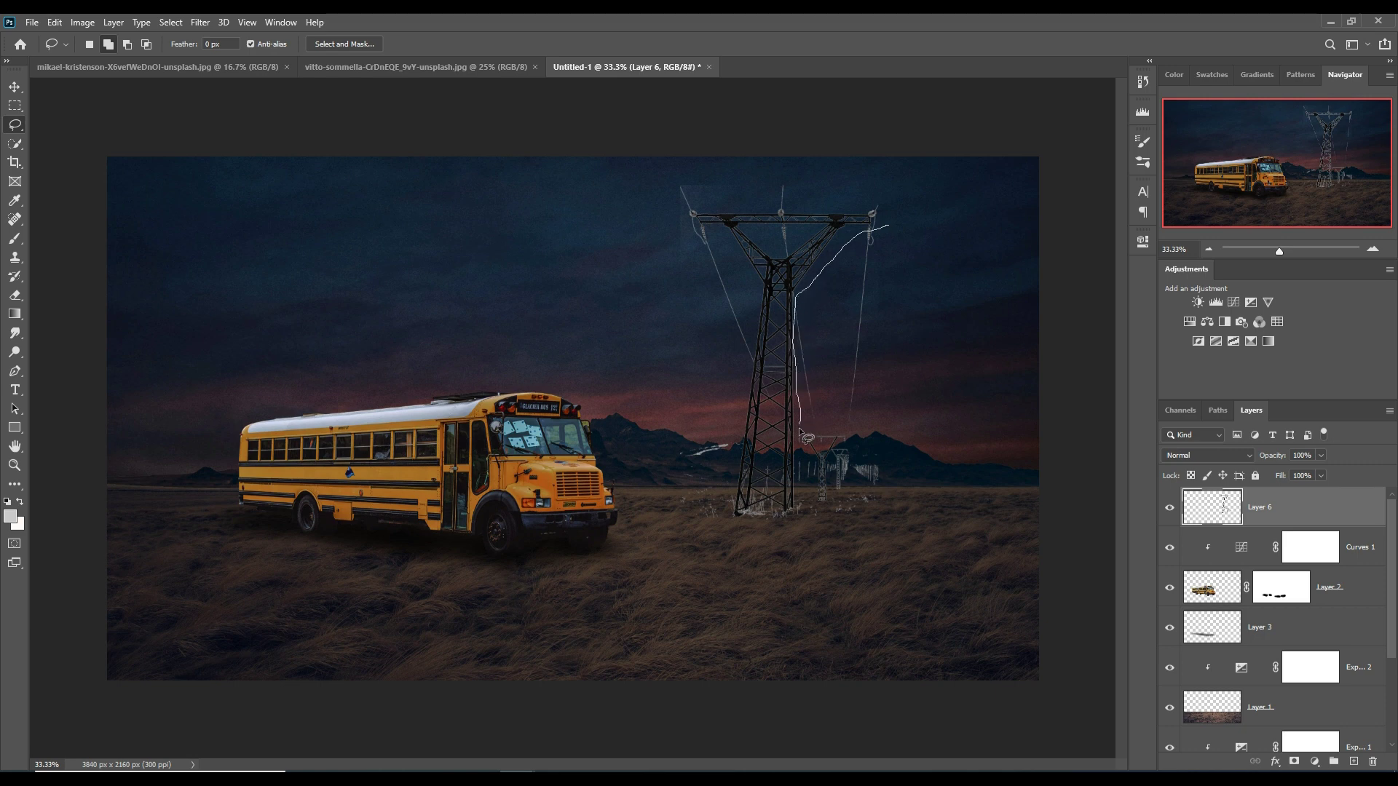
mouse_move(801, 488)
left_mouse_down()
mouse_move(856, 524)
mouse_move(923, 288)
mouse_move(899, 234)
left_mouse_up()
key("Delete")
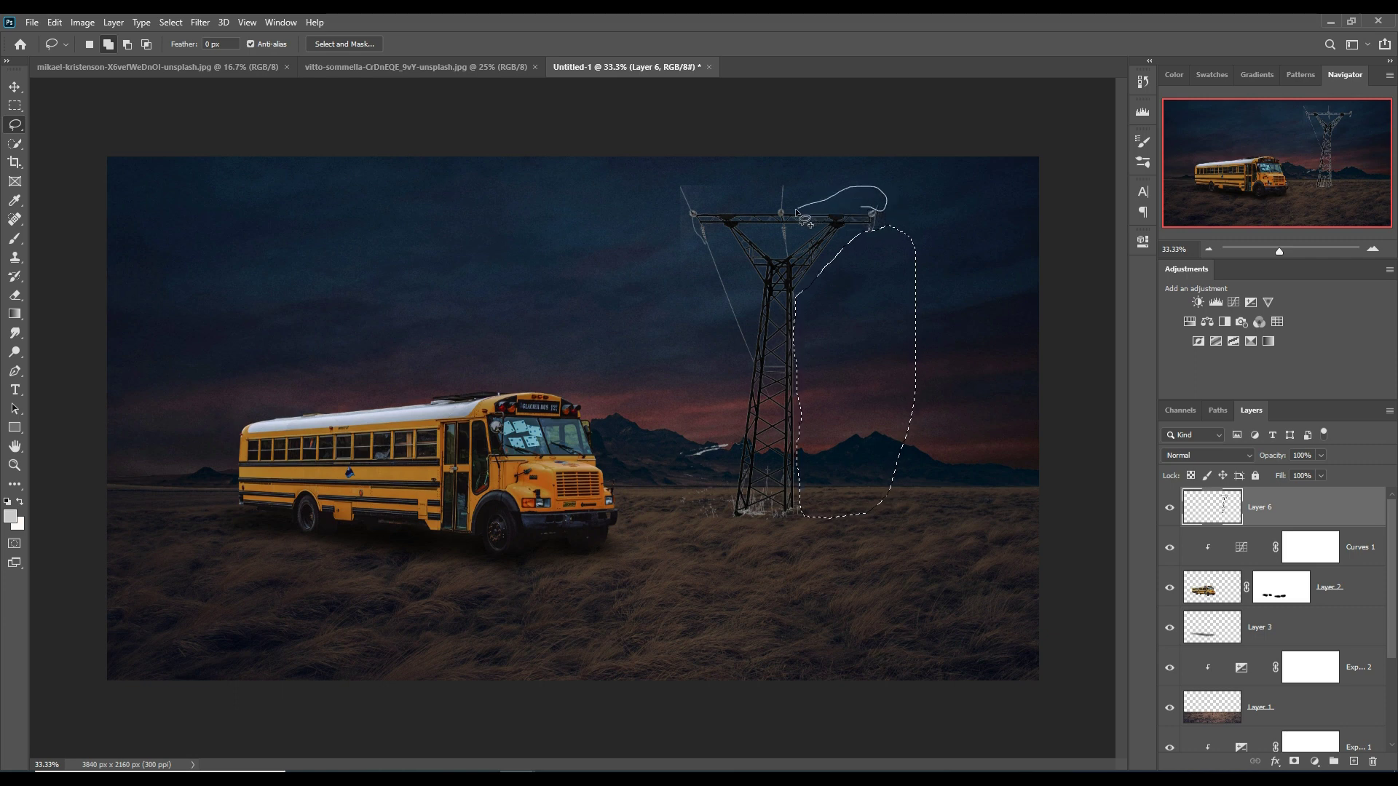
Lasso the stray wires along the tower's top and left side, clearing each selection
mouse_move(796, 209)
left_mouse_down()
mouse_move(720, 172)
mouse_move(677, 195)
mouse_move(728, 208)
mouse_move(914, 198)
mouse_move(903, 219)
mouse_move(872, 211)
mouse_move(872, 232)
left_mouse_up()
left_click(172, 22)
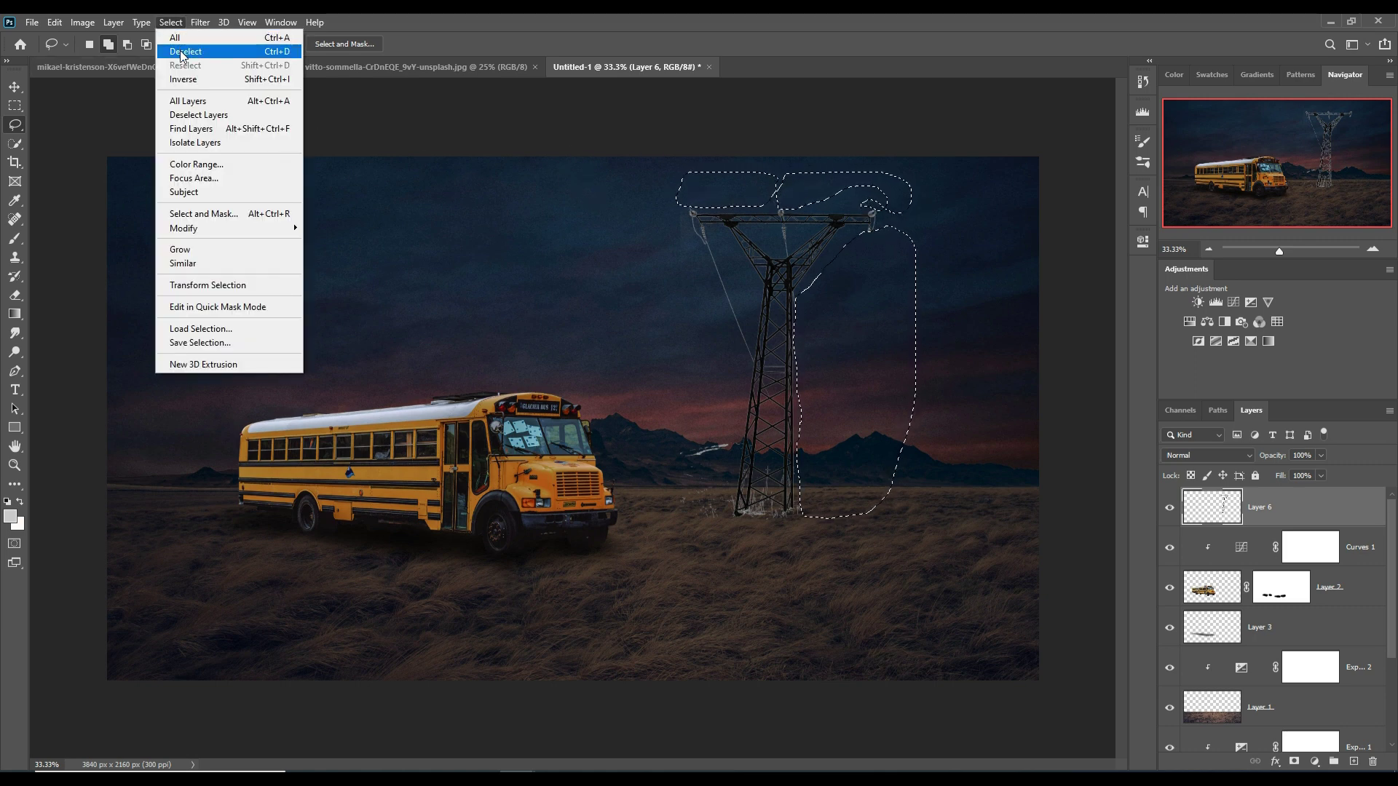
left_click(182, 55)
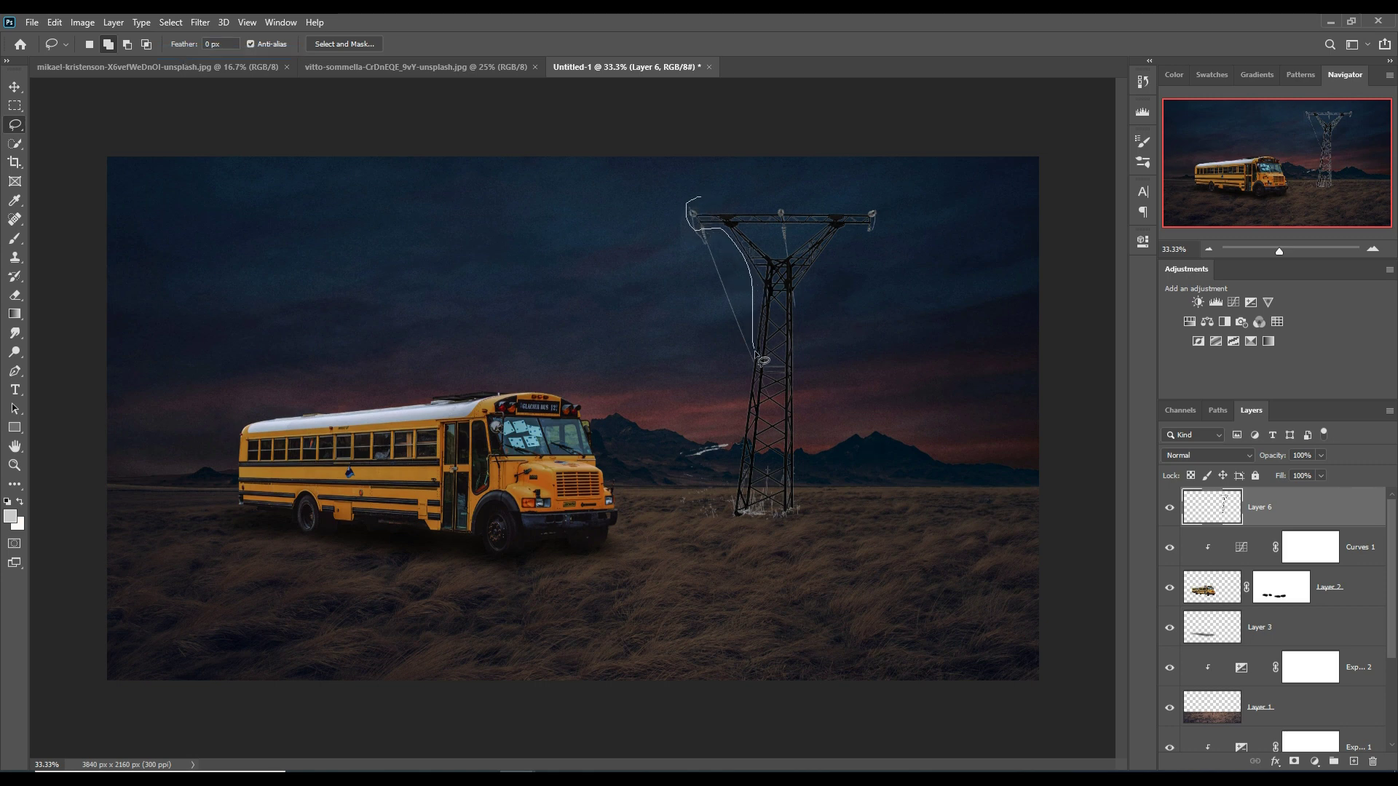
mouse_move(742, 424)
left_mouse_down()
mouse_move(739, 518)
mouse_move(688, 528)
mouse_move(645, 227)
mouse_move(701, 206)
left_mouse_up()
left_click(170, 22)
left_click(191, 53)
left_click(15, 88)
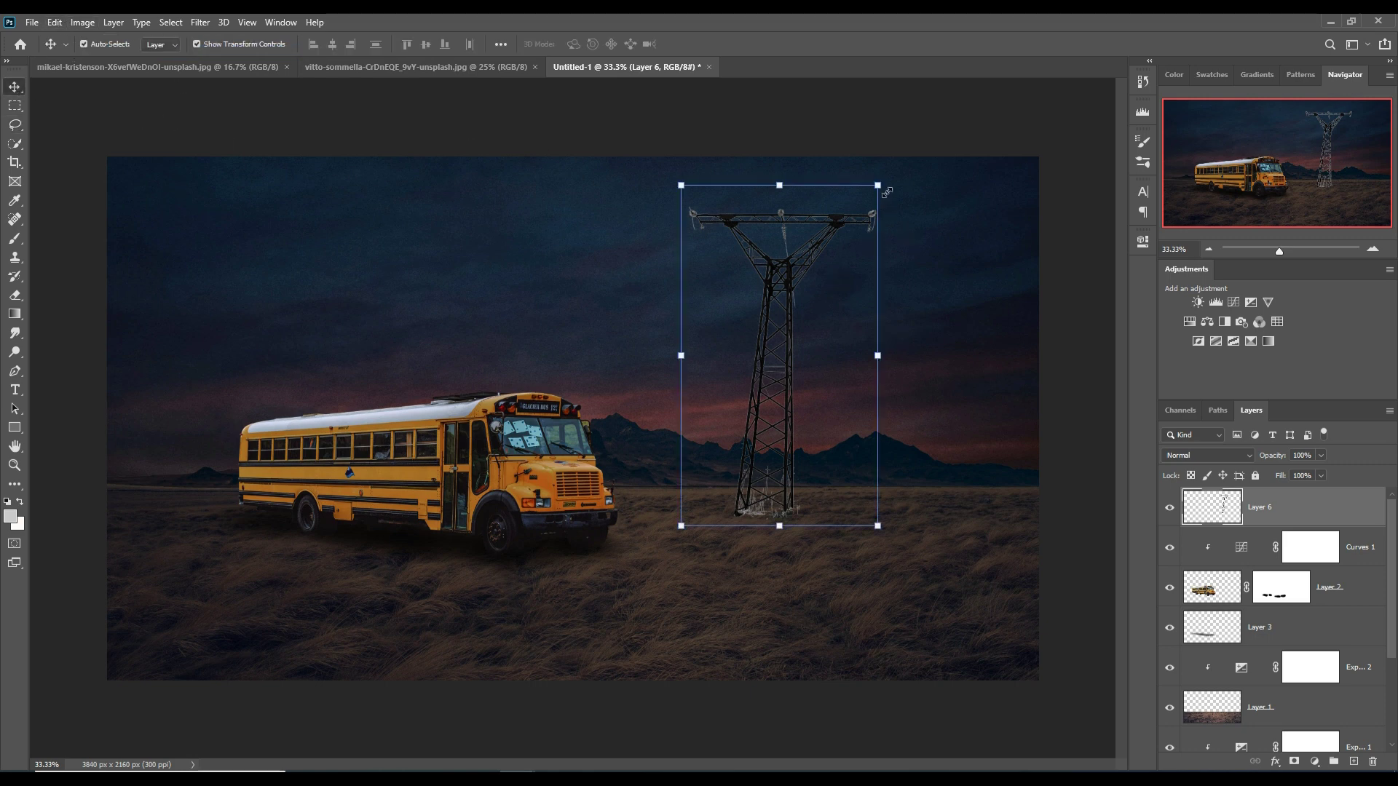
Skew the pylon's top so the tower stands straight and upright
left_click_drag(887, 191, 856, 188)
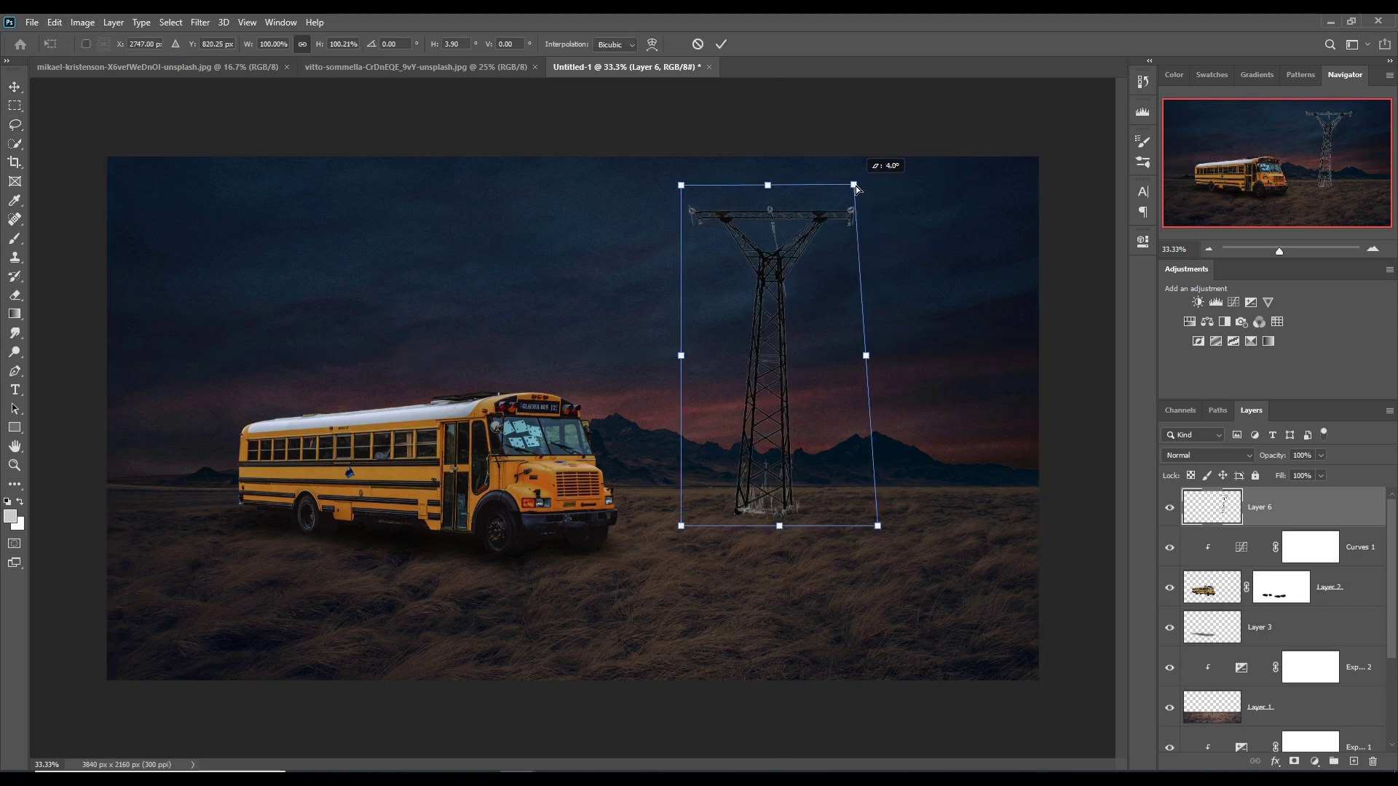
left_click_drag(681, 186, 669, 190)
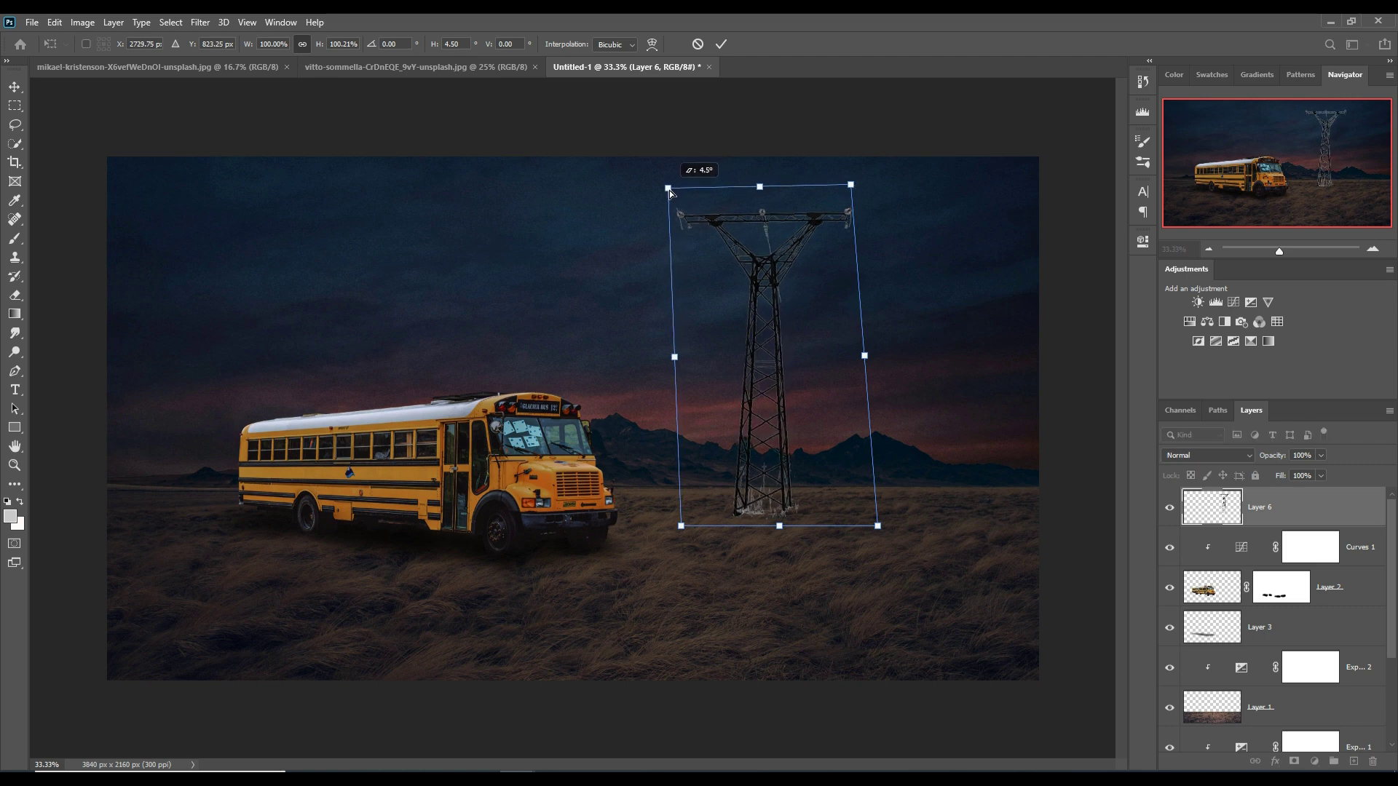
left_click(720, 43)
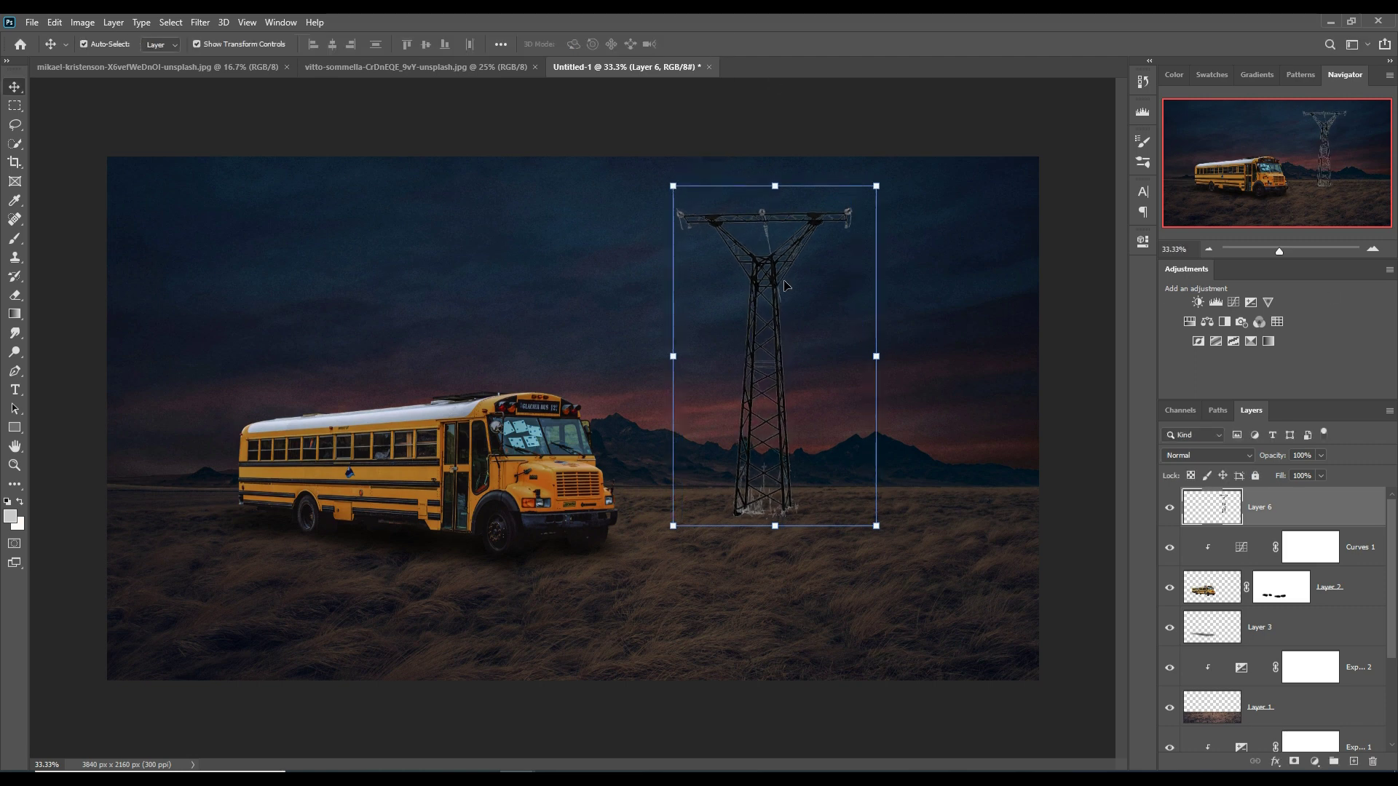
Add a new layer clipped to the tower layer
left_click(1355, 762)
right_click(1305, 513)
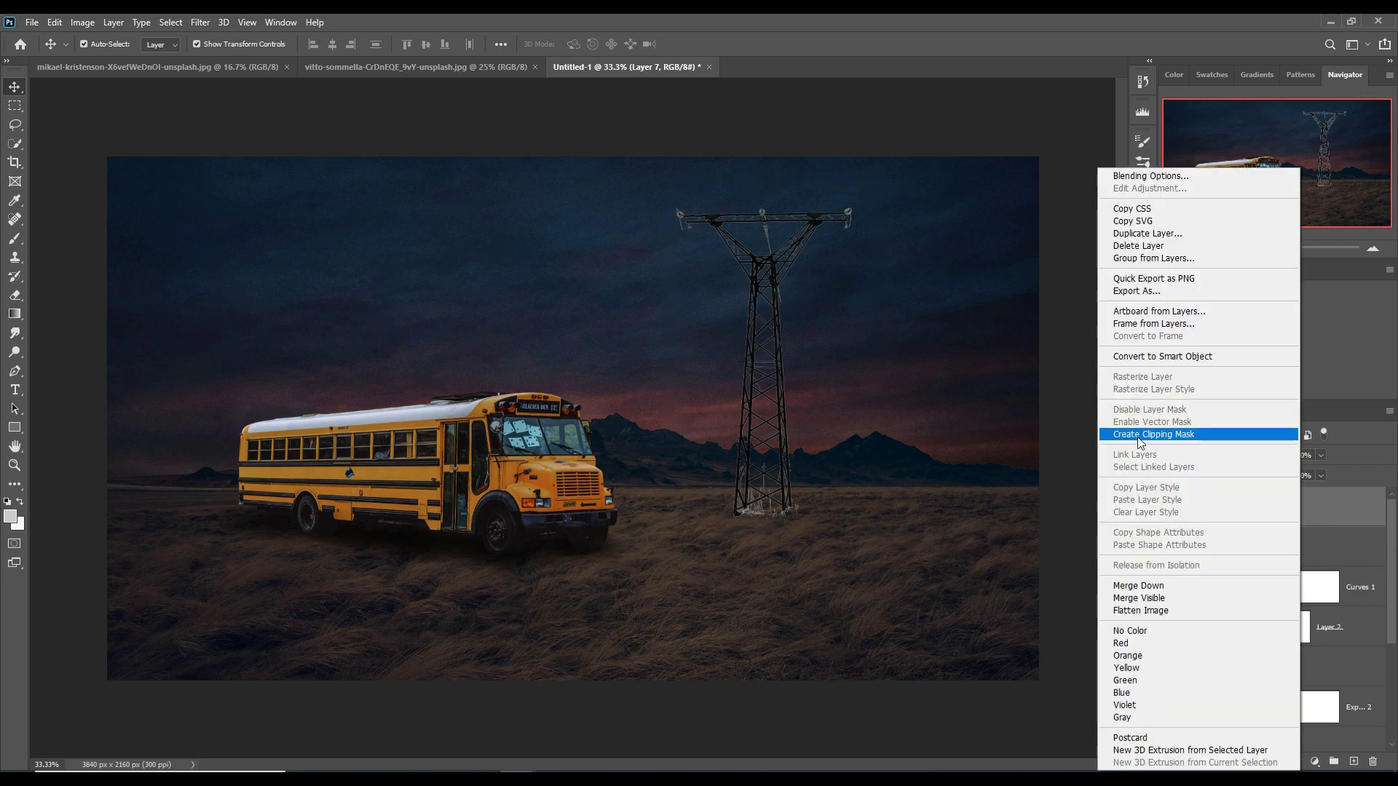
left_click(1141, 435)
Paint the tower solid black with a 100% opacity brush on the clipped layer
left_click(15, 200)
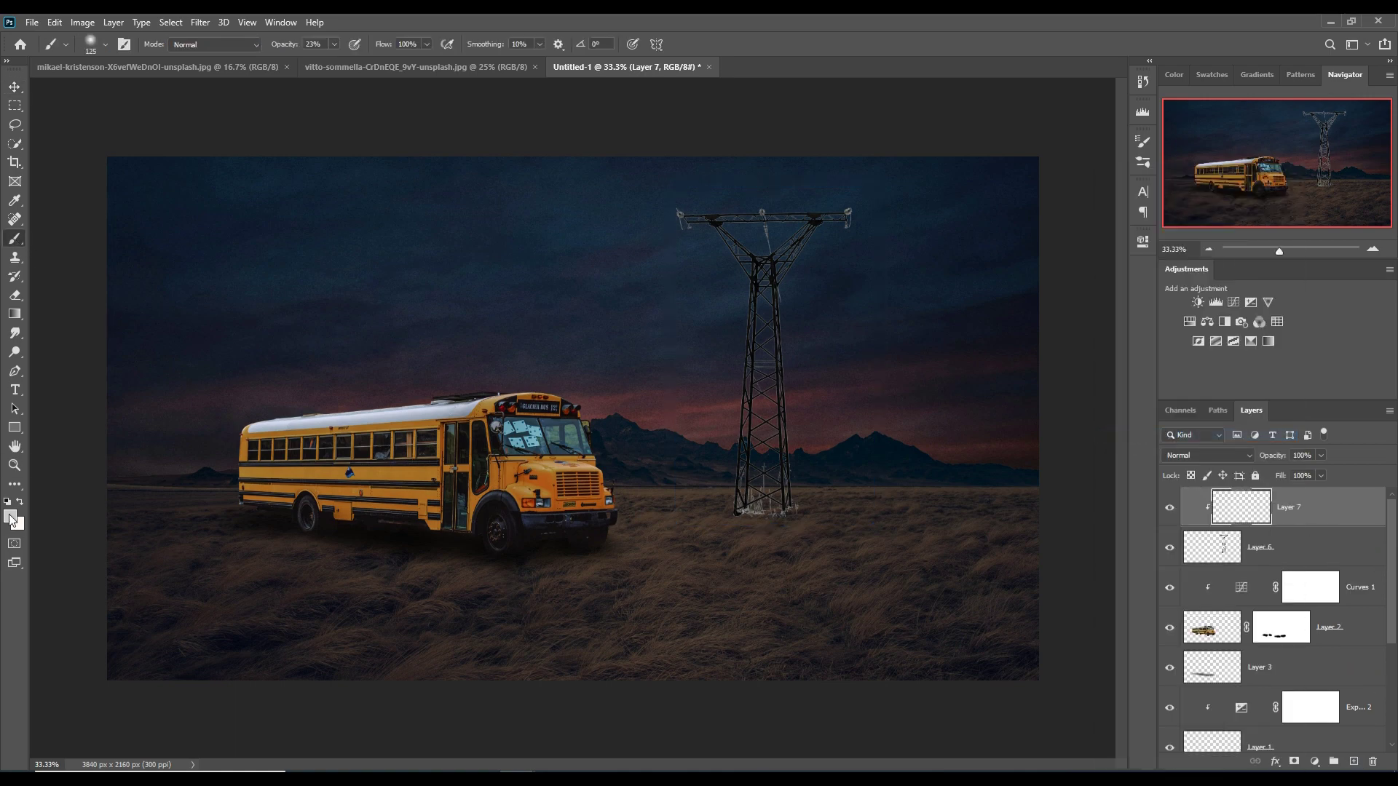
left_click(11, 516)
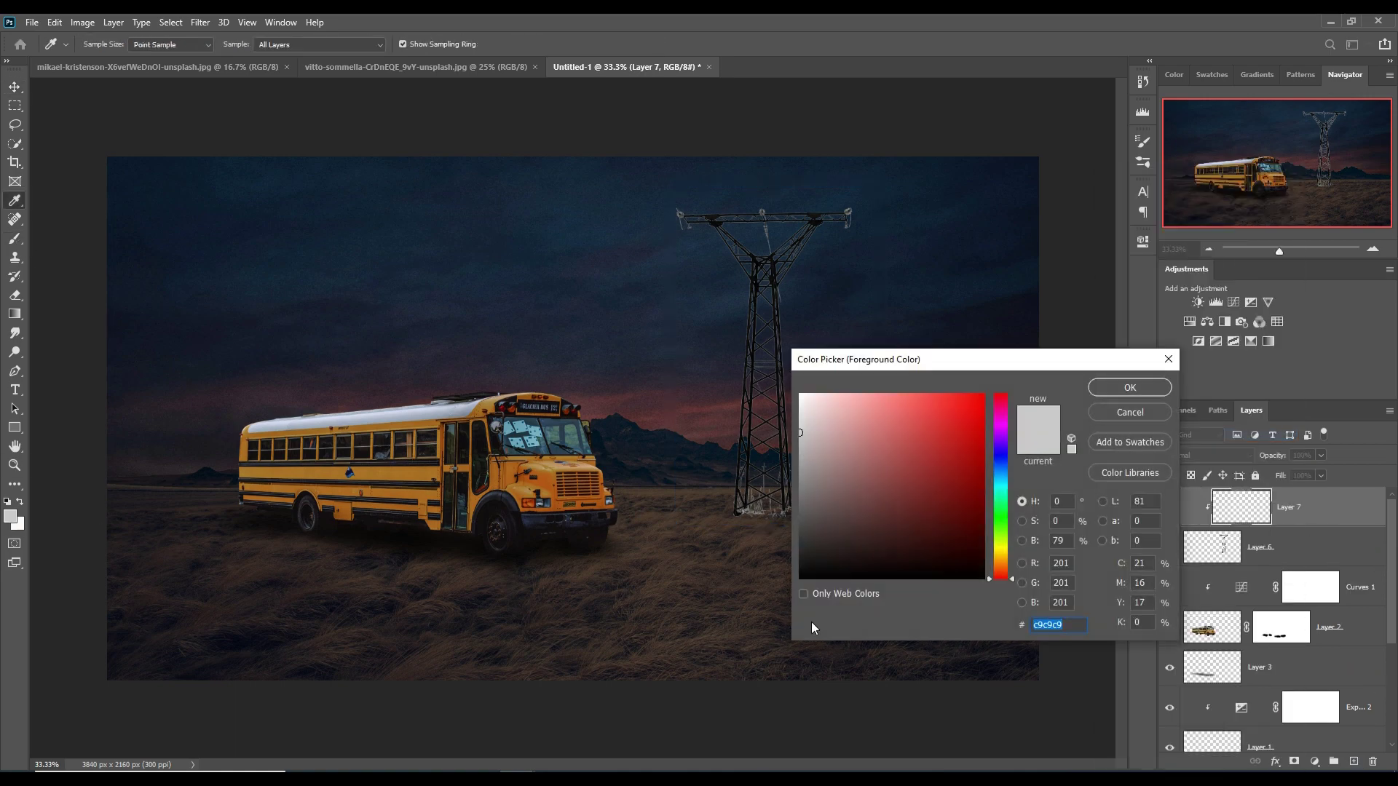
left_click(1108, 390)
key("b")
key("d")
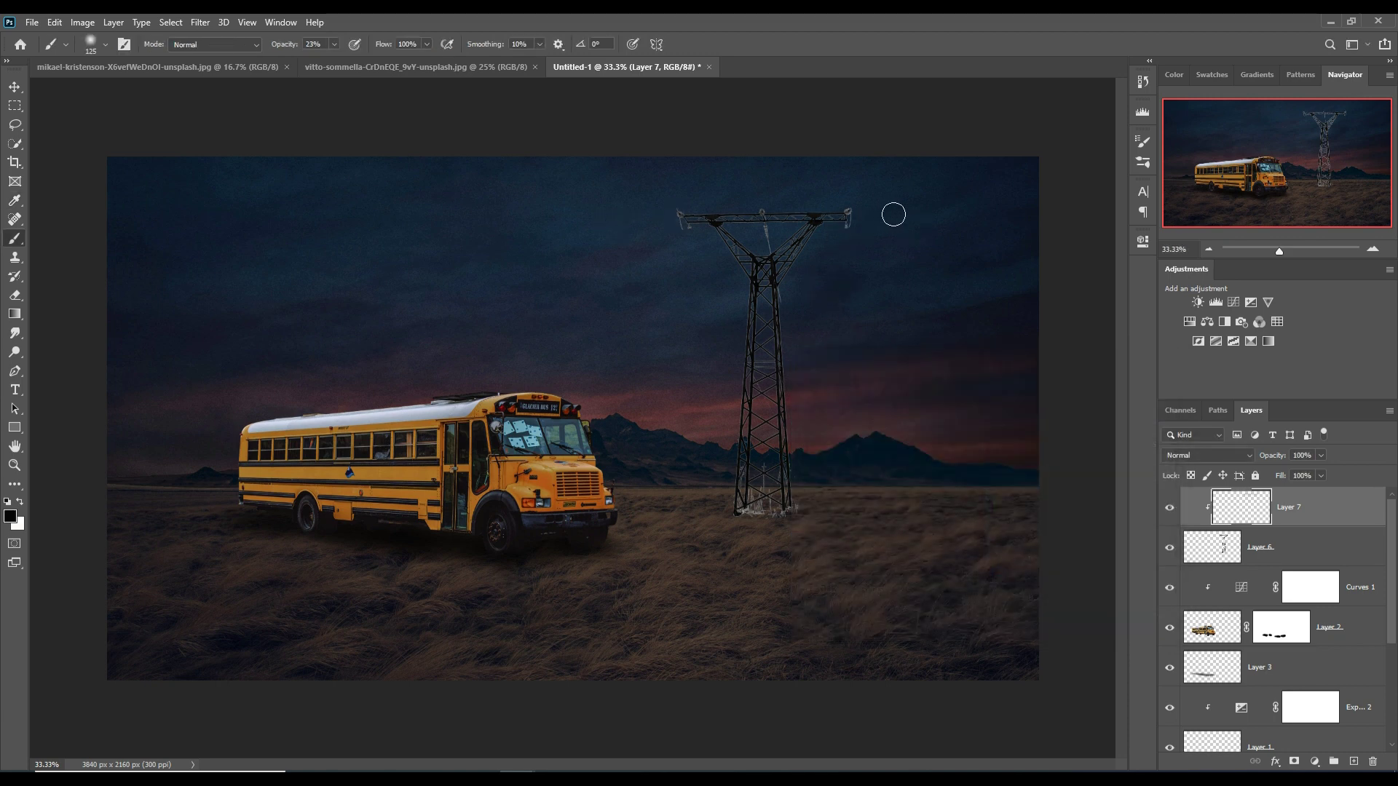
left_click(334, 45)
left_click(686, 215)
mouse_move(724, 225)
left_mouse_down()
mouse_move(771, 280)
mouse_move(749, 456)
mouse_move(757, 522)
mouse_move(796, 309)
left_mouse_up()
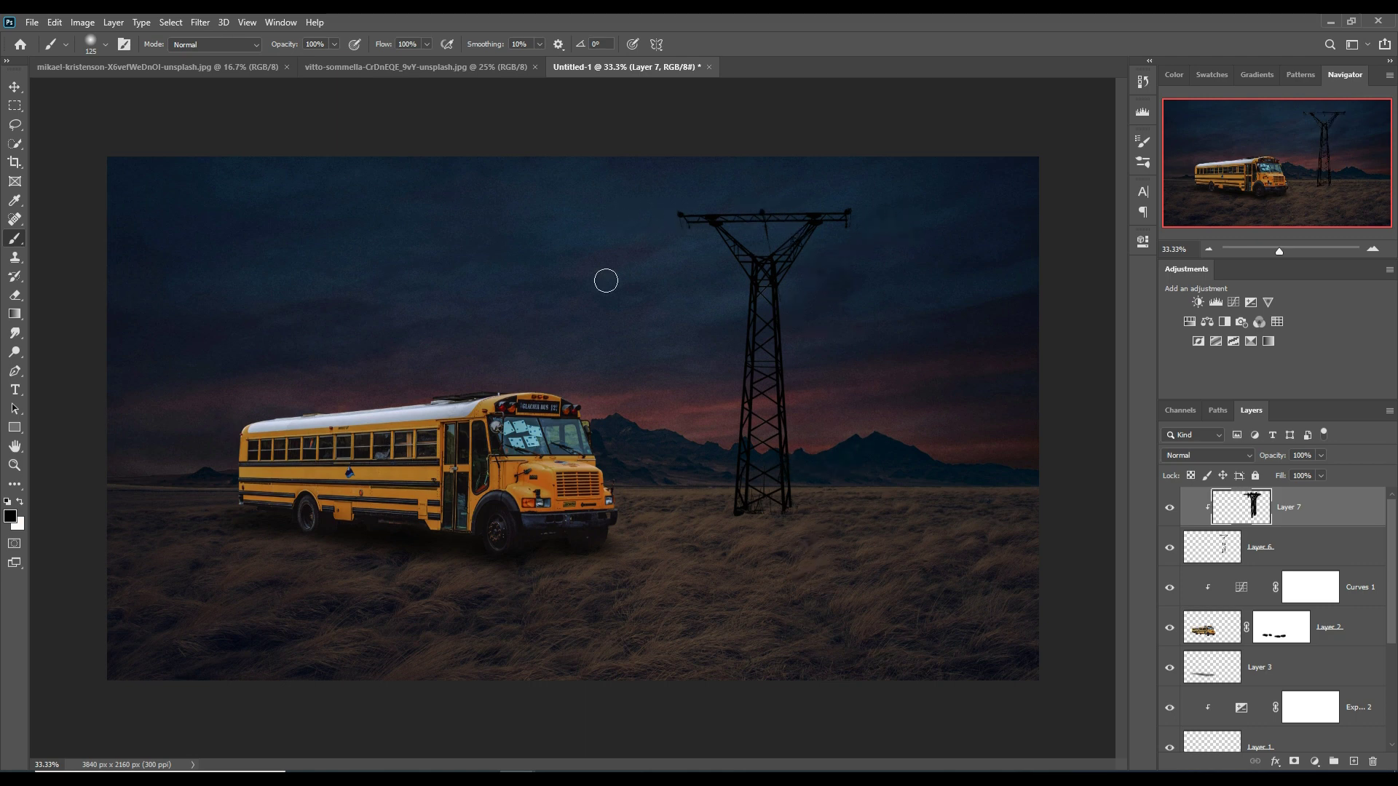
left_click(15, 88)
Merge the black paint into the tower layer, shrink it to 63.1% and move it to the right horizon
left_click(1341, 547, "shift")
right_click(1342, 547)
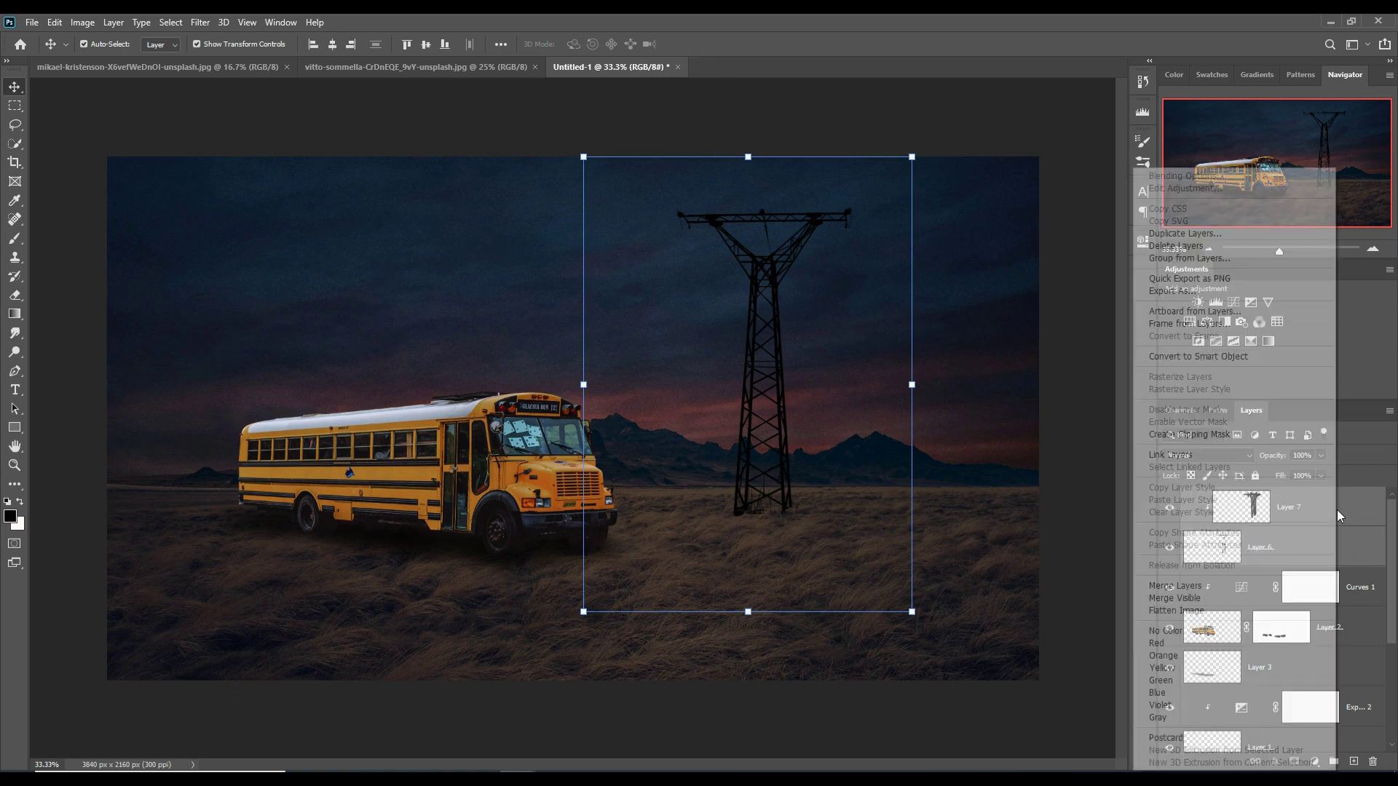
left_click(1175, 585)
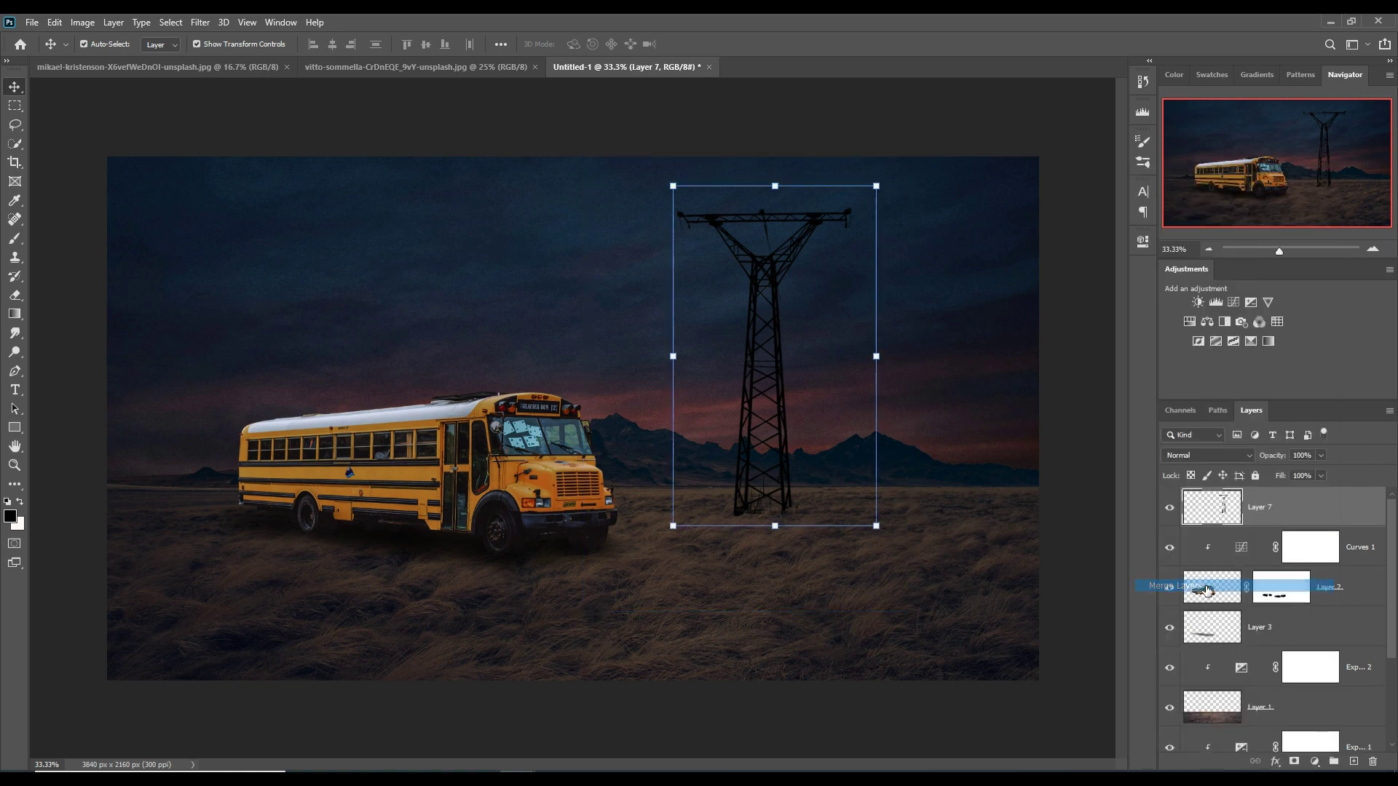
left_click_drag(880, 192, 806, 316)
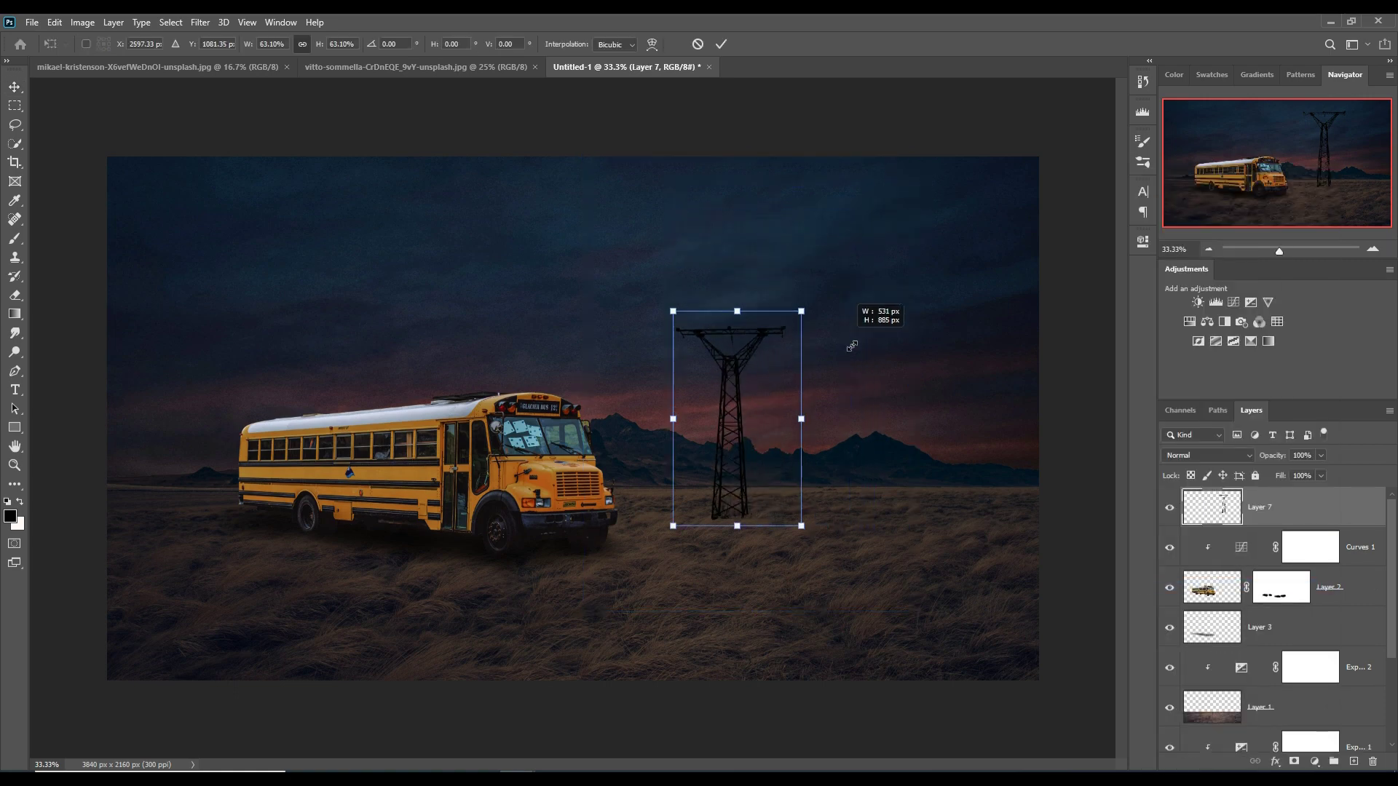
left_click_drag(723, 495, 936, 478)
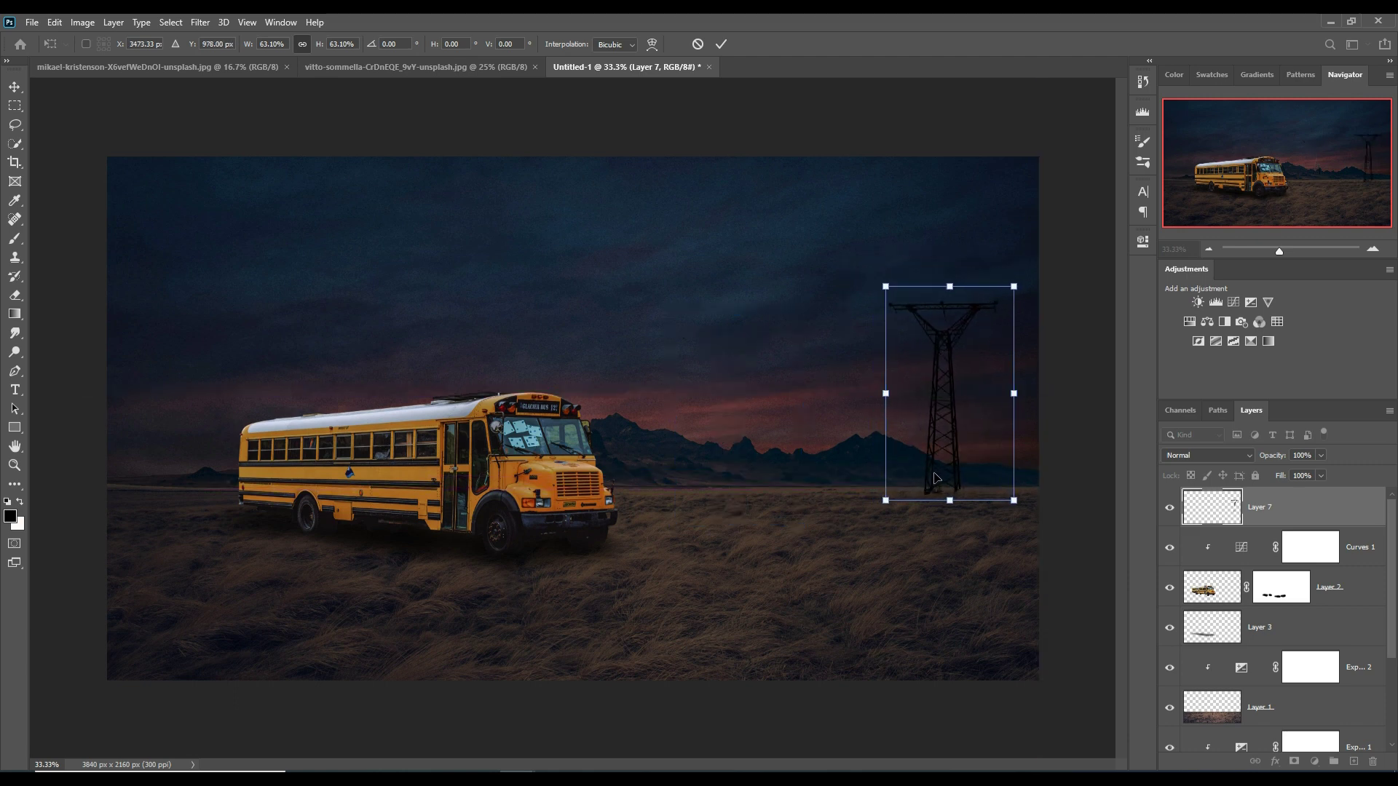
left_click(720, 44)
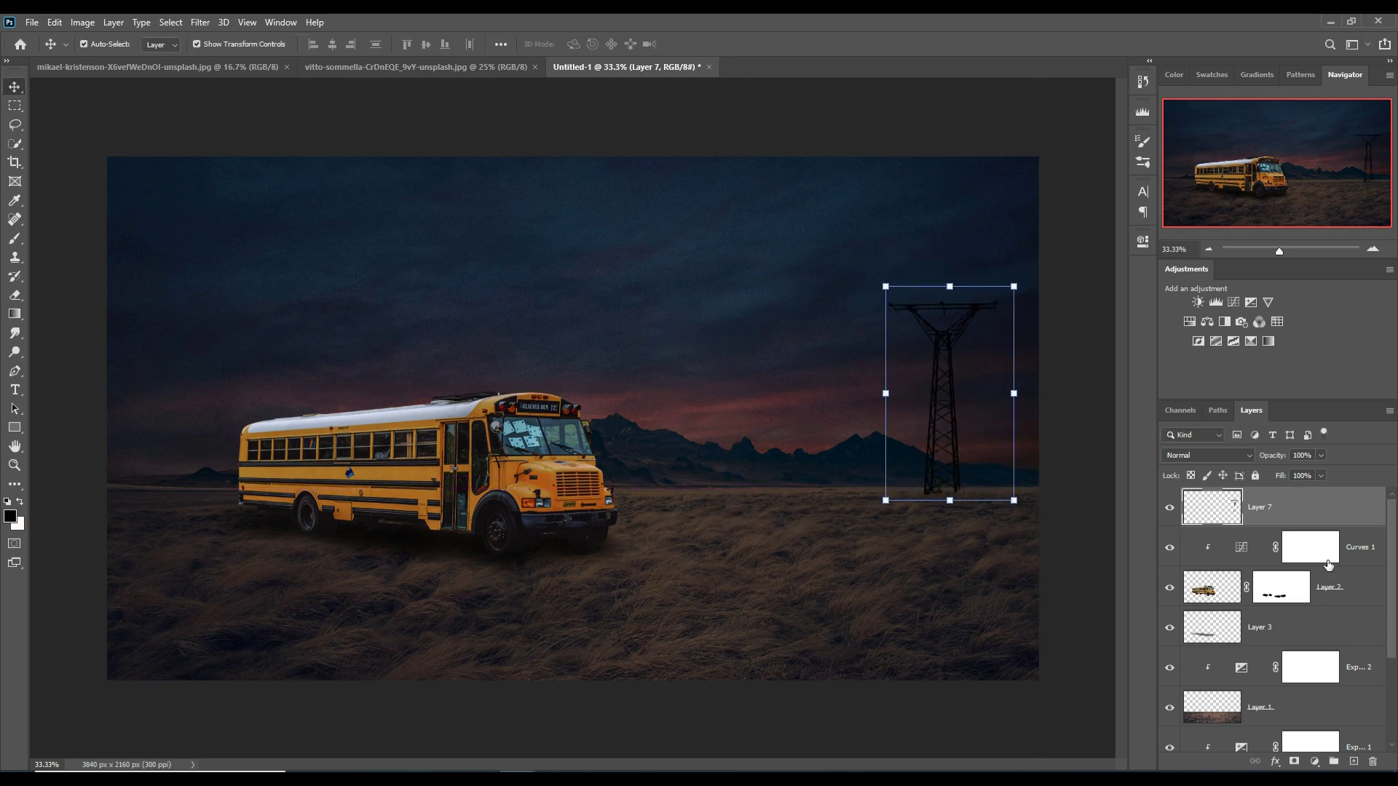
Add a layer mask, paint out the pylon's base in the grass, and nudge it down slightly
left_click(1293, 761)
key("b")
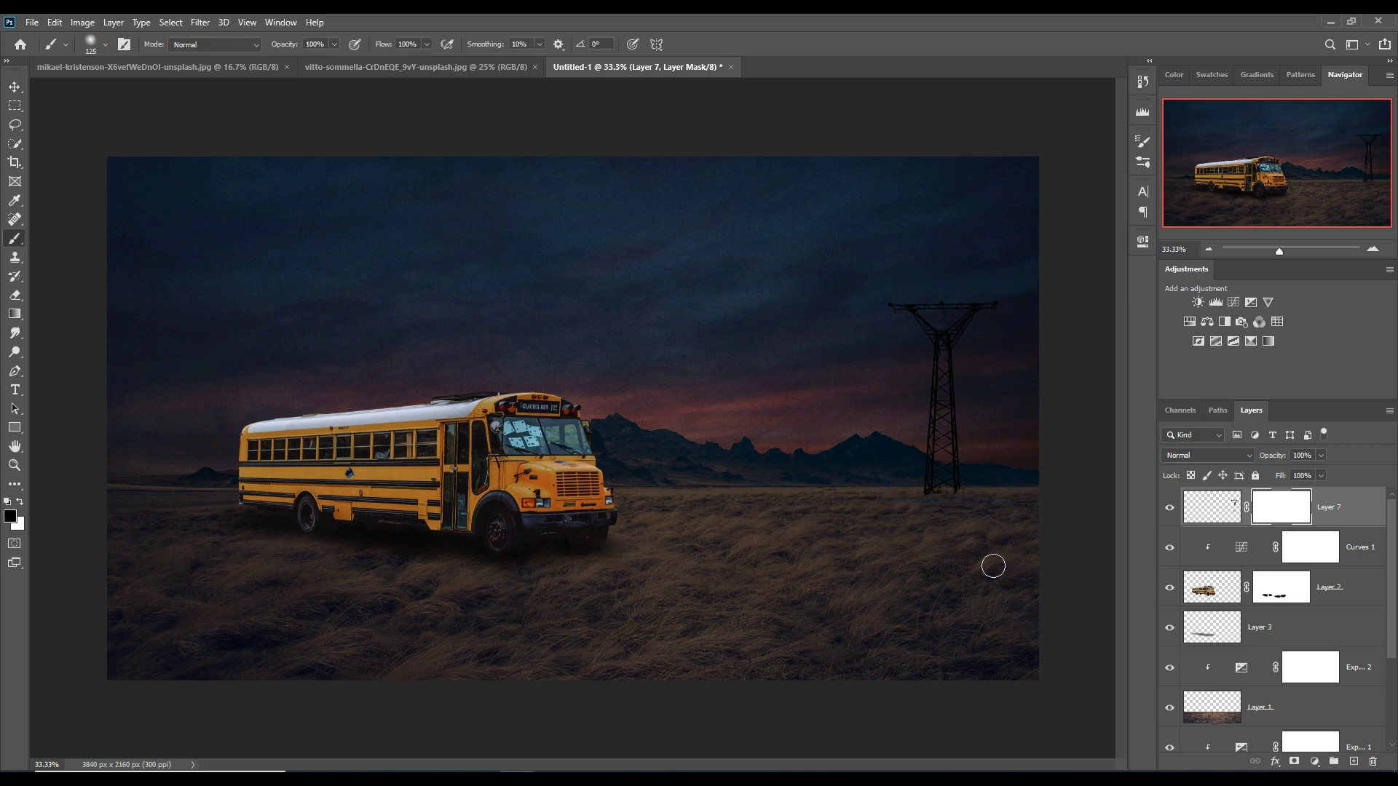
left_click(933, 495)
key("v")
left_click_drag(939, 348, 939, 358)
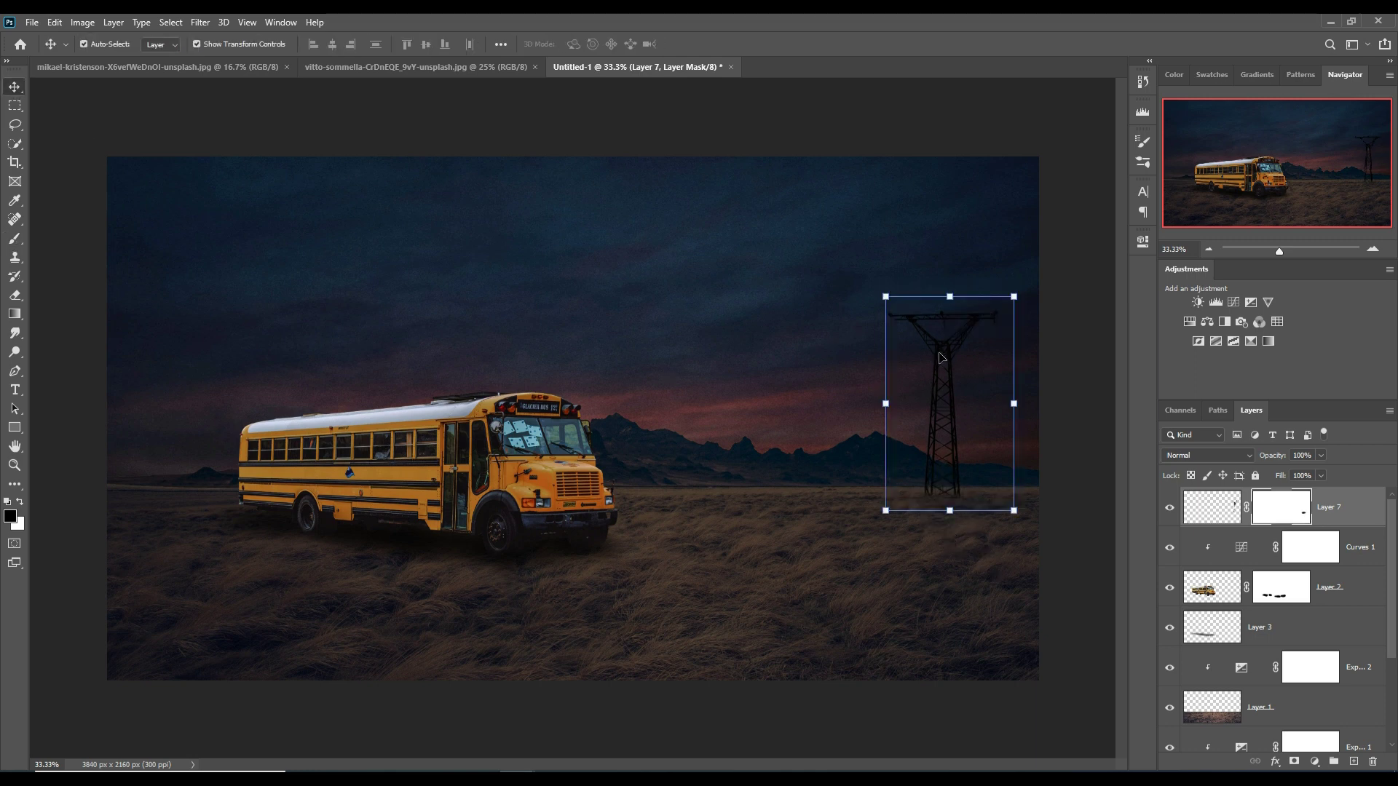
right_click(1358, 514)
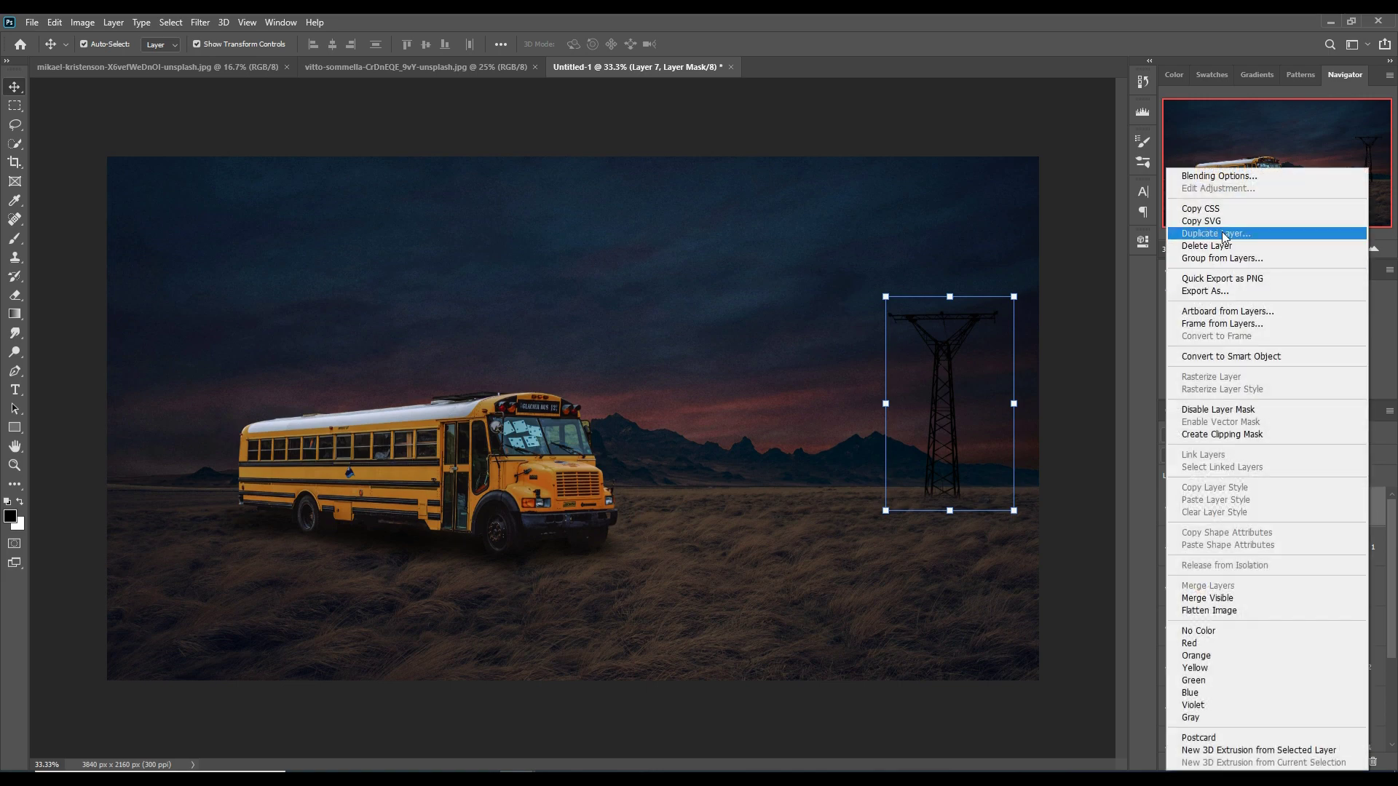
Duplicate the pylon, move the copy to mid-field behind the bus, and enlarge it to about 145%
left_click(1223, 233)
left_click(817, 229)
left_click_drag(941, 363, 702, 363)
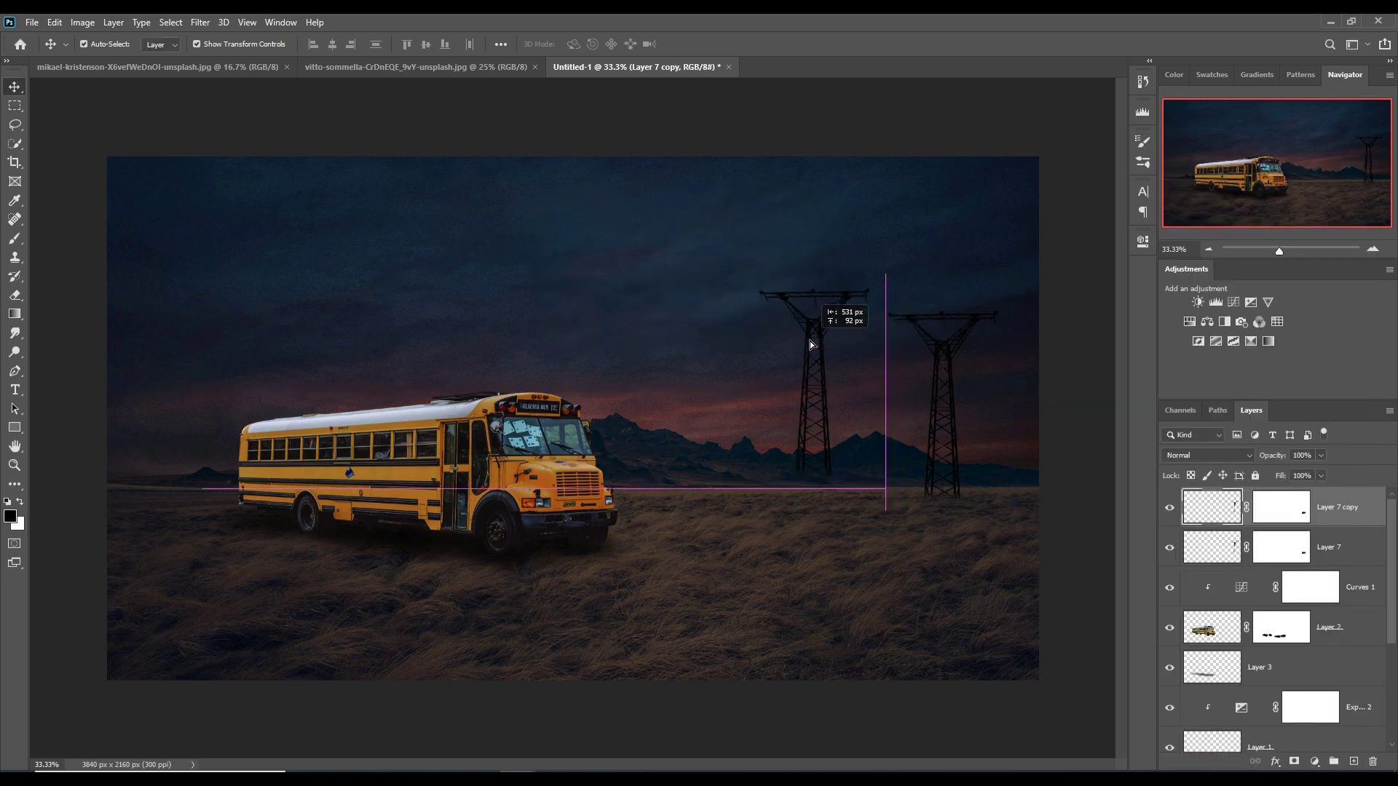
left_click_drag(719, 303, 719, 204)
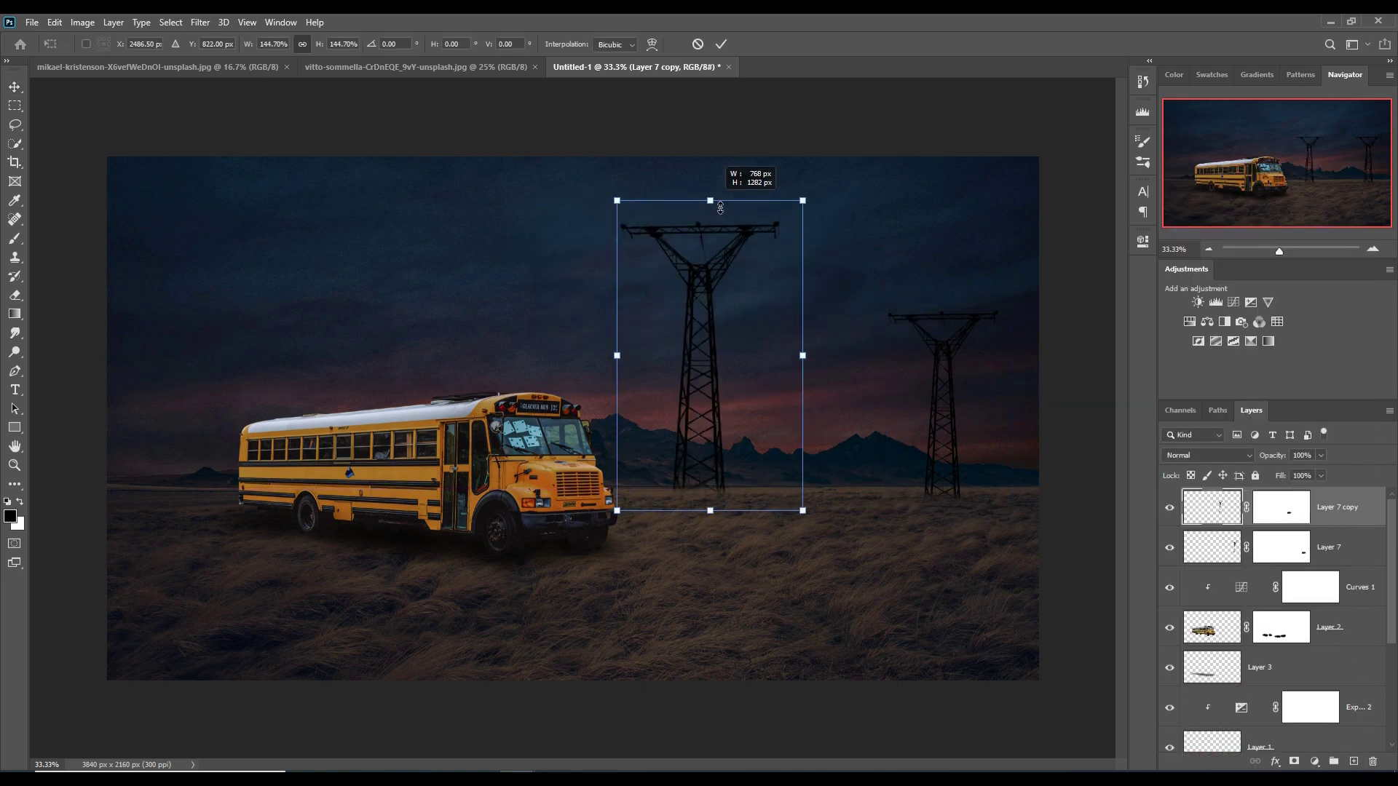
left_click_drag(735, 374, 725, 385)
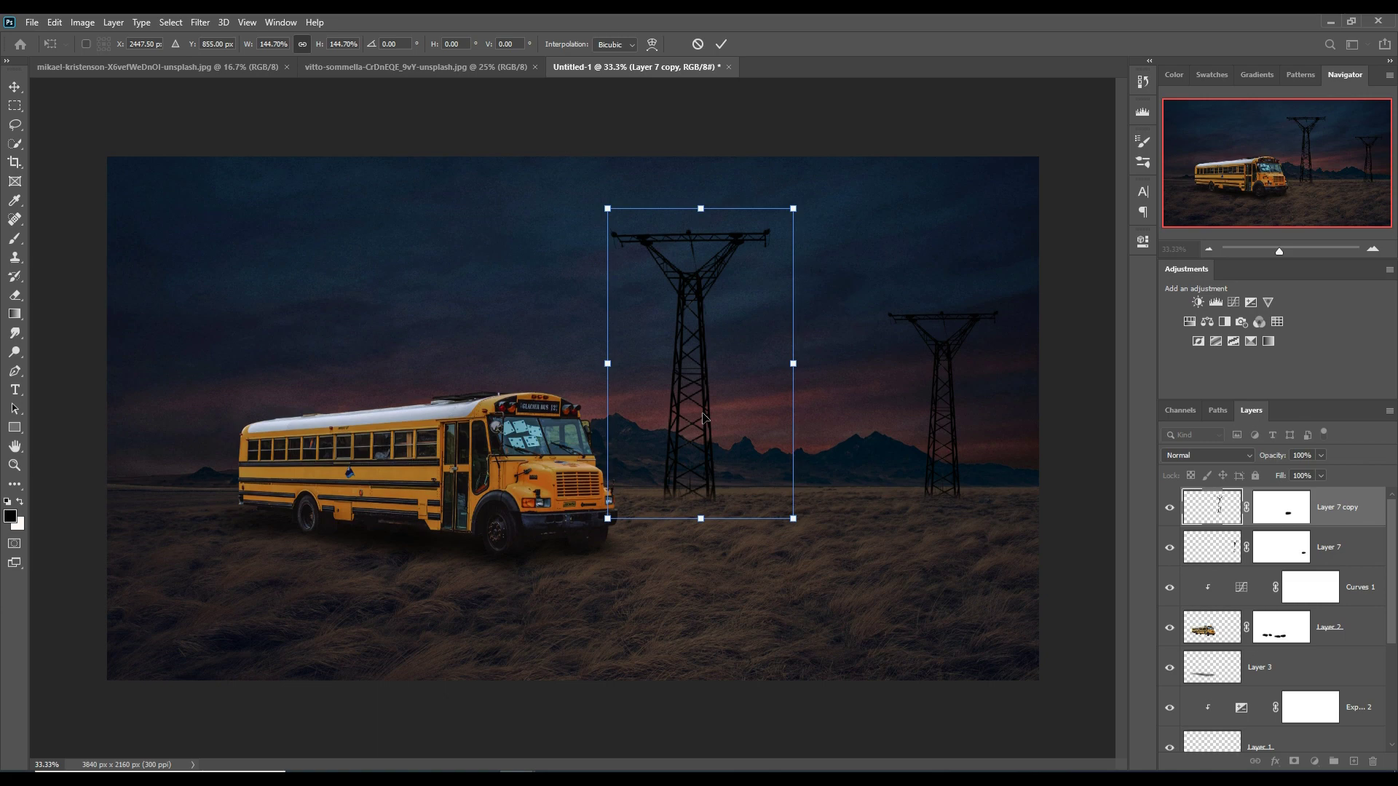
left_click(720, 44)
Add a third, larger pylon copy at the left edge, then select Layer 7 copy 2
right_click(1372, 514)
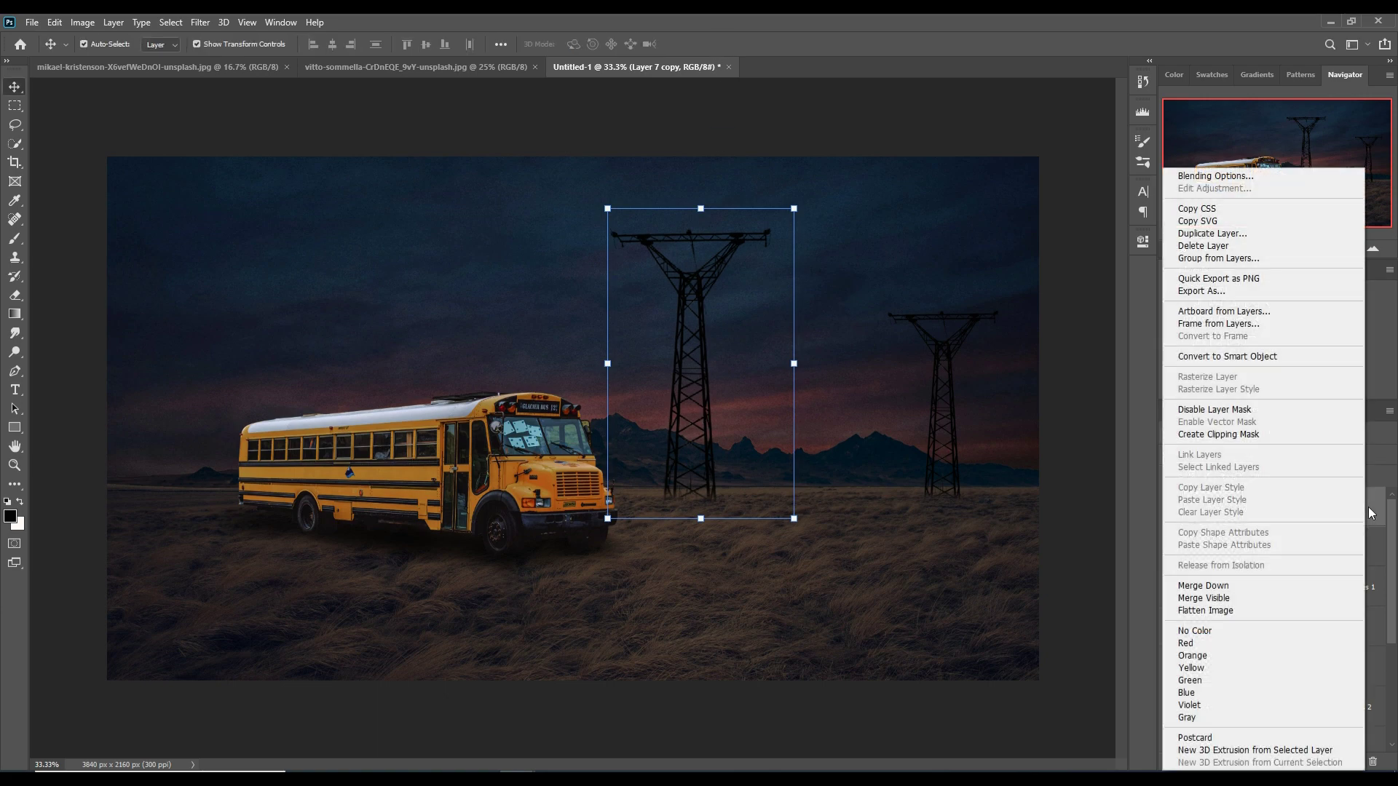
left_click(1198, 234)
left_click(818, 228)
left_click_drag(693, 287, 204, 306)
key("ctrl+t")
left_click_drag(211, 225, 212, 138)
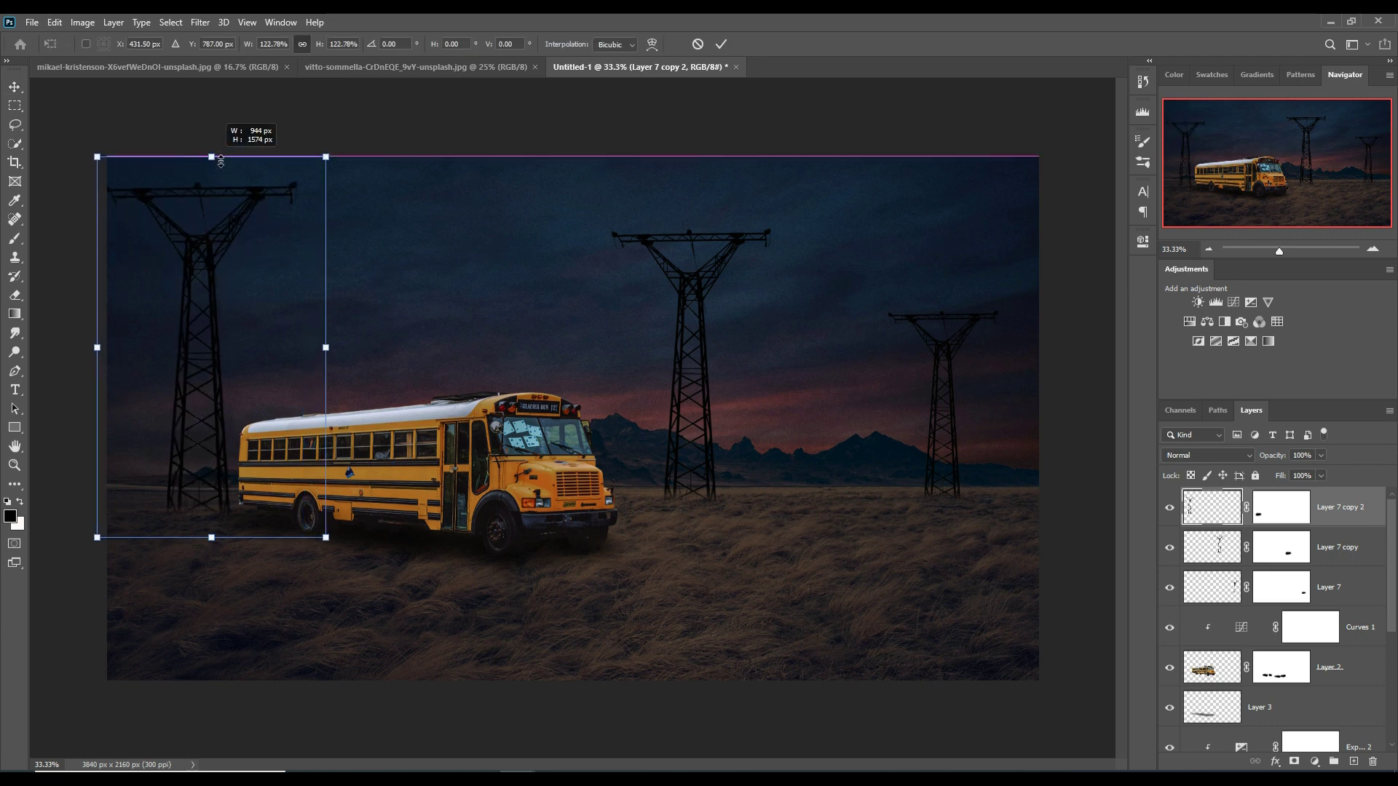
left_click_drag(207, 371, 154, 393)
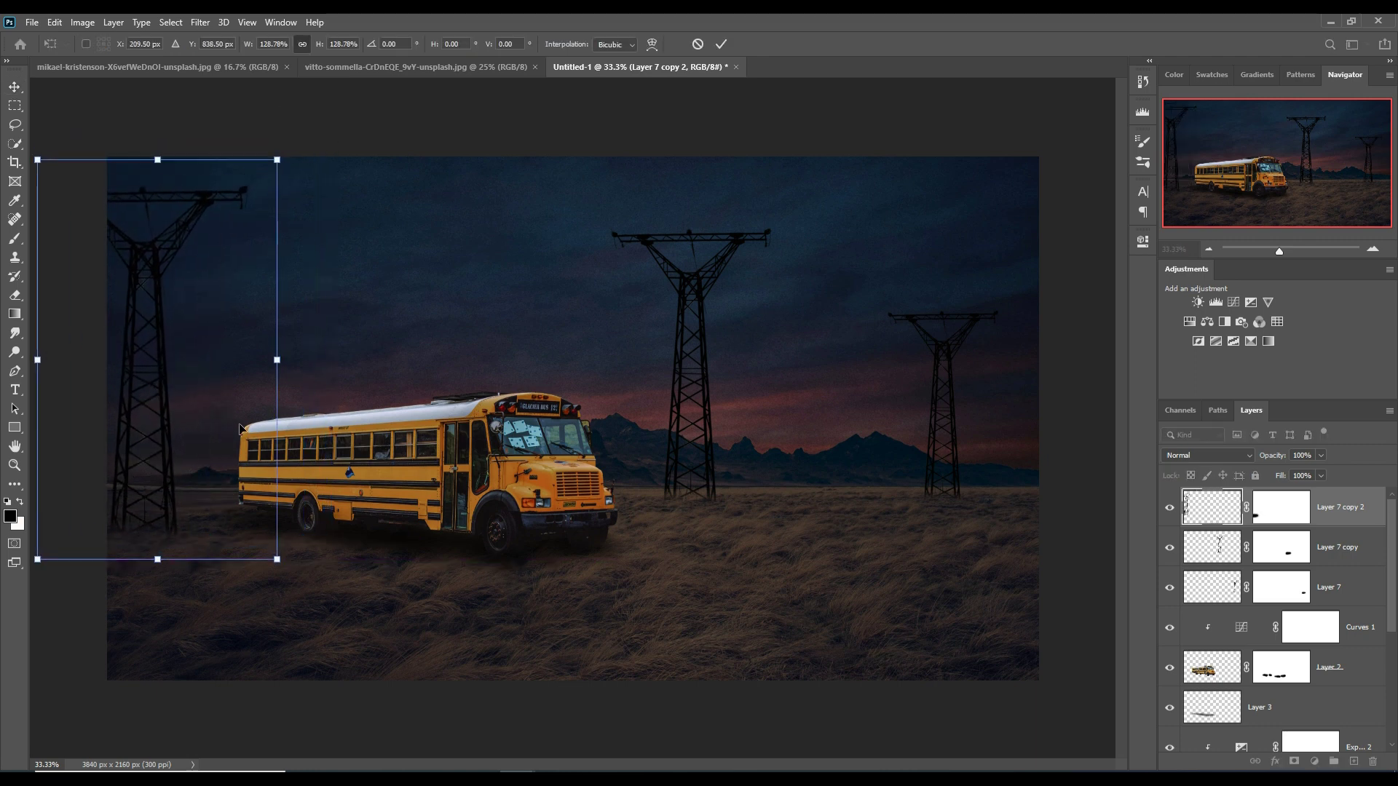
left_click(721, 44)
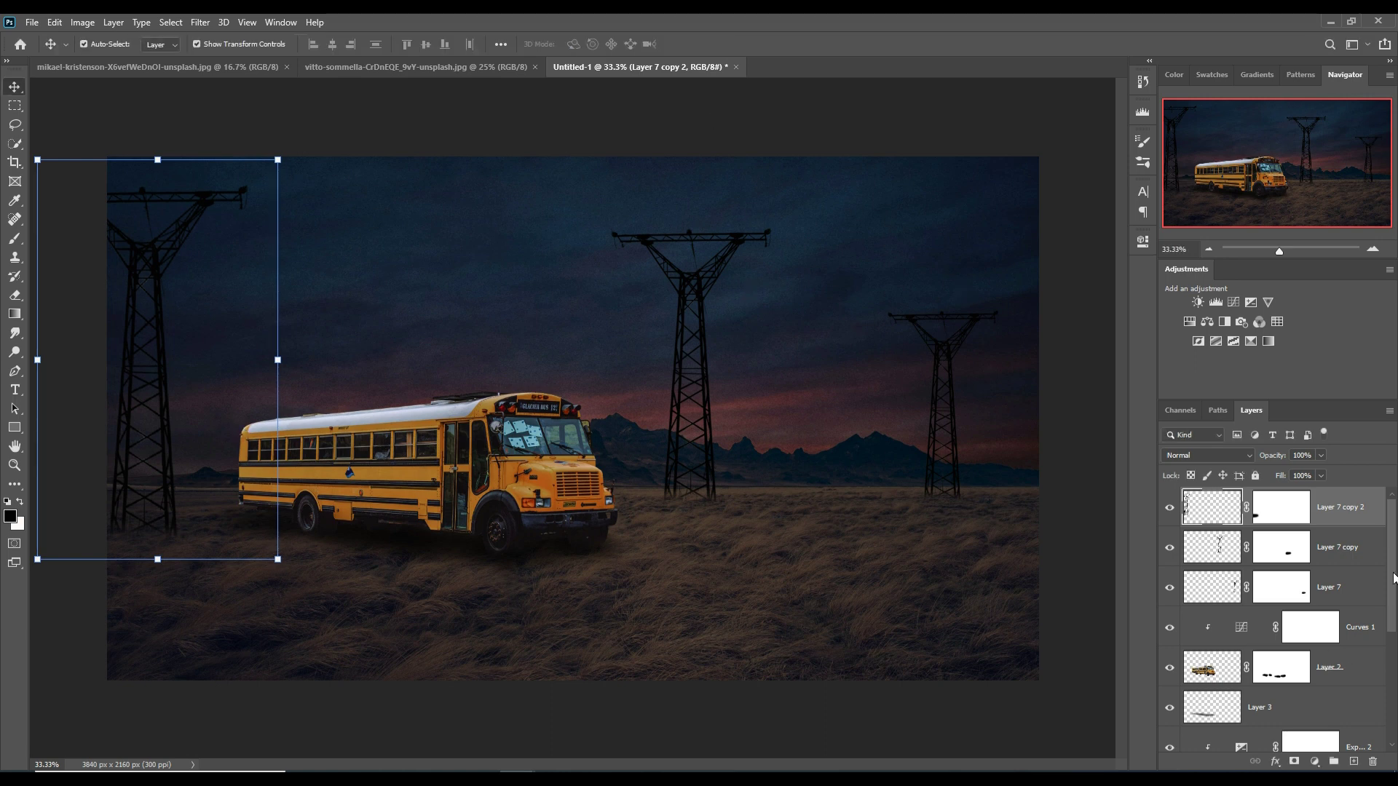
left_click(1389, 597)
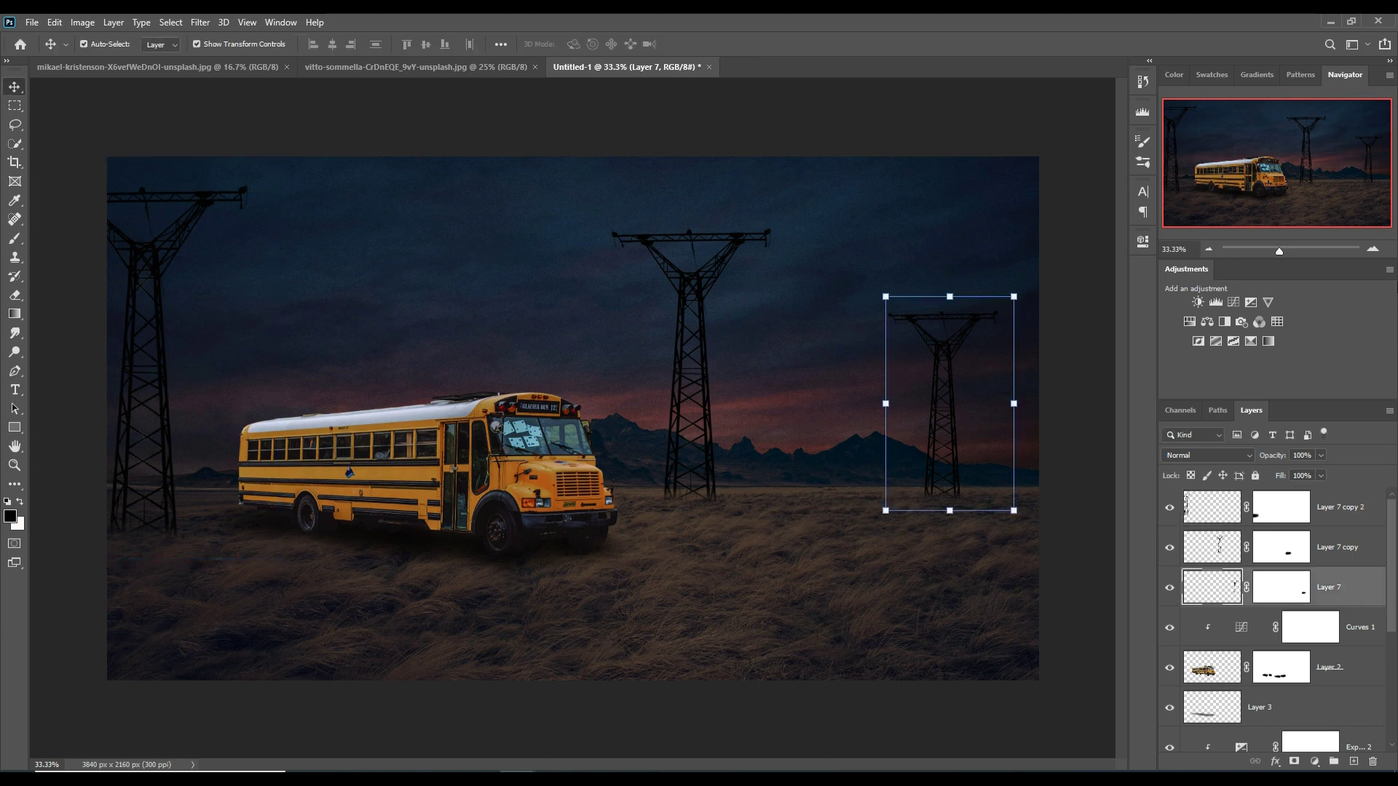
left_click(1375, 519)
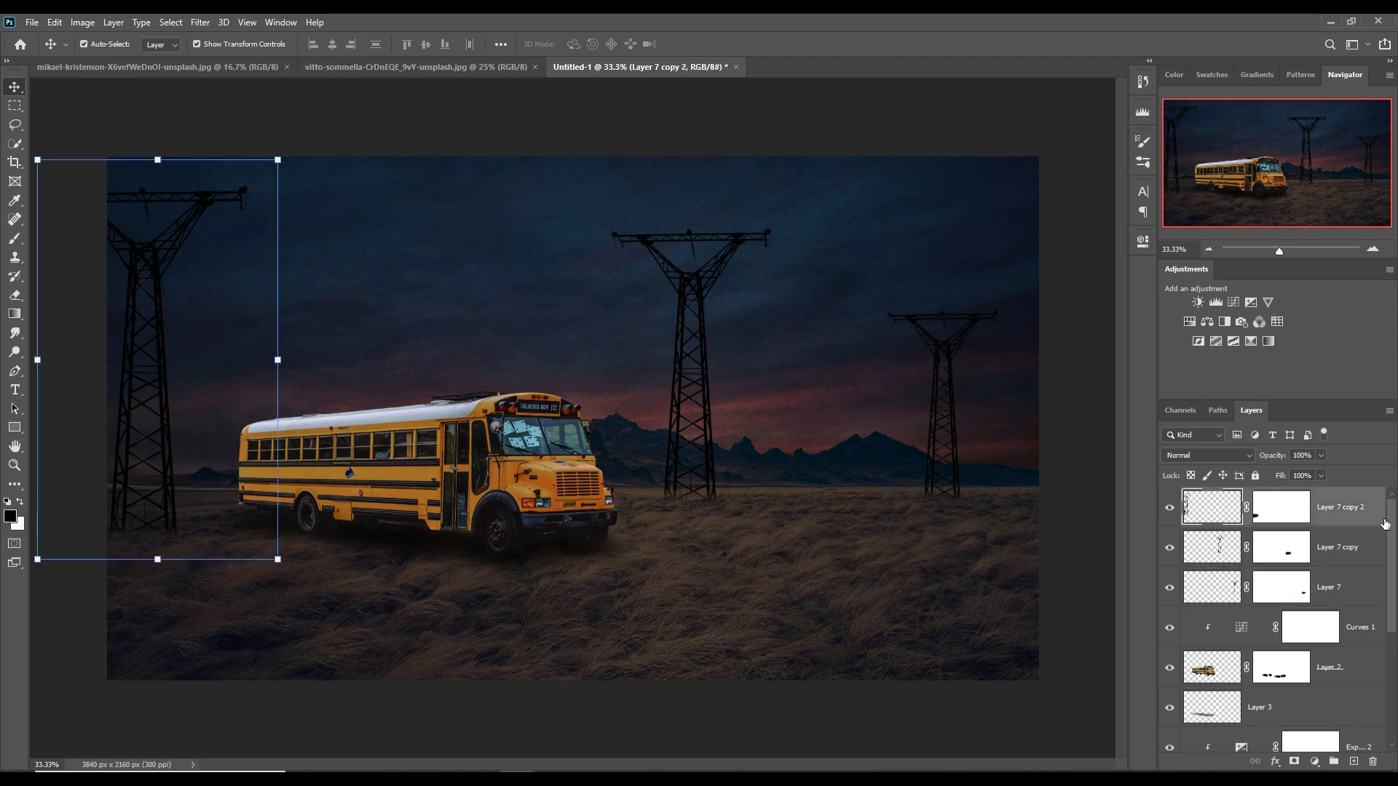
Add Layer 8 and paint soft brush strokes on it at 12% opacity
left_click(1353, 762)
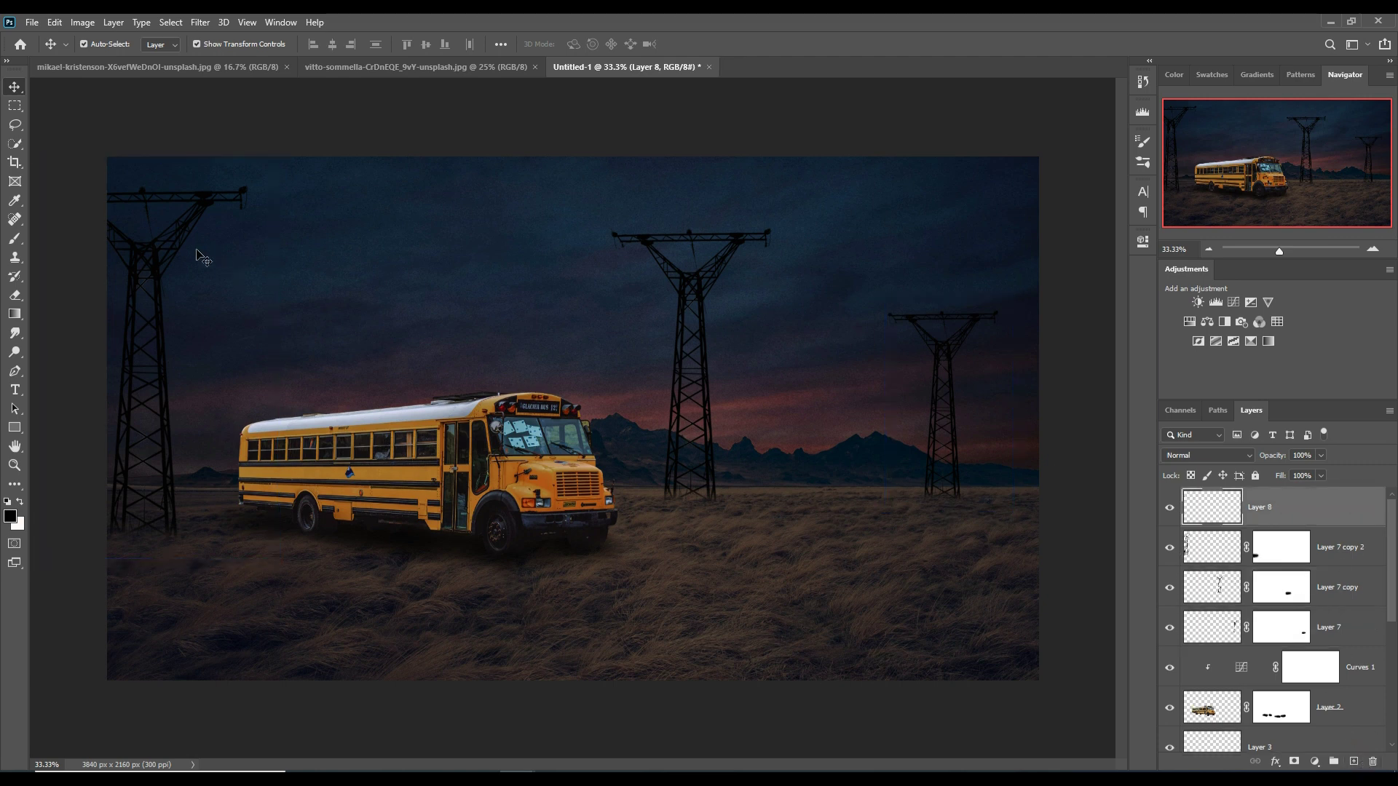
left_click(14, 240)
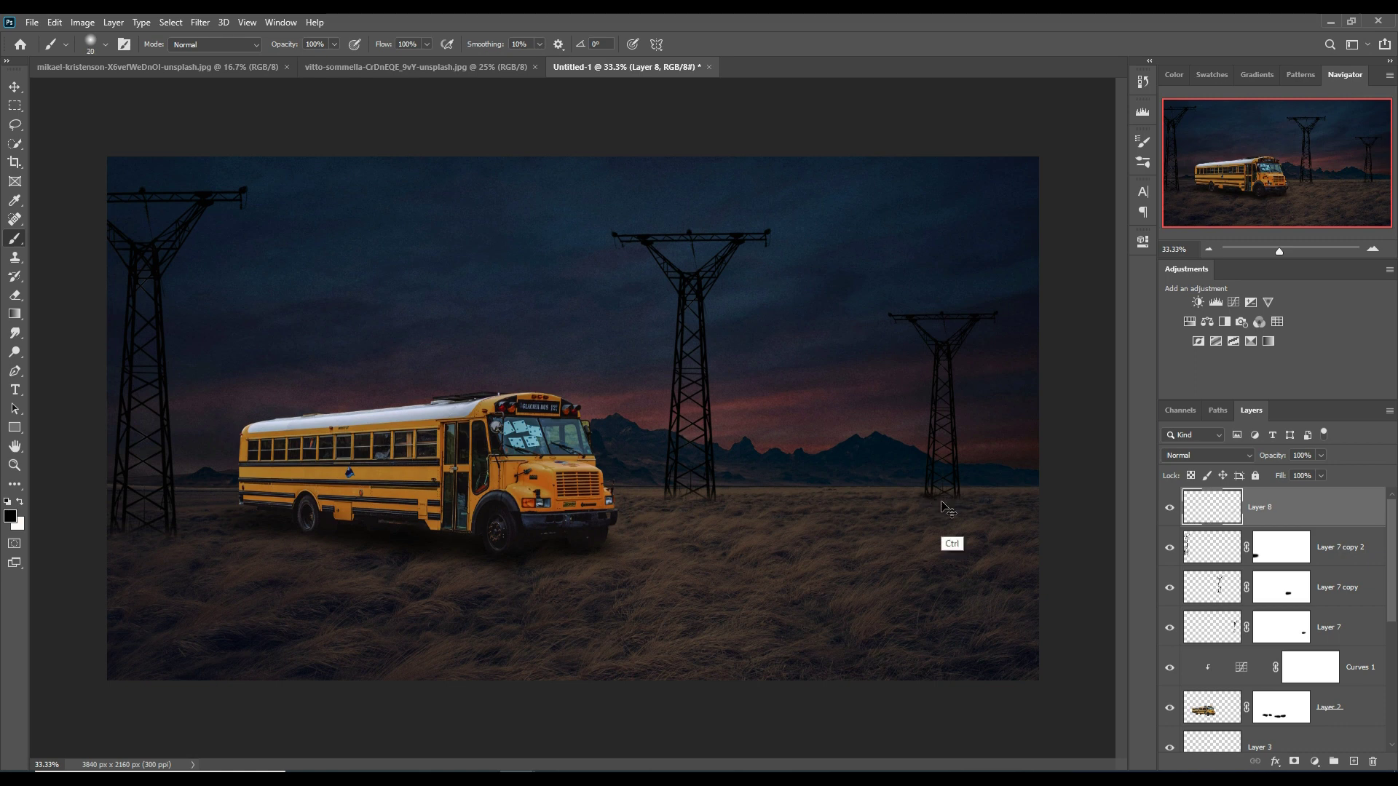
left_click(334, 44)
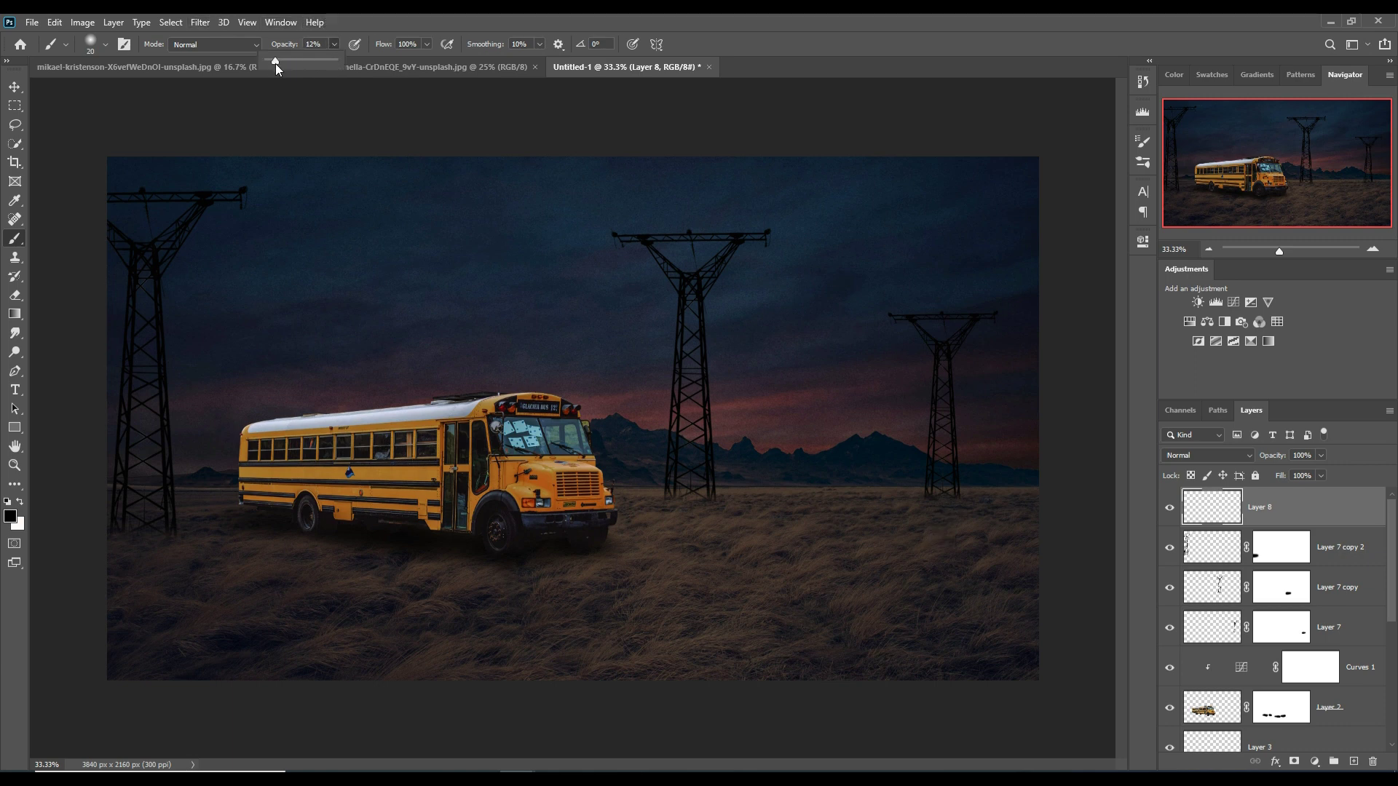
left_click(930, 501)
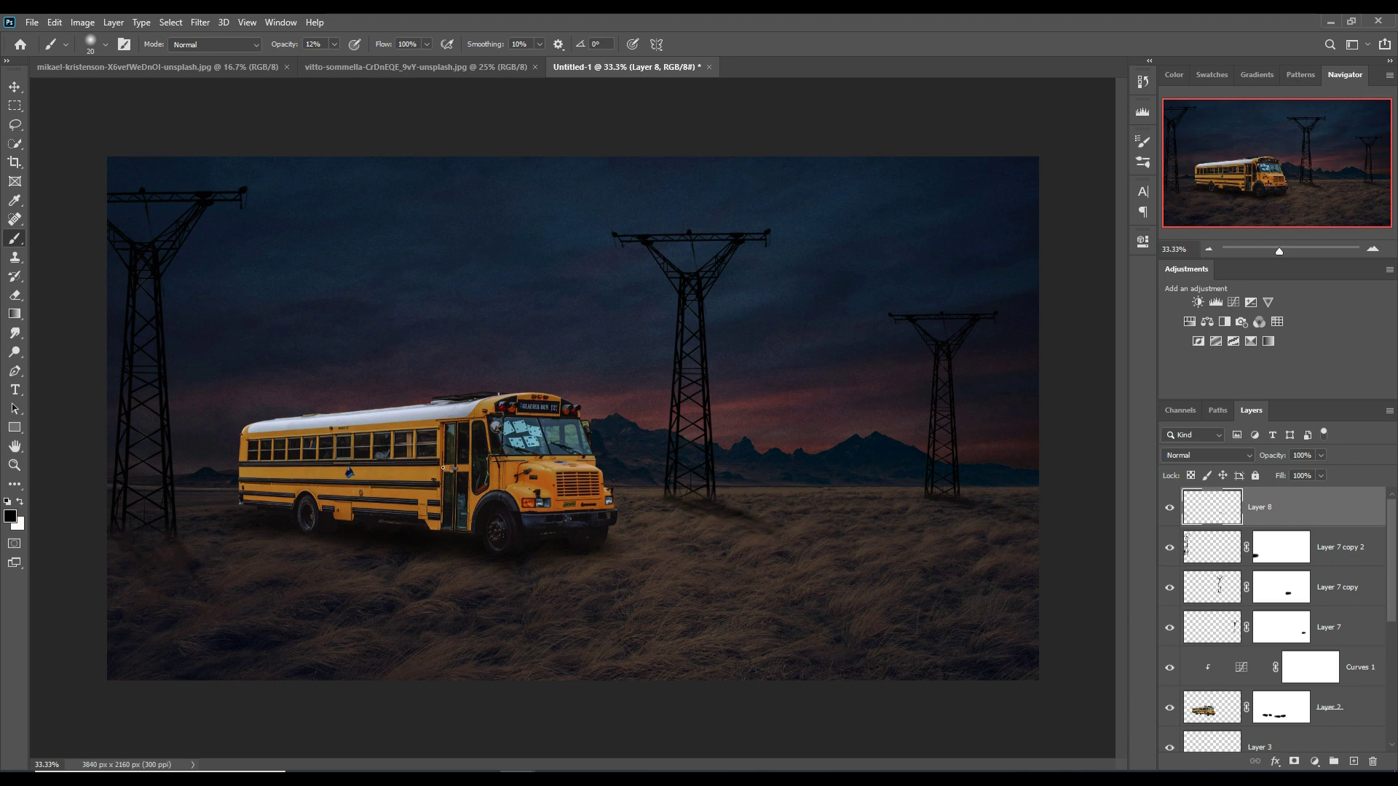
Add an Exposure adjustment layer and bring up the vitto-sommella photo
left_click(1314, 761)
left_click(1339, 605)
left_click(415, 66)
Switch to the Pen tool and zoom in on the vitto-sommella photo to trace the girl
key("p")
key("ctrl+plus")
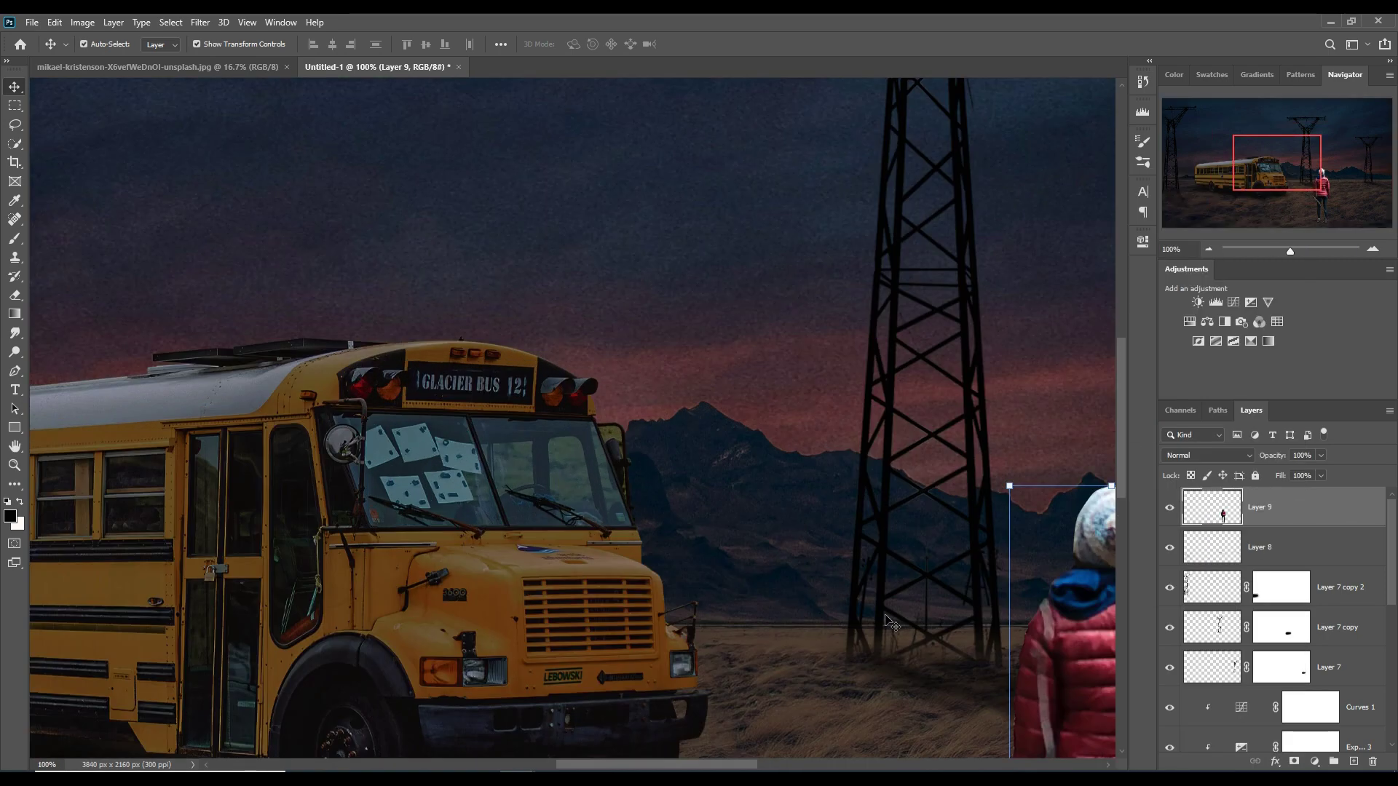
Draw a lasso selection around the girl's legs, then deselect it
left_click(14, 127)
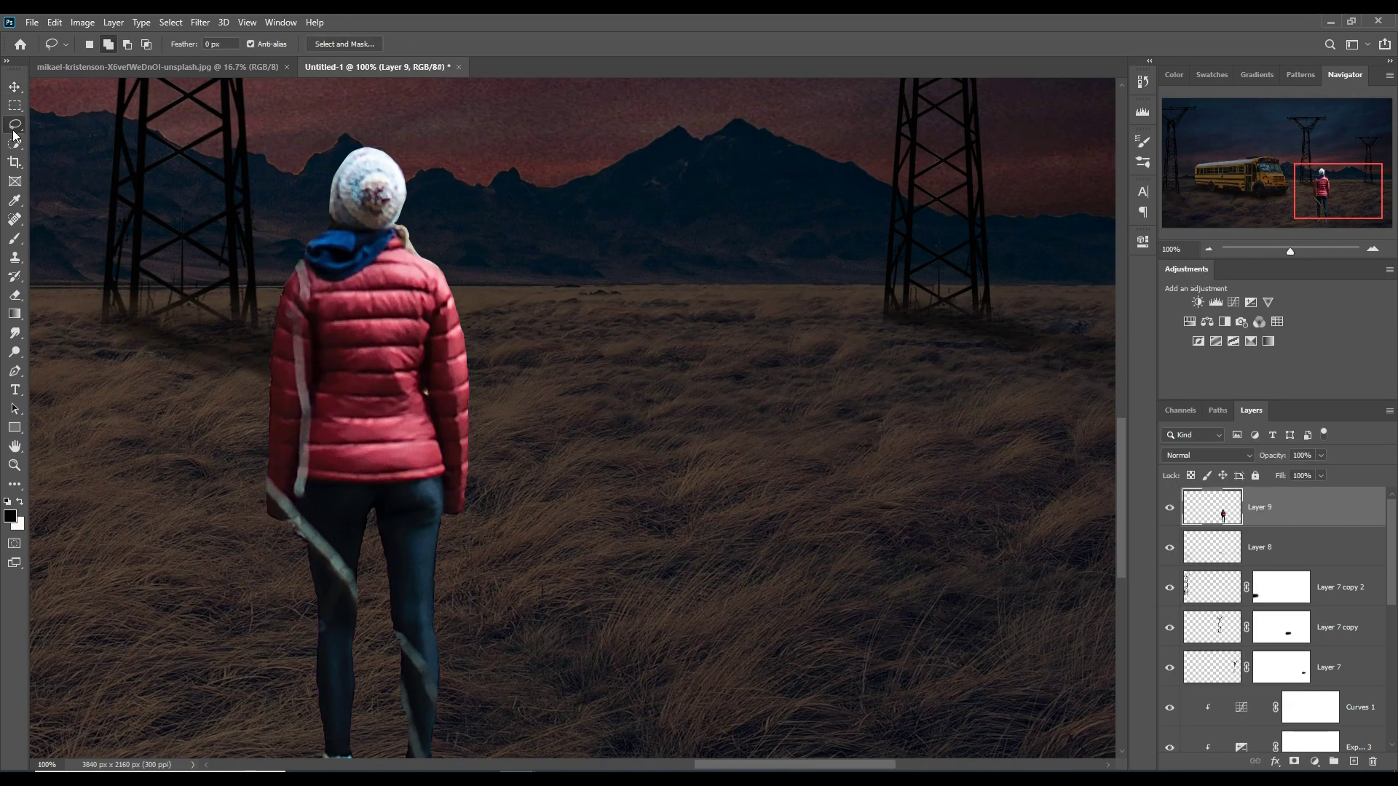
left_click_drag(296, 500, 300, 514)
left_click_drag(300, 514, 297, 526)
left_click(170, 23)
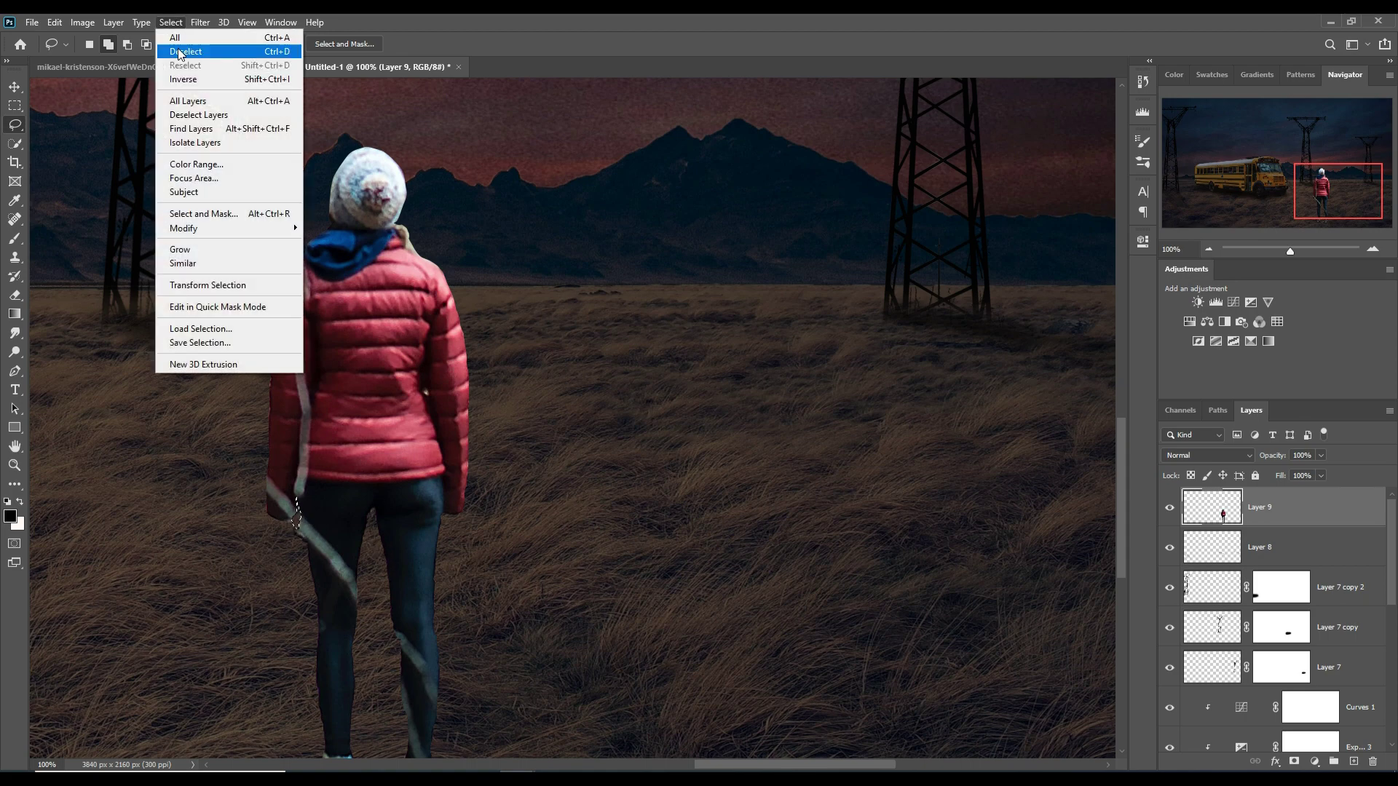
left_click(185, 51)
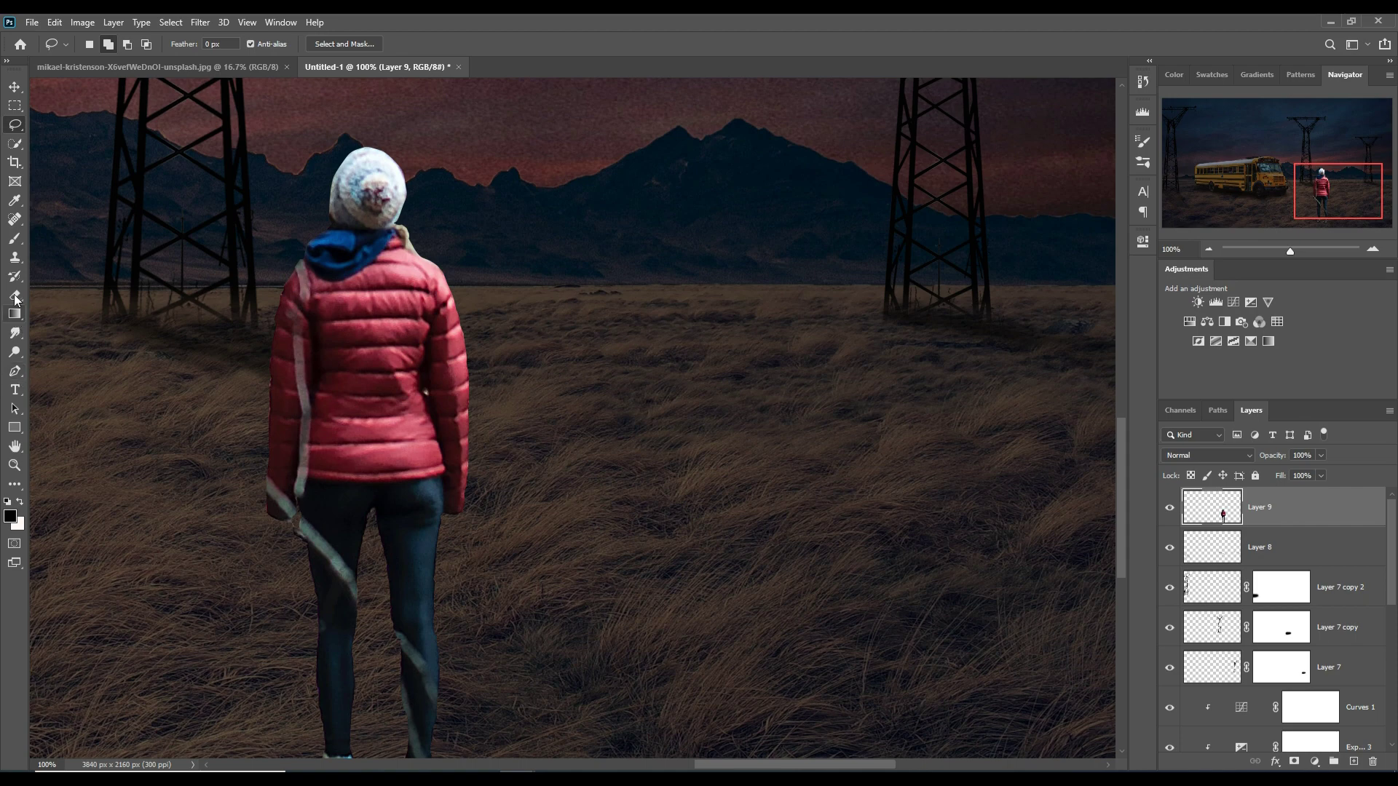
Clone dark denim over the grey stripe on both legs of the girl's jeans
left_click(15, 257)
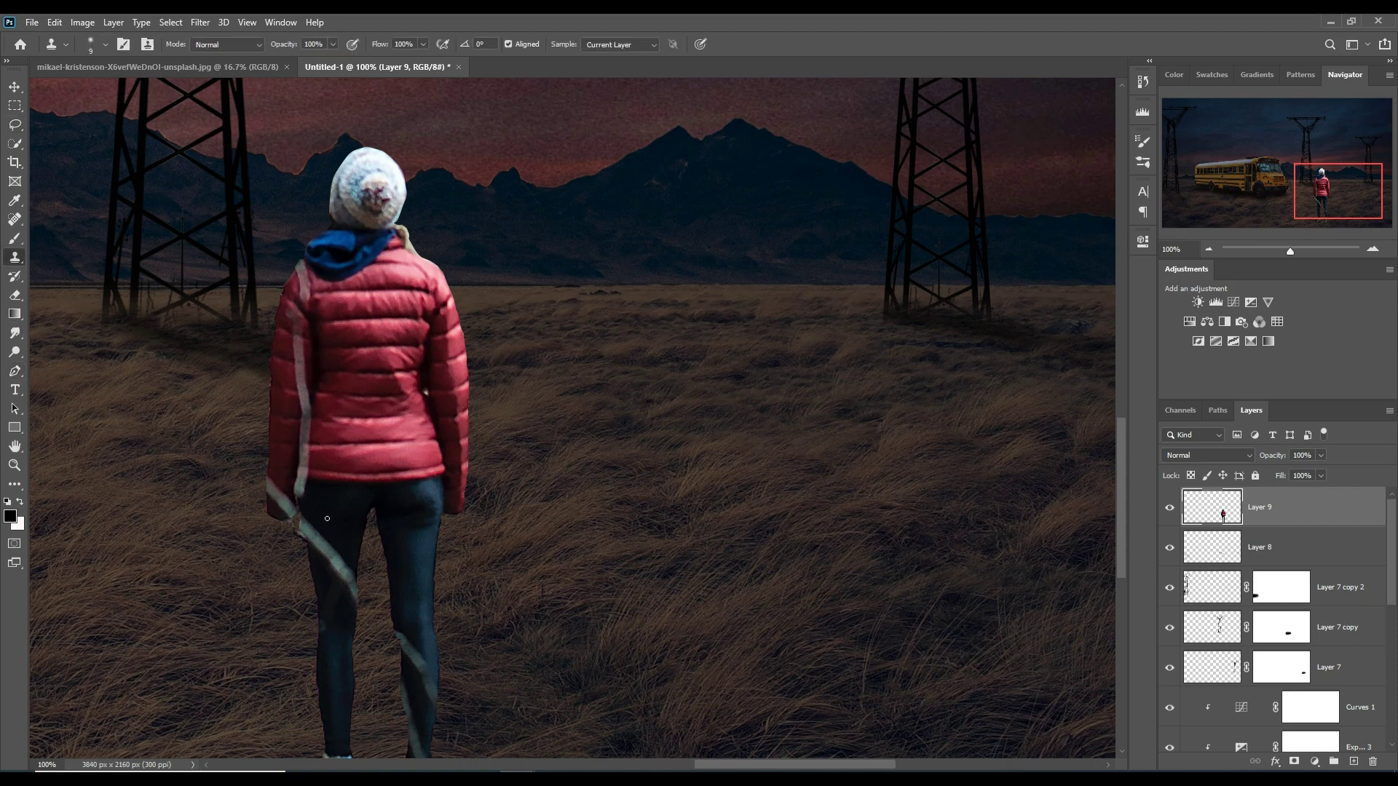
left_click(321, 515, "alt")
mouse_move(313, 545)
left_mouse_down()
mouse_move(323, 536)
mouse_move(347, 570)
left_mouse_up()
left_click(340, 516, "alt")
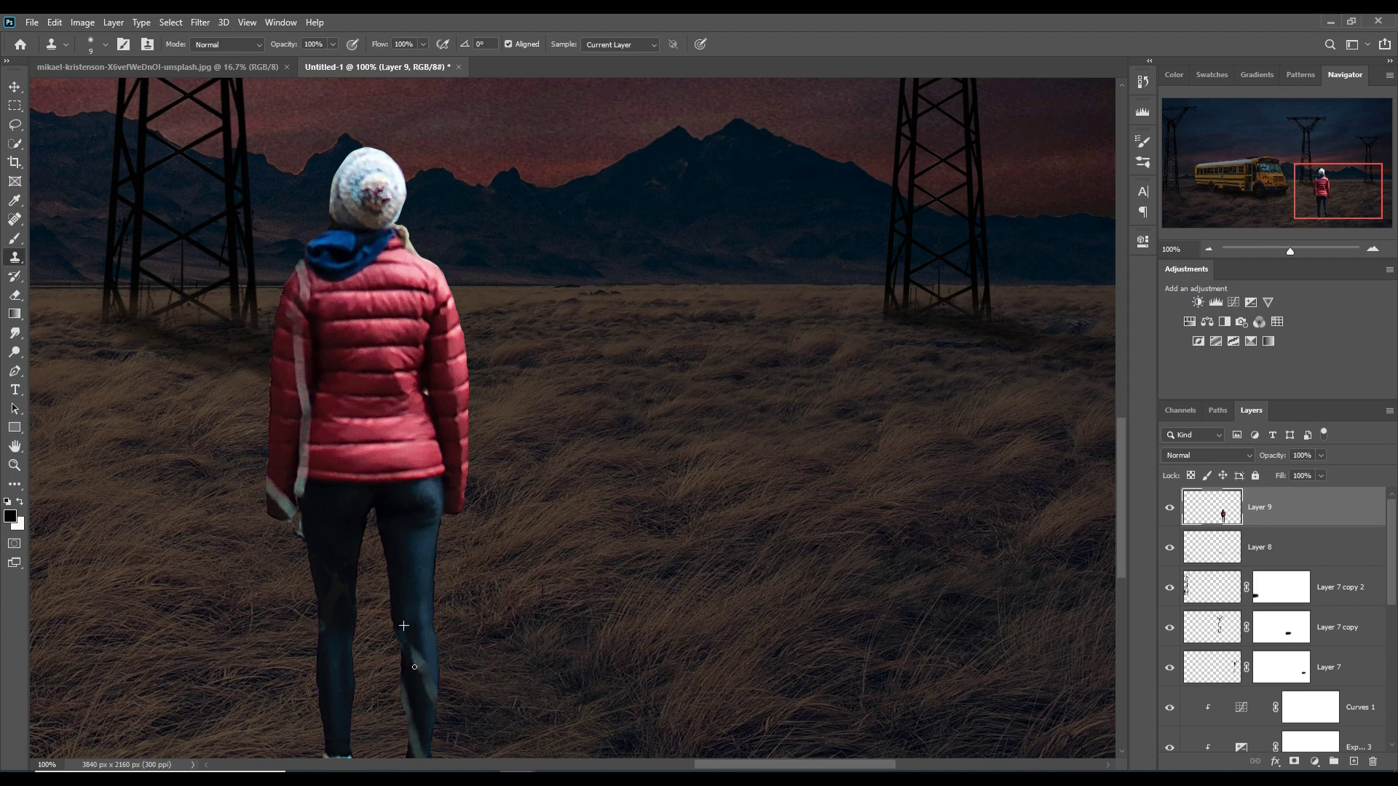
left_click_drag(414, 667, 415, 646)
mouse_move(425, 698)
left_mouse_down()
mouse_move(407, 692)
mouse_move(417, 730)
left_mouse_up()
left_click_drag(483, 680, 512, 473)
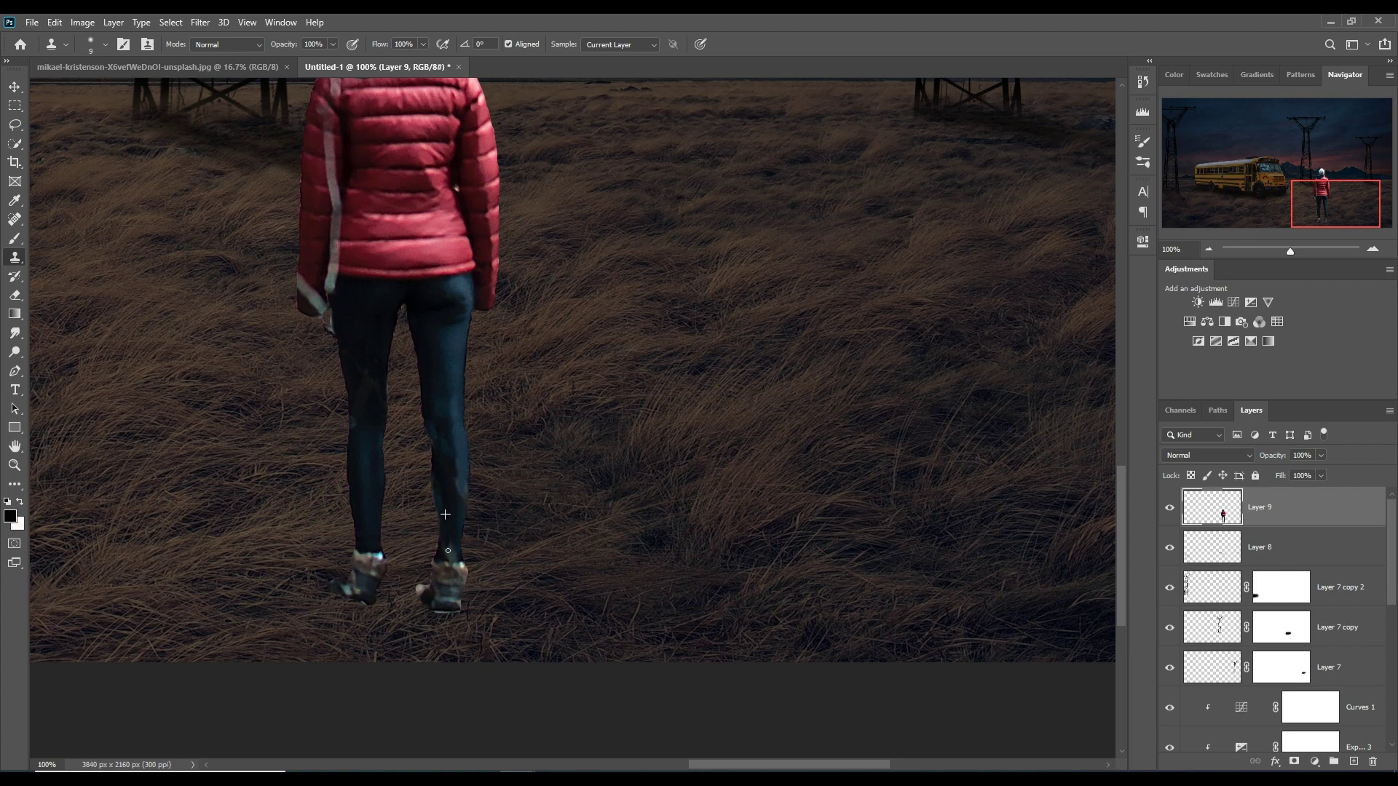
Clone the red jacket's sleeve and shoulder edges smooth using nearby samples
mouse_move(310, 277)
left_mouse_down()
mouse_move(303, 292)
mouse_move(324, 296)
left_mouse_up()
left_click(331, 261, "alt")
left_click_drag(384, 231, 411, 426)
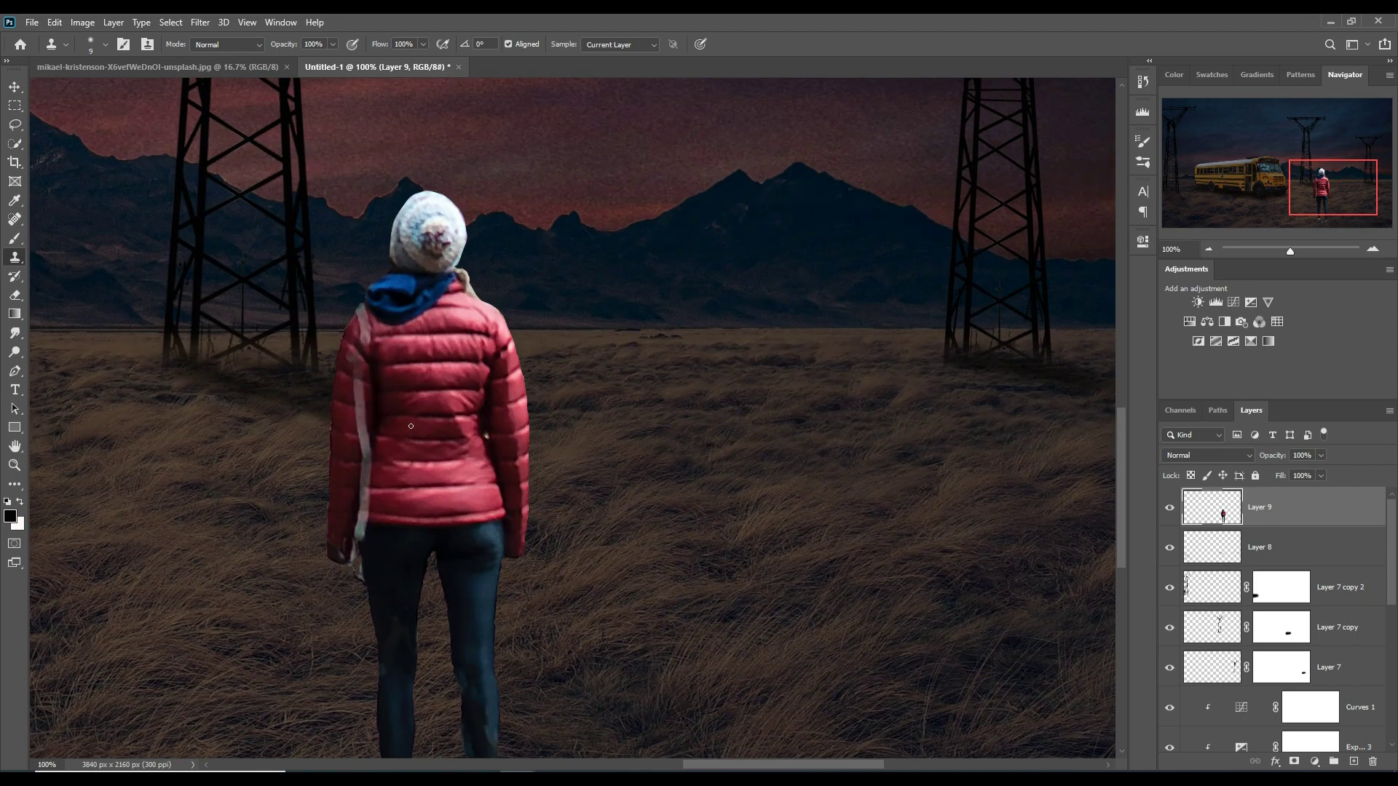
left_click_drag(356, 343, 362, 313)
left_click_drag(368, 336, 370, 349)
left_click(349, 383, "alt")
left_click(359, 384)
left_click_drag(361, 399, 360, 407)
left_click(14, 87)
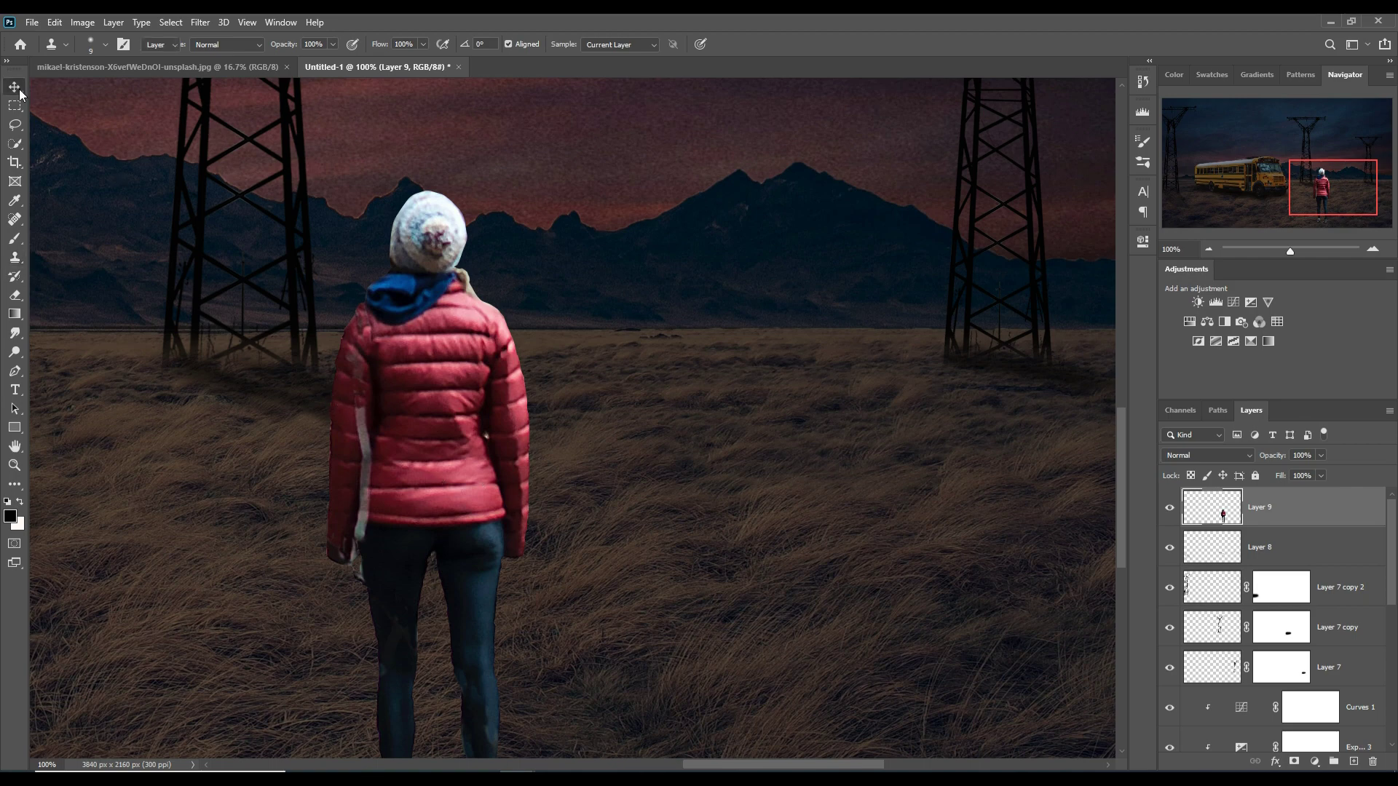
key("ctrl+minus")
key("ctrl+minus")
key("ctrl+minus")
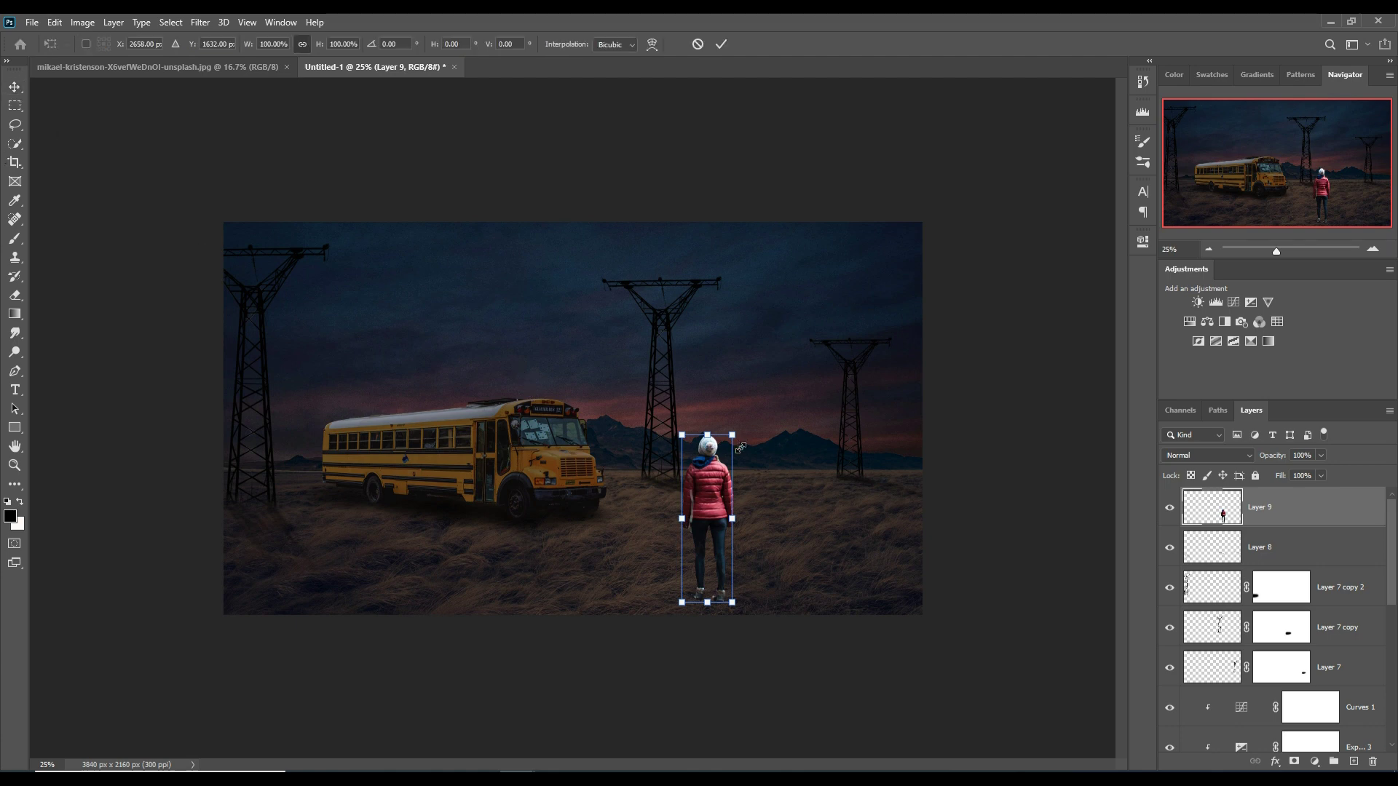
Scale the girl to about three-quarters, skew her onto the grass, and add a Layer 9 mask
left_click_drag(731, 435, 720, 478)
left_click_drag(709, 553, 725, 542)
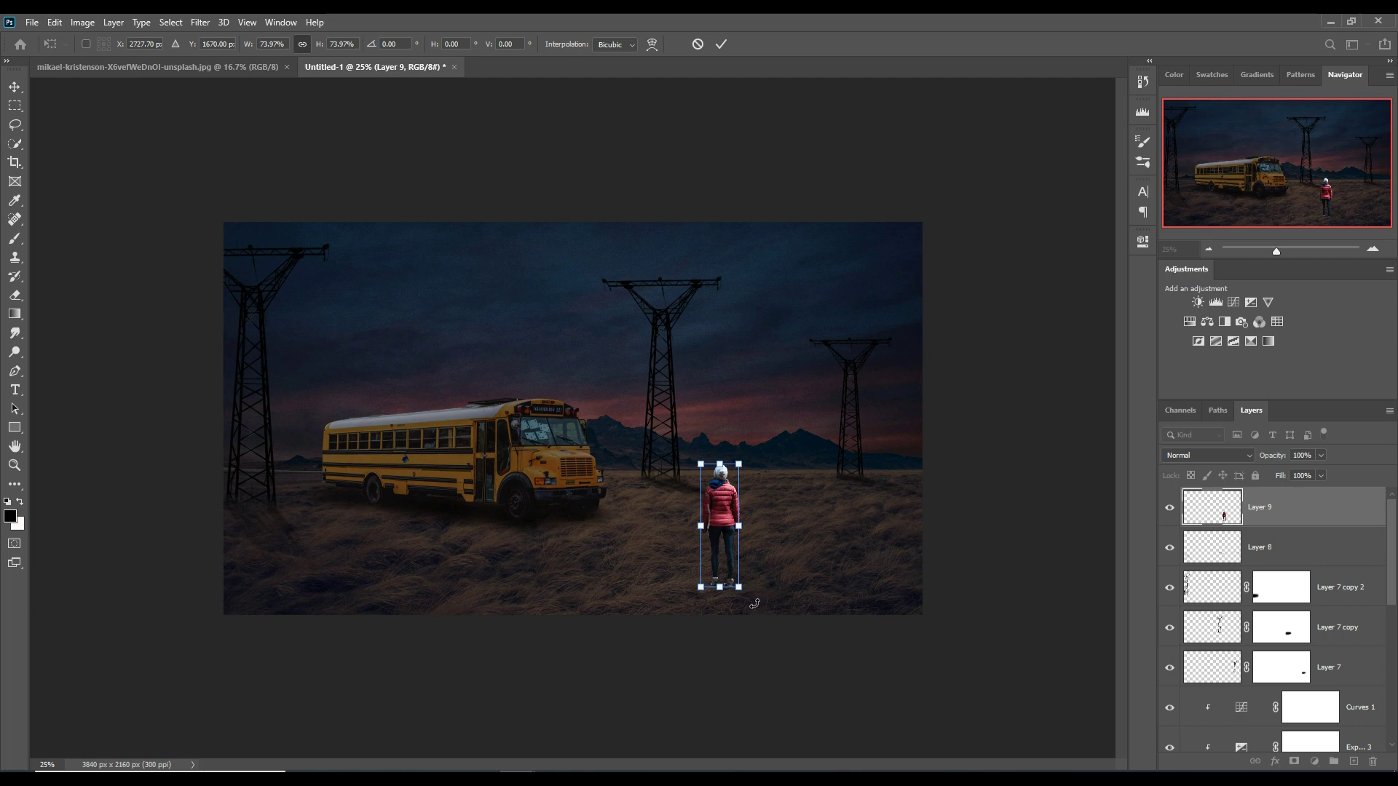
left_click_drag(742, 593, 744, 583)
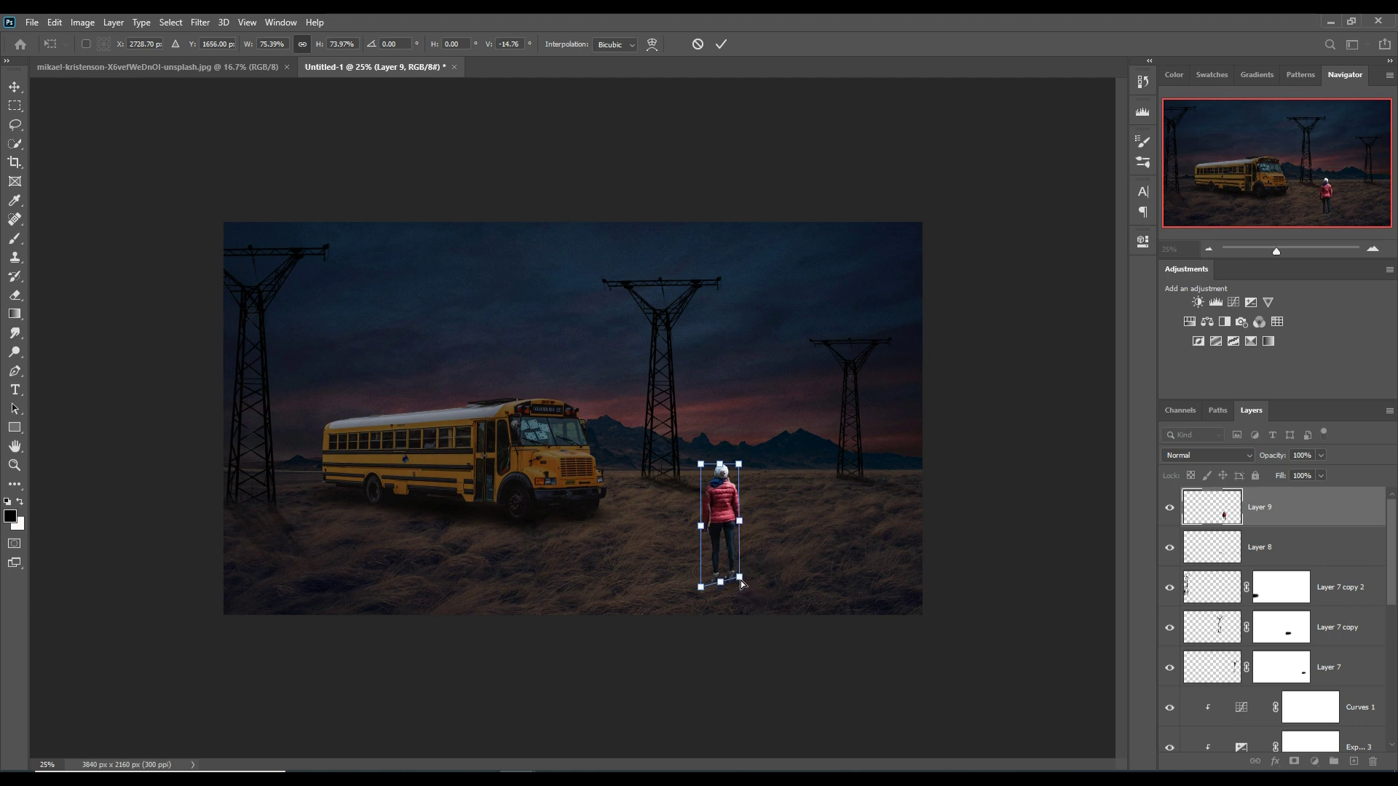
left_click_drag(742, 583, 741, 584)
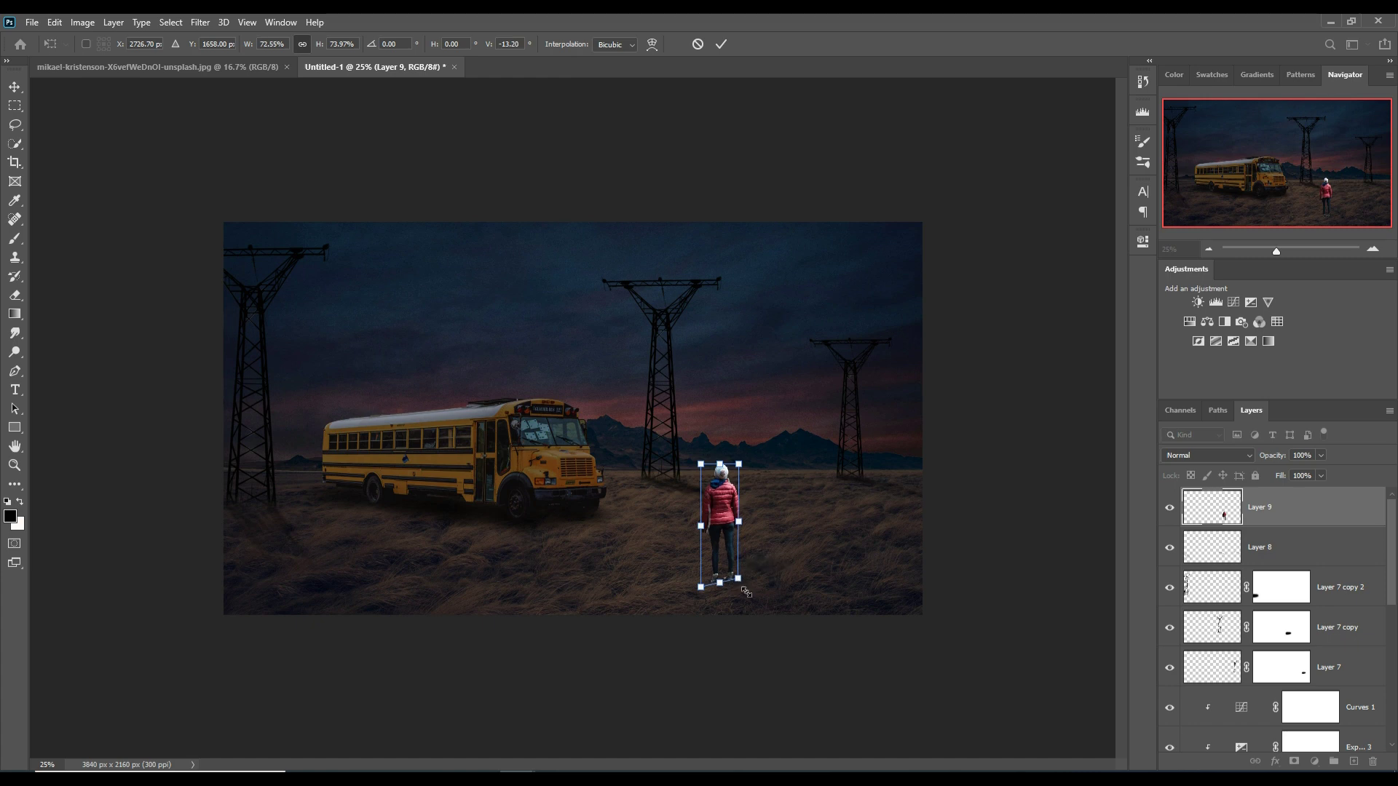
left_click_drag(741, 466, 743, 466)
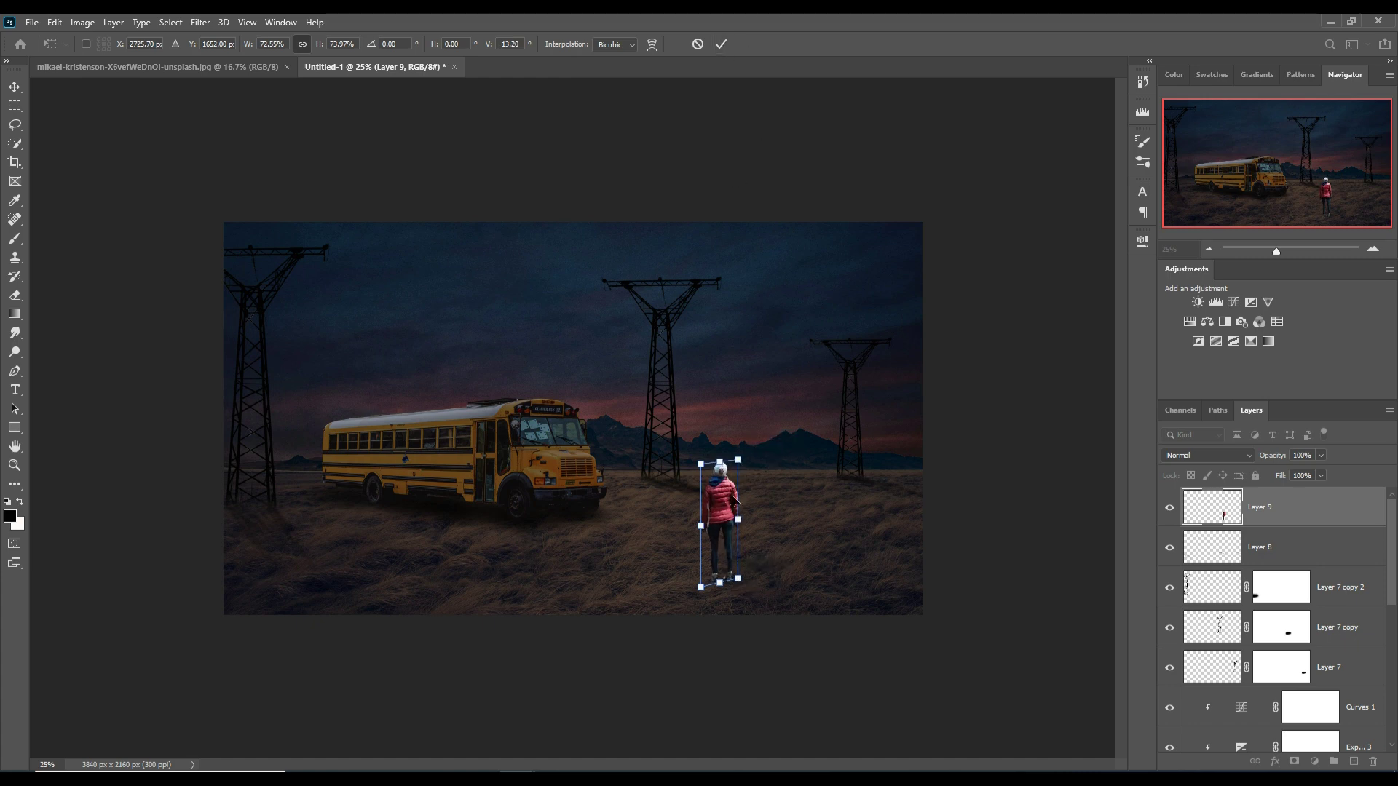
left_click(721, 44)
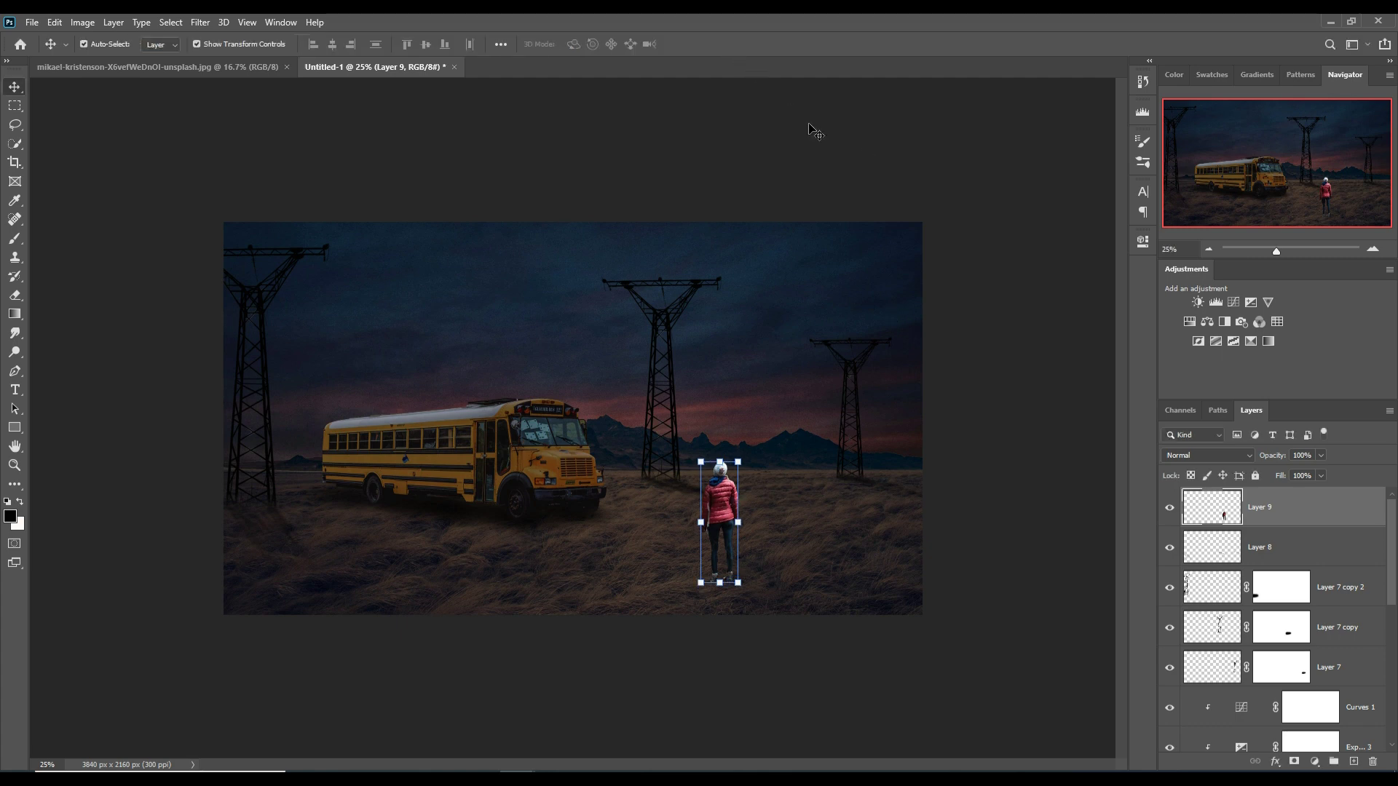
left_click(1293, 761)
left_click(15, 239)
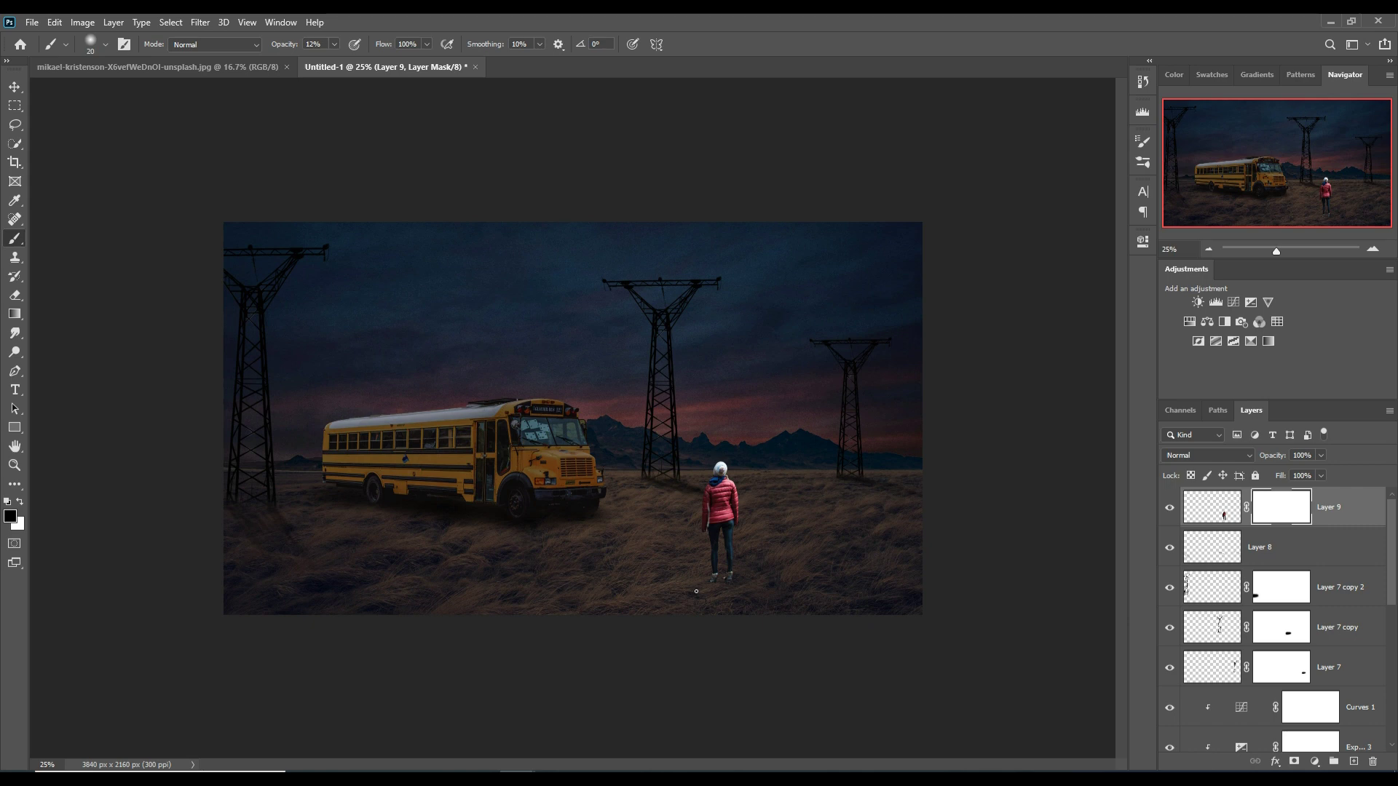
Paint black with a size-150, 53% opacity brush around the girl's feet, then add Layer 10
key("bracketright")
key("bracketright")
key("bracketright")
left_click(334, 44)
left_click(722, 601)
mouse_move(744, 591)
left_mouse_down()
mouse_move(757, 583)
mouse_move(731, 591)
left_mouse_up()
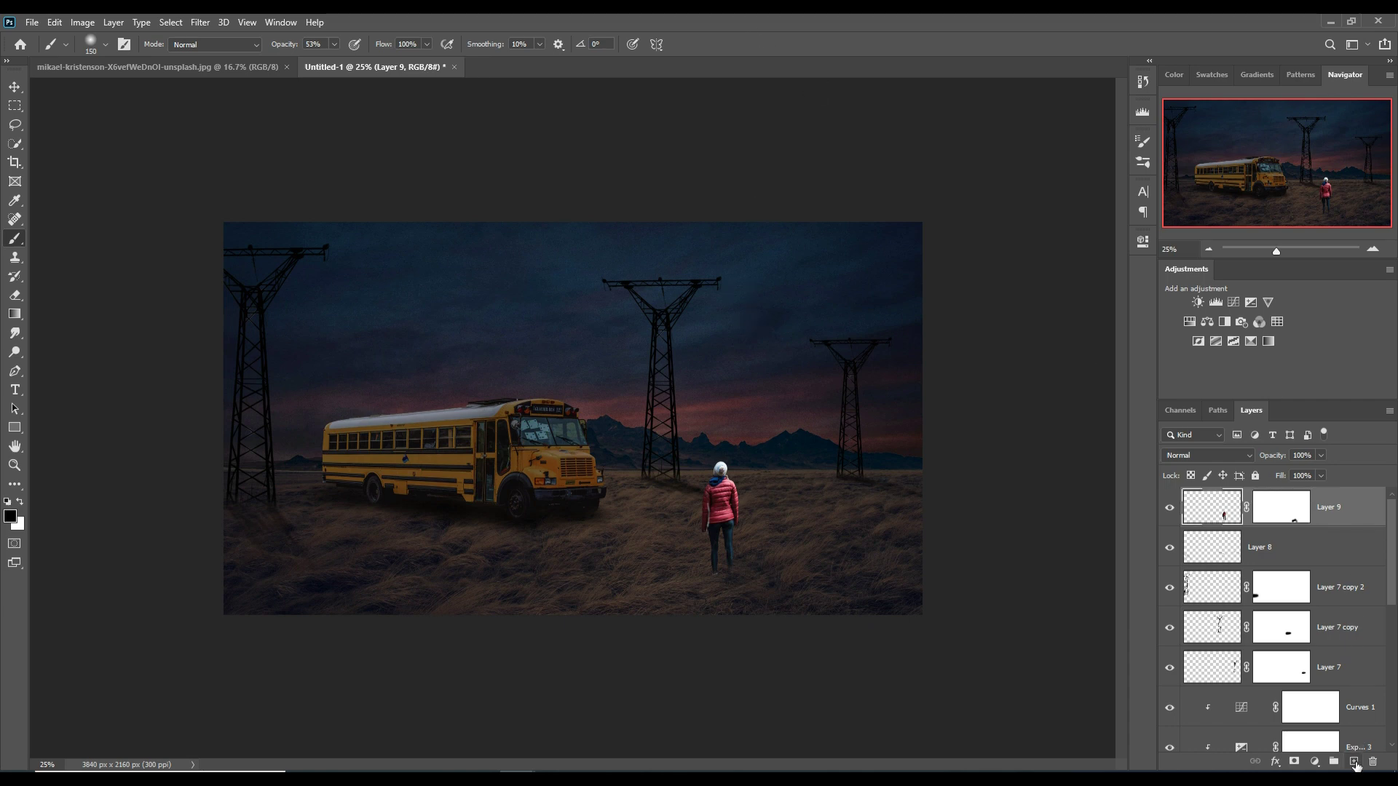
left_click(1353, 761)
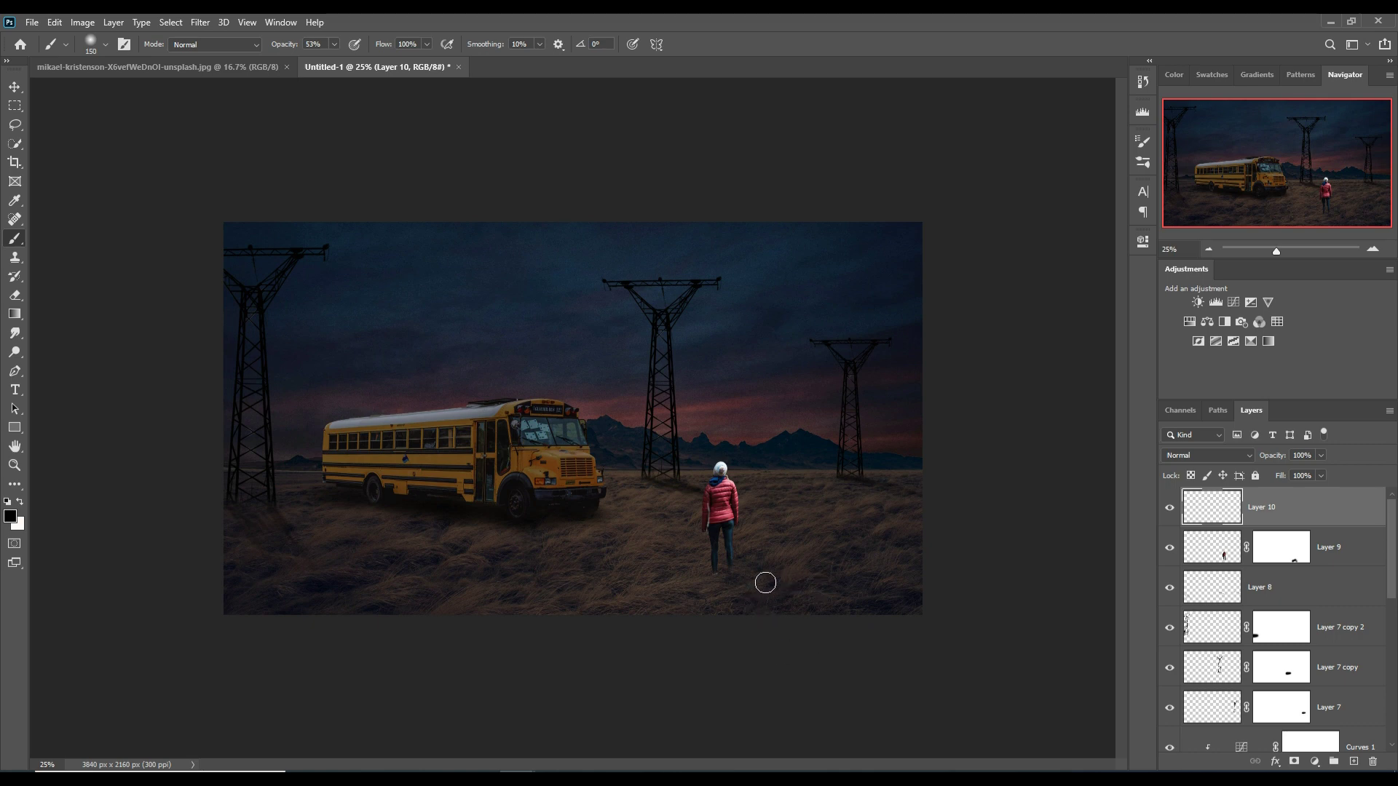
Paint a soft black shadow from the girl's feet across the grass with a size-60 brush
key("bracketleft")
key("bracketleft")
key("bracketleft")
left_click_drag(733, 575, 746, 585)
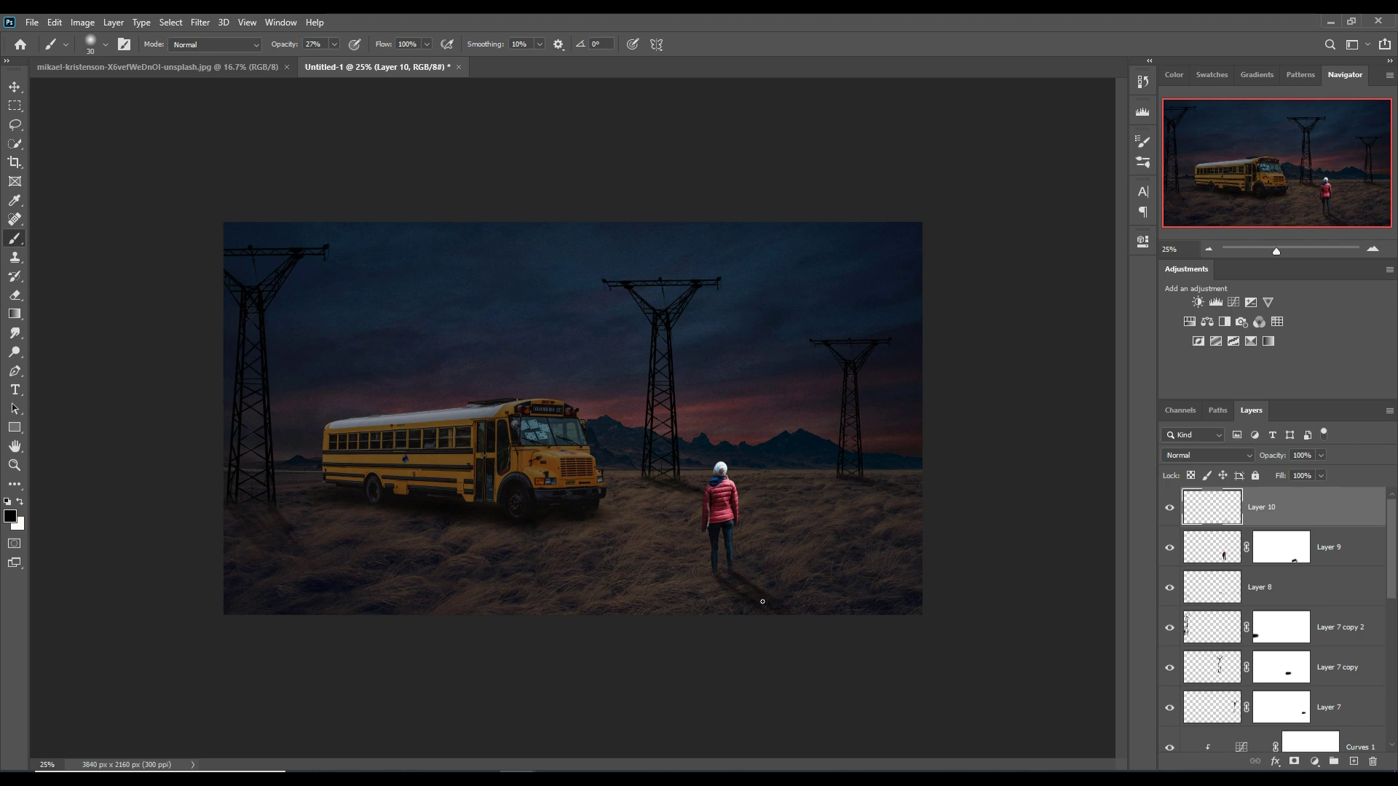
left_click(14, 87)
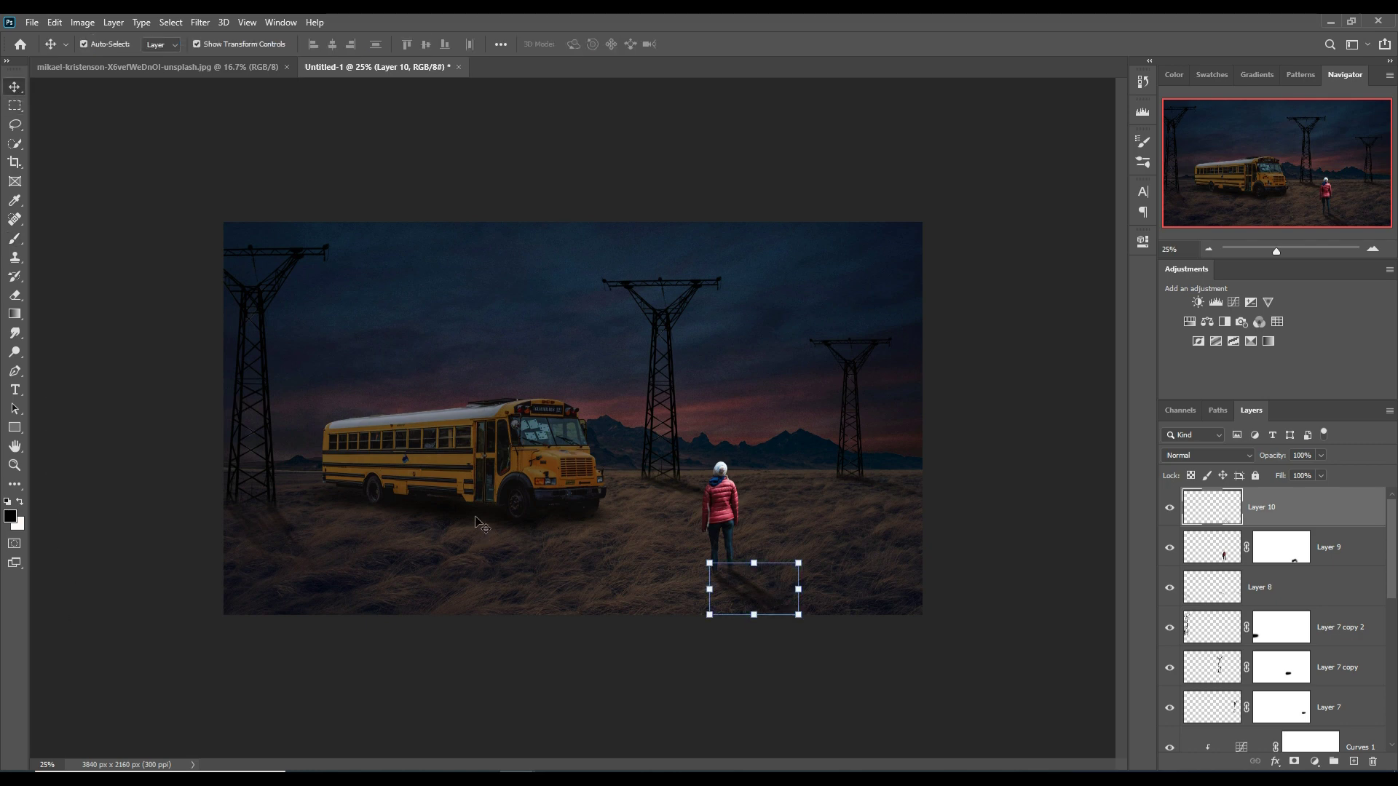
left_click(410, 466)
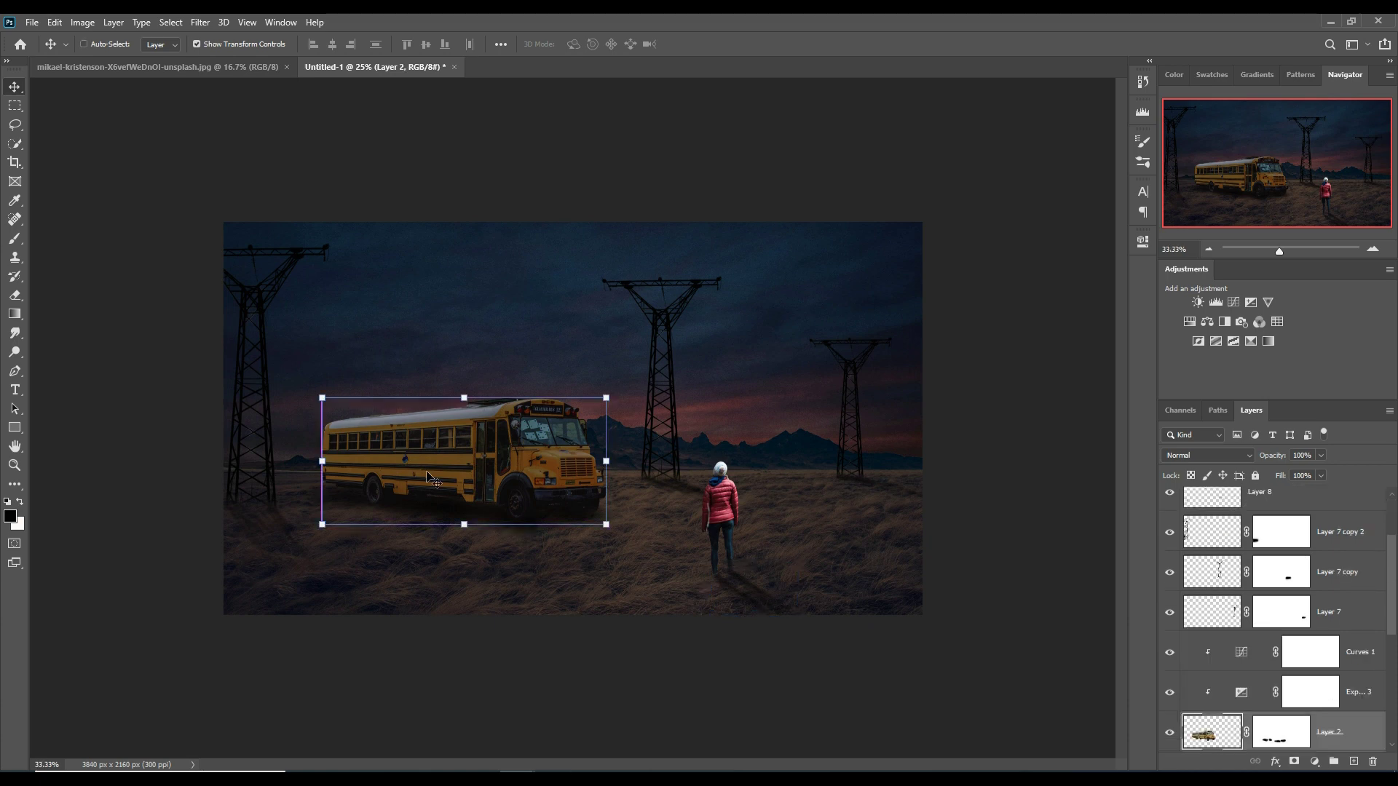
Add a new layer above Curves 1 and clip it to the layer below
key("ctrl+plus")
left_click(1363, 648)
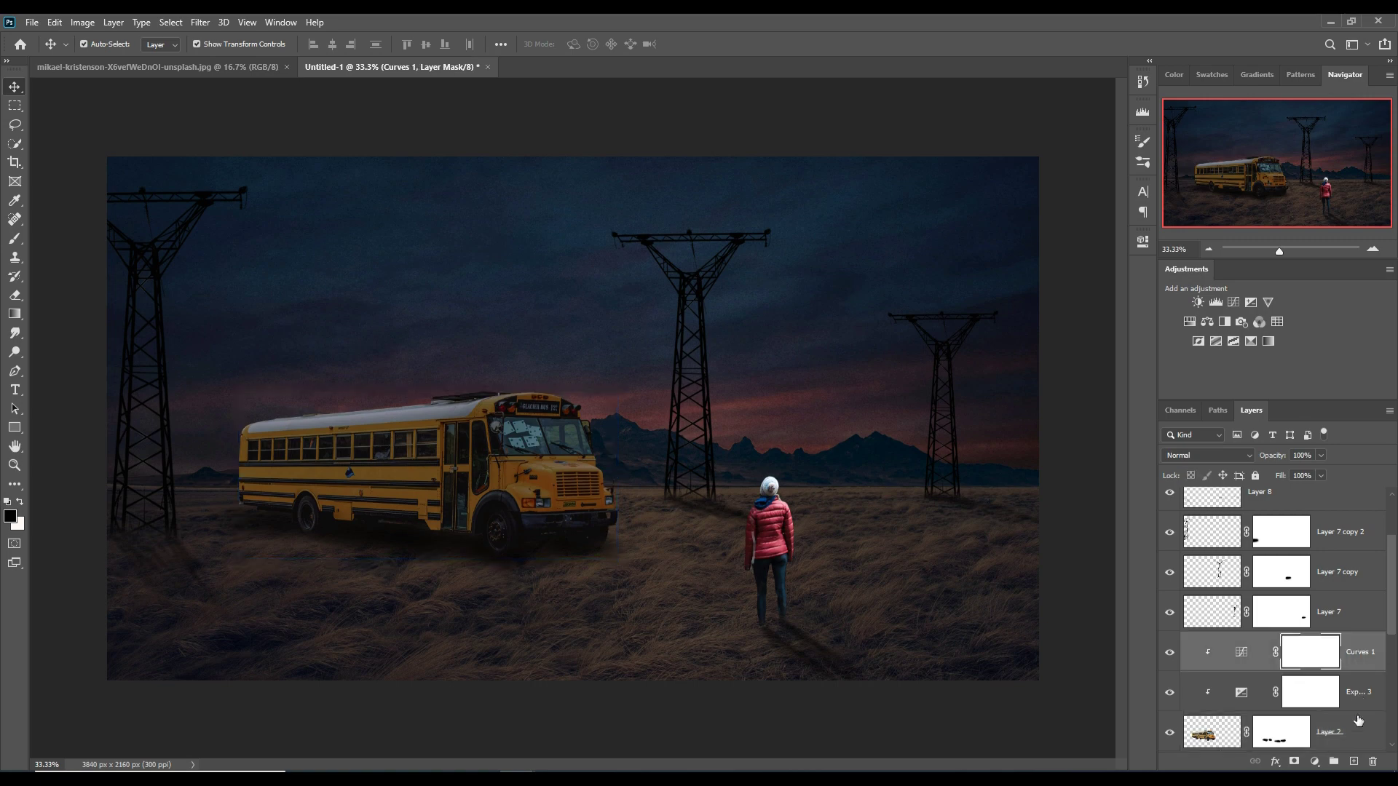
left_click(1355, 761)
right_click(1296, 652)
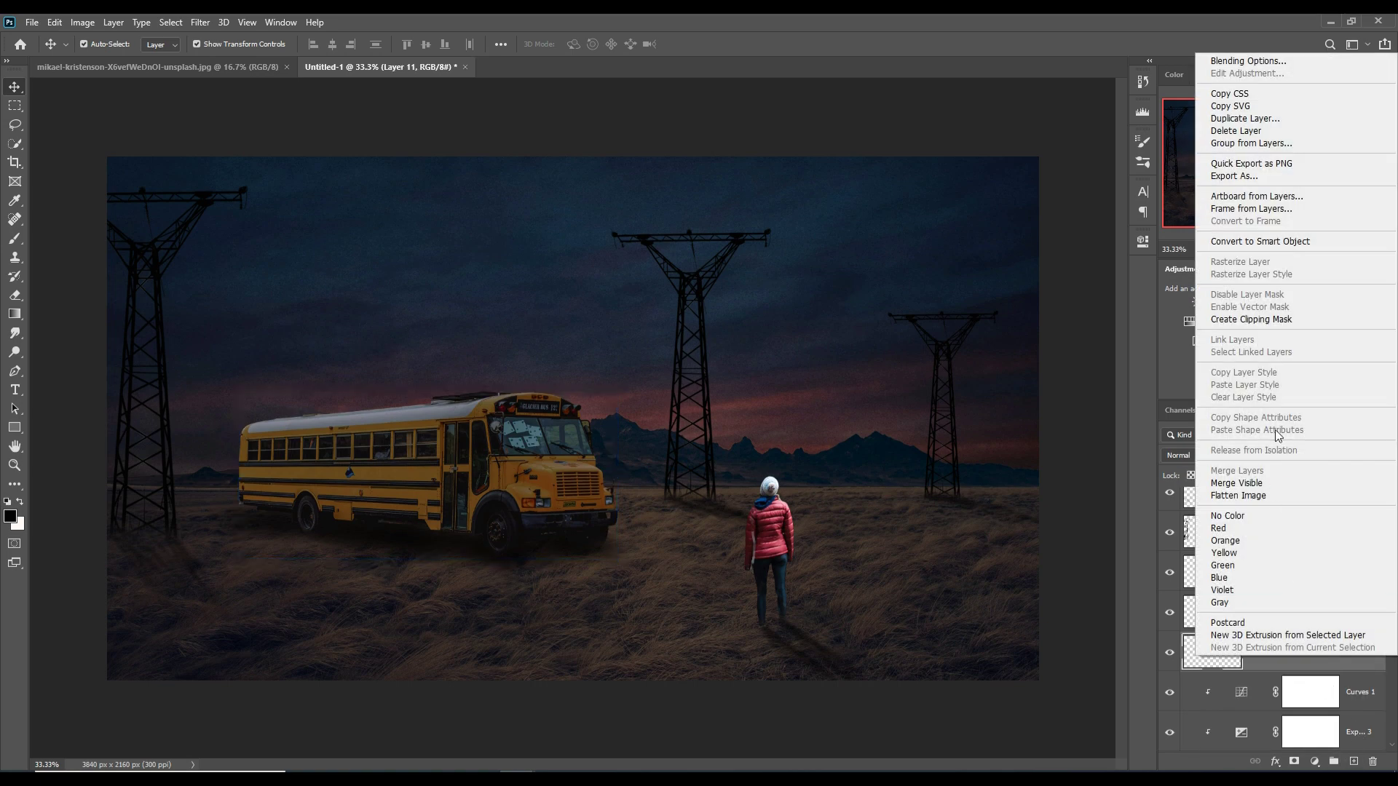
left_click(1237, 313)
Try an orange Solid Color fill of fda100, then delete it
left_click(1314, 762)
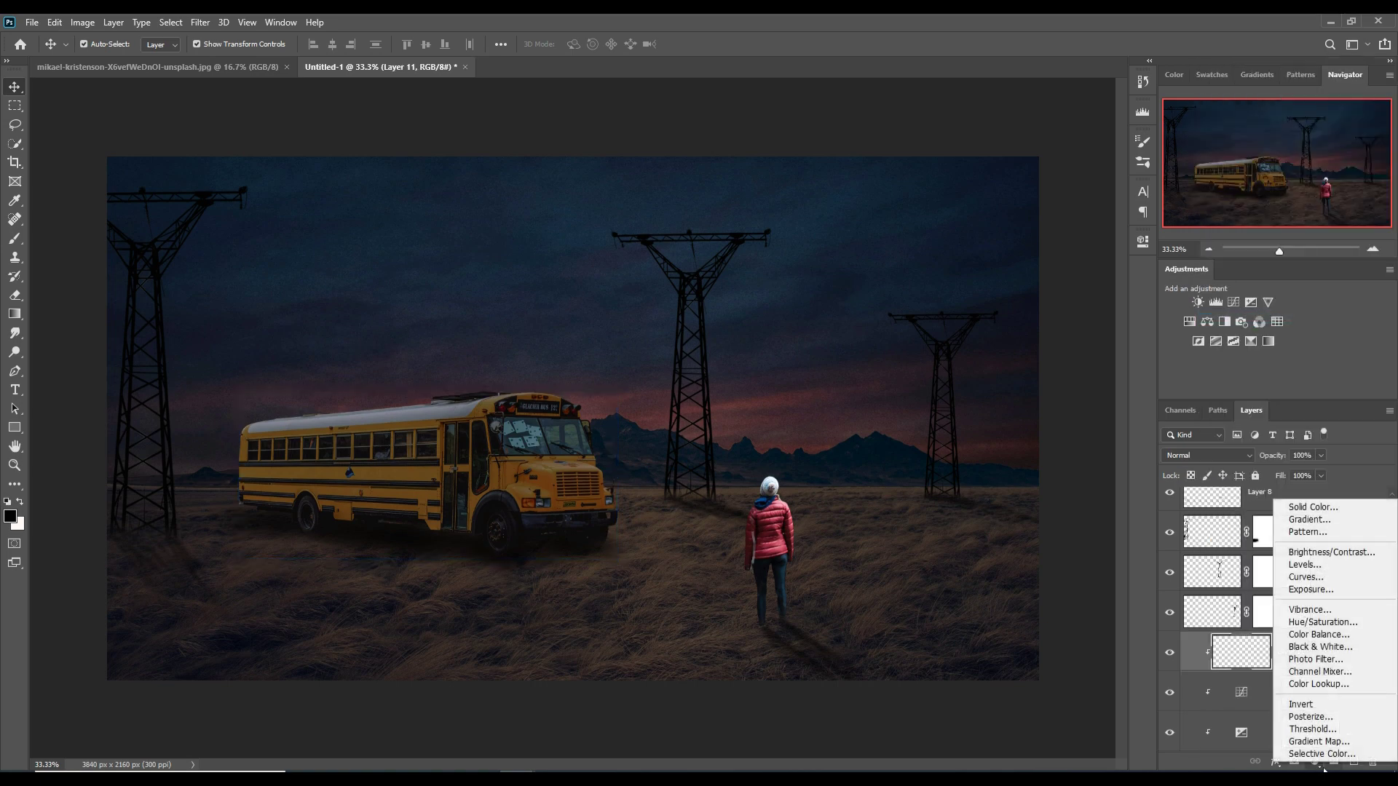
left_click(1316, 504)
left_click_drag(969, 449, 985, 395)
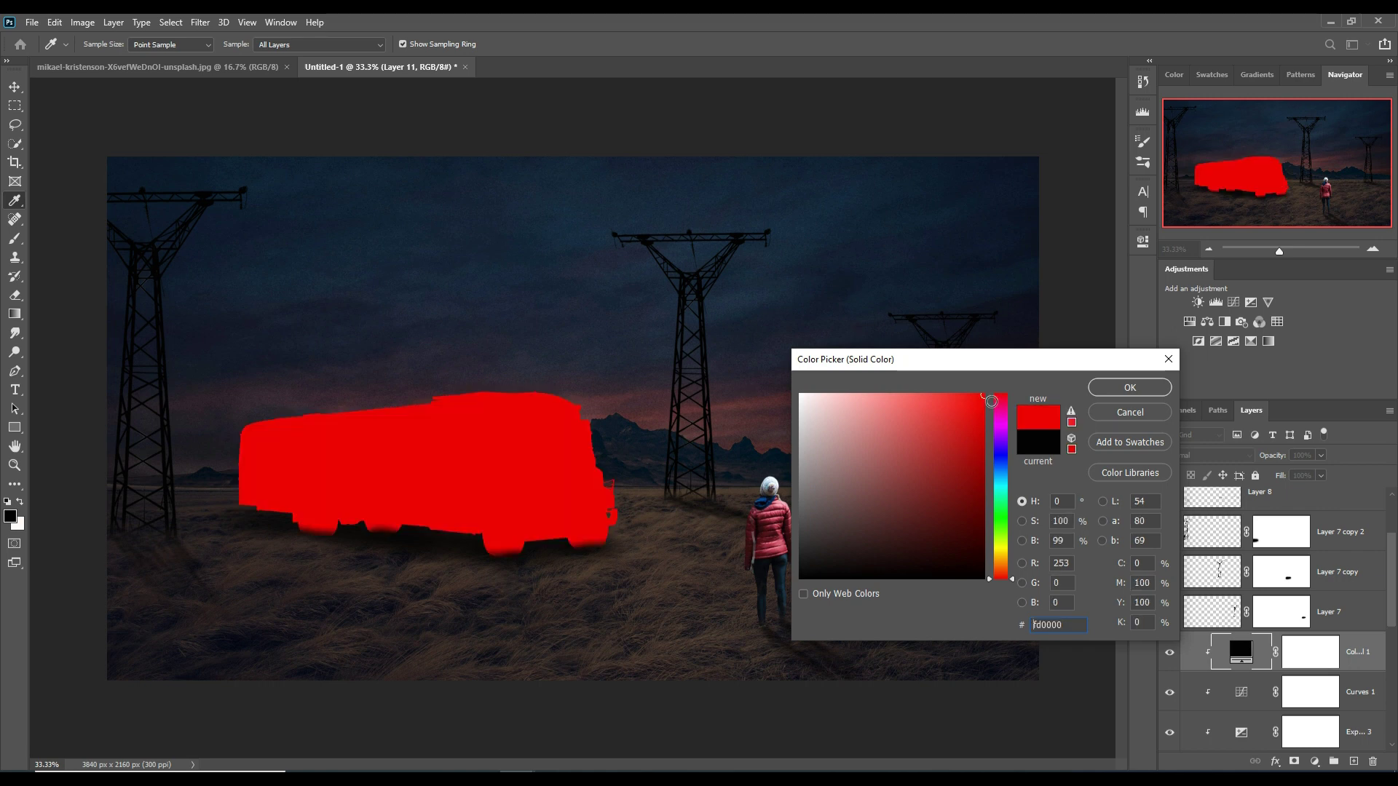
left_click(1000, 558)
type("fda100")
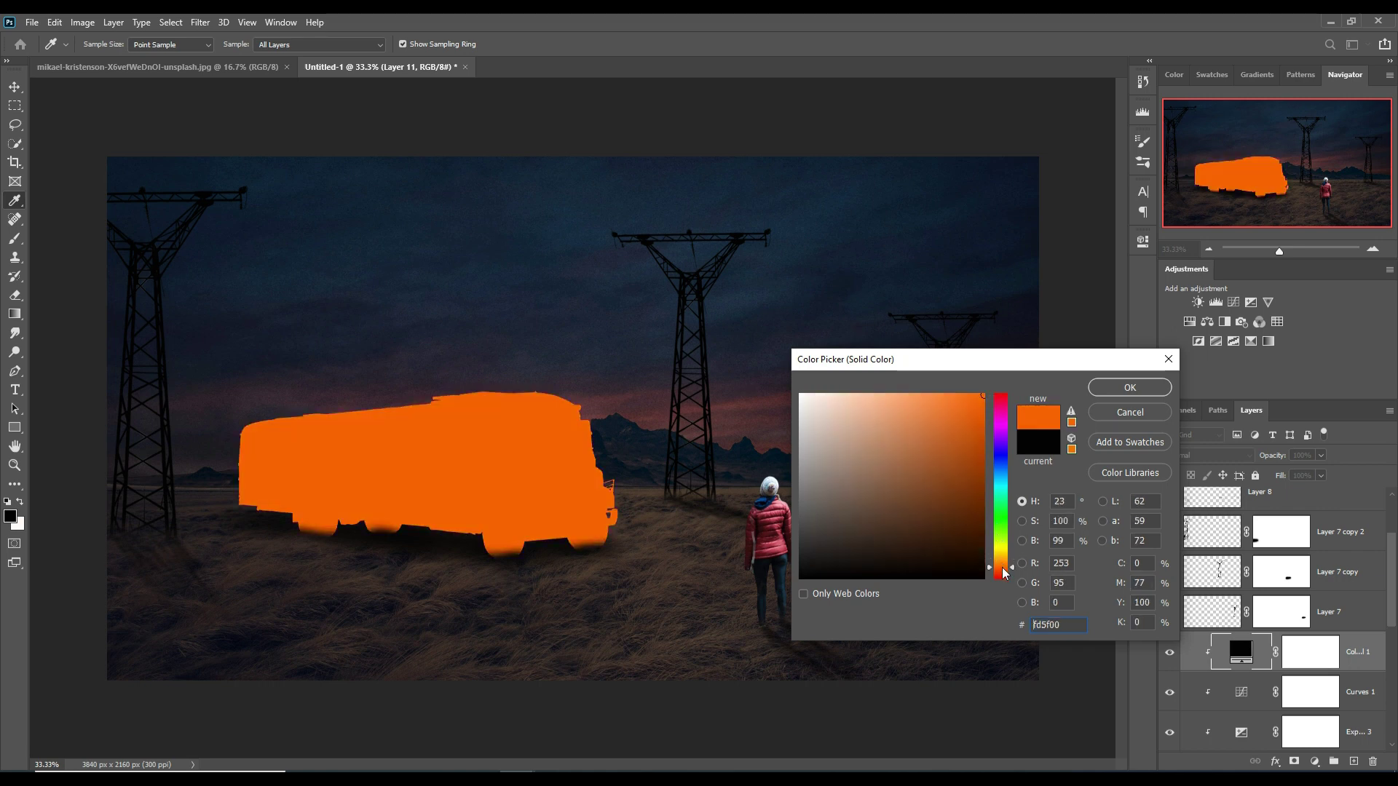
left_click(1107, 395)
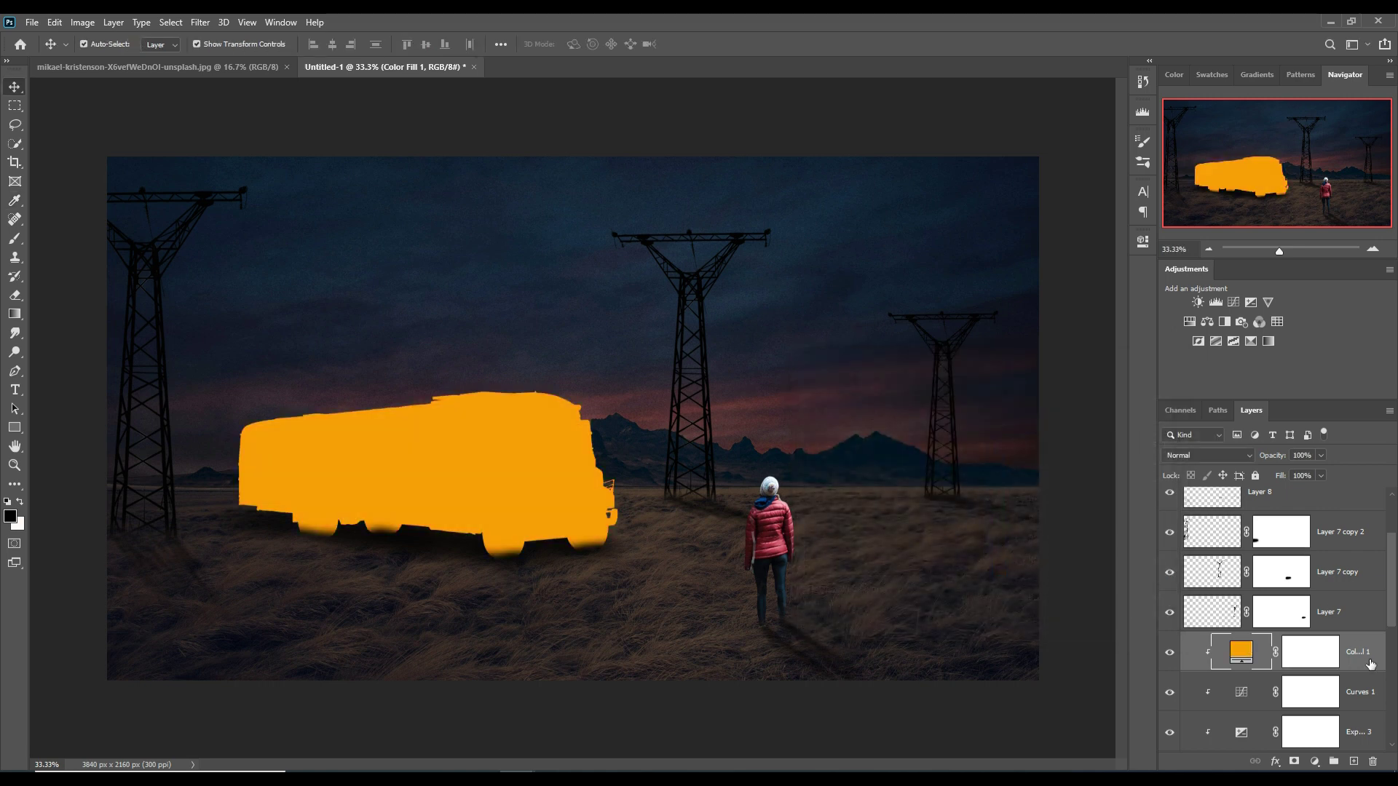
key("Delete")
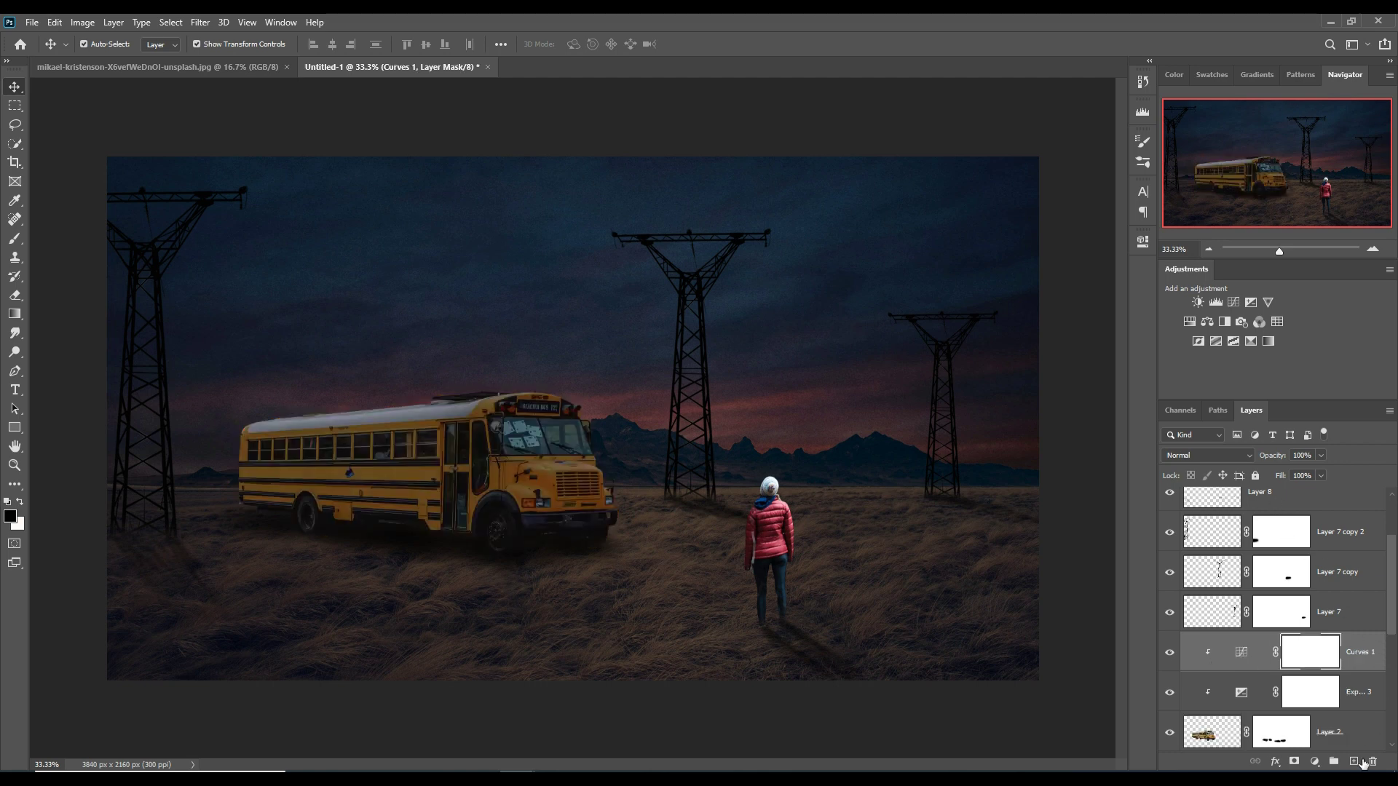
Add a new layer clipped to the bus with Linear Dodge (Add) blending
left_click(1355, 760)
right_click(1322, 666)
left_click(1246, 327)
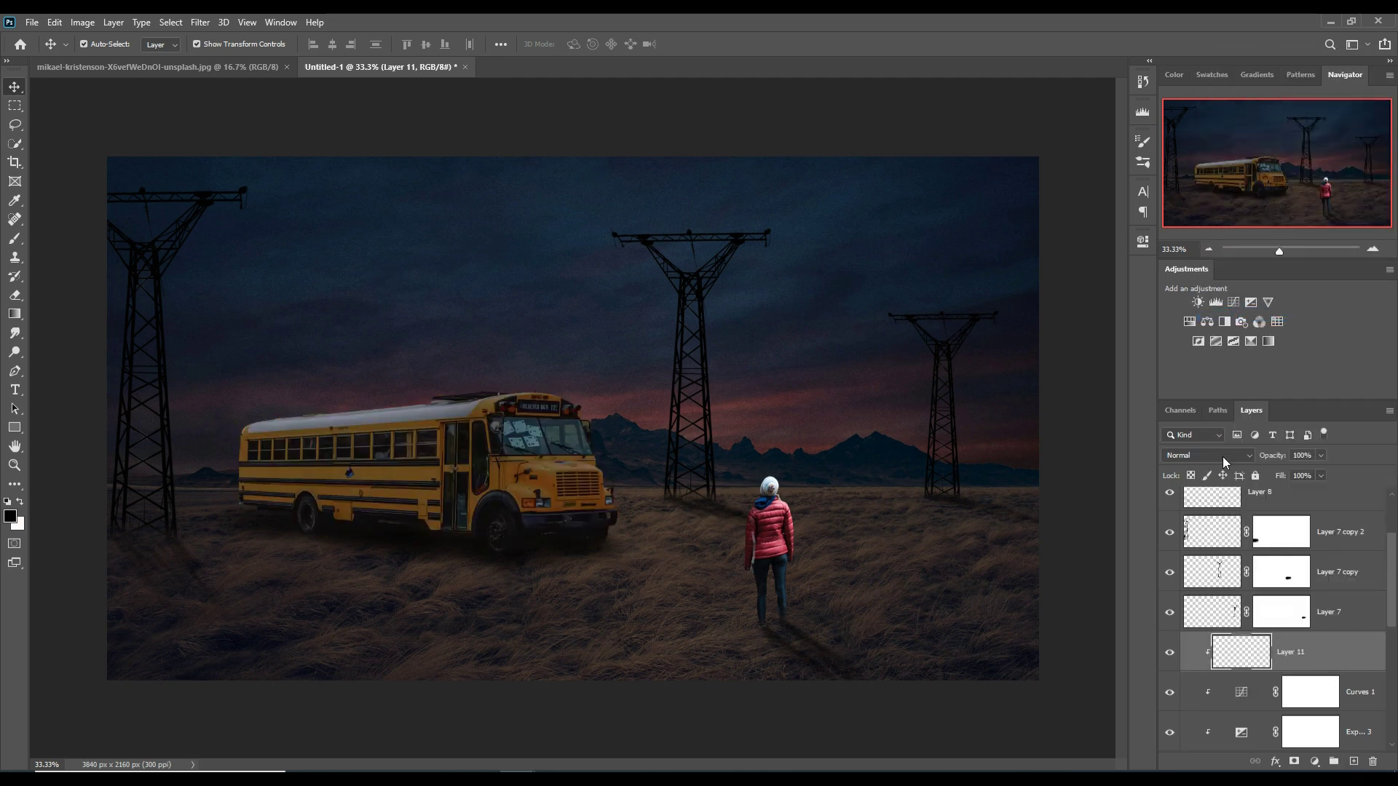
left_click(1223, 455)
left_click(1205, 550)
Add a bright orange Solid Color fill and invert its mask to black
left_click(1315, 760)
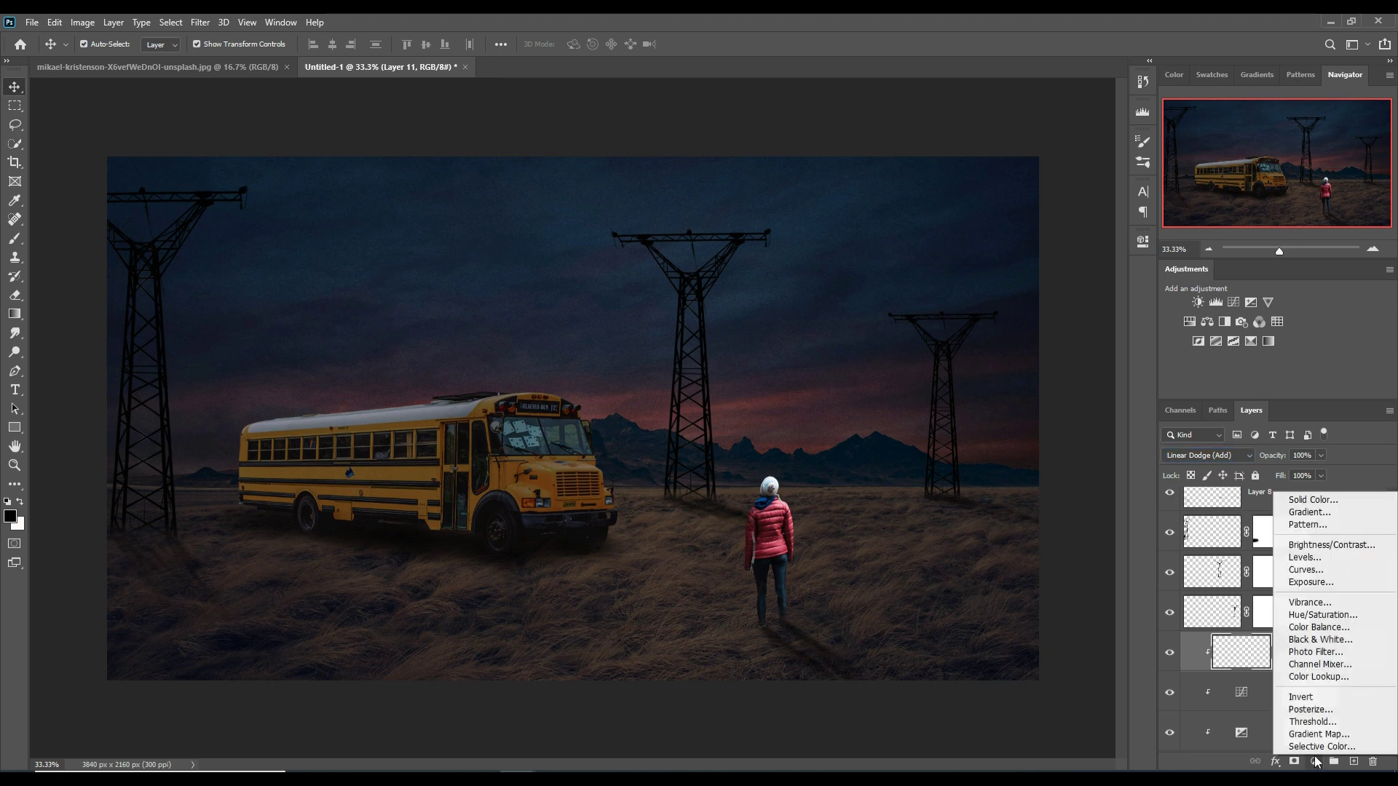
left_click(1313, 500)
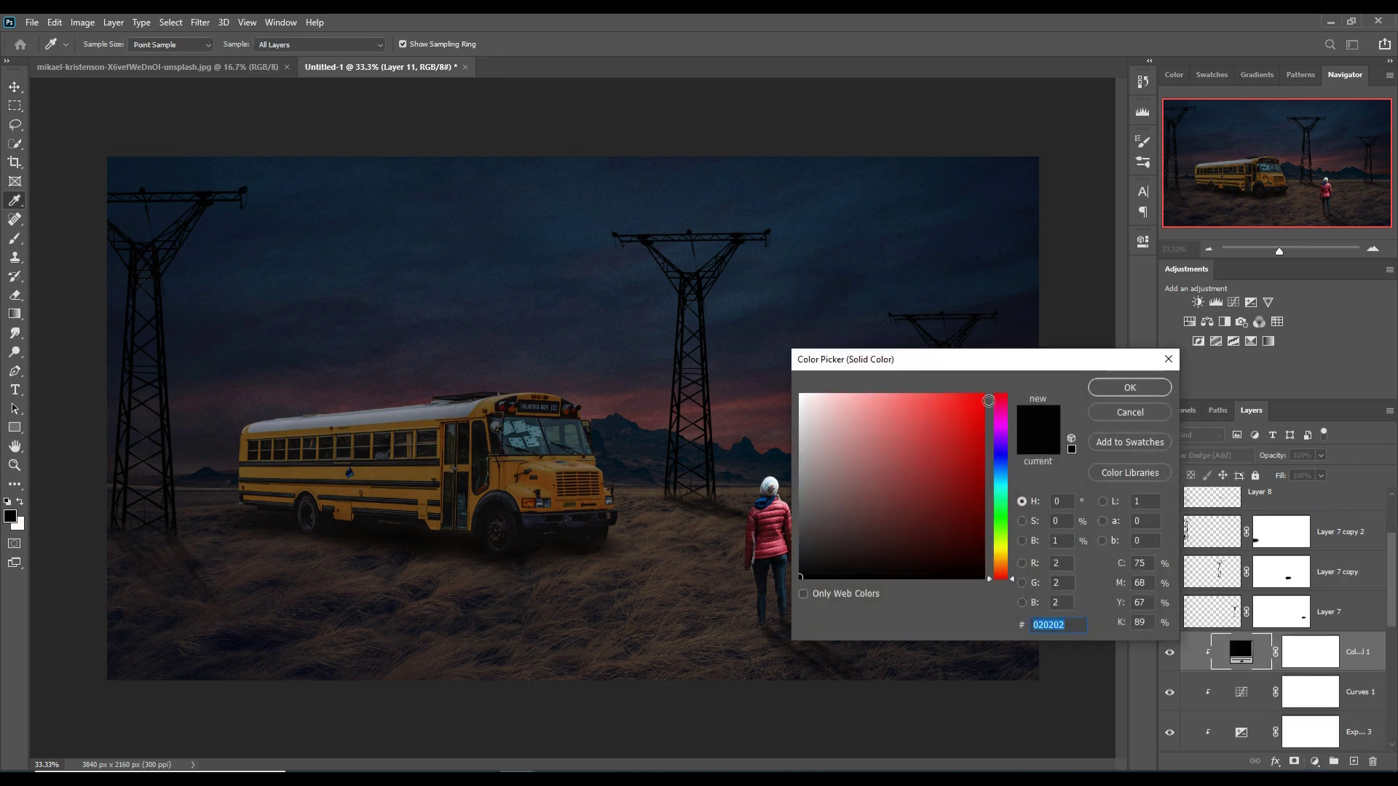
left_click(988, 400)
left_click_drag(1008, 579, 1006, 567)
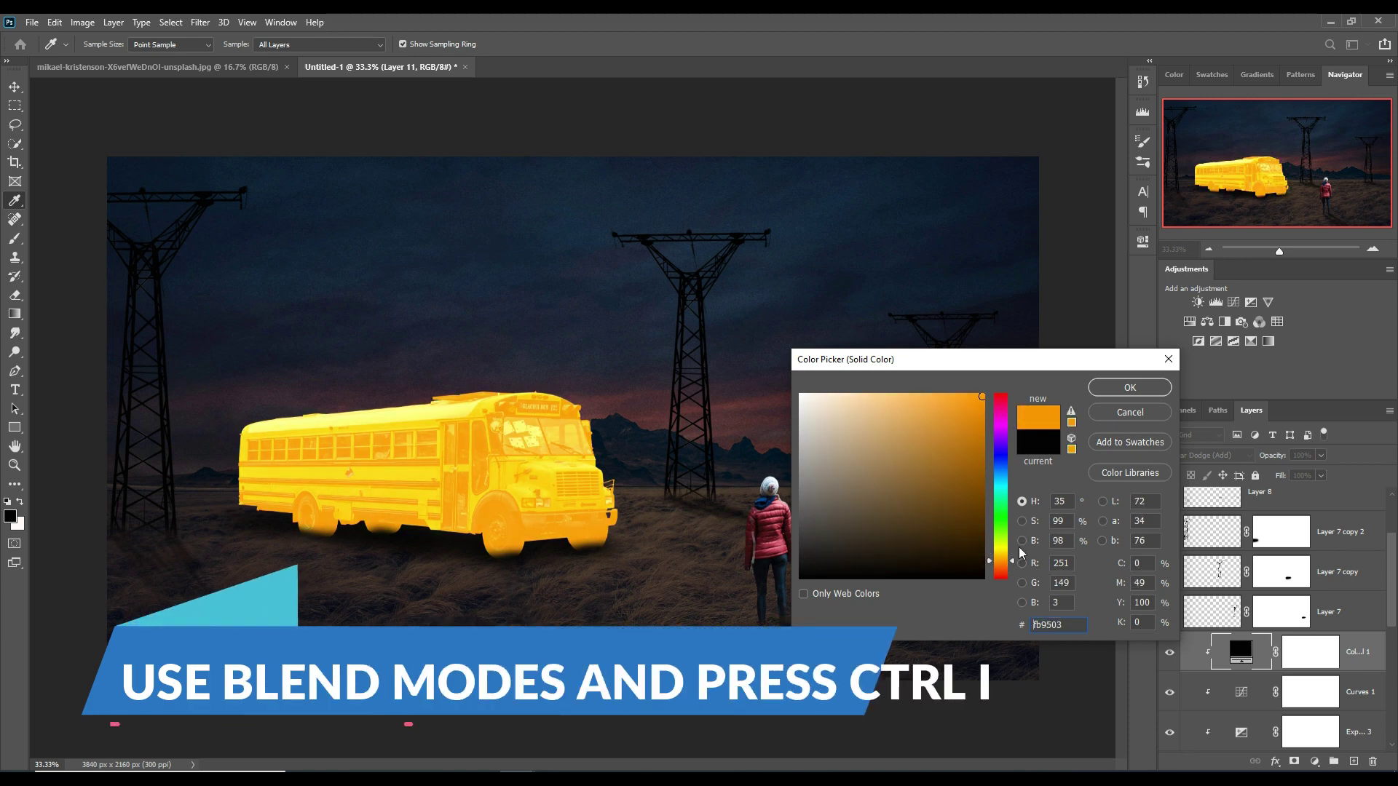
left_click(1138, 395)
left_click(1307, 665)
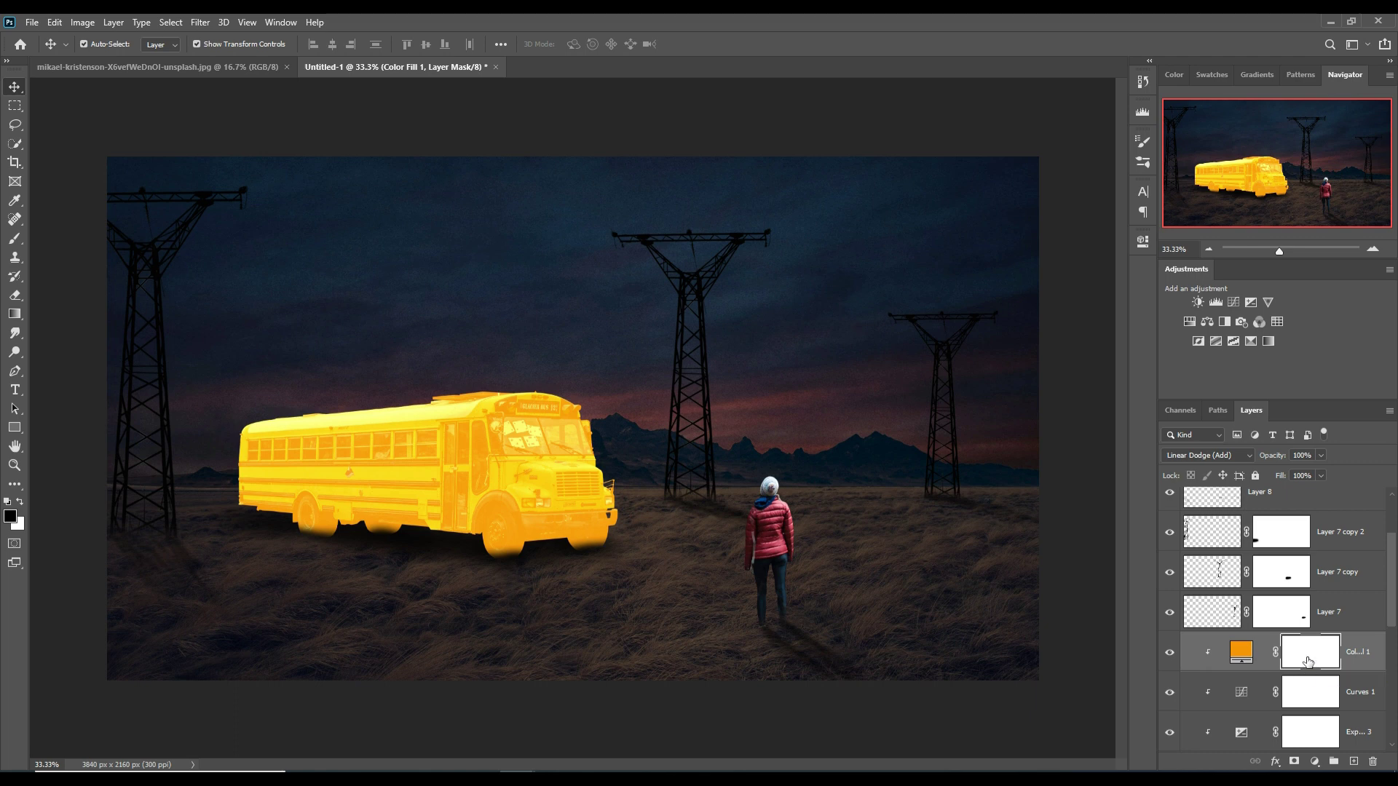
key("ctrl+i")
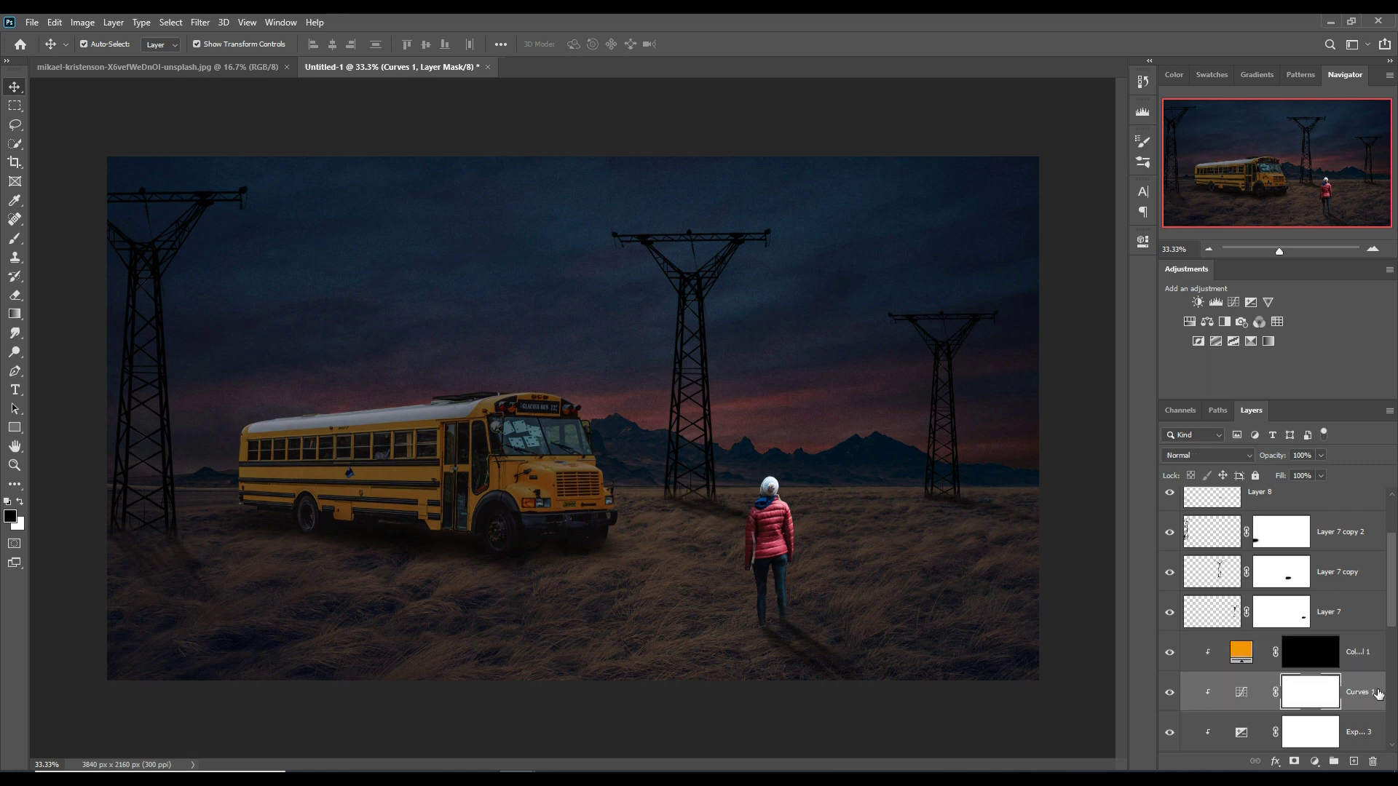
Add a Levels adjustment above Curves 1, undoing a stray empty layer
left_click(1361, 697)
left_click(1353, 761)
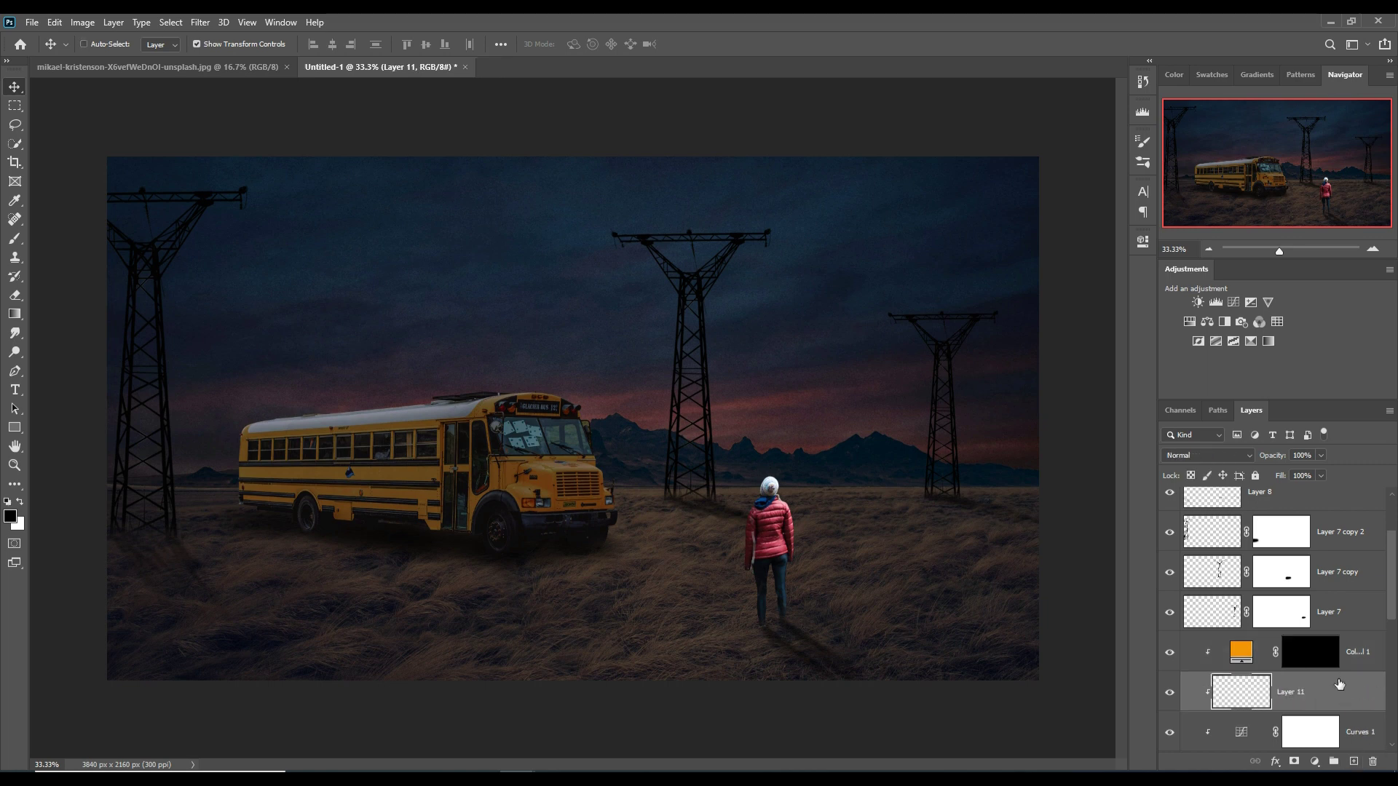
key("ctrl+z")
left_click(1327, 760)
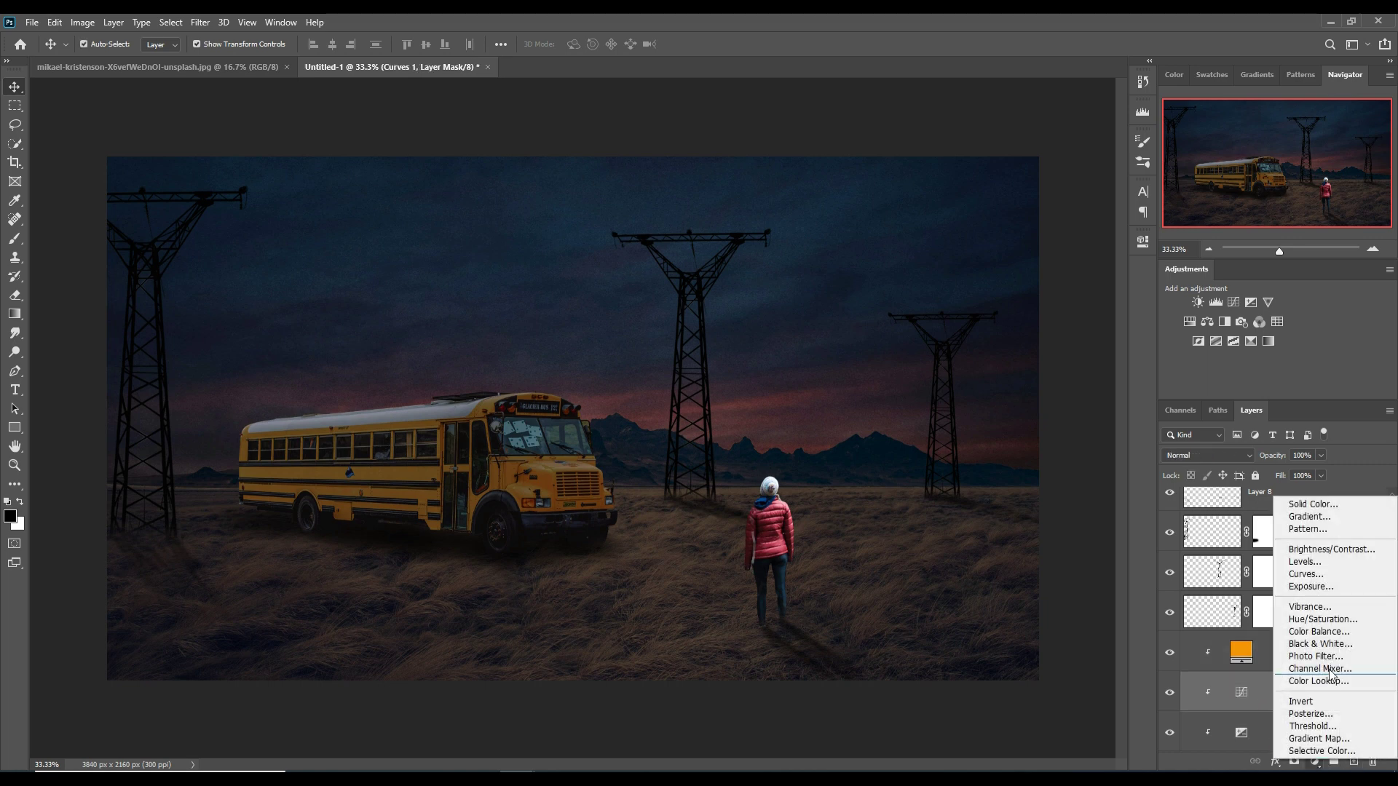
left_click(1320, 565)
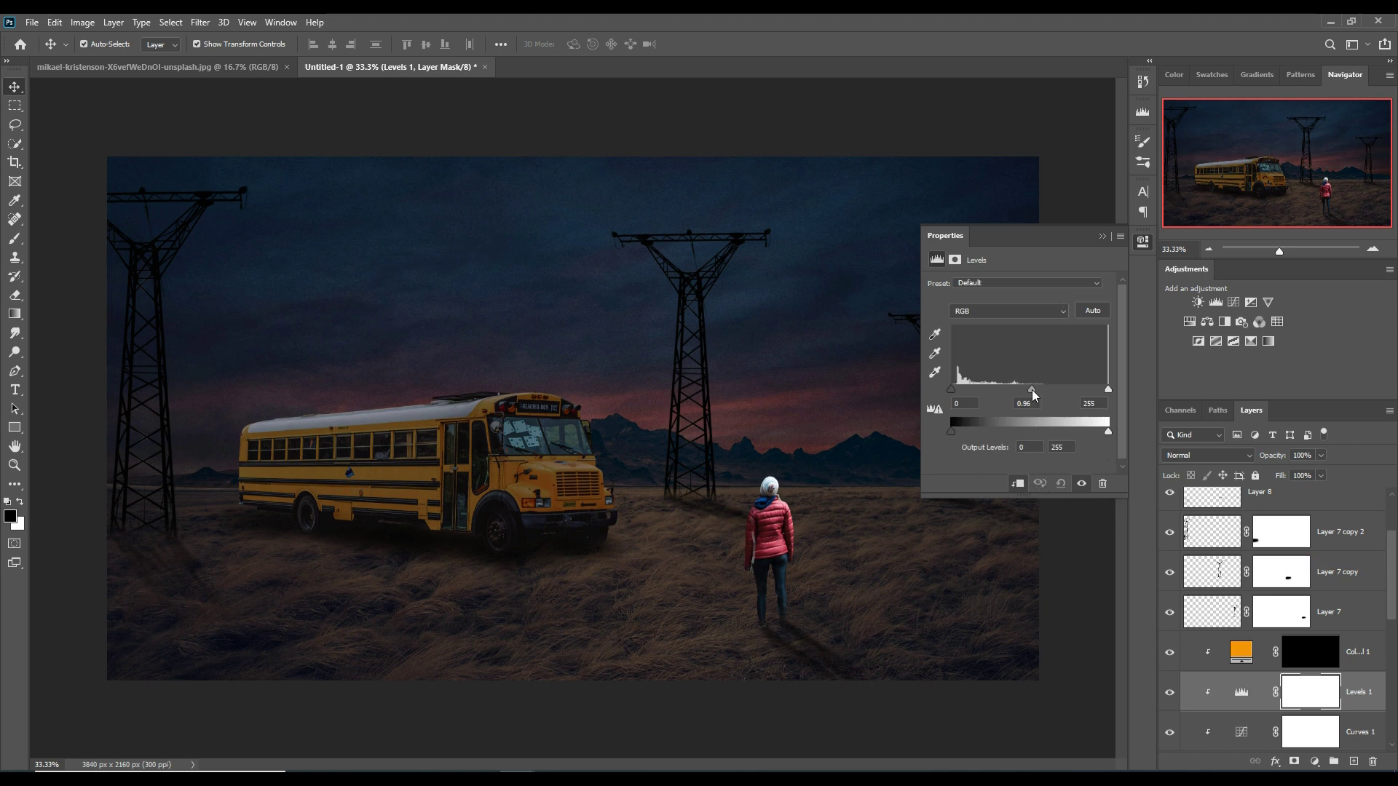
Set Levels 1 to 0 / 1.10 / 21 to blow the bus near white, then invert its mask
mouse_move(1030, 390)
left_mouse_down()
mouse_move(972, 390)
mouse_move(1019, 392)
left_mouse_up()
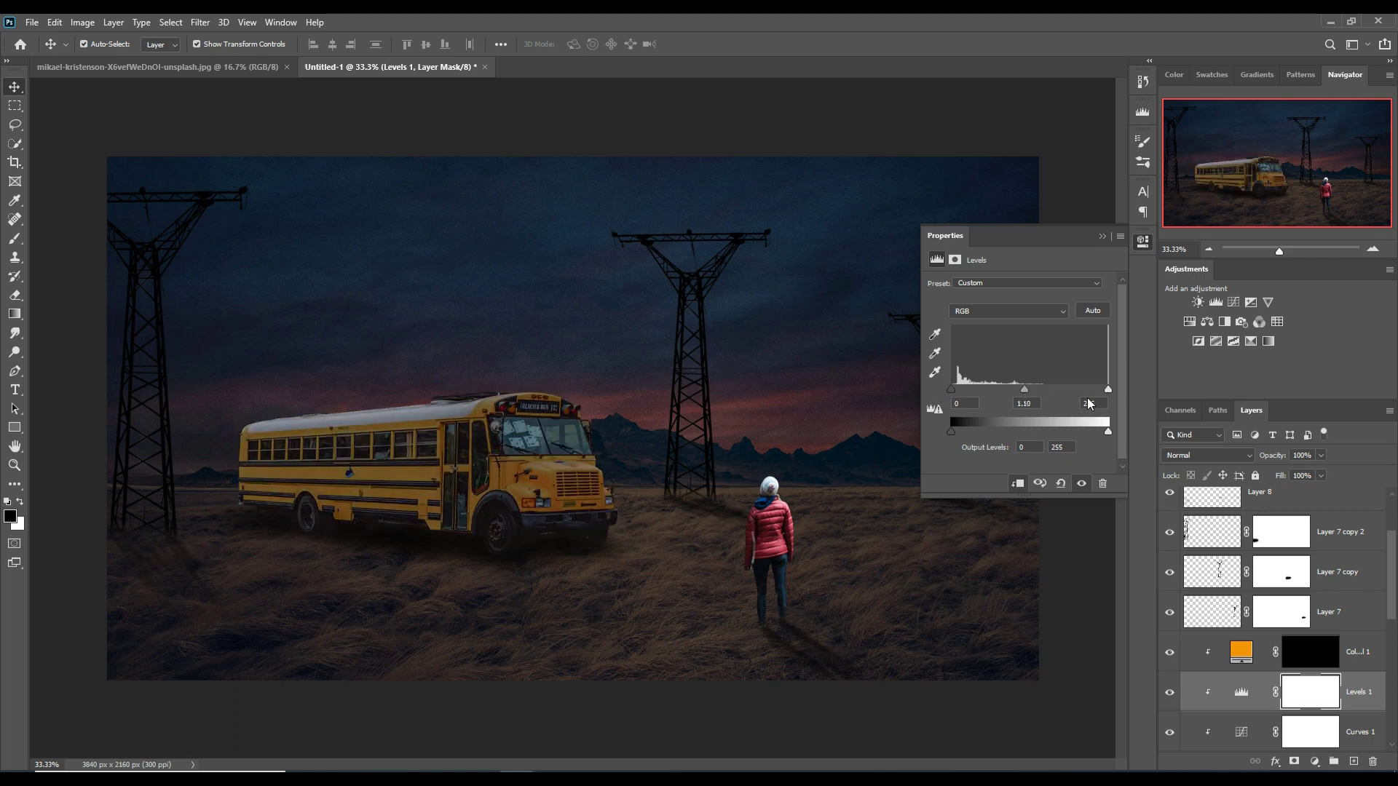
mouse_move(1107, 390)
left_mouse_down()
mouse_move(919, 388)
mouse_move(964, 389)
left_mouse_up()
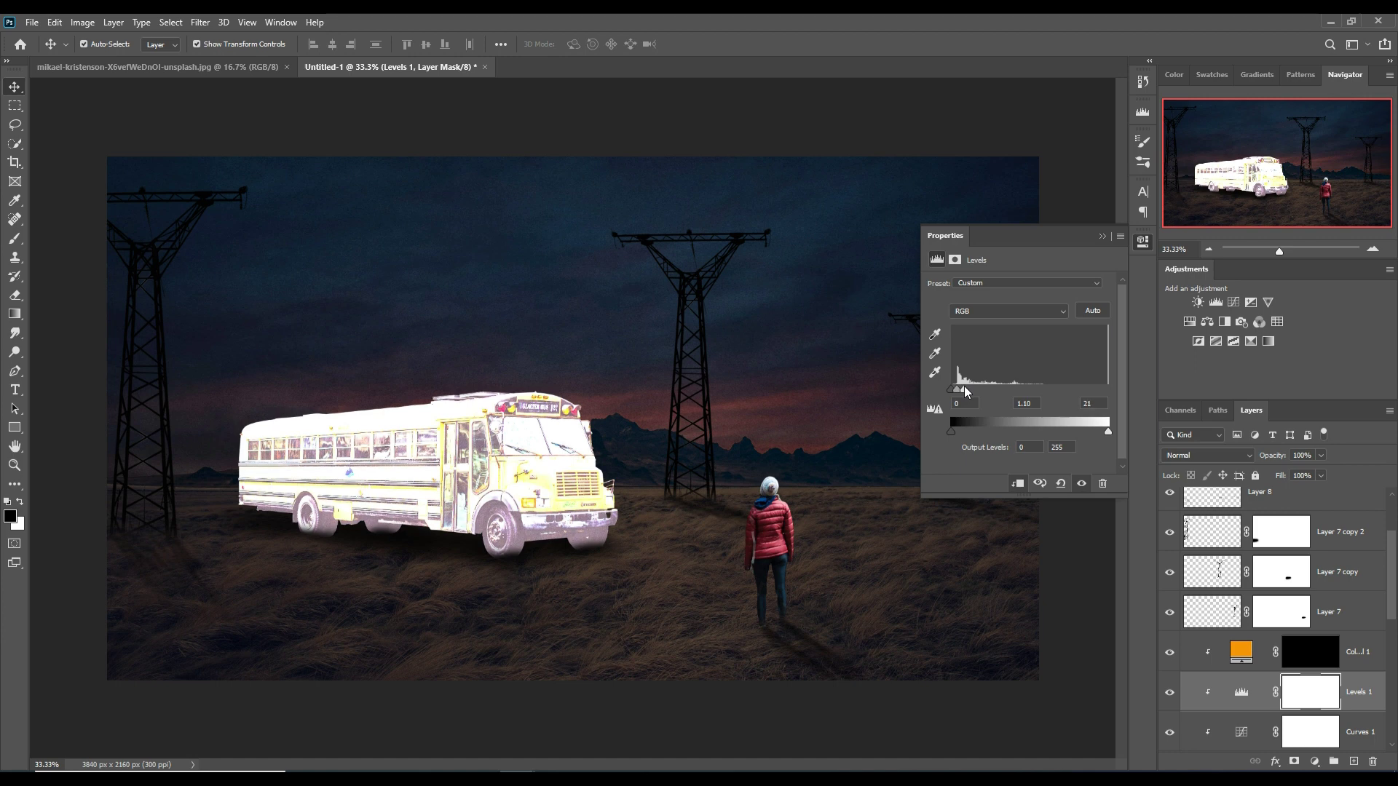
left_click(1099, 238)
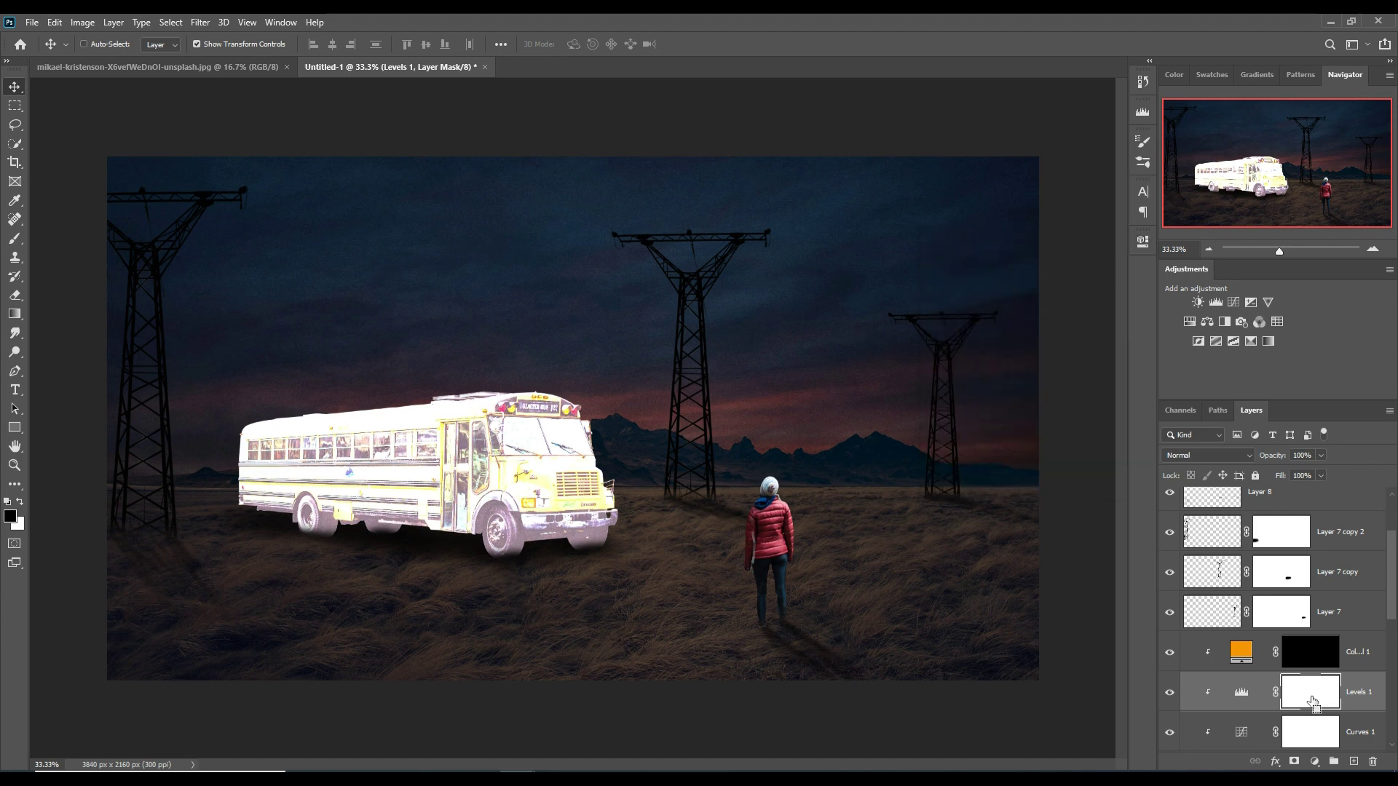
key("ctrl+i")
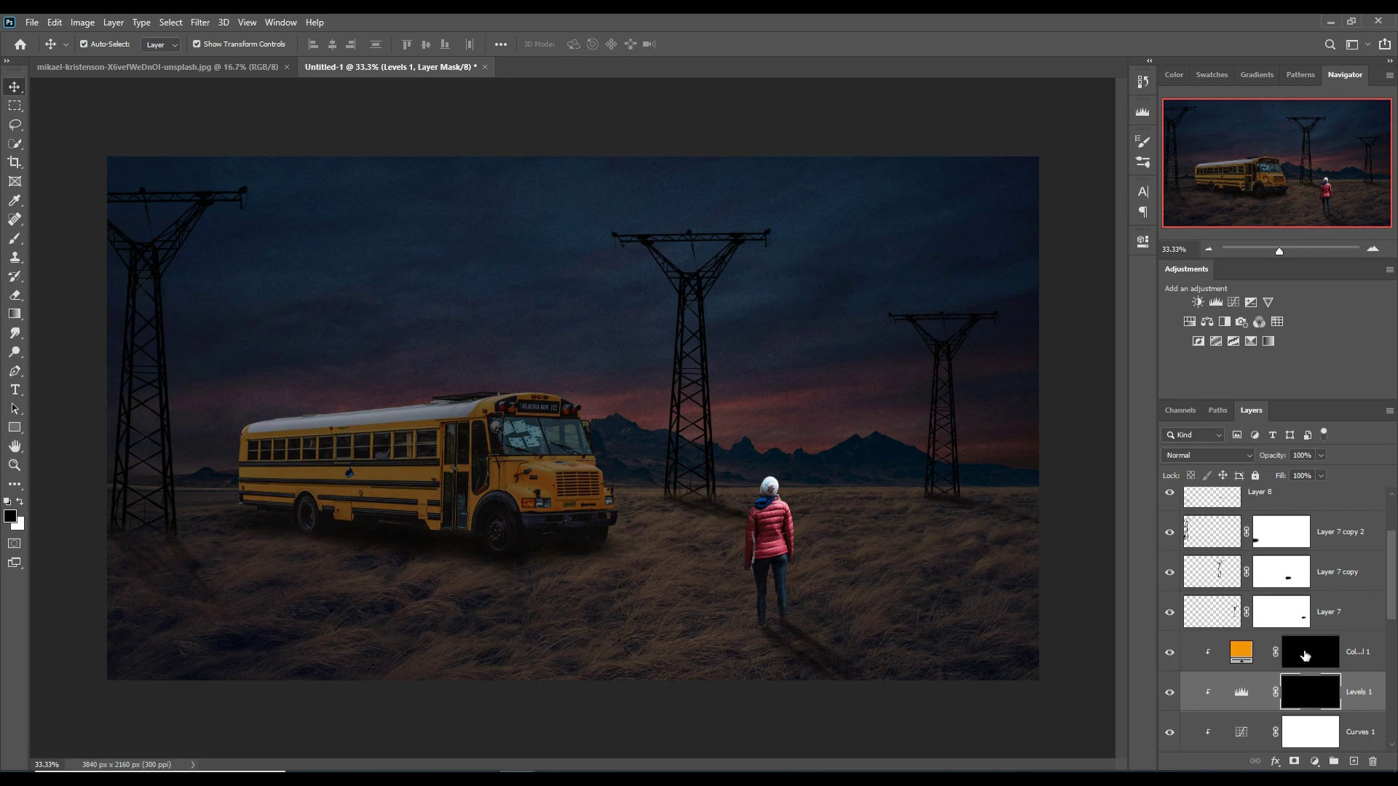
Target Color Fill 1's mask and set up a white brush at 100% opacity, size 9
left_click(1305, 655)
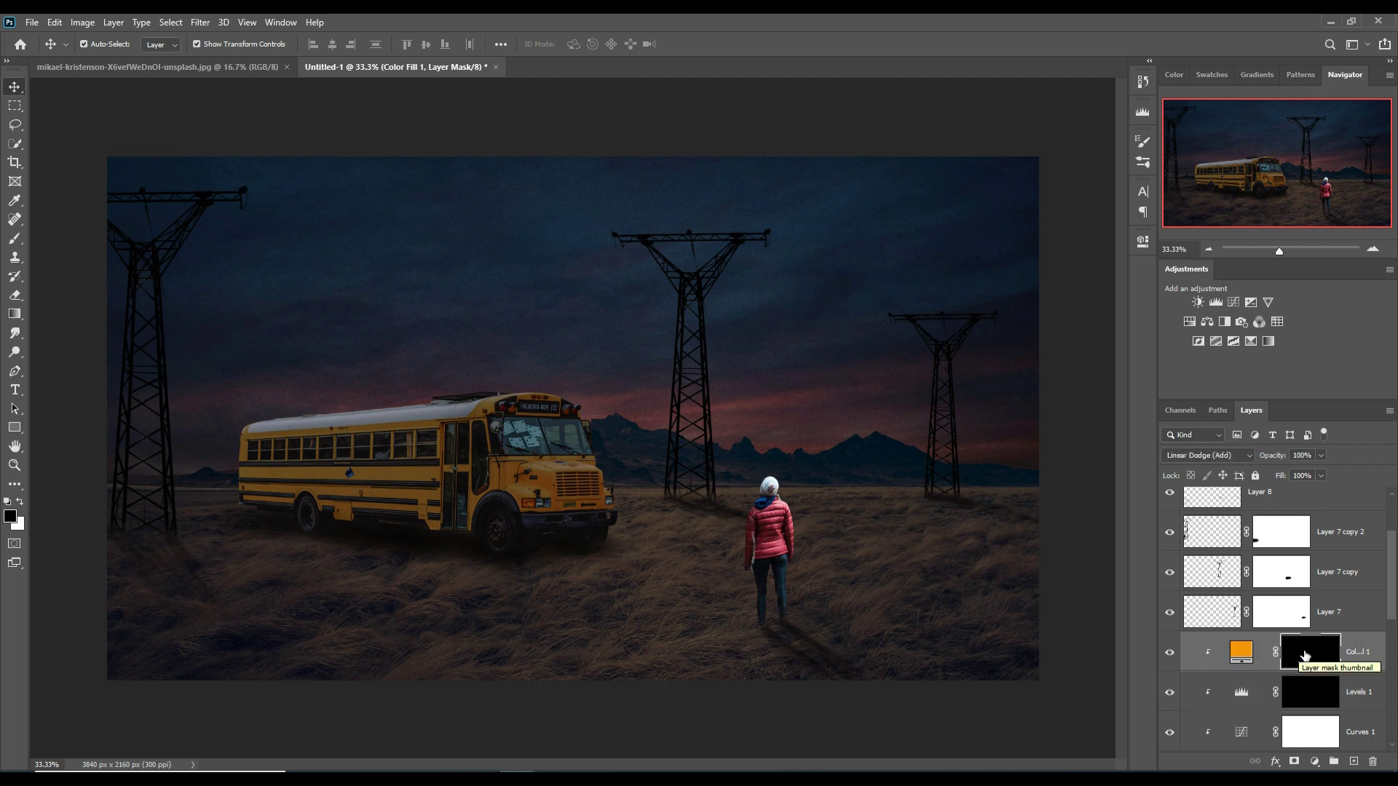
key("ctrl+plus")
key("ctrl+plus")
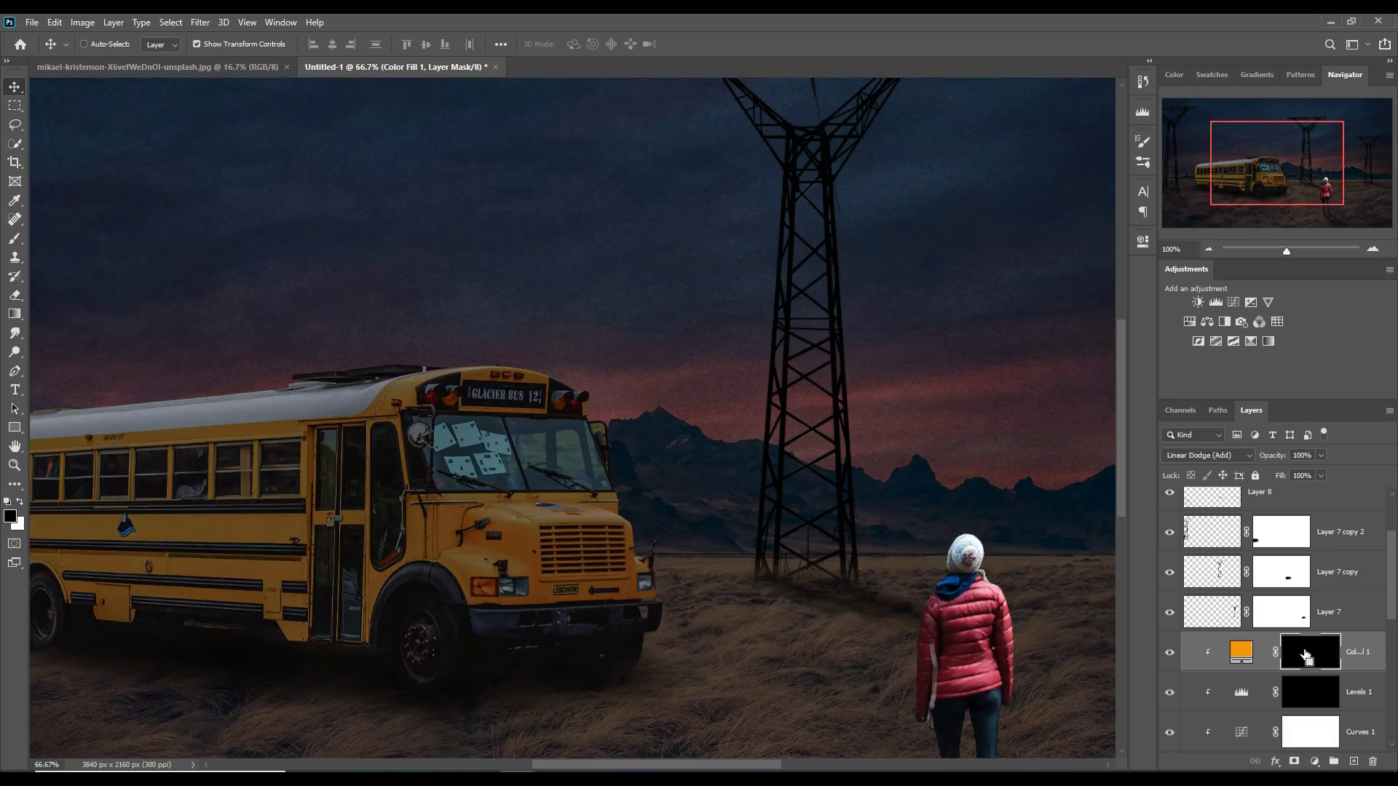
key("ctrl+plus")
left_click_drag(472, 606, 902, 584)
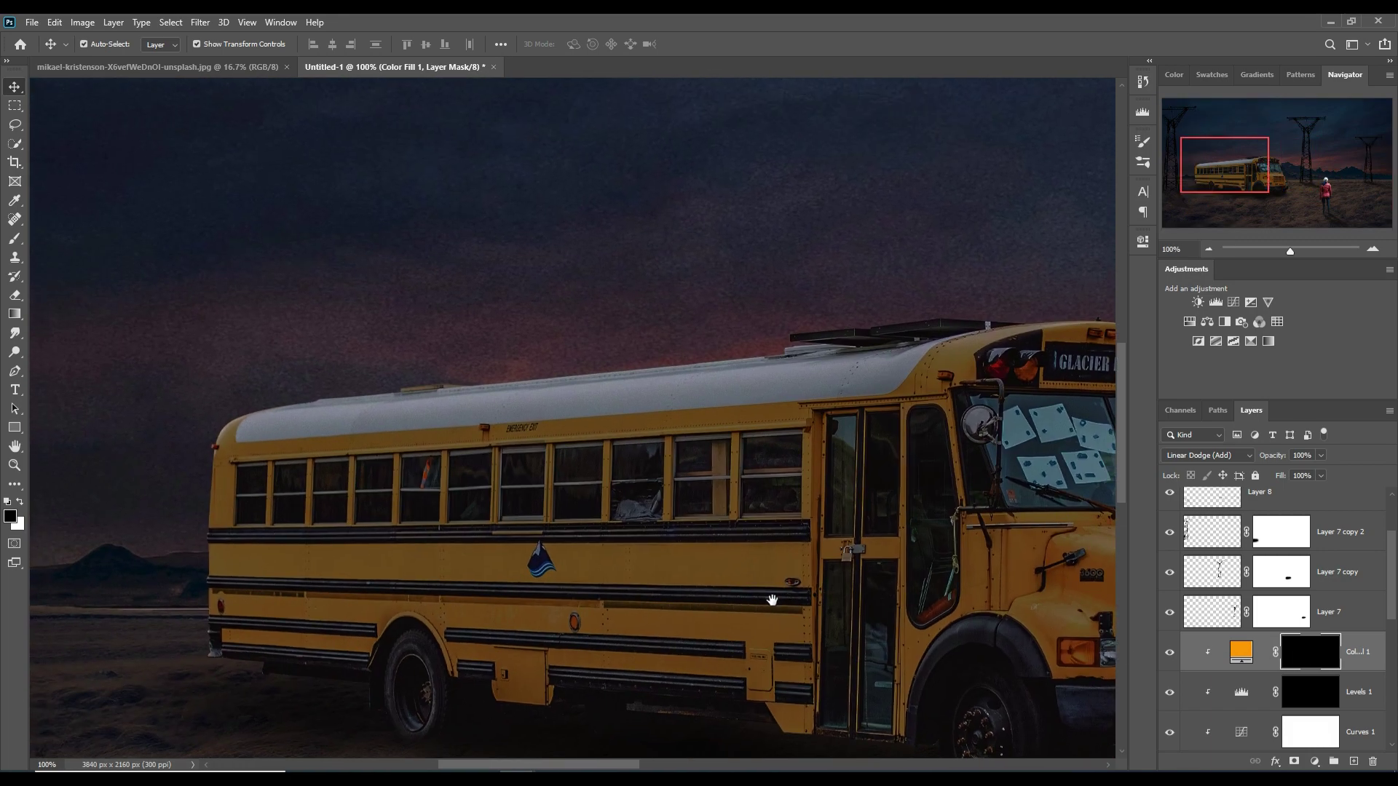
key("b")
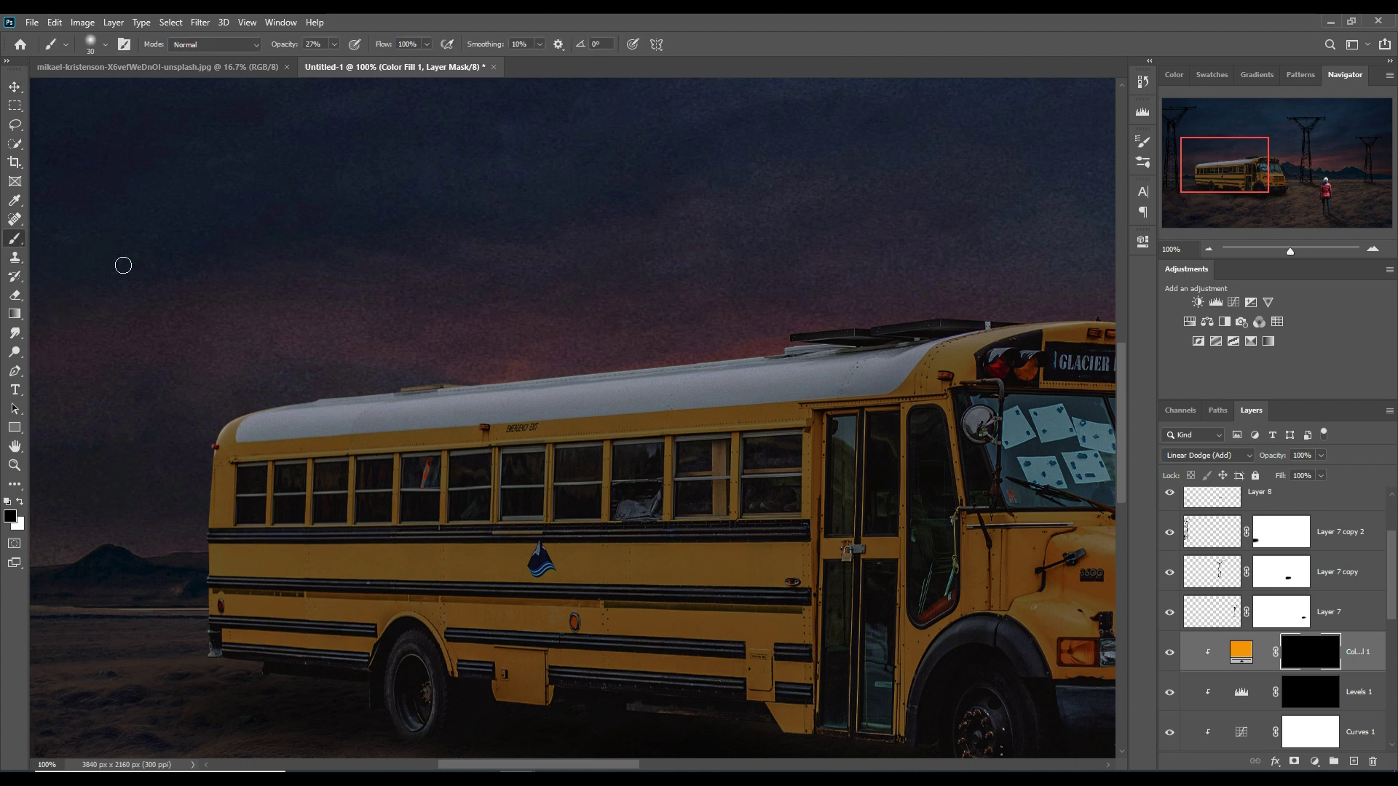
left_click(334, 44)
left_click_drag(336, 61, 417, 68)
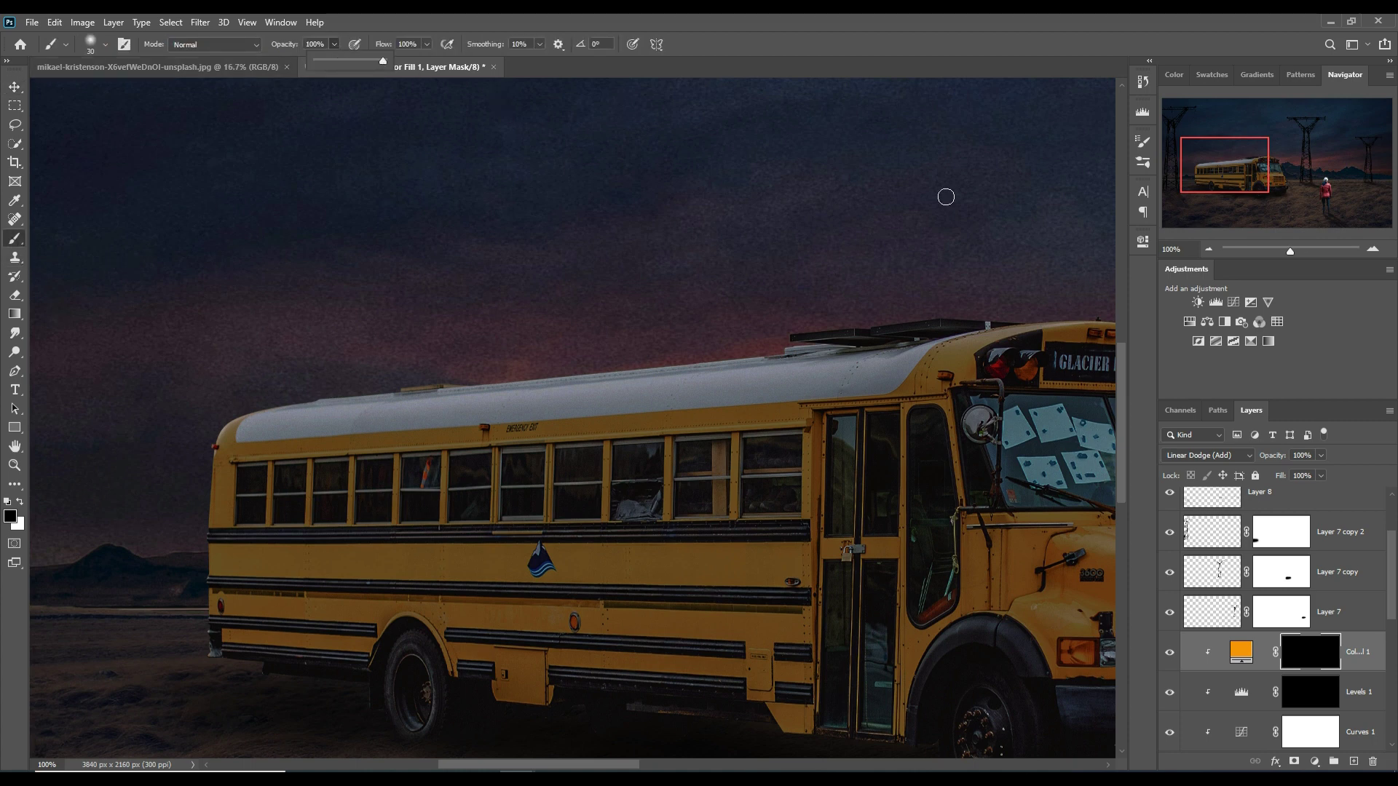
key("bracketleft")
key("bracketleft")
key("bracketleft")
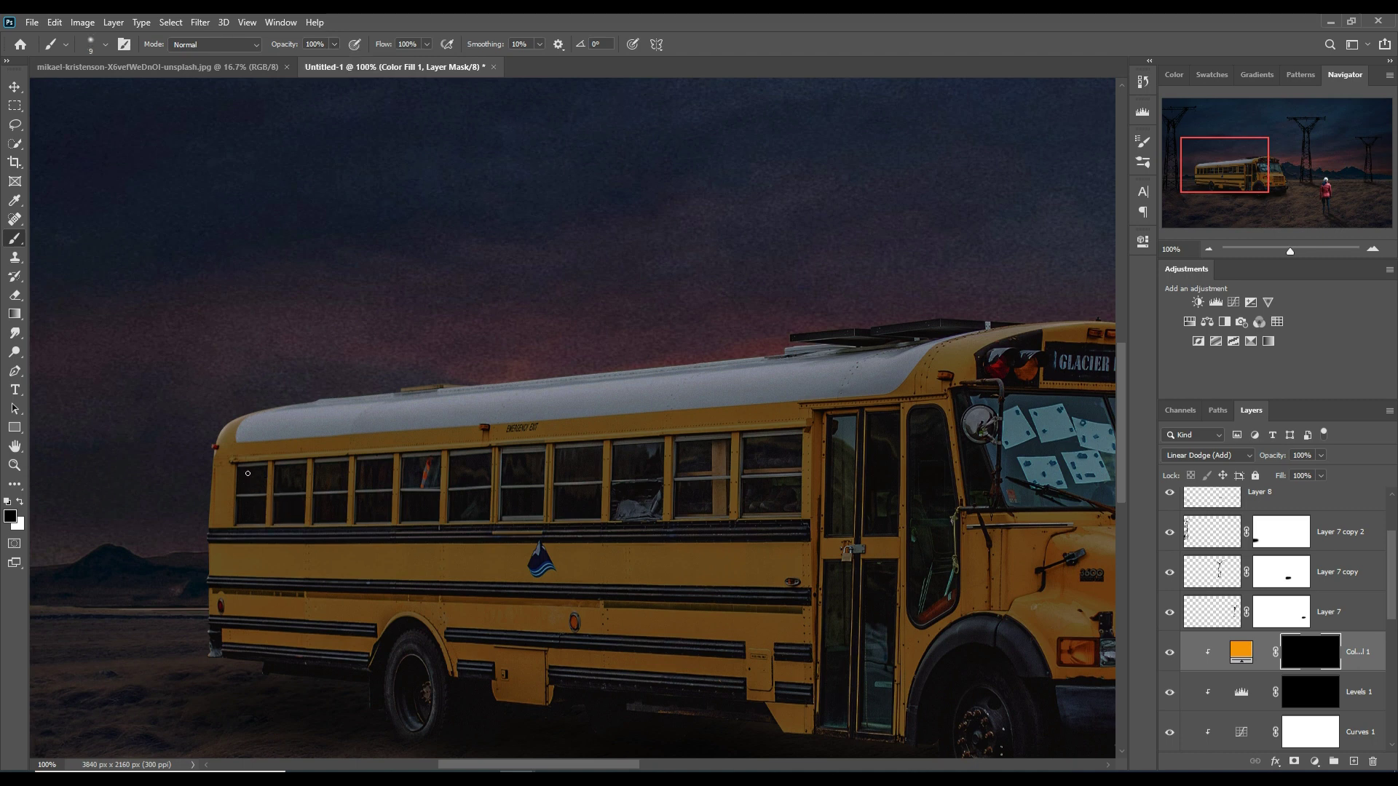
left_click(22, 503)
Paint white inside the bus's rearmost side window to reveal the orange glow
left_click_drag(243, 507, 247, 473)
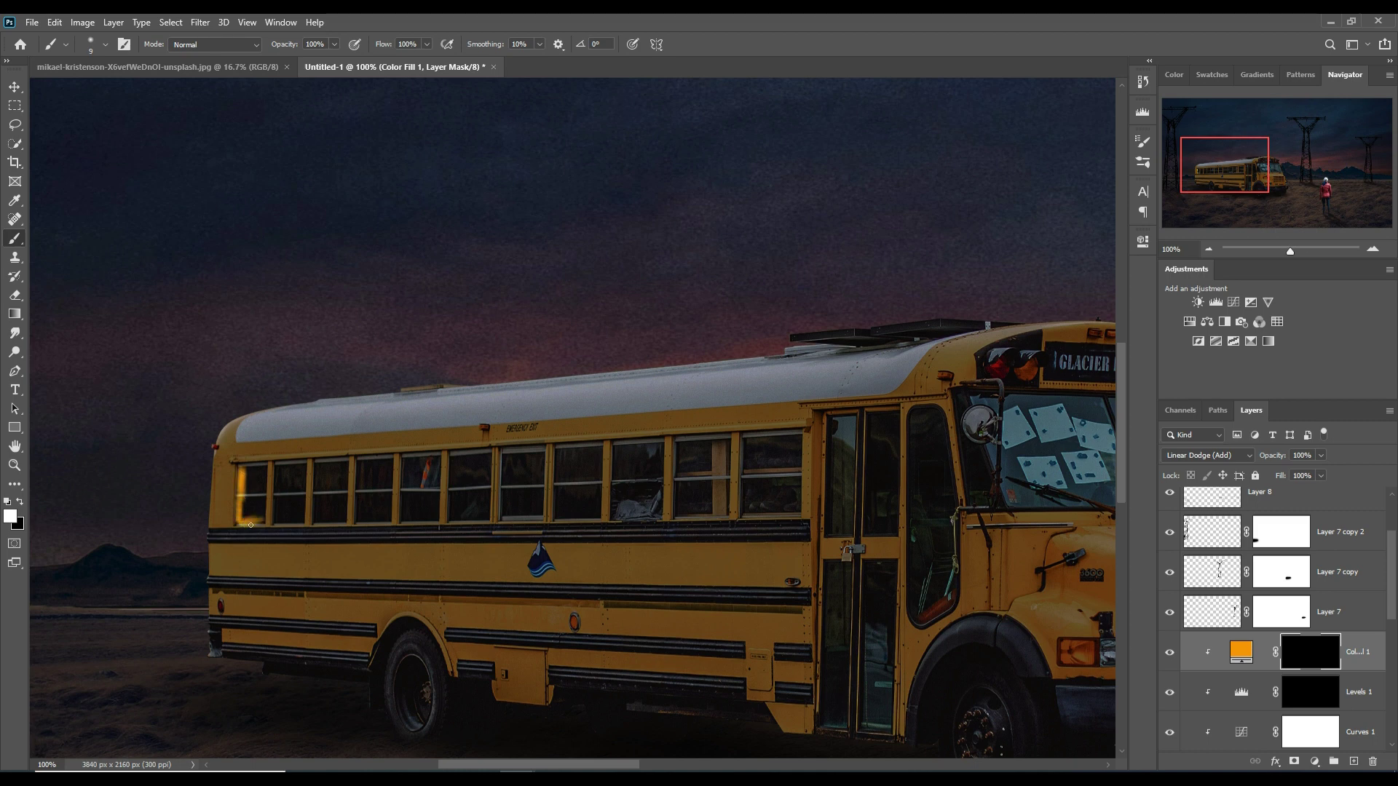
mouse_move(263, 503)
left_mouse_down()
mouse_move(269, 468)
mouse_move(265, 522)
left_mouse_up()
left_click_drag(246, 470, 249, 500)
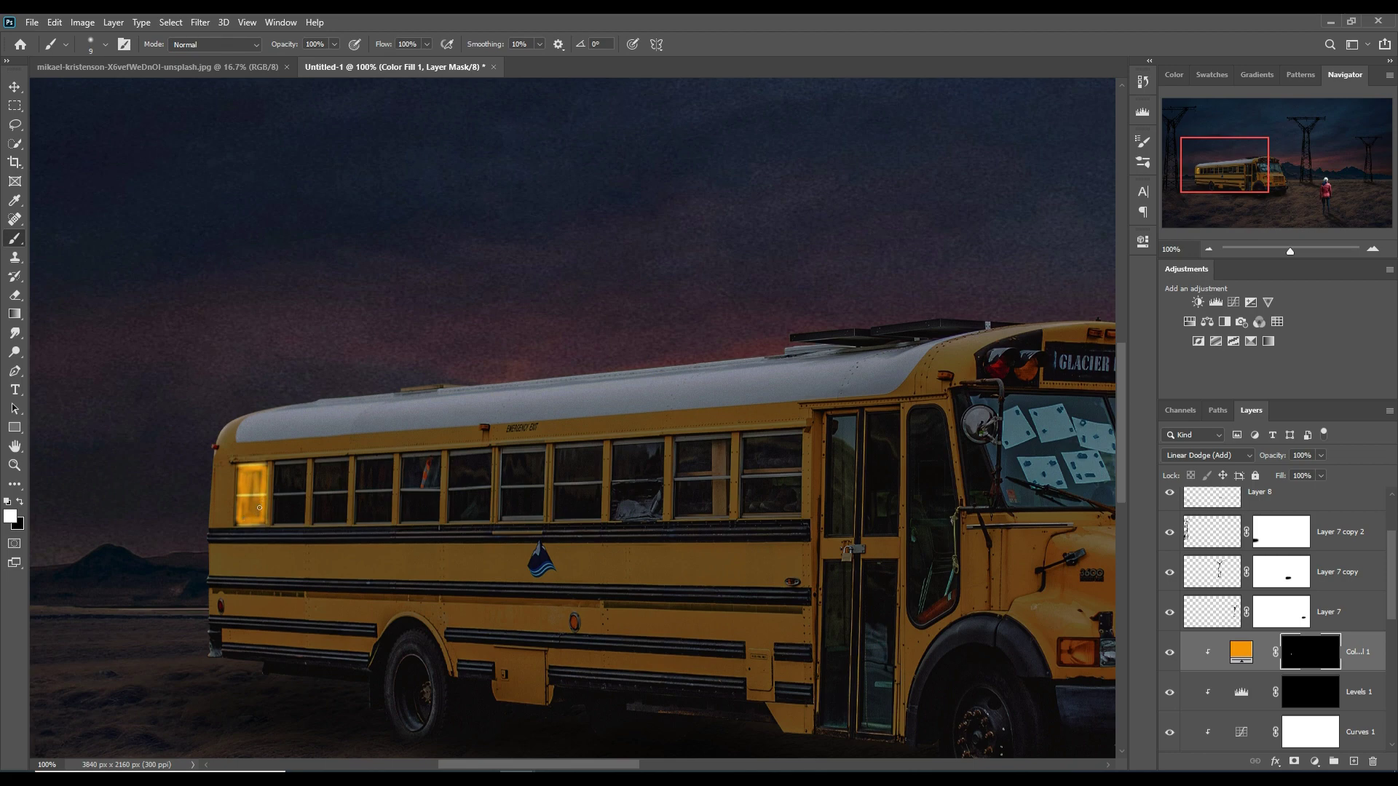
mouse_move(259, 507)
left_mouse_down()
mouse_move(264, 477)
mouse_move(259, 513)
mouse_move(243, 478)
left_mouse_up()
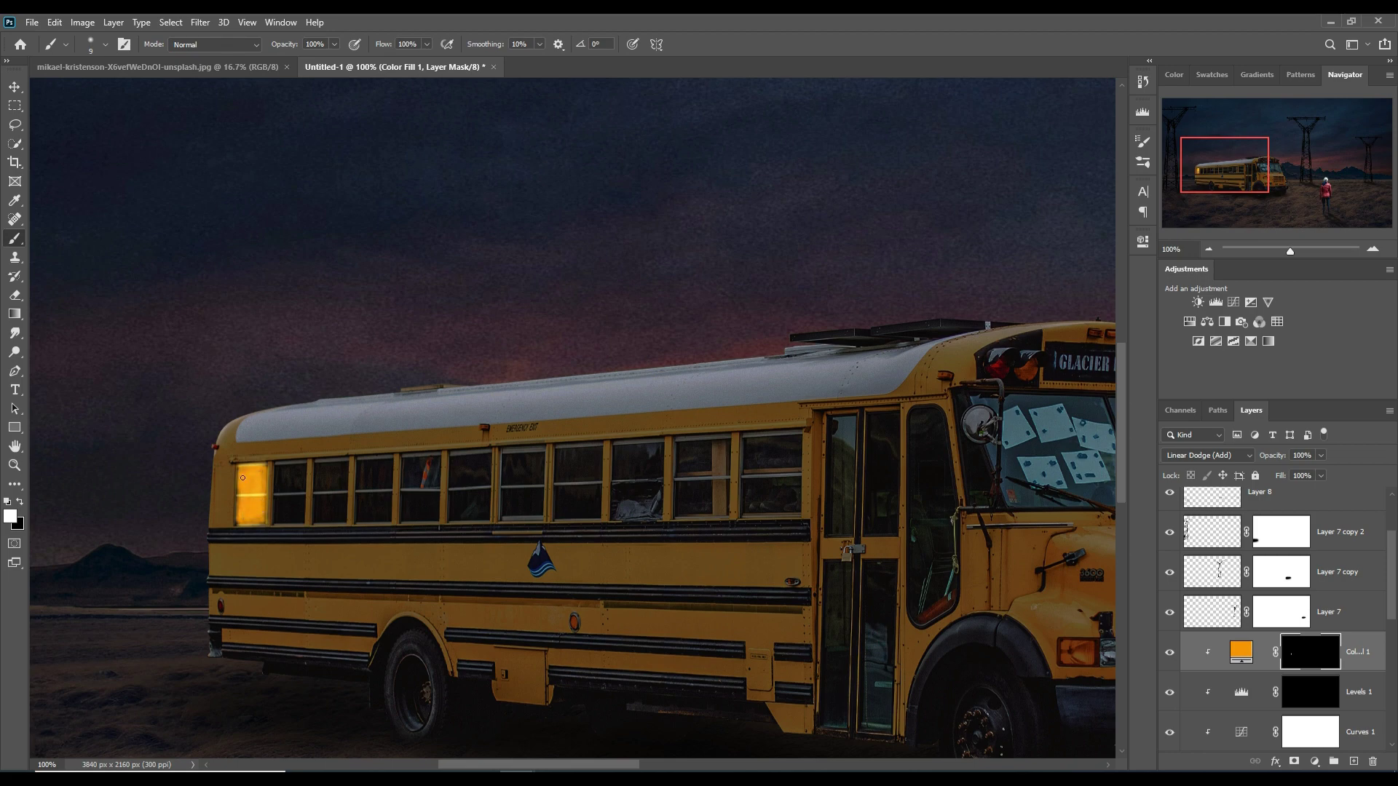
key("l")
scroll(135, 462, "up", 2)
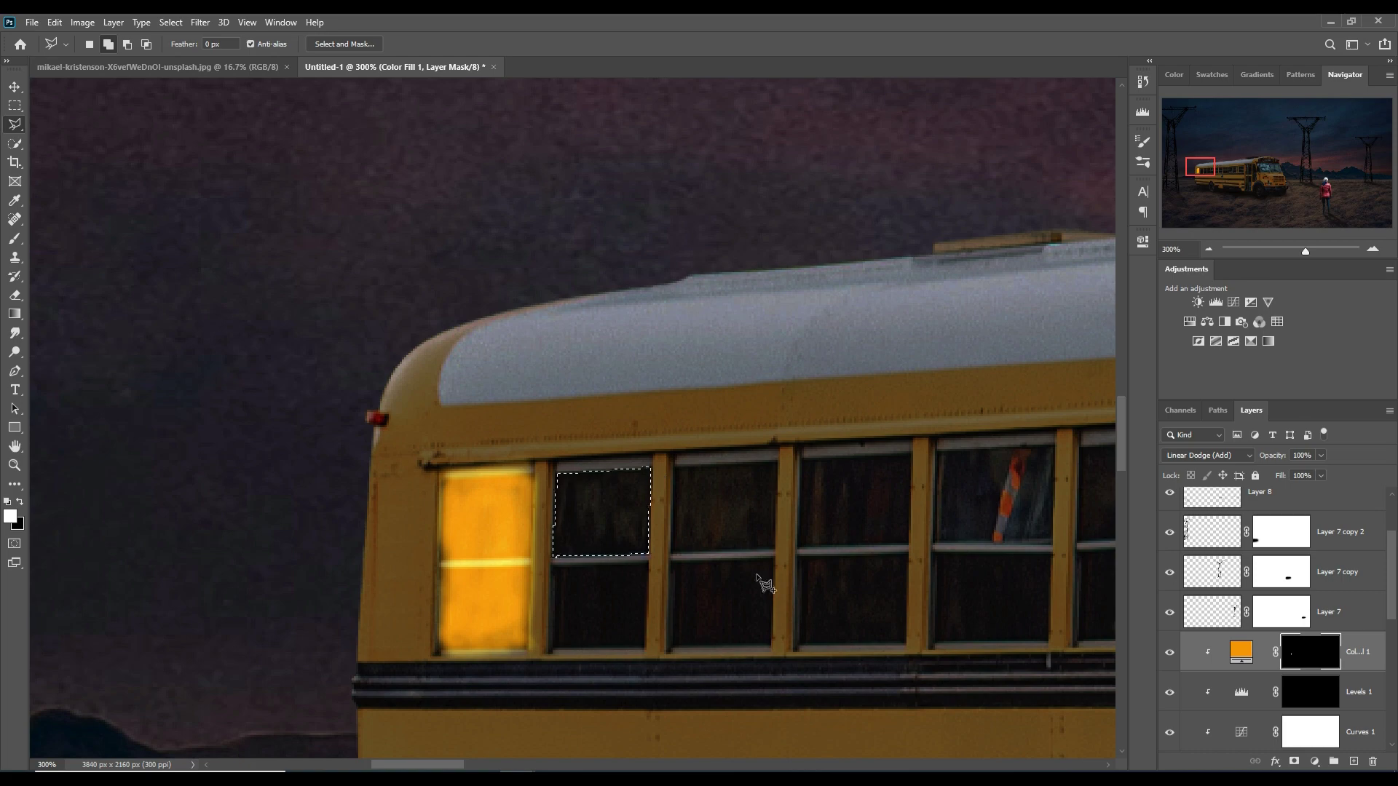
Paint orange glow into the rear window, windshield pillar and right windshield
key("b")
left_click_drag(586, 489, 575, 586)
left_click_drag(553, 469, 561, 575)
left_click_drag(550, 509, 568, 647)
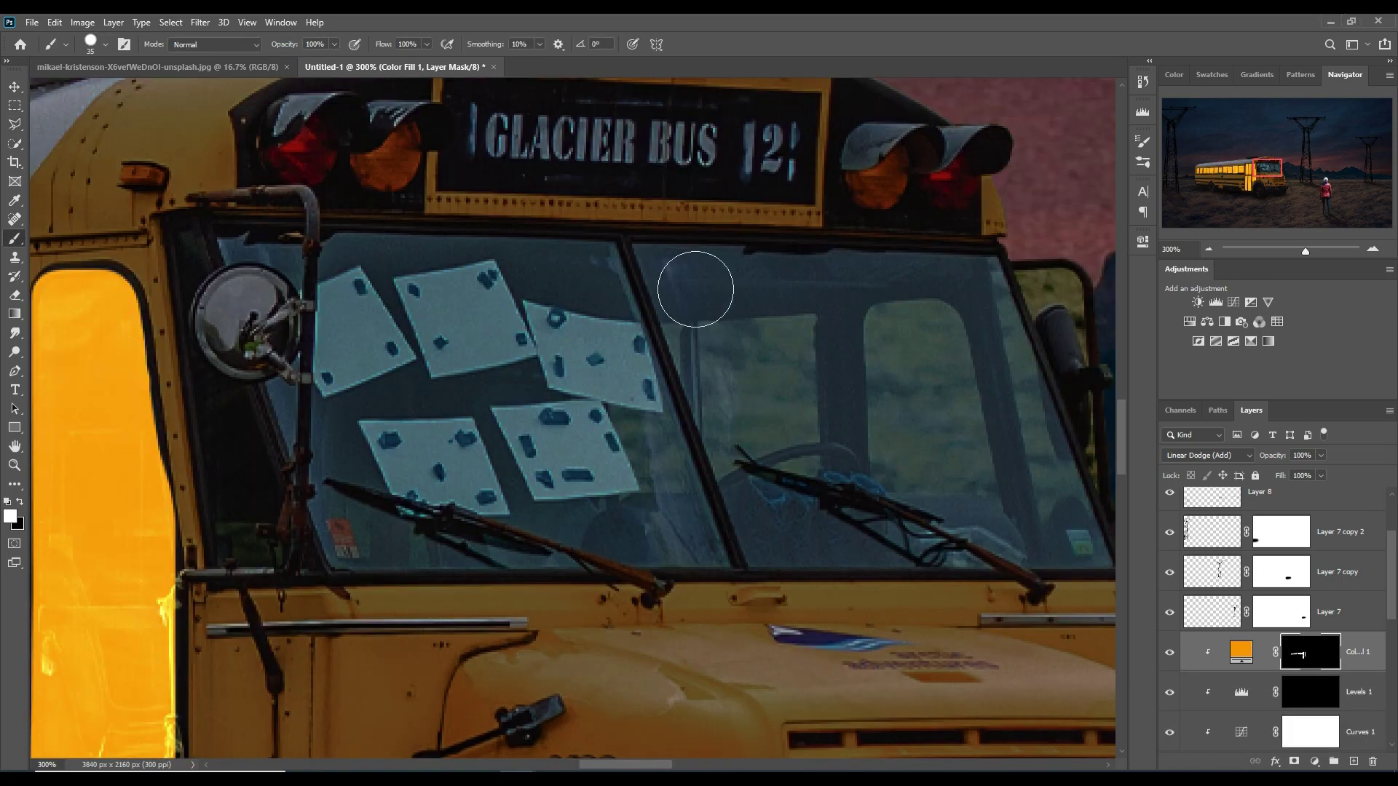
left_click_drag(633, 240, 758, 573)
left_click(1111, 571, "shift")
left_click(1003, 246, "shift")
left_click(635, 238, "shift")
key("bracketright")
key("bracketright")
key("bracketright")
mouse_move(670, 262)
left_mouse_down()
mouse_move(930, 499)
mouse_move(991, 304)
mouse_move(974, 387)
mouse_move(758, 321)
left_mouse_up()
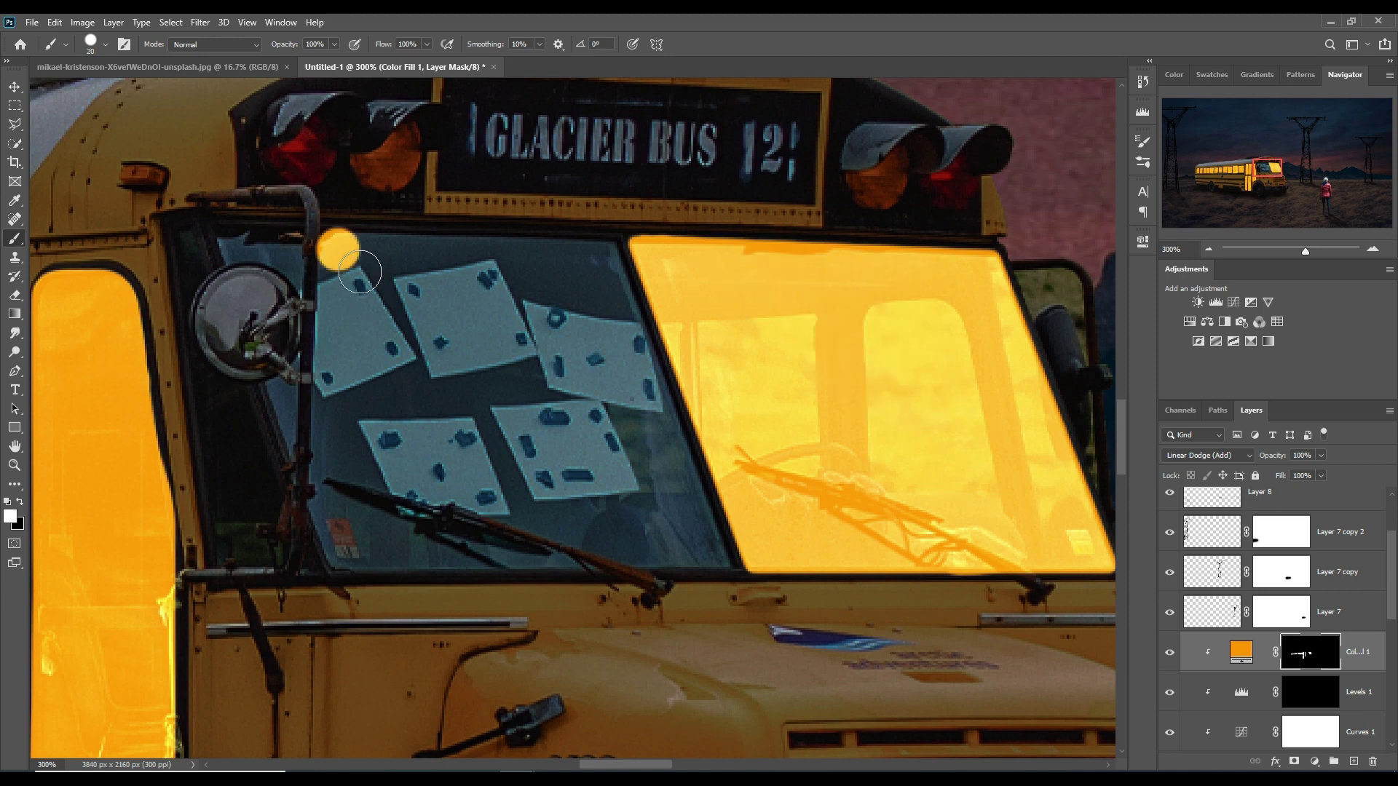
left_click_drag(337, 243, 618, 254)
Fill the left windshield and the small glass beside the pillar with glow
left_click(736, 580, "shift")
left_click(591, 285)
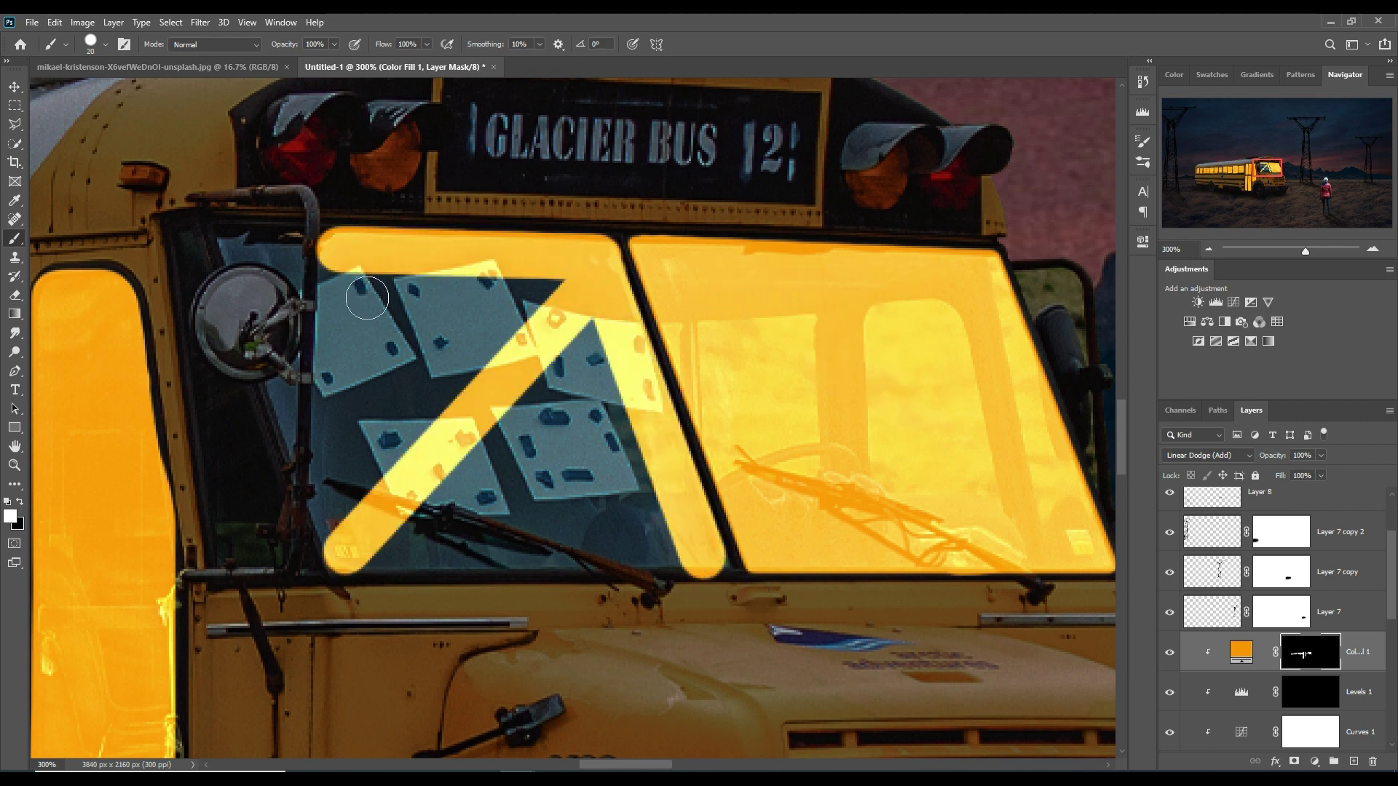
left_click(336, 562, "shift")
mouse_move(348, 285)
left_mouse_down()
mouse_move(353, 502)
mouse_move(655, 582)
mouse_move(408, 342)
left_mouse_up()
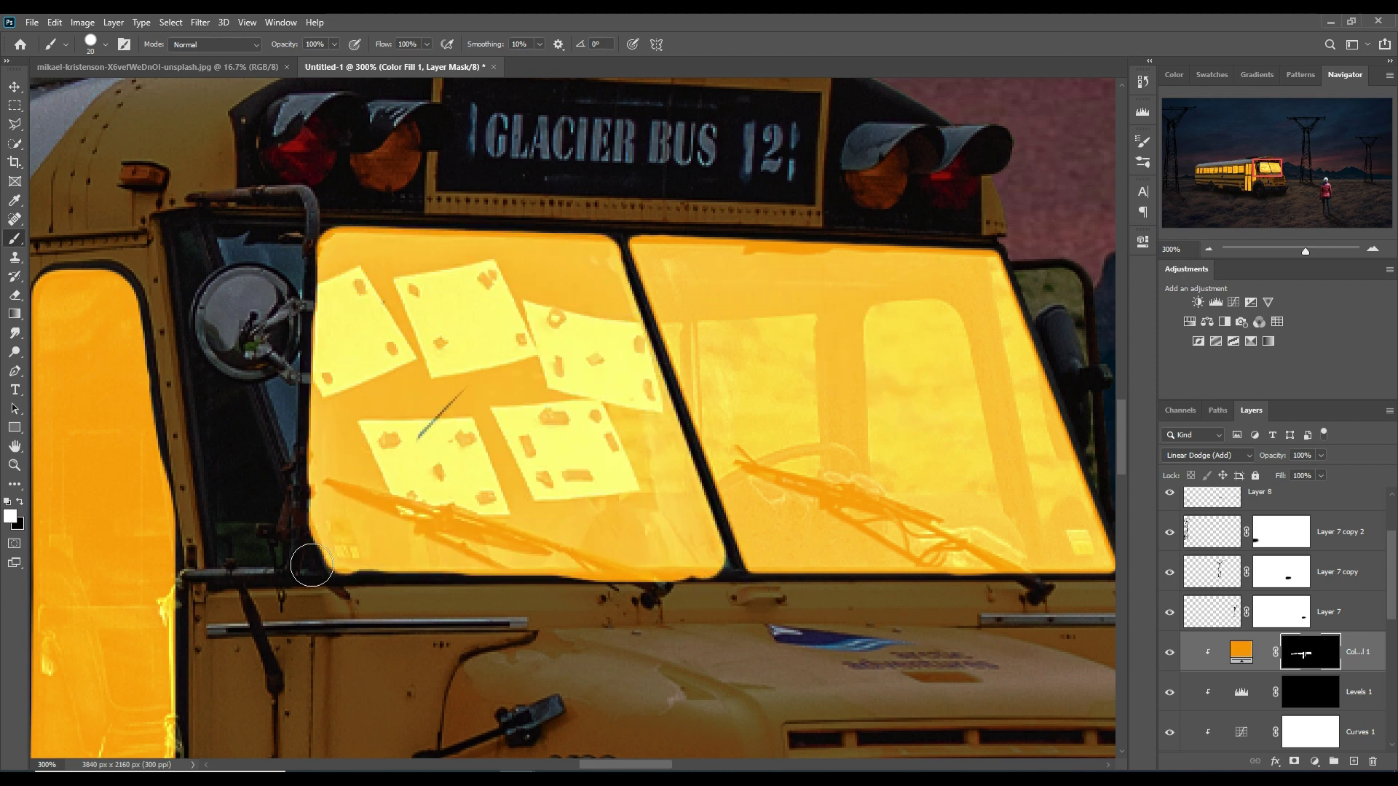
key("bracketleft")
key("bracketleft")
key("bracketleft")
mouse_move(252, 263)
left_mouse_down()
mouse_move(276, 240)
mouse_move(299, 276)
mouse_move(284, 294)
left_mouse_up()
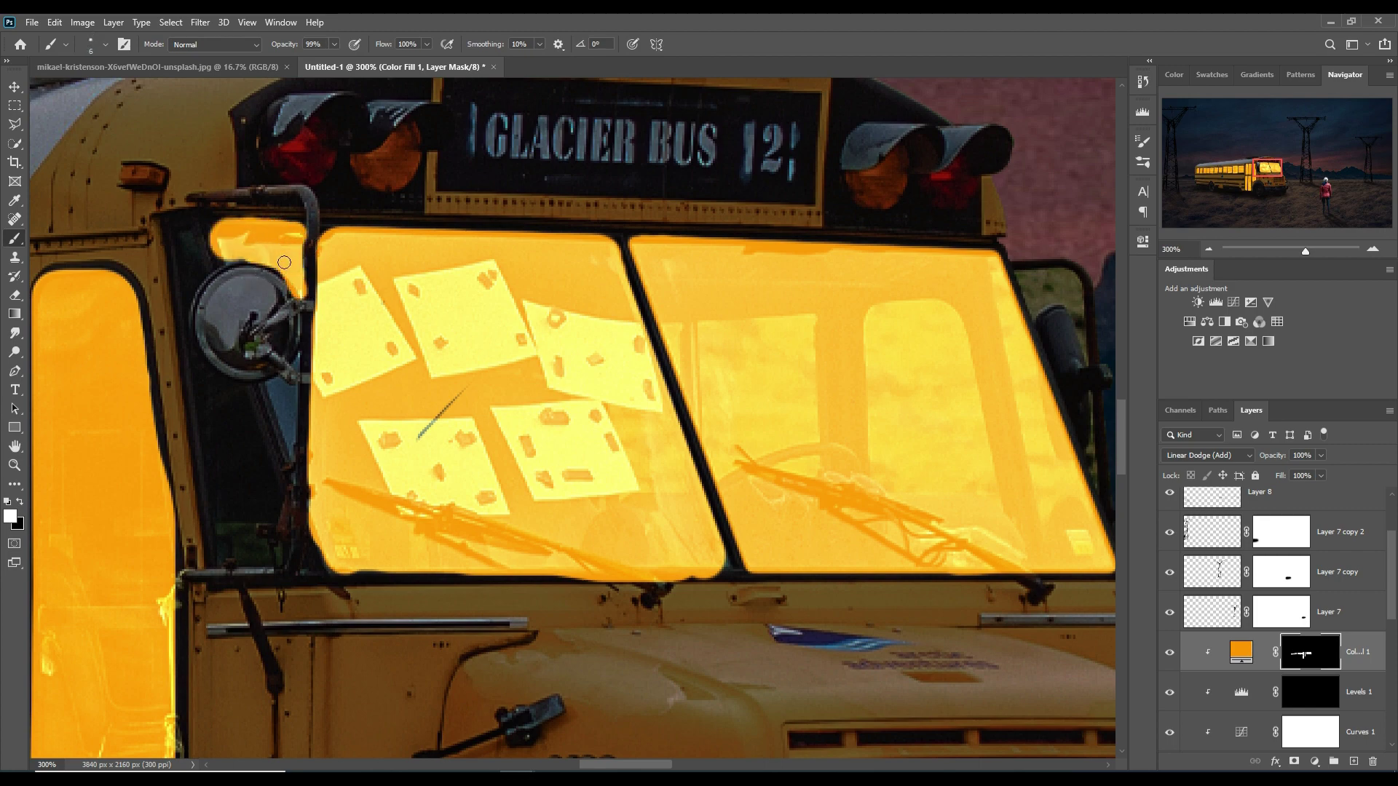
left_click_drag(277, 465, 295, 356)
Erase orange spill along the windshield's bottom edge with a size-3 black brush
key("bracketleft")
key("bracketleft")
key("bracketleft")
left_click(21, 501)
left_click_drag(335, 575, 721, 579)
mouse_move(342, 587)
left_mouse_down()
mouse_move(326, 413)
mouse_move(145, 396)
left_mouse_up()
Paint glow along the top and bottom edges of the side windows
key("bracketright")
key("bracketright")
key("bracketright")
key("x")
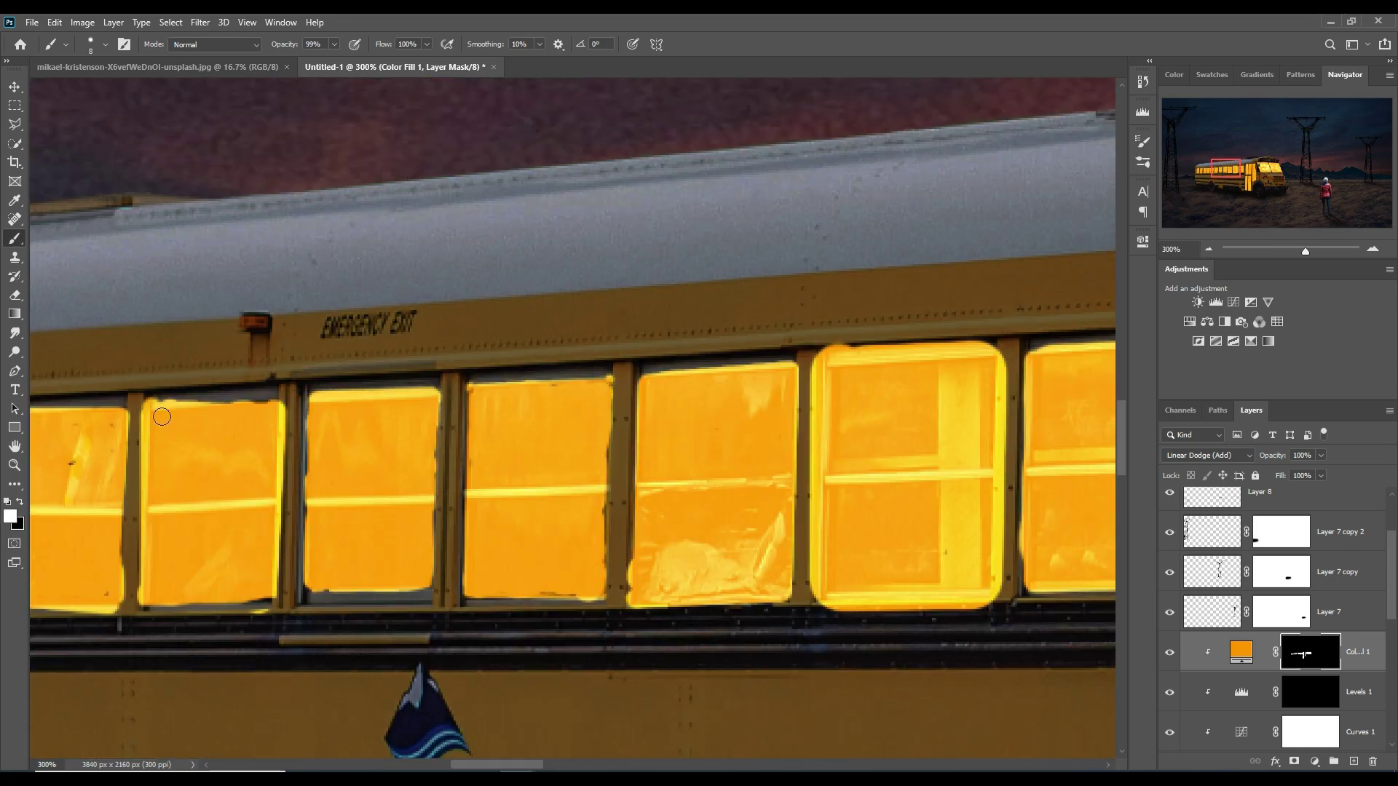
left_click_drag(492, 398, 612, 375)
mouse_move(356, 606)
left_mouse_down()
mouse_move(420, 562)
mouse_move(500, 556)
left_mouse_up()
left_click_drag(343, 564, 204, 567)
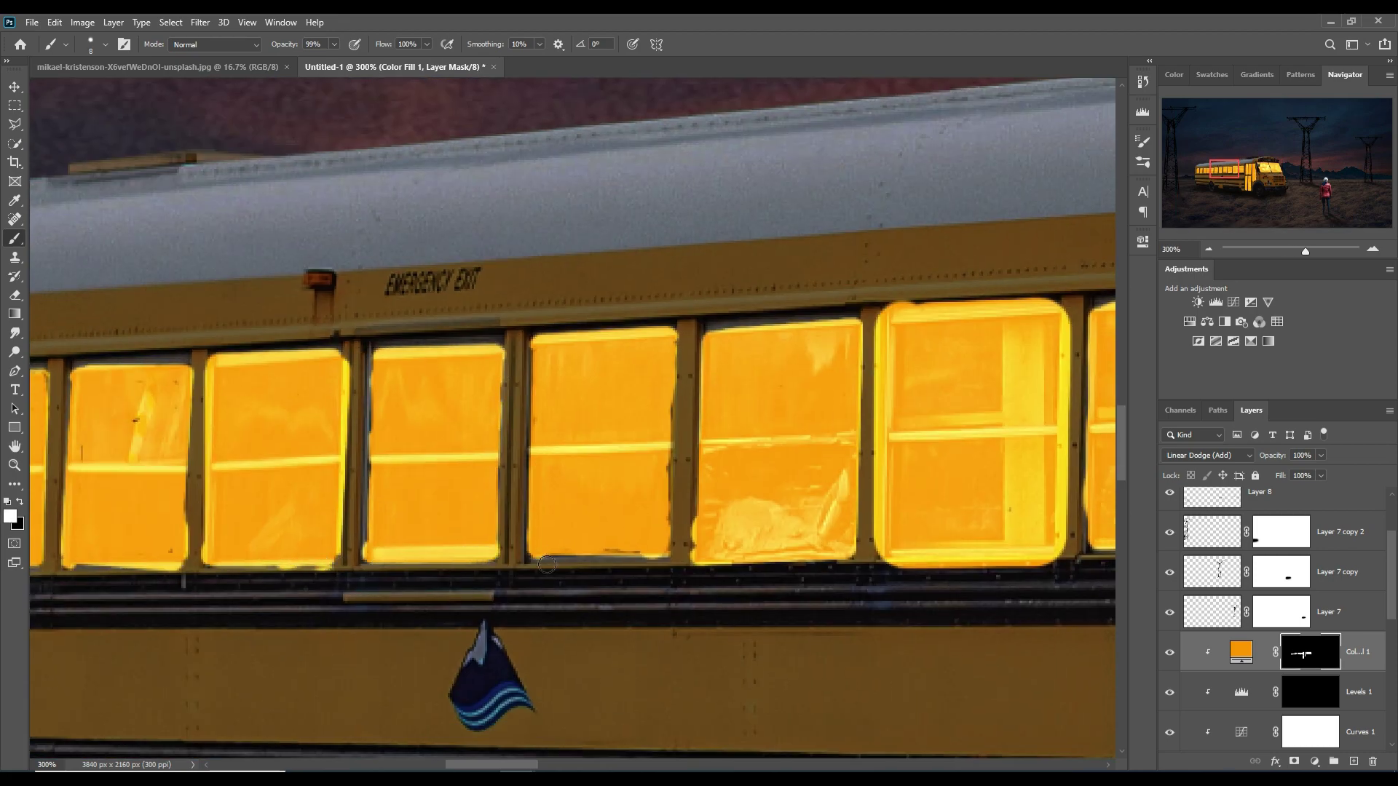
left_click_drag(529, 557, 680, 557)
Trim glow spilling past the side window frames with black
key("x")
mouse_move(885, 309)
left_mouse_down()
mouse_move(1056, 306)
mouse_move(880, 557)
mouse_move(1033, 305)
mouse_move(1066, 502)
mouse_move(892, 565)
left_mouse_up()
left_click_drag(332, 568, 271, 567)
left_click_drag(183, 567, 98, 568)
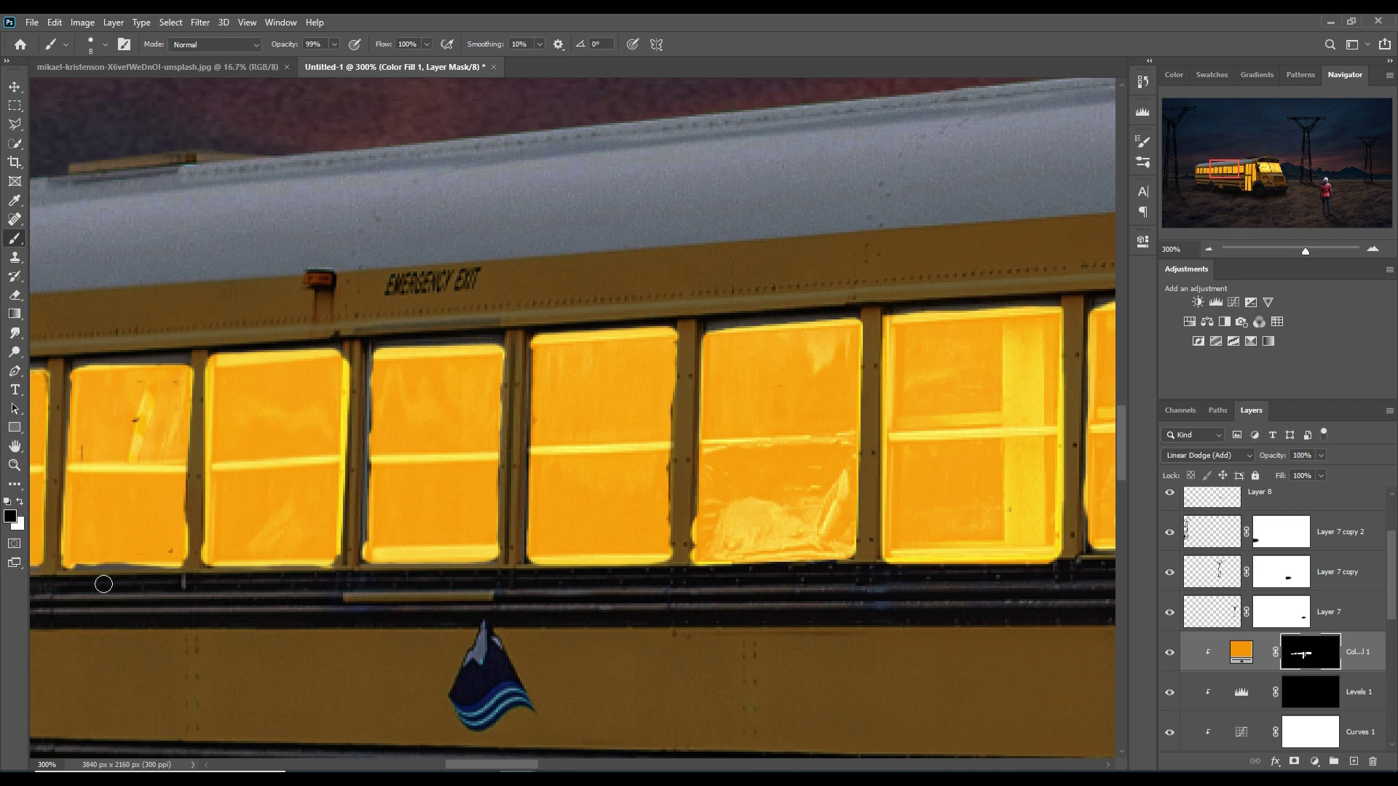
left_click_drag(207, 342, 338, 343)
left_click_drag(532, 331, 677, 329)
key("ctrl+minus")
key("ctrl+minus")
key("ctrl+minus")
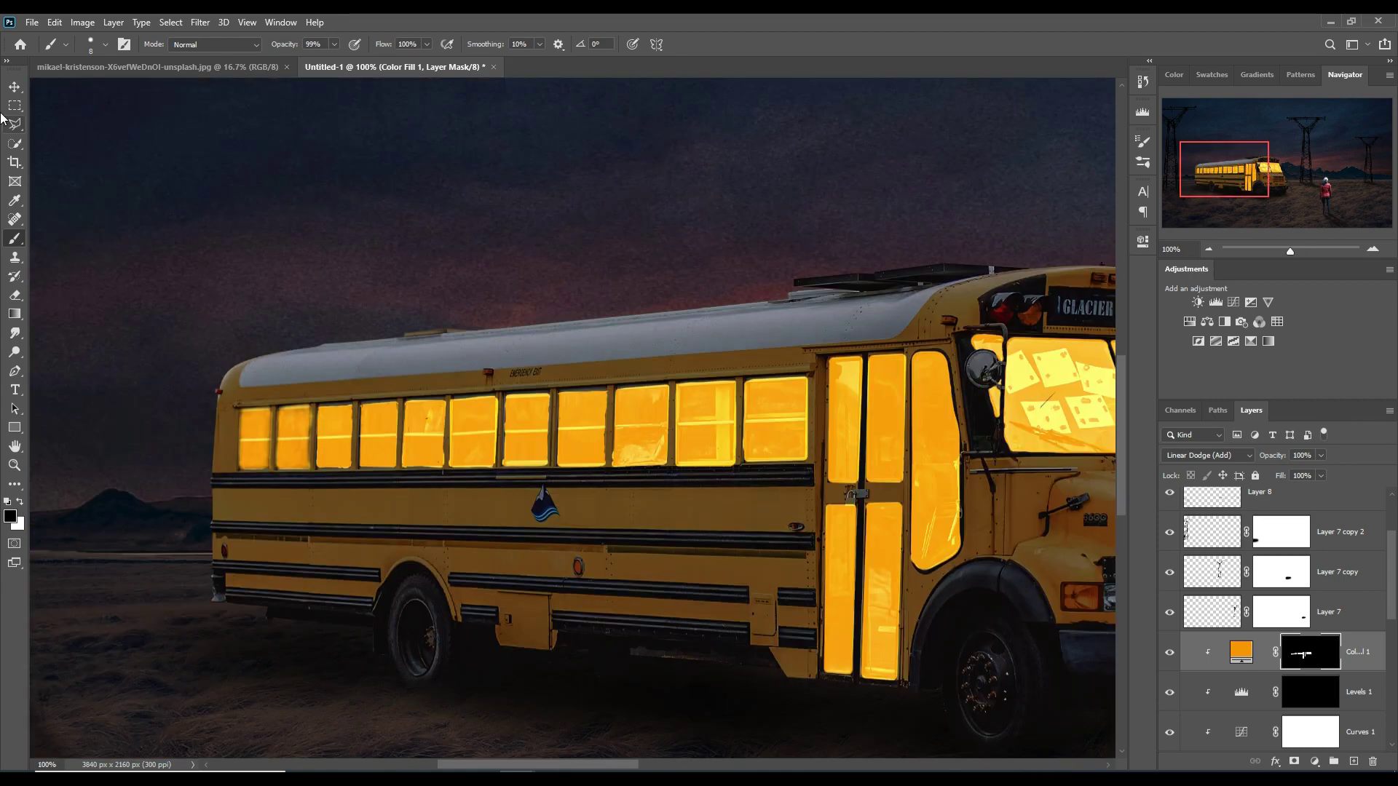
Paint warm yellow glow on the grass beside the bus on a new Overlay layer
key("v")
left_click(1353, 761)
key("b")
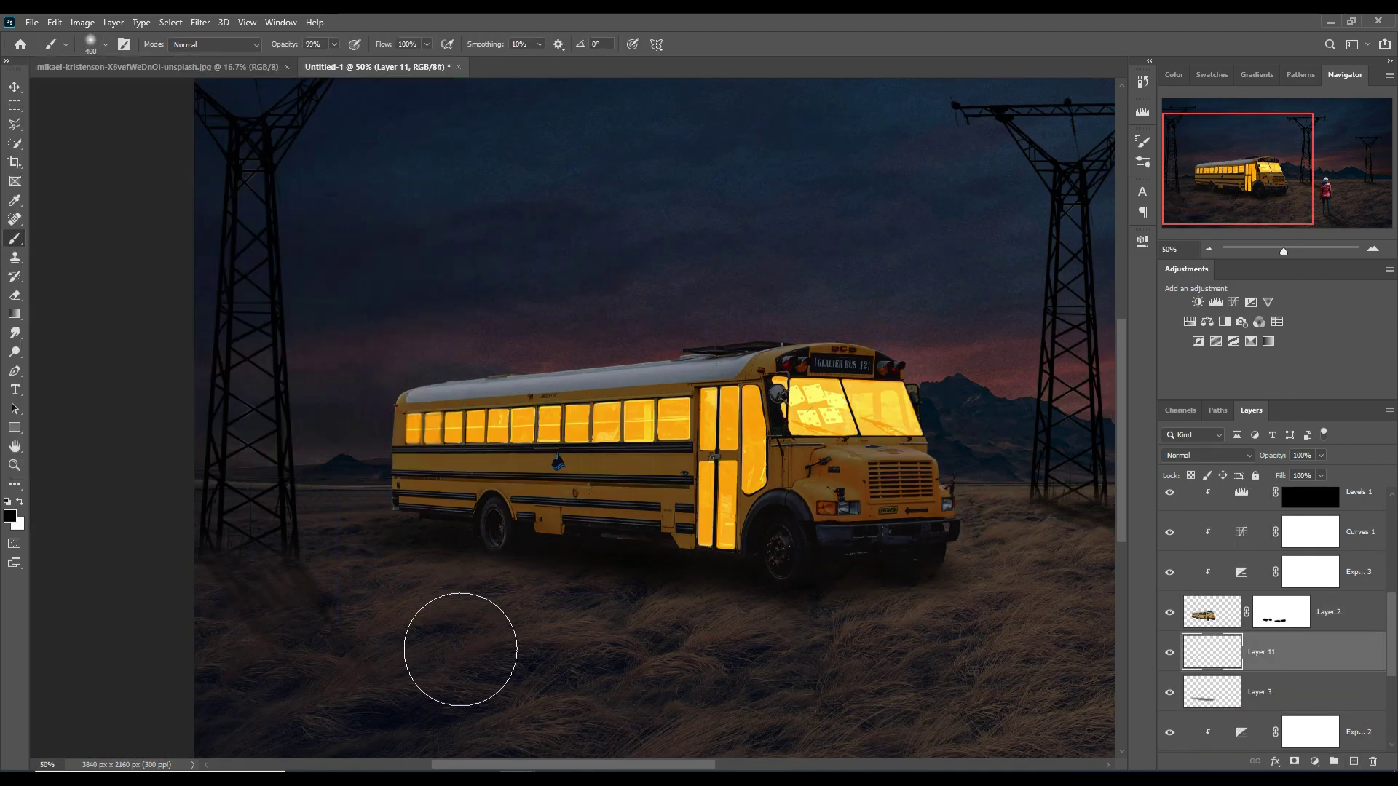
left_click(10, 516)
left_click(1127, 393)
left_click(1207, 455)
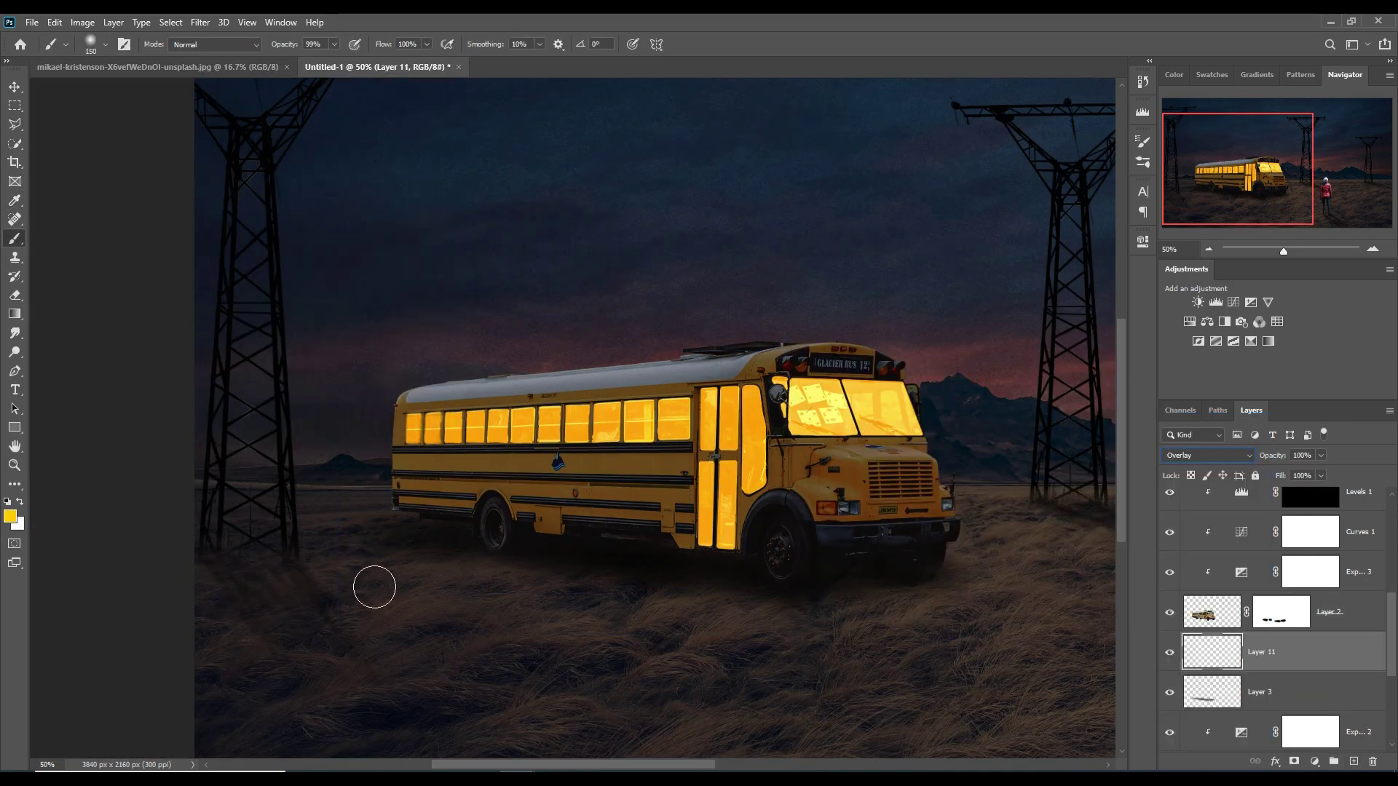
mouse_move(350, 561)
left_mouse_down()
mouse_move(398, 586)
mouse_move(735, 641)
left_mouse_up()
Stretch the yellow glow into a beam, mask it, and fade its lower-left part
key("ctrl+t")
key("ctrl+minus")
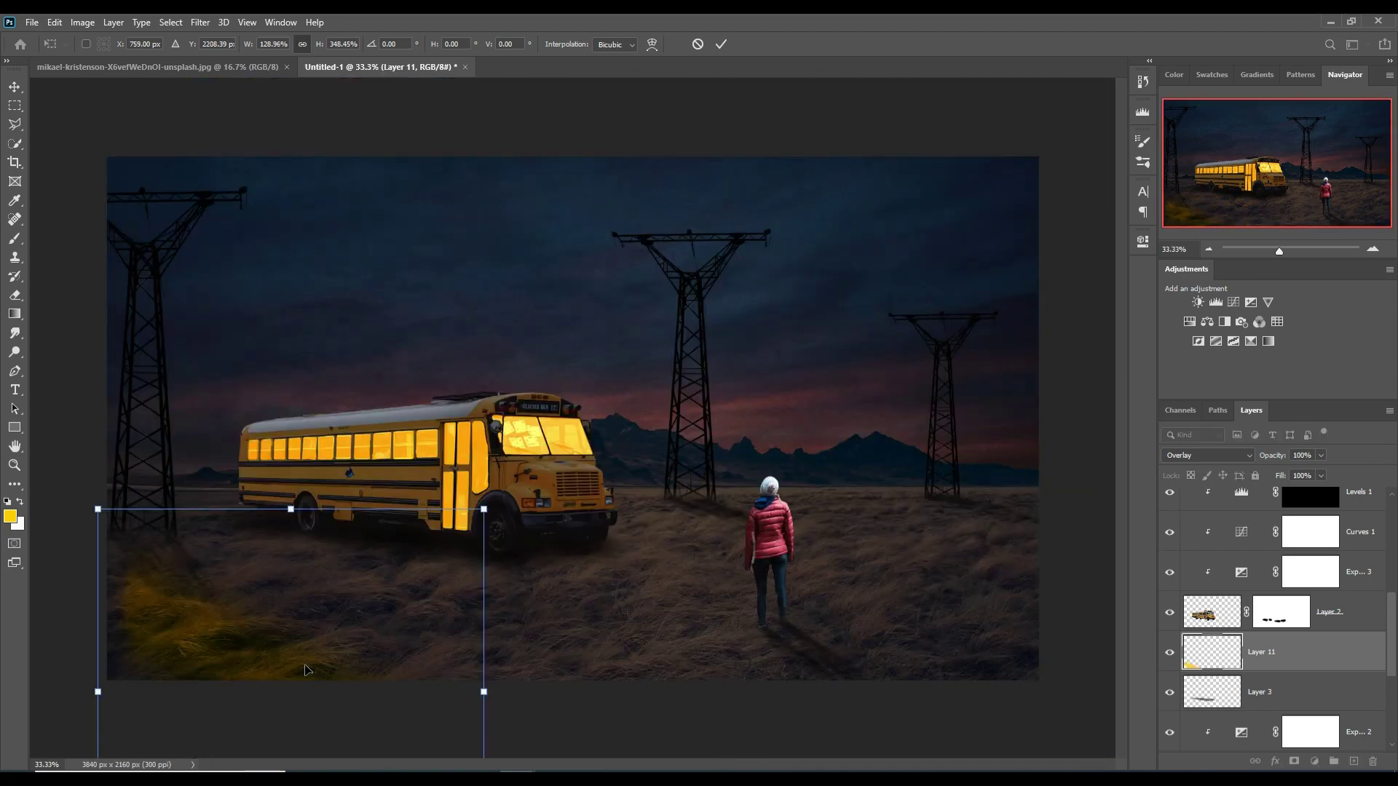
mouse_move(510, 510)
left_mouse_down()
mouse_move(364, 582)
mouse_move(366, 654)
mouse_move(342, 597)
mouse_move(502, 509)
left_mouse_up()
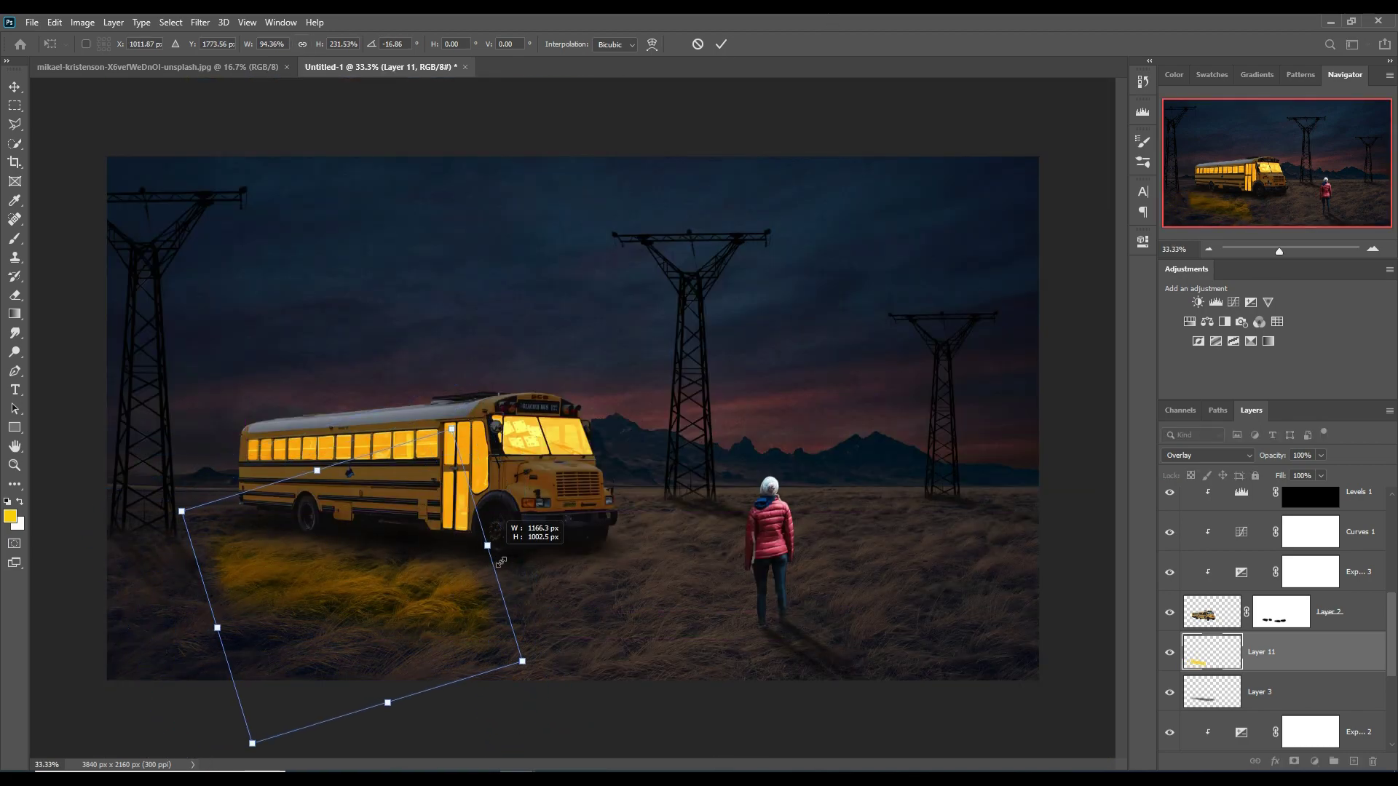
key("Return")
left_click(1293, 760)
key("b")
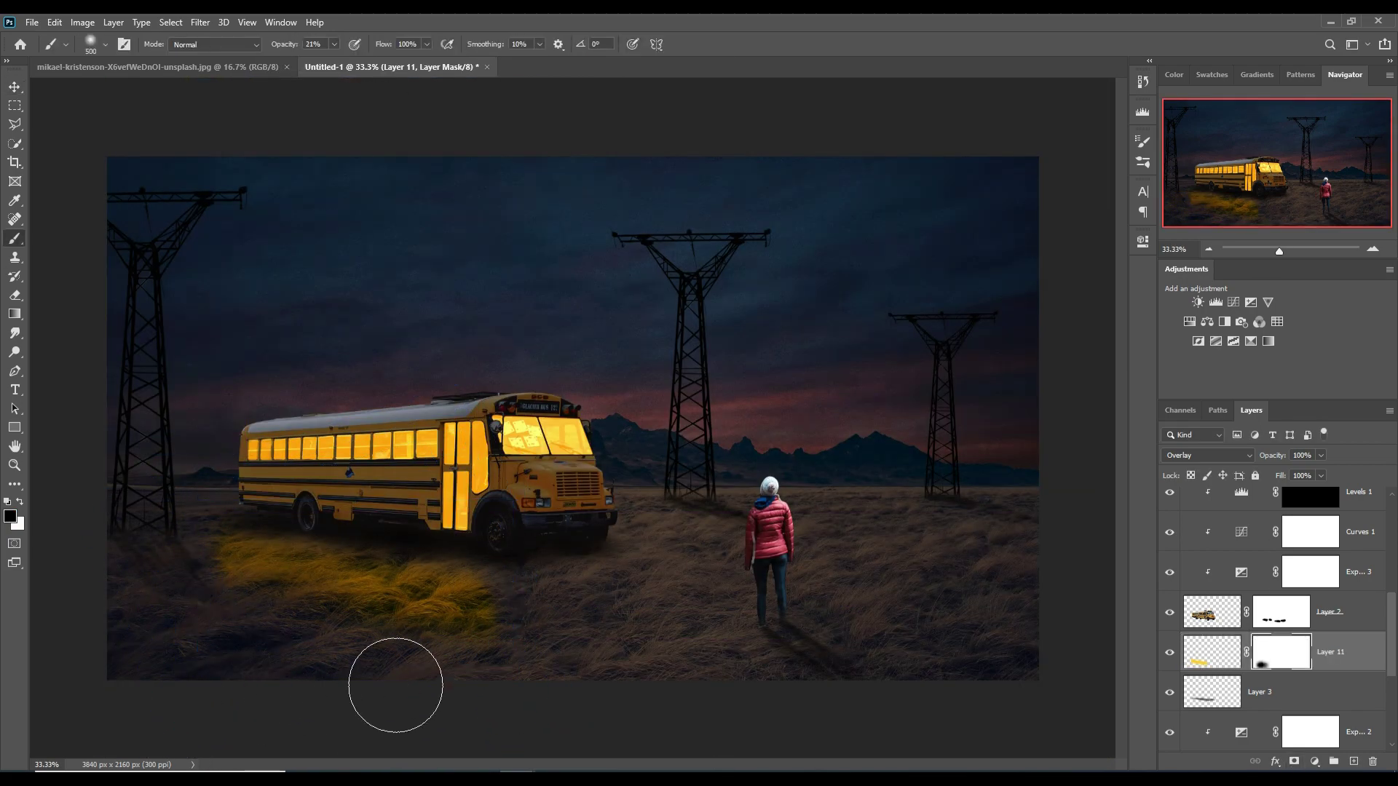
left_click_drag(393, 683, 304, 620)
key("v")
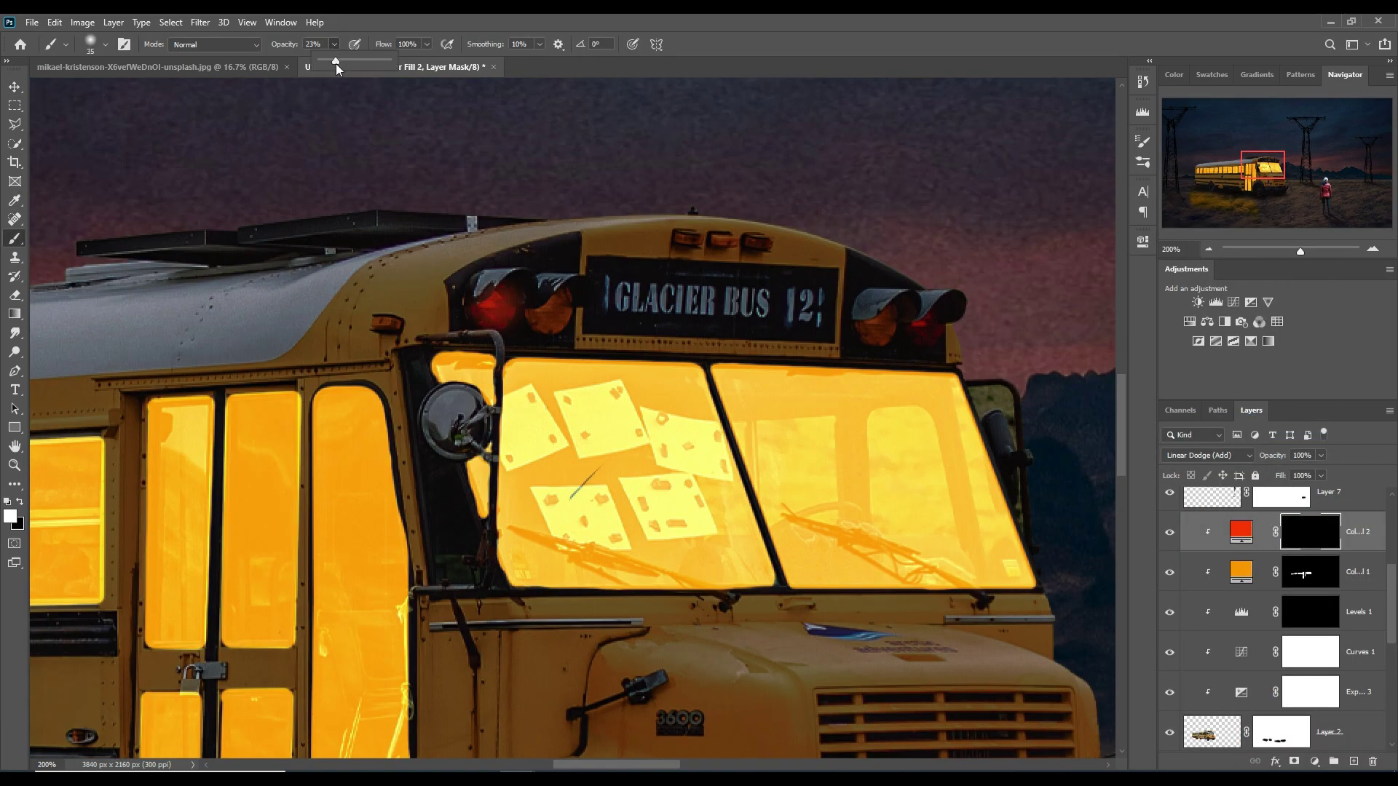
Paint the red fill's mask over the four lamps above the windshield
left_click(499, 310)
left_click(553, 309)
left_click(879, 335)
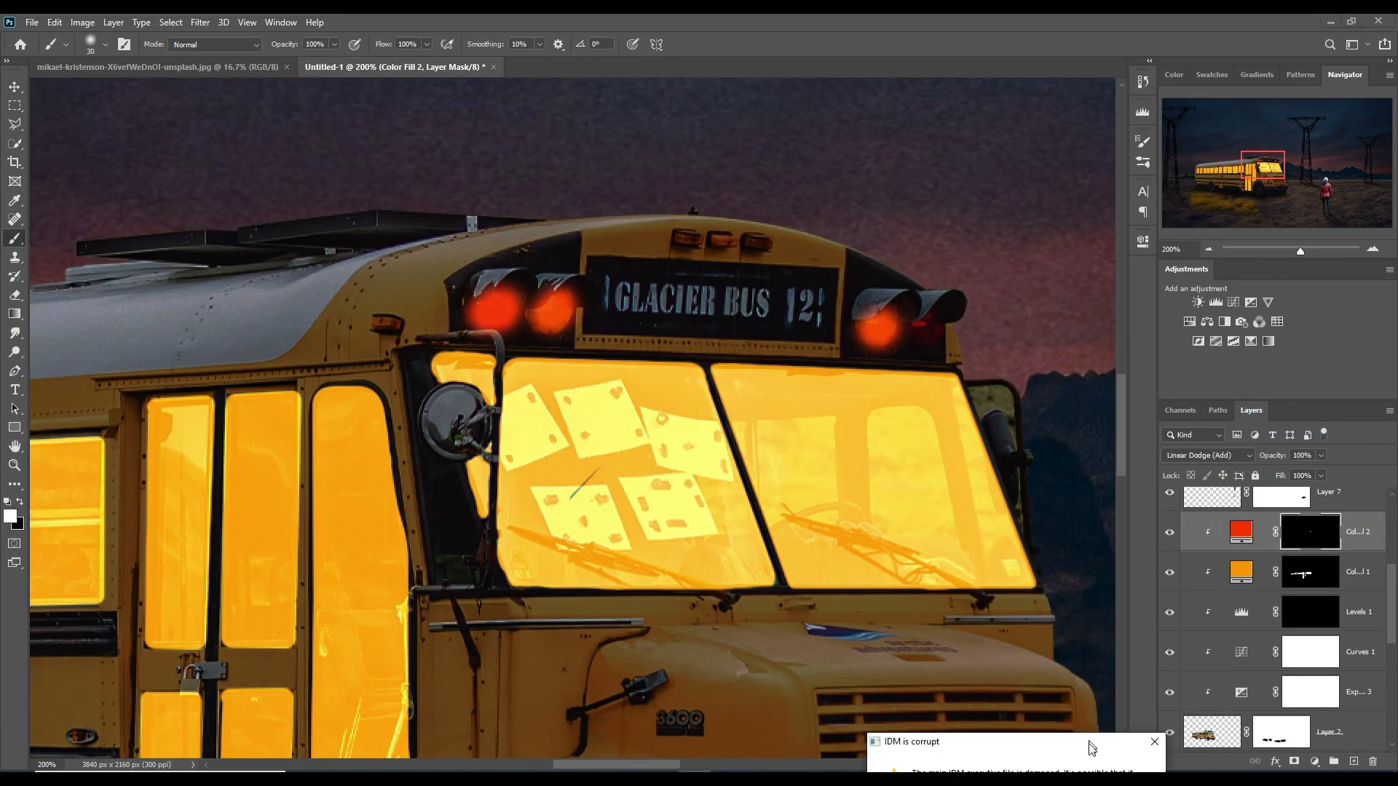
left_click(936, 335)
Make both headlights glow yellow, then drag a yellow-to-white gradient from the headlight rightward
scroll(630, 406, "down", 5)
left_click(597, 375)
scroll(631, 405, "right", 3)
scroll(630, 405, "up", 1)
key("bracketleft")
key("alt+bracketleft")
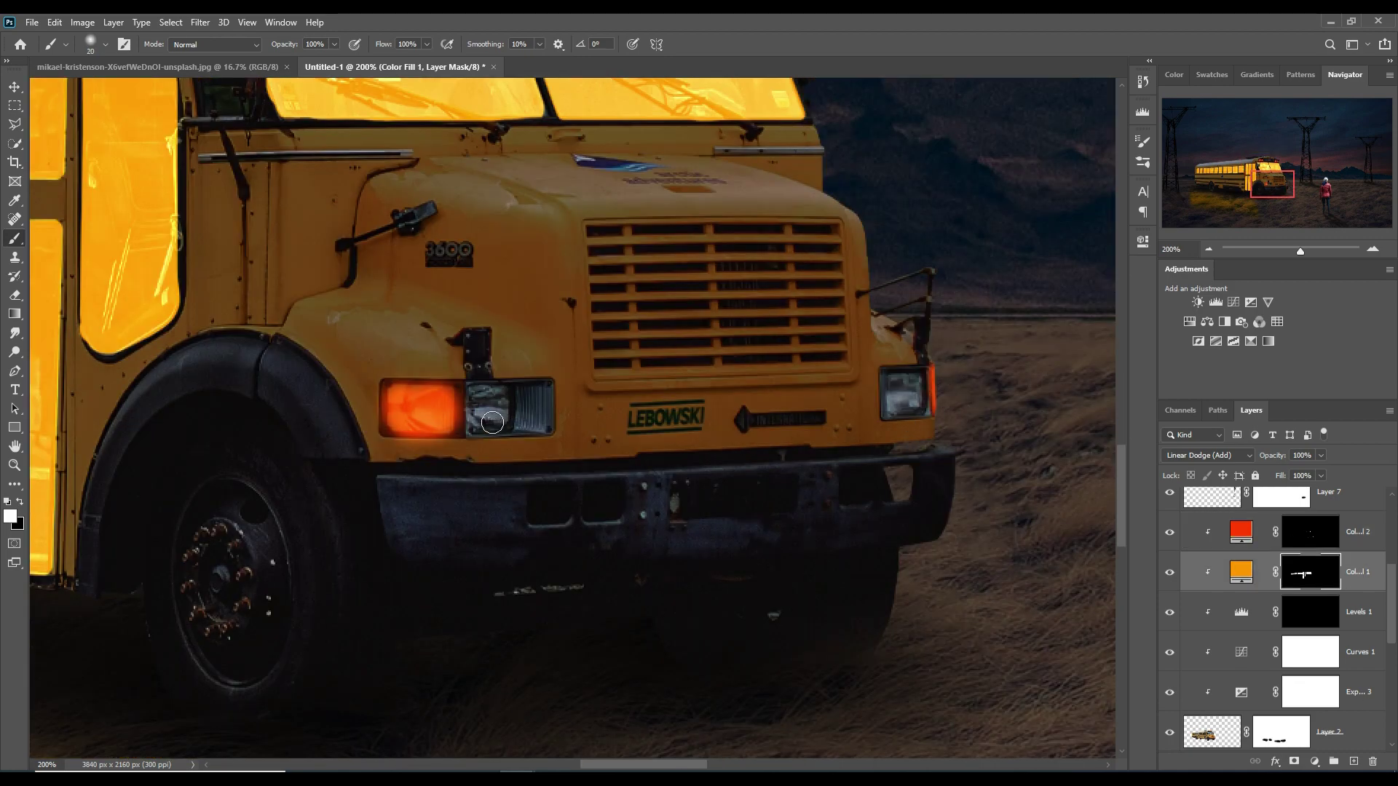
left_click_drag(473, 397, 539, 422)
left_click_drag(891, 379, 899, 393)
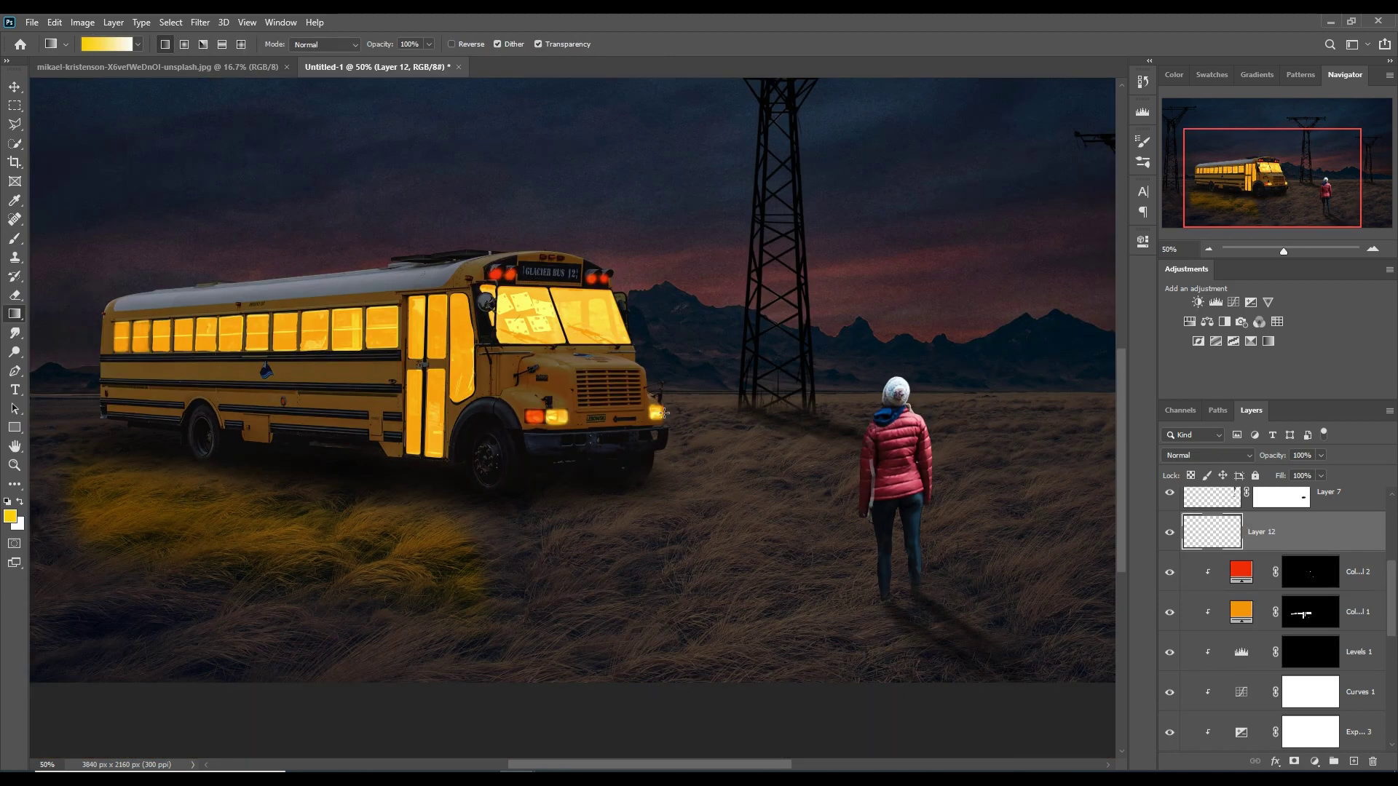
left_click_drag(658, 410, 1006, 485)
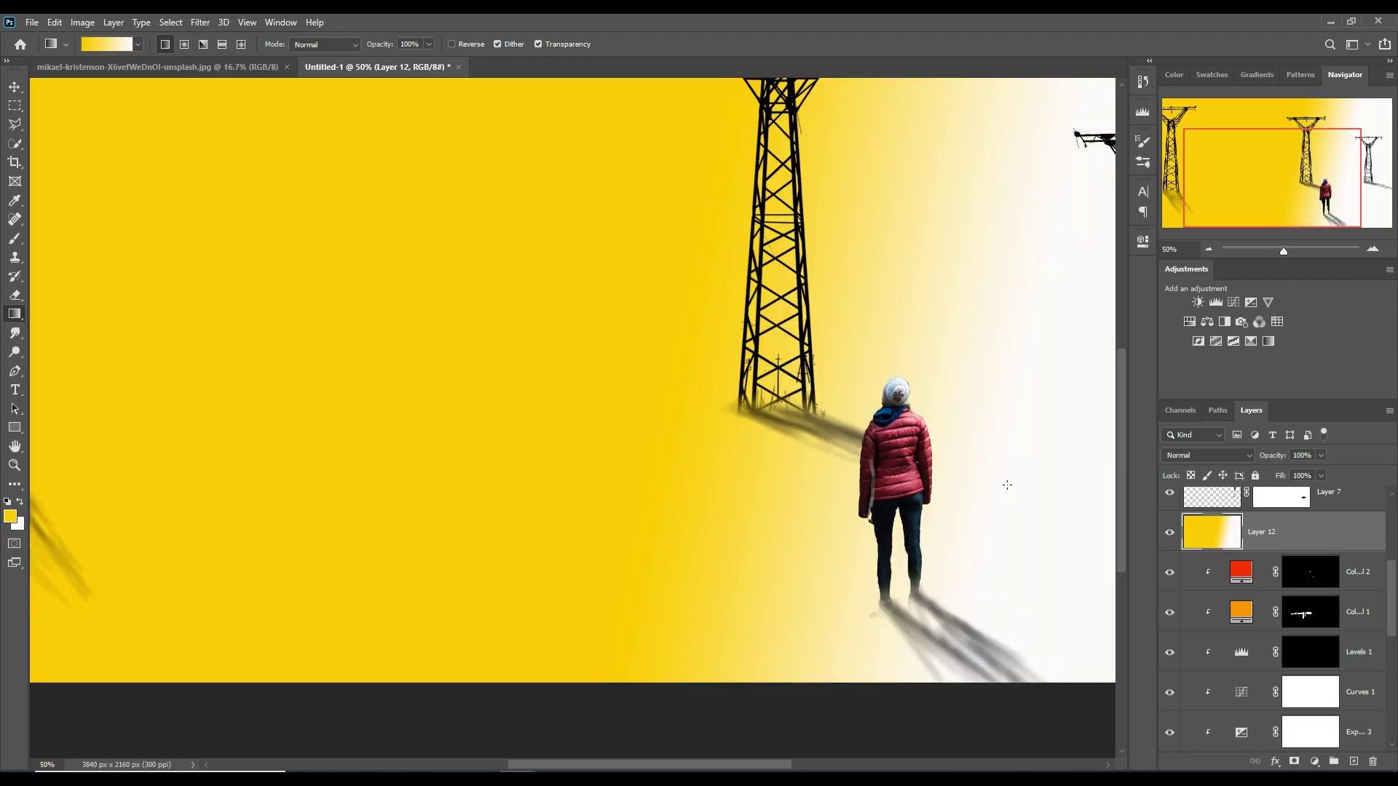
Remove the gradient and select a thin rectangular strip from the headlight toward the girl
key("Delete")
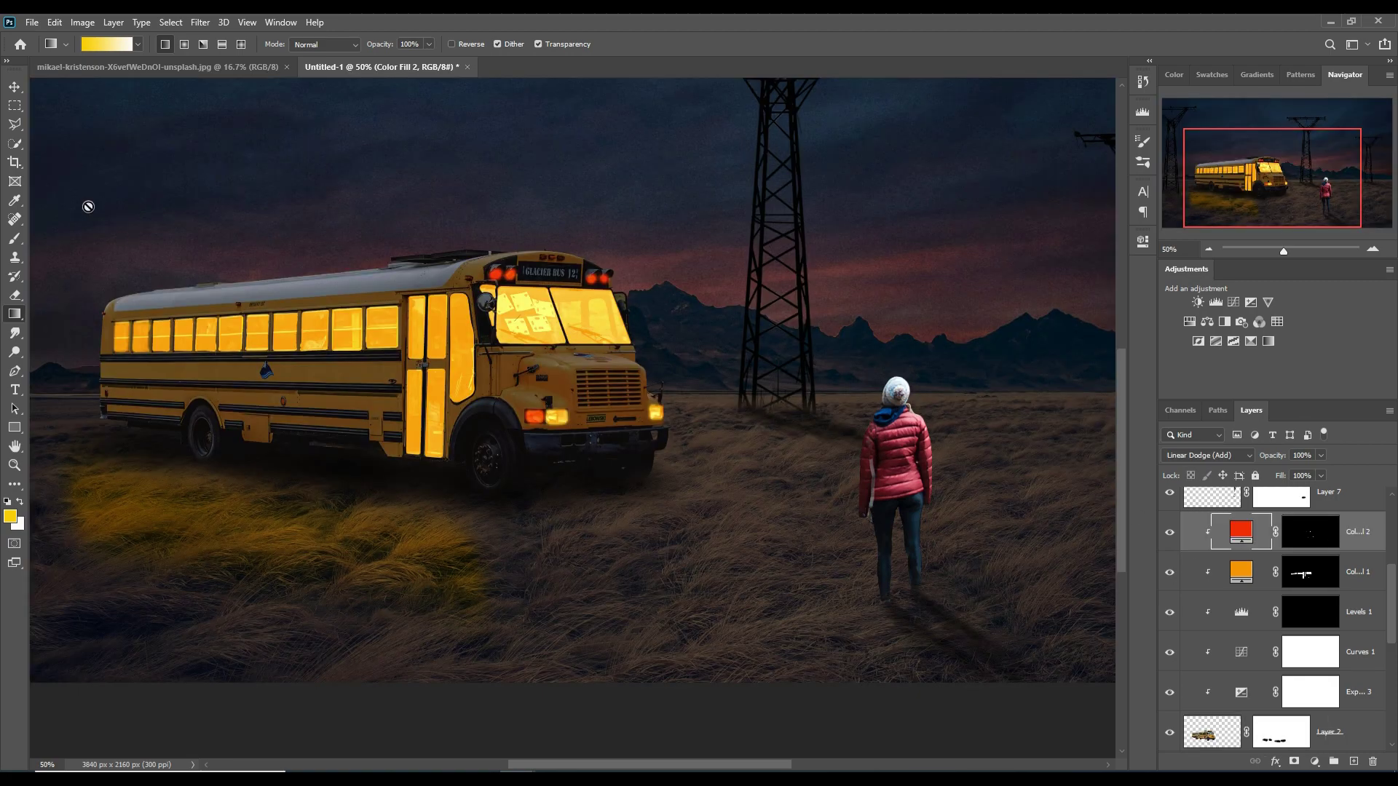
left_click(14, 106)
left_click_drag(657, 407, 1022, 430)
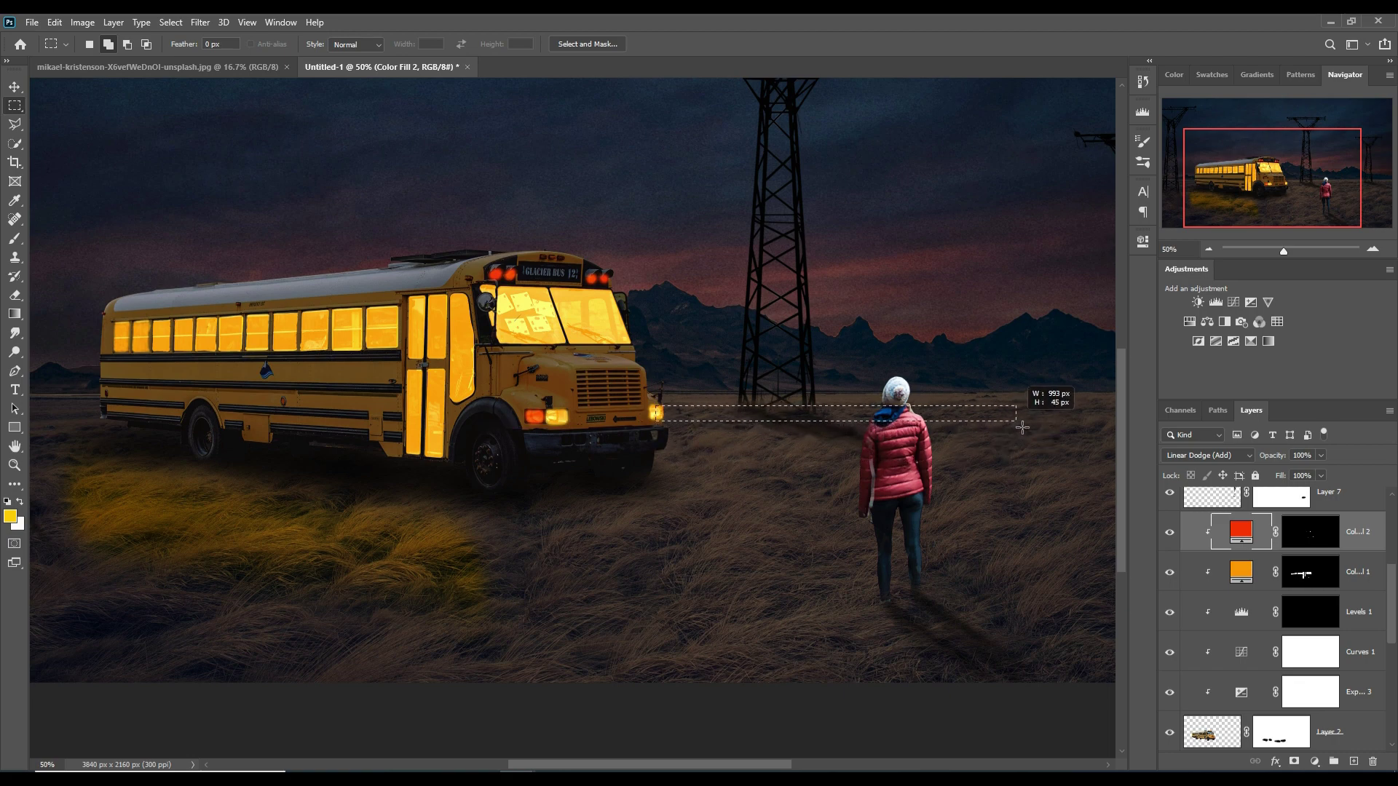
left_click_drag(1022, 429, 1021, 431)
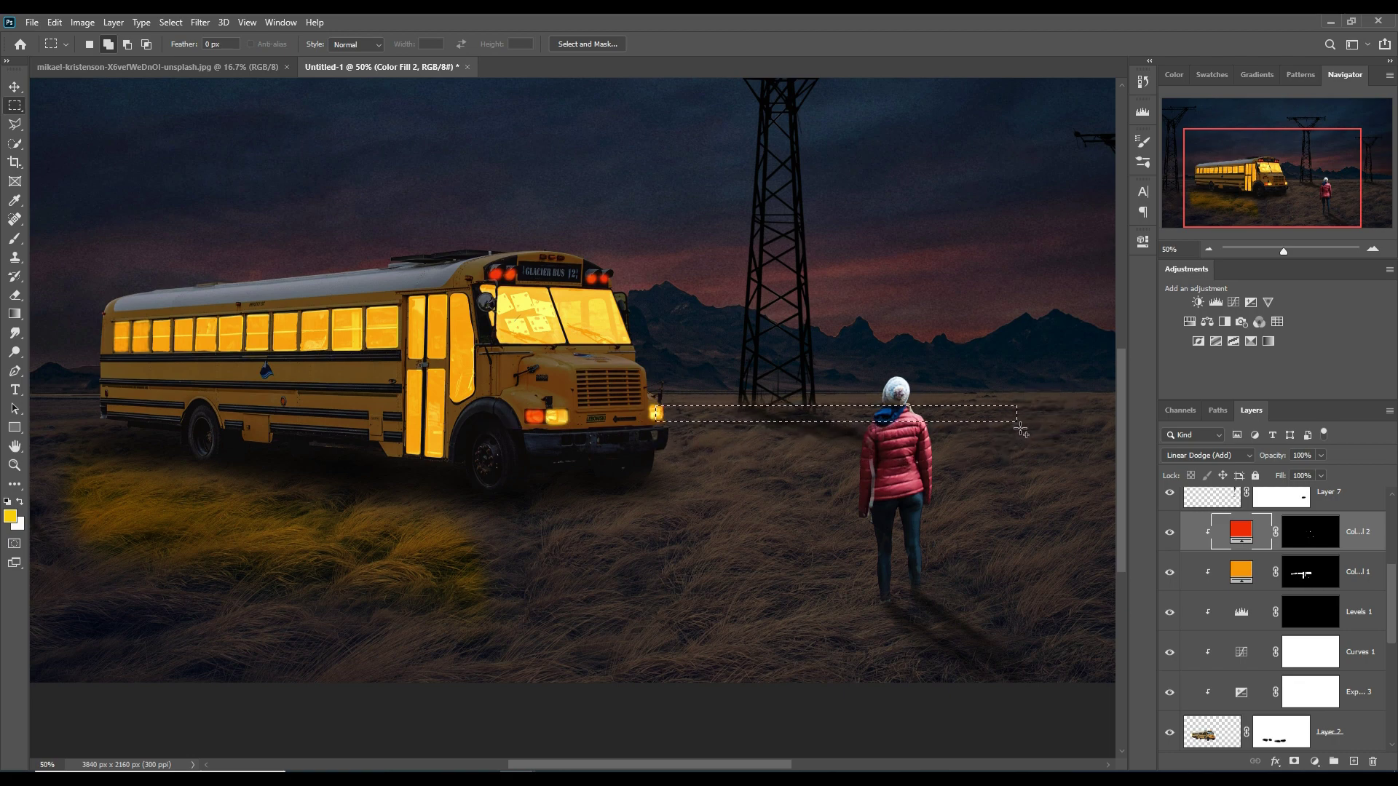
Preview Neutrals gradient presets Off white_01, Sand_01 and Sand_02, then close without applying
left_click(14, 314)
left_click(113, 45)
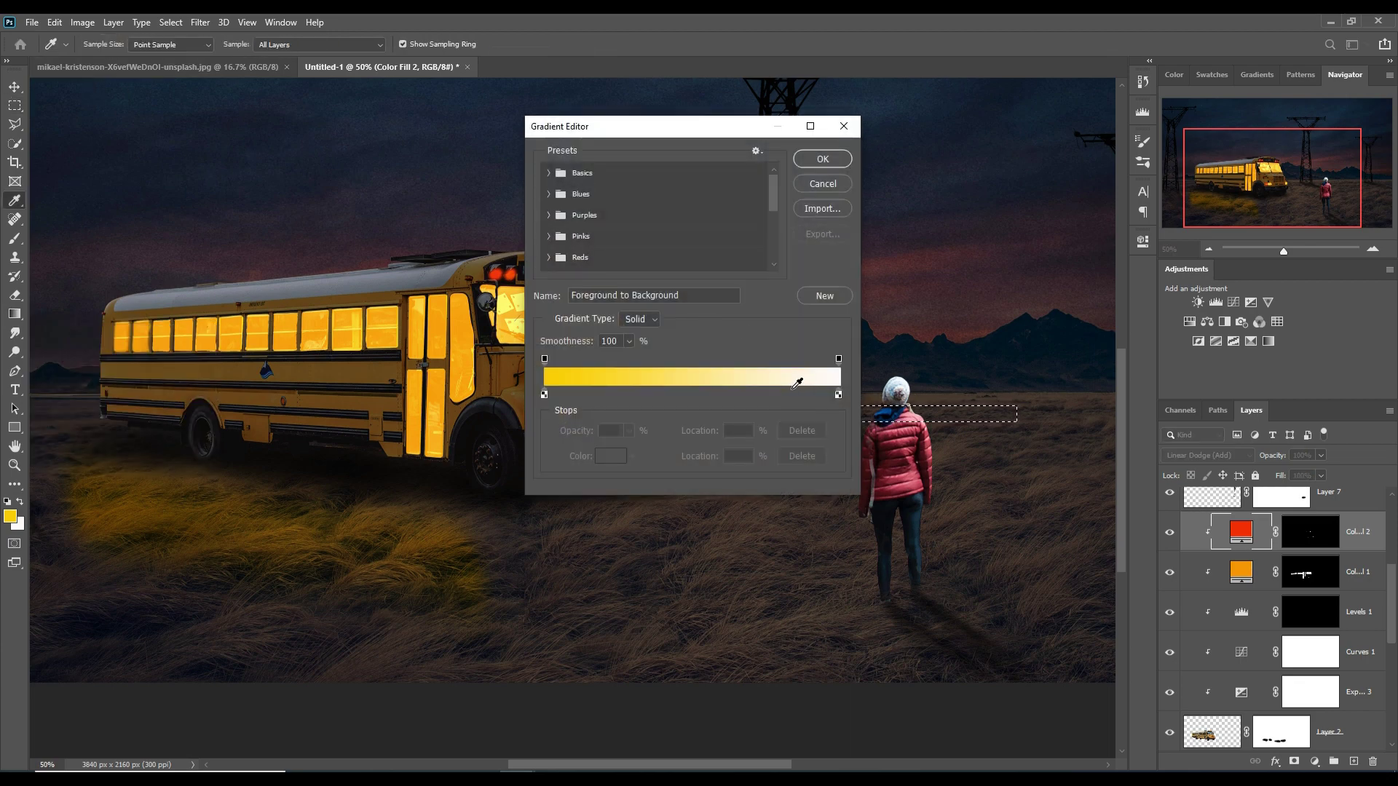
left_click(653, 319)
scroll(697, 214, "down", 3)
scroll(697, 214, "down", 2)
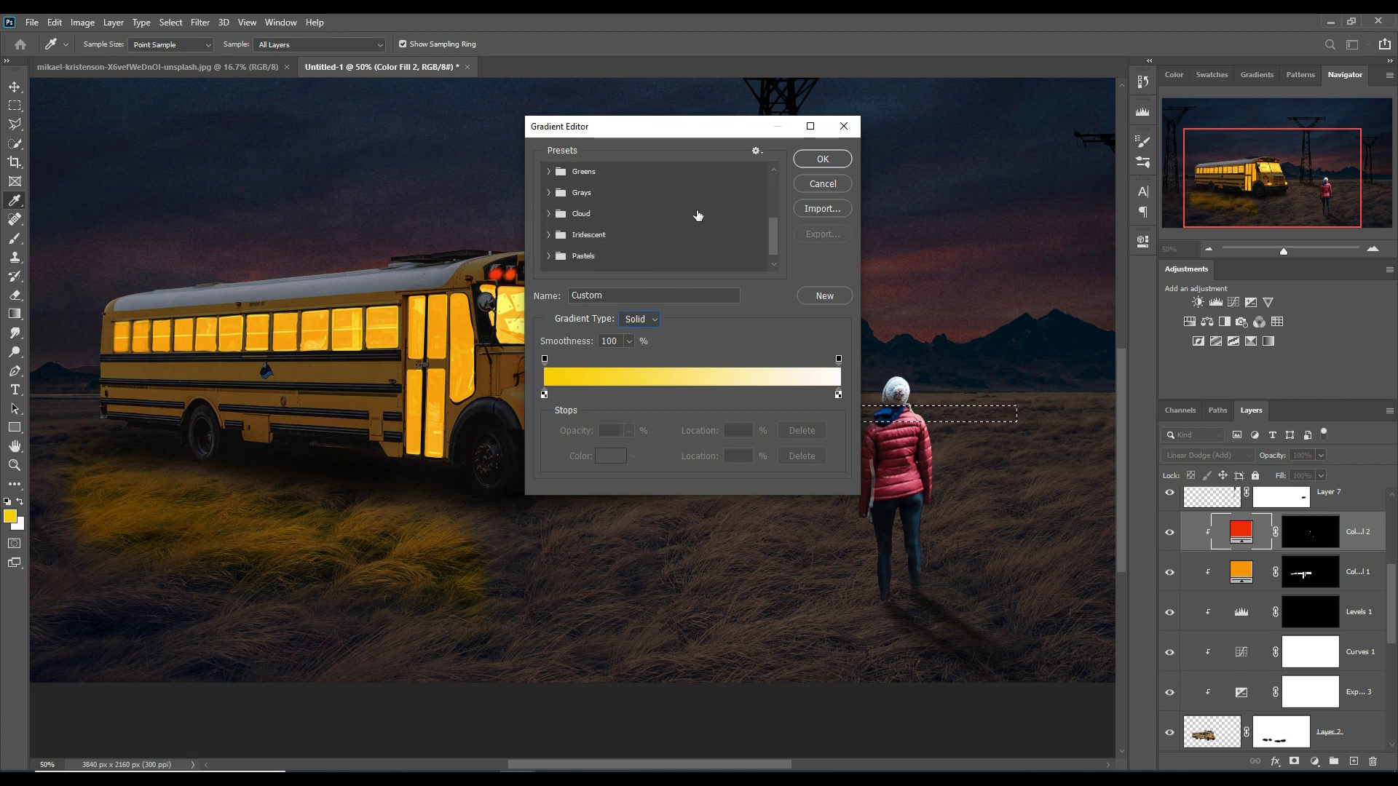
scroll(696, 215, "down", 2)
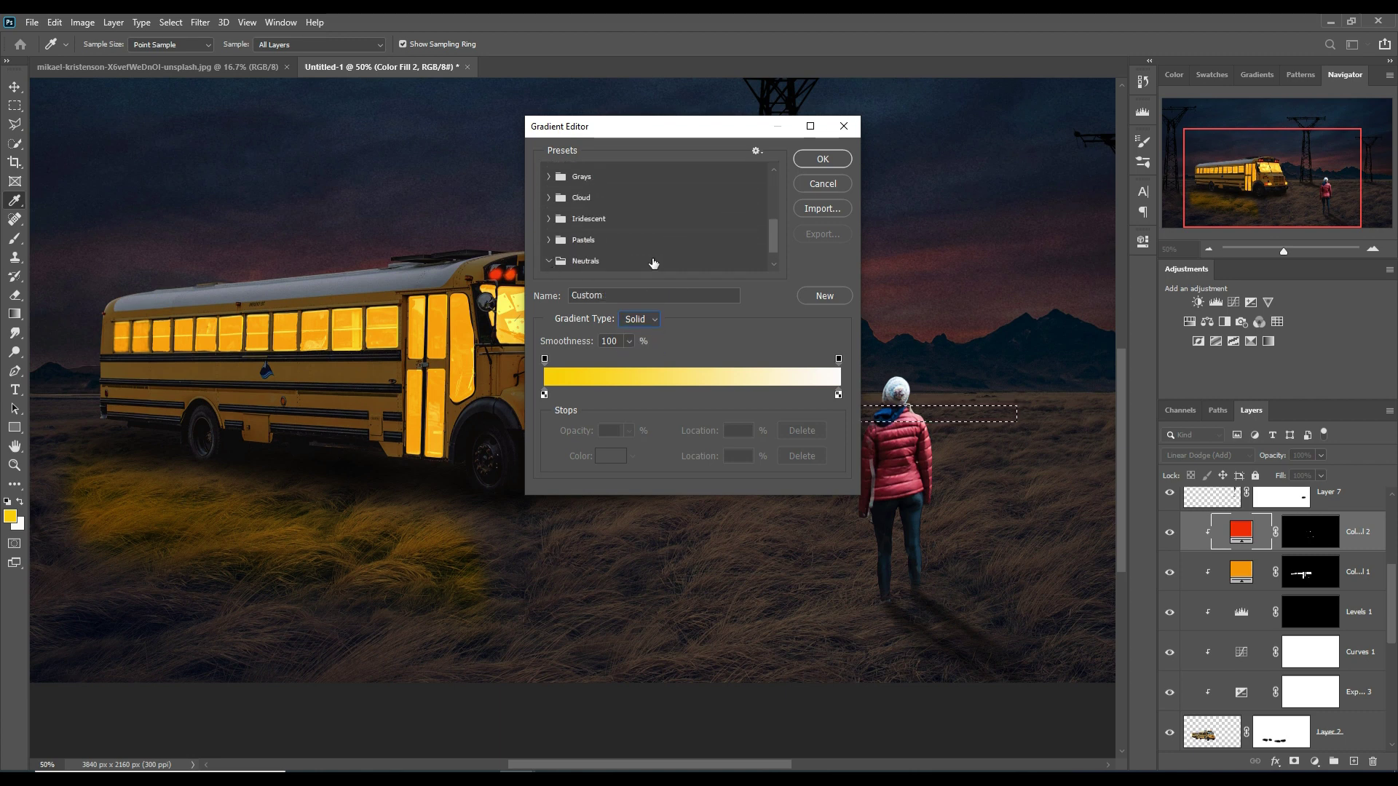
left_click(624, 262)
left_click_drag(770, 233, 771, 260)
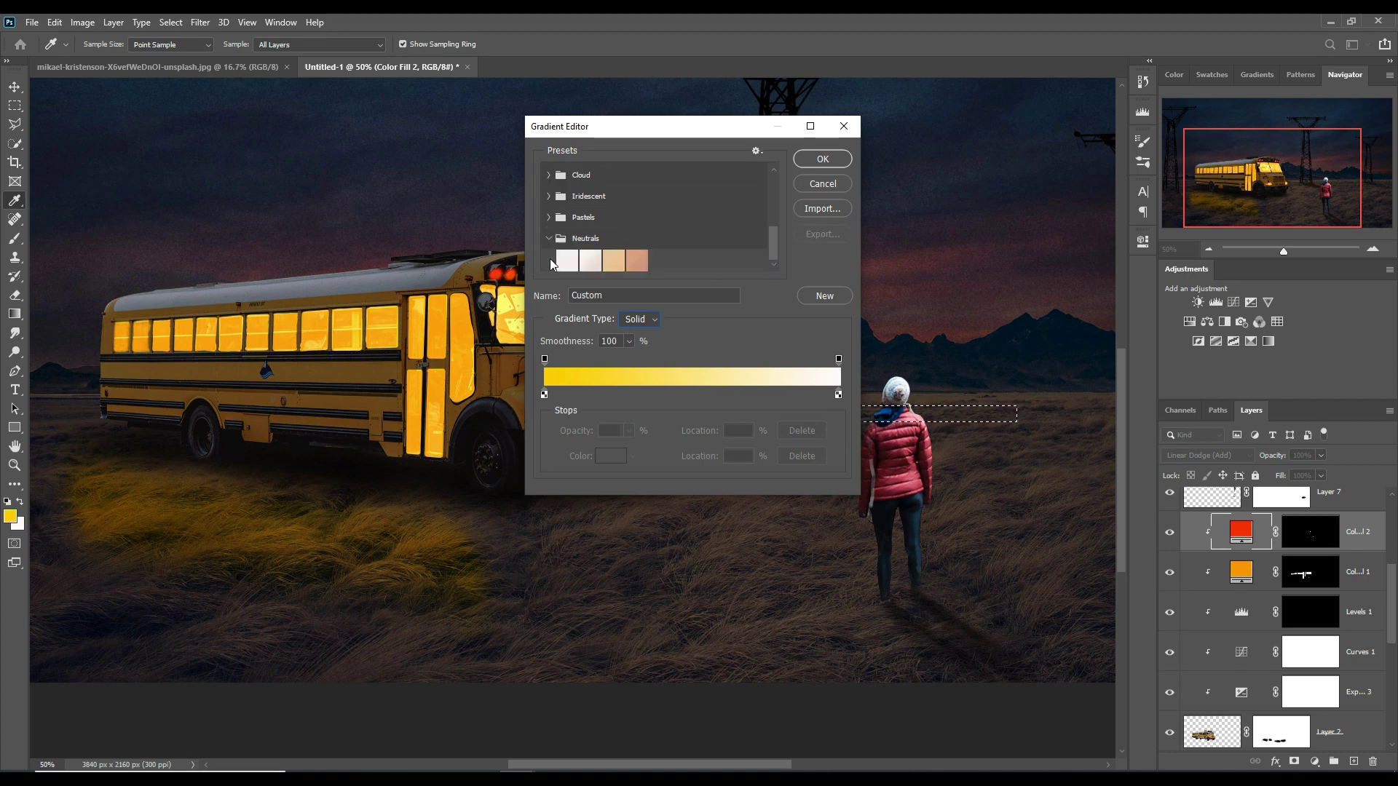
left_click(574, 262)
left_click(590, 261)
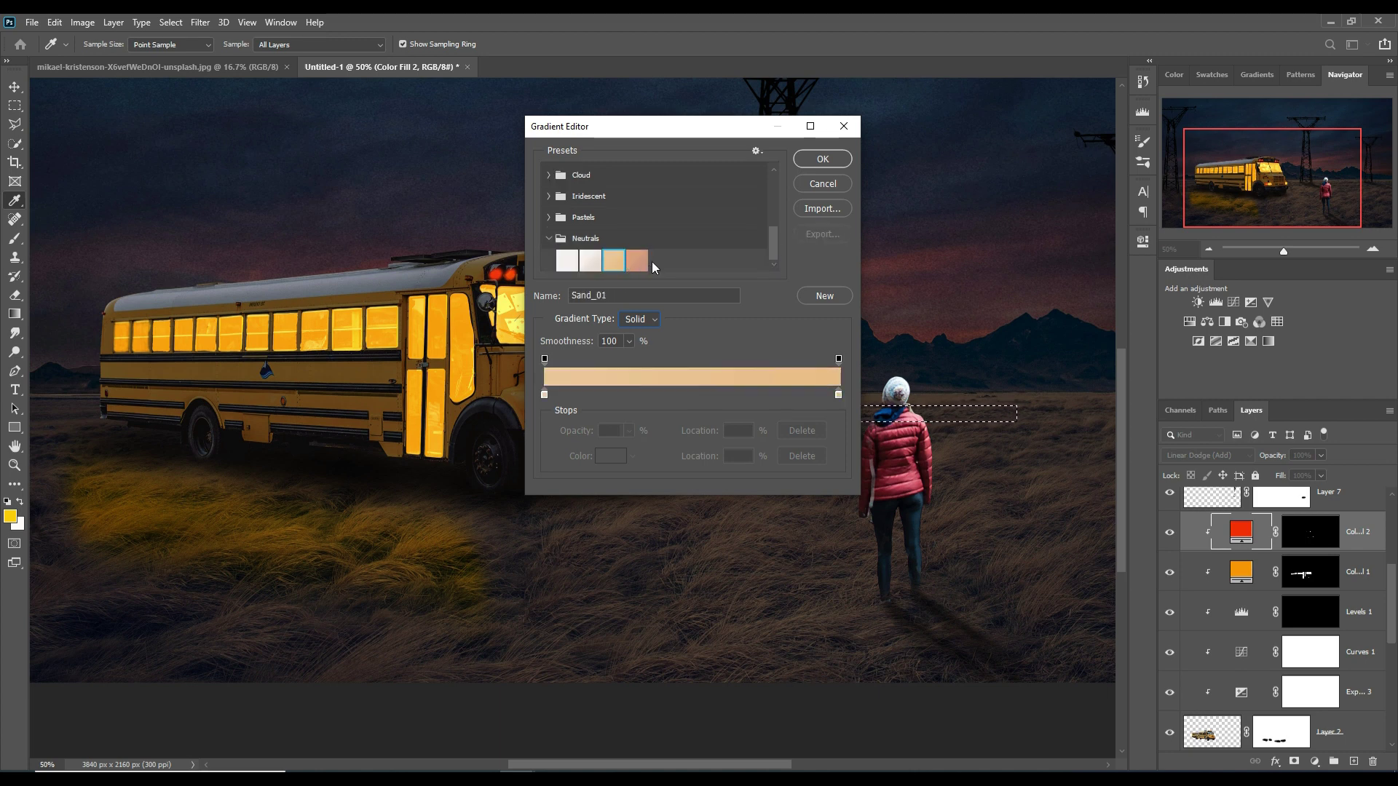
left_click(637, 261)
scroll(655, 233, "up", 2)
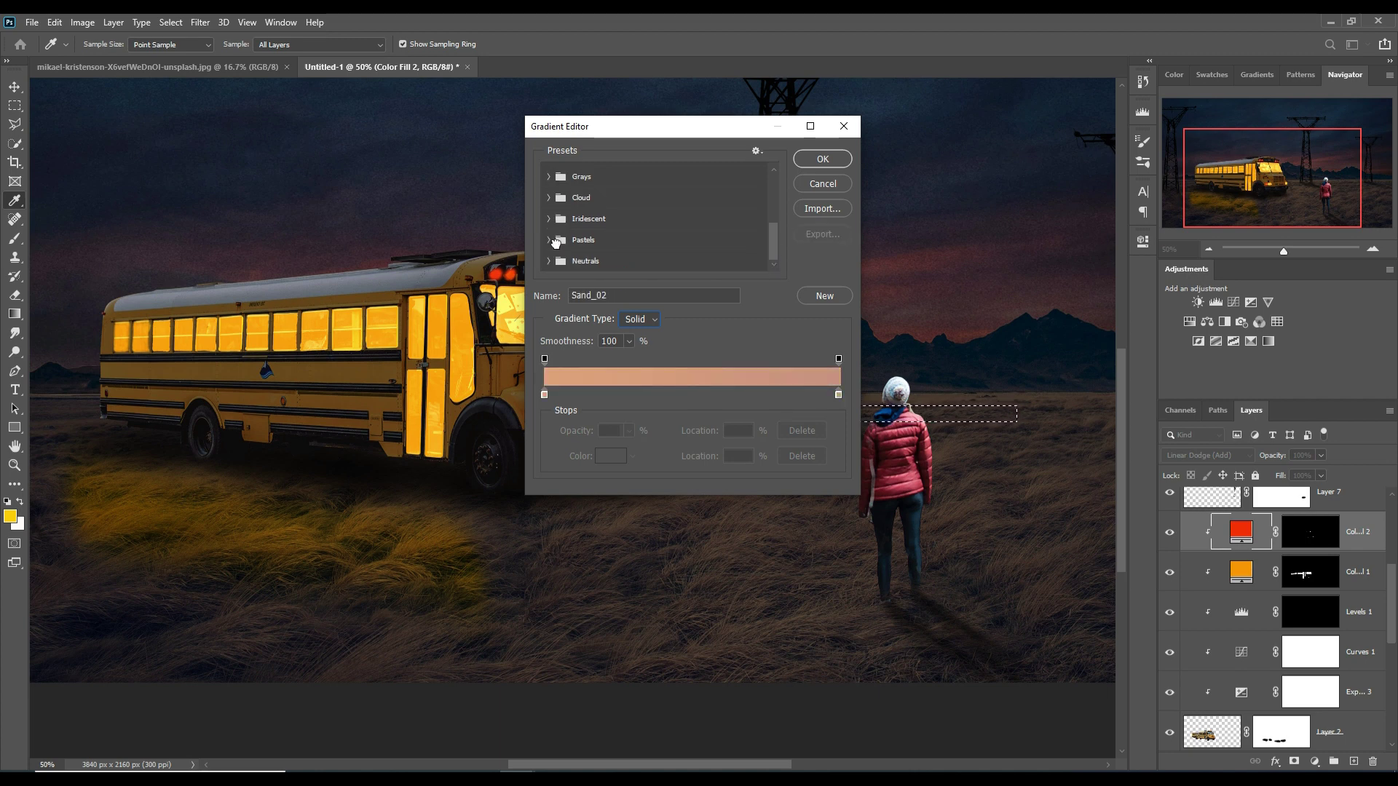
left_click(844, 126)
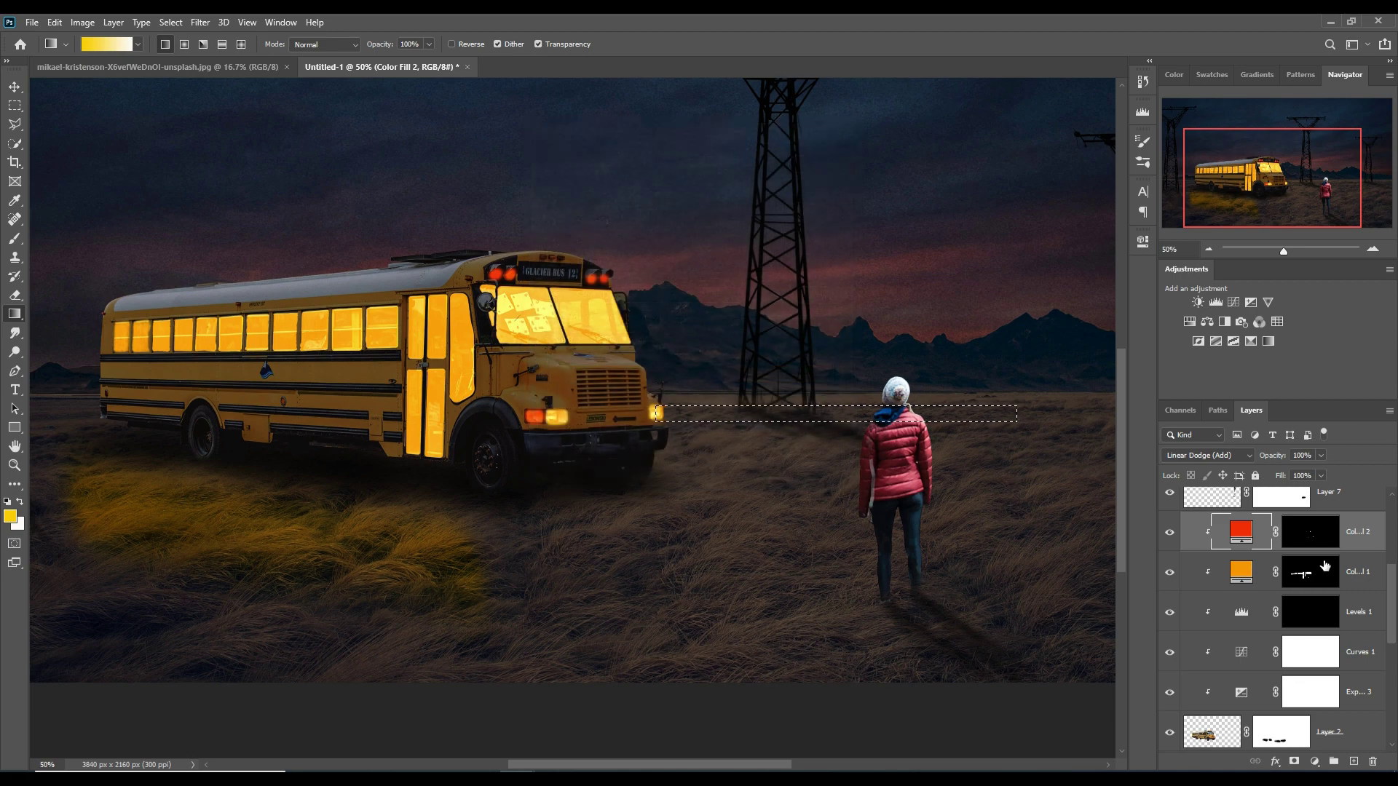
Add a Gradient Overlay layer style to the red Color Fill 2
left_click(1275, 763)
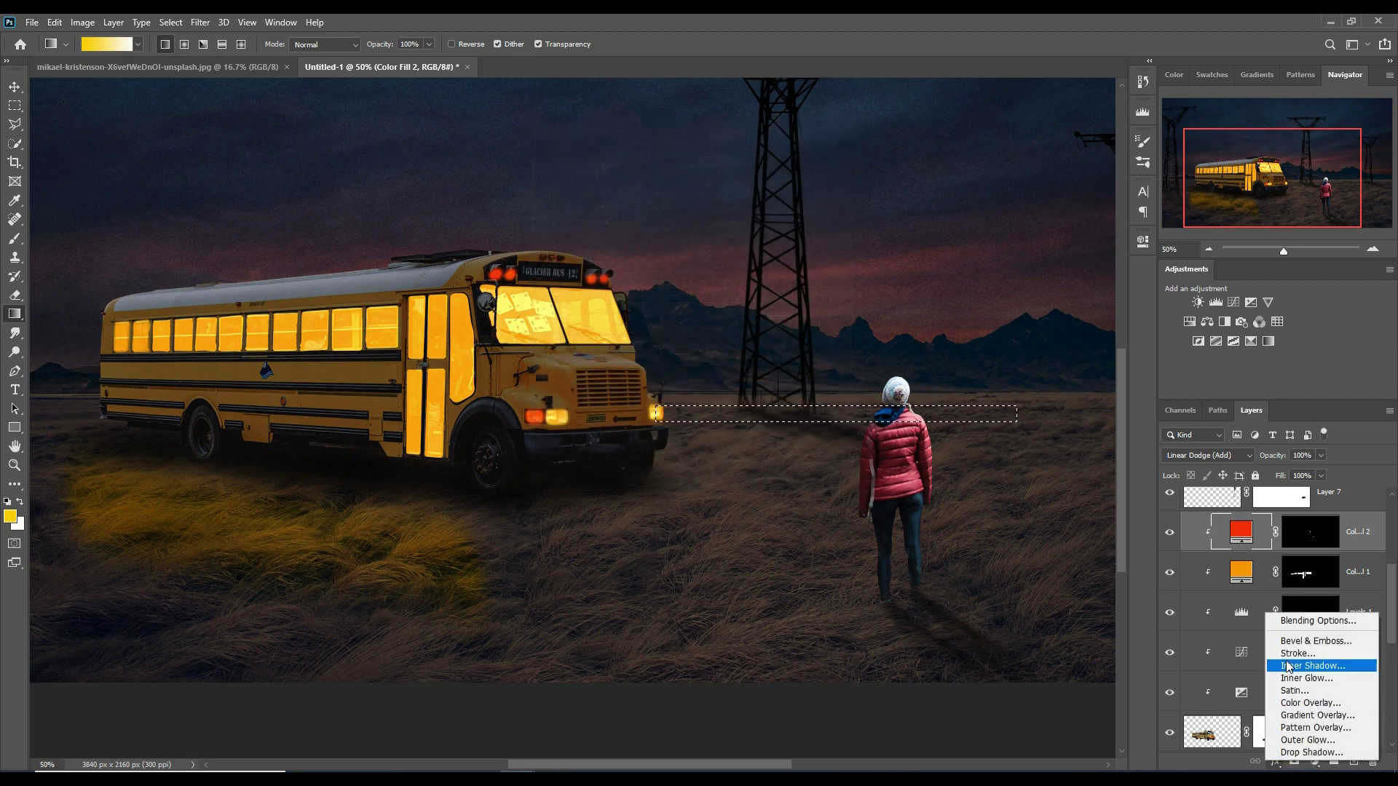
left_click(1306, 716)
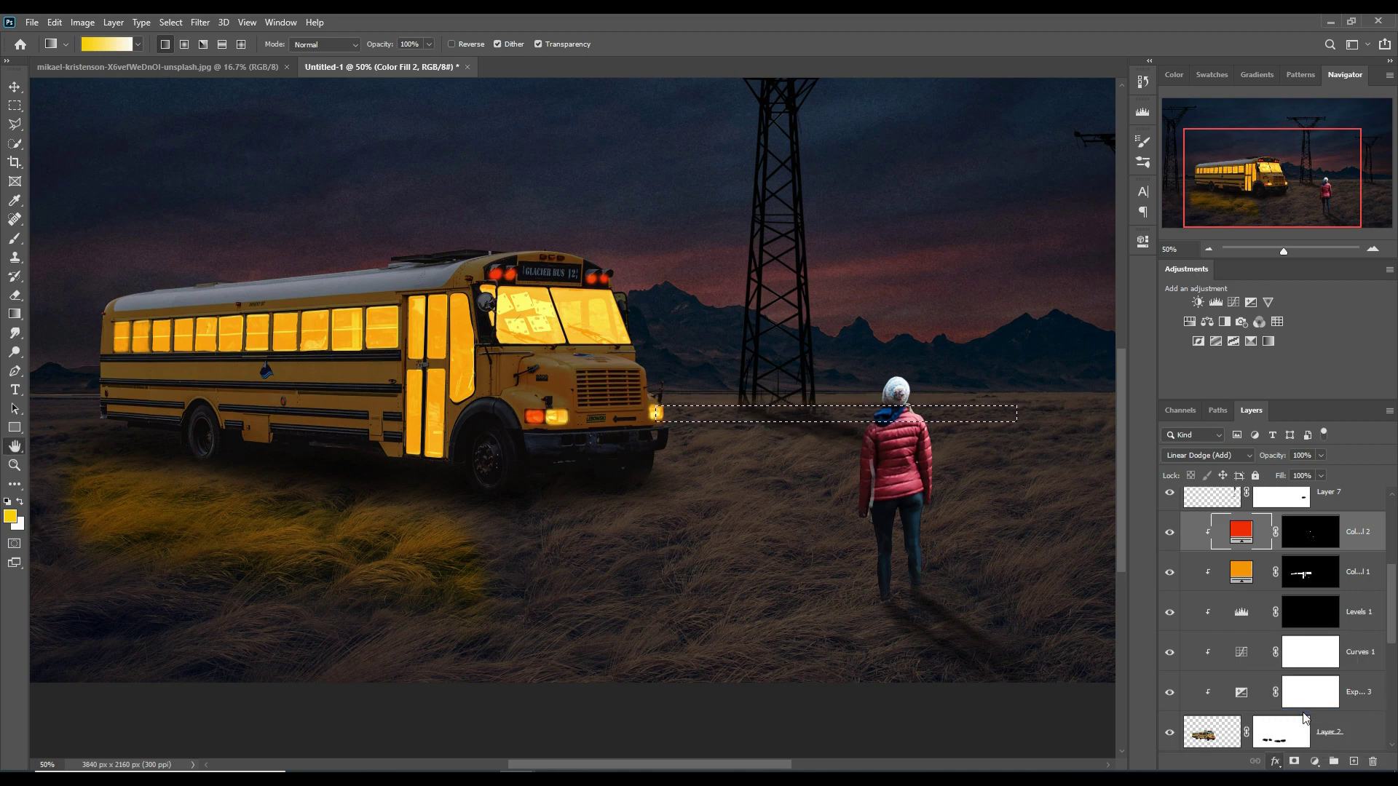
left_click(1338, 372)
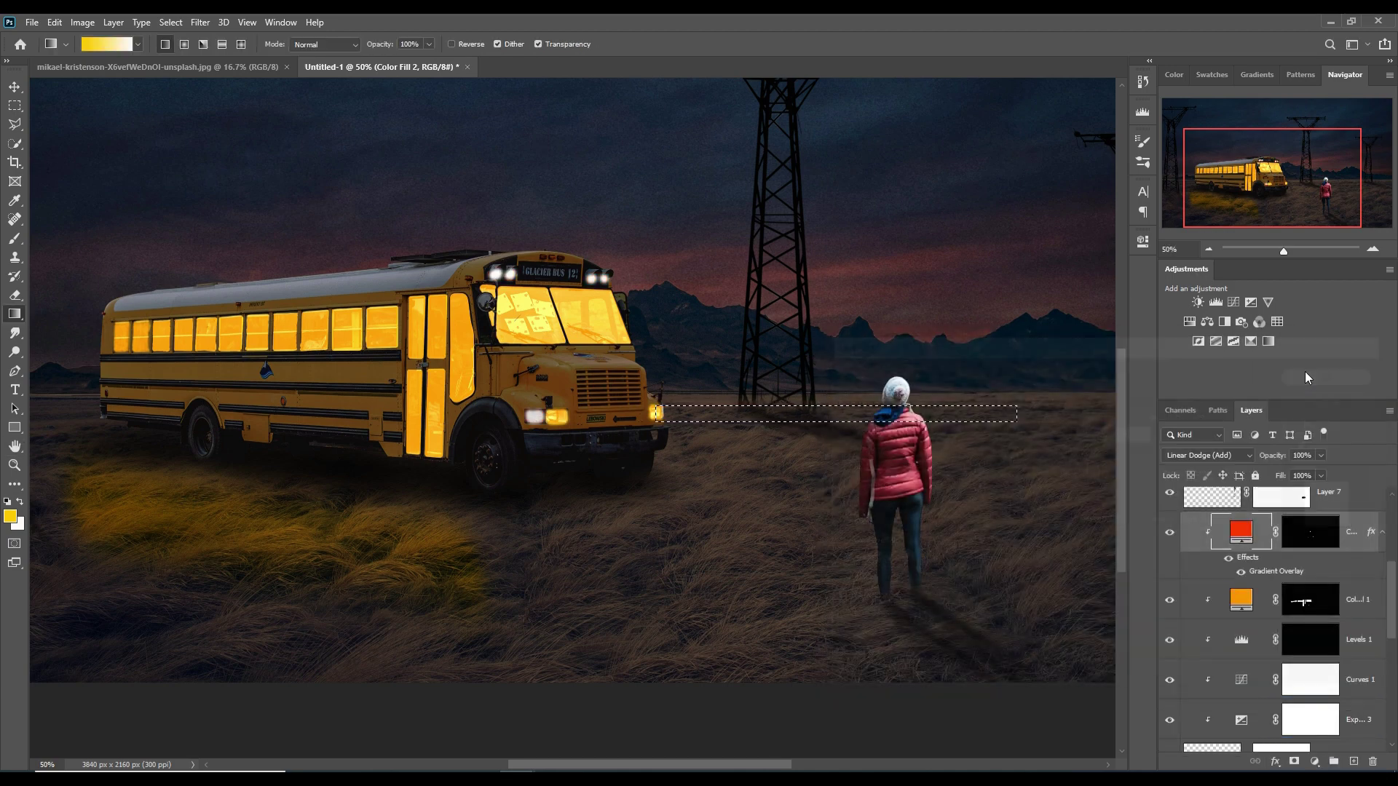
Create a new Layer 12 and add a Gradient Overlay style to it
left_click(1353, 761)
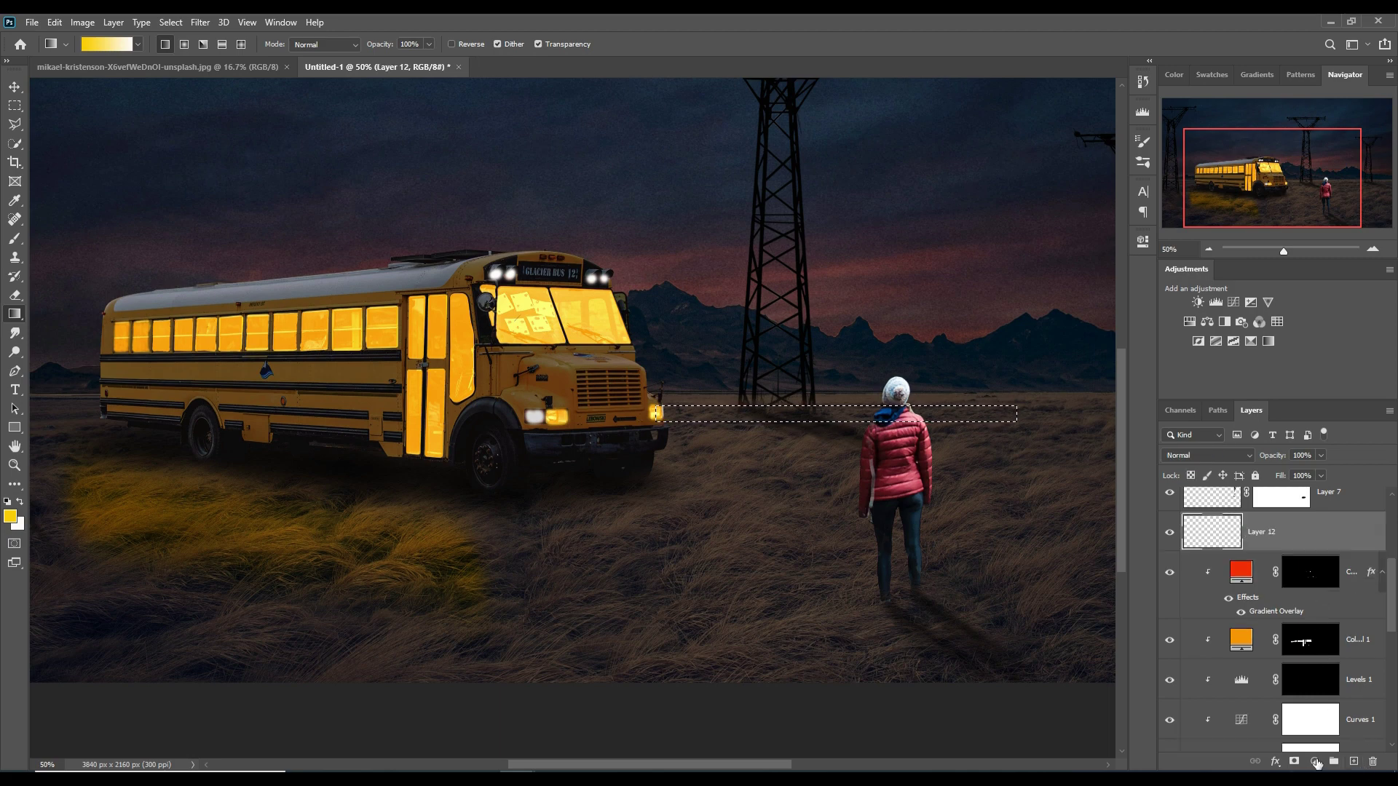
left_click(1275, 761)
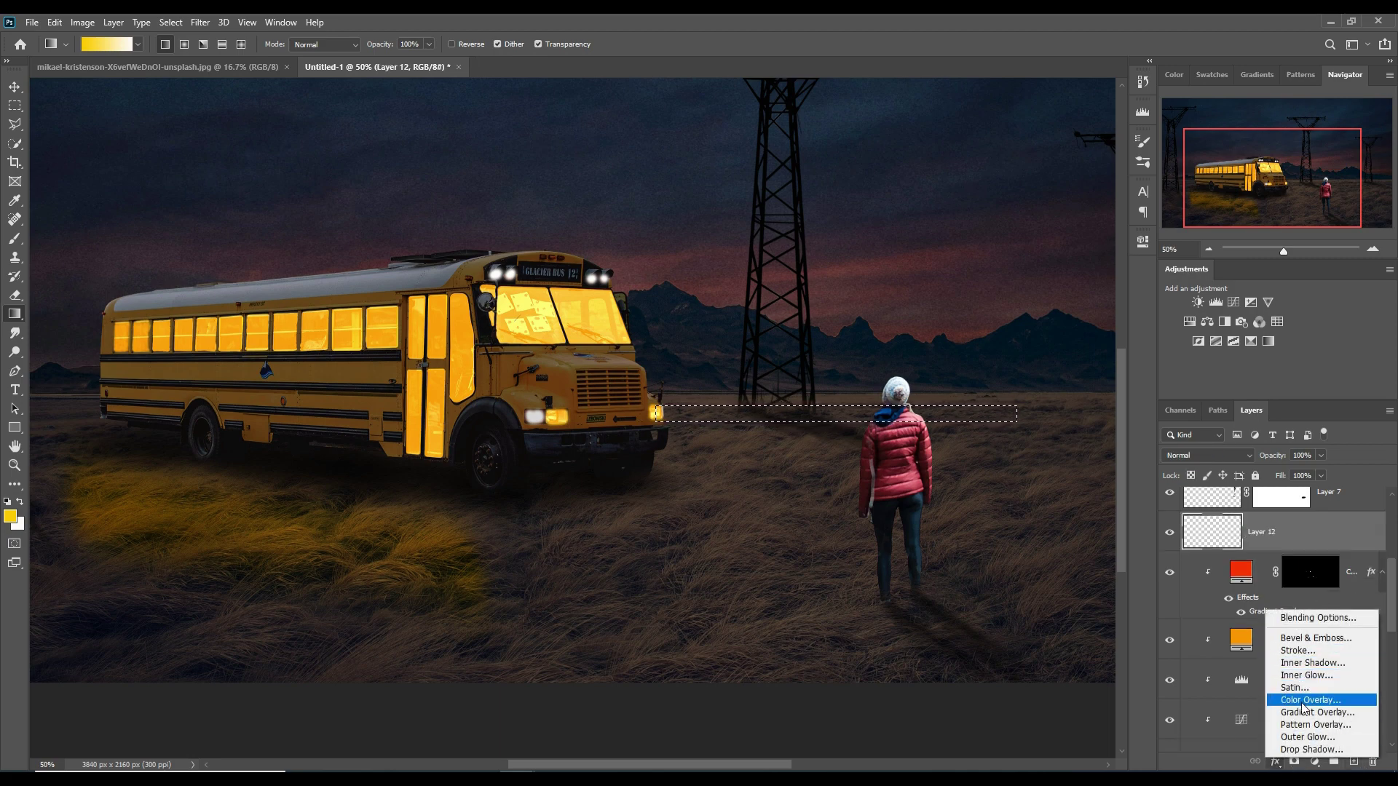
left_click(1283, 713)
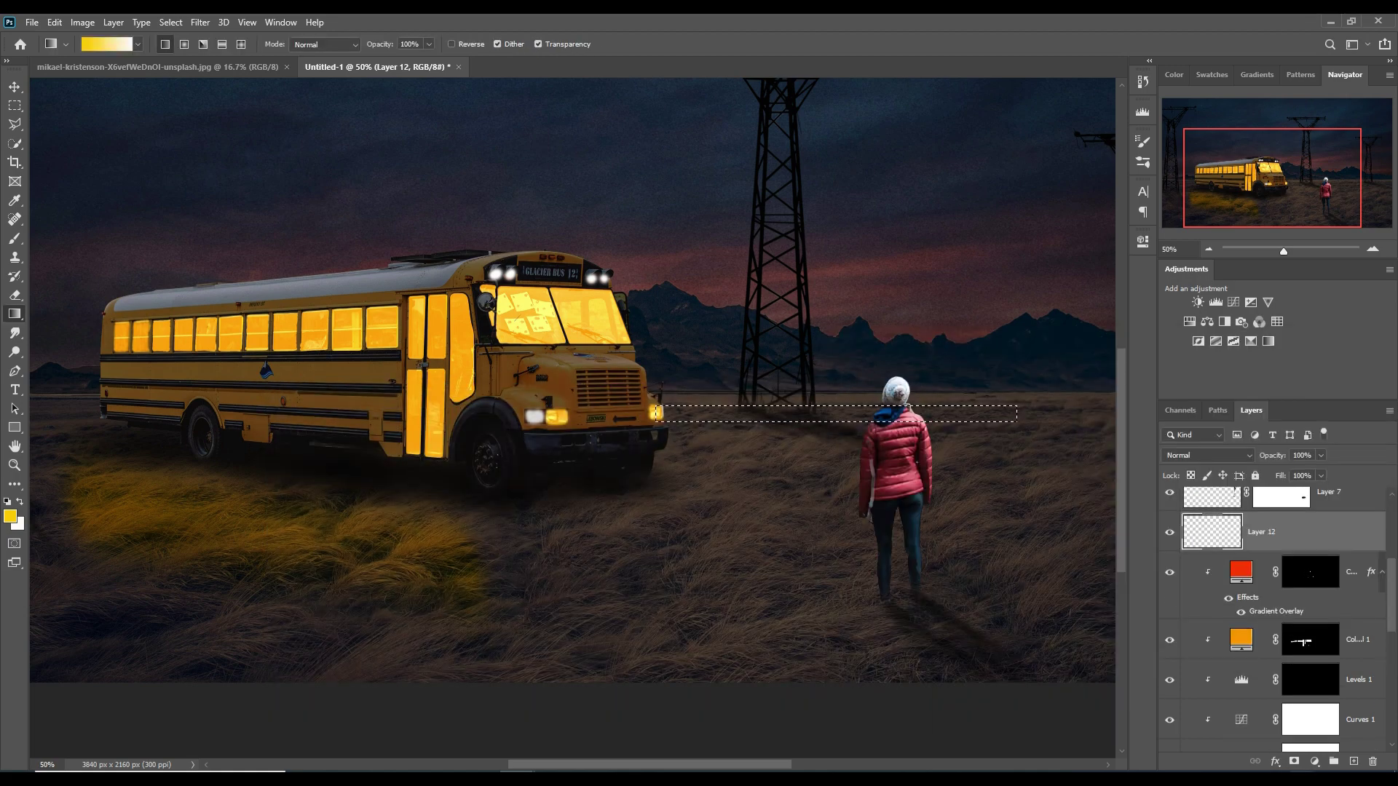
Add a Gradient Fill layer with the yellow headlight band angled at 3.21°
left_click(1314, 760)
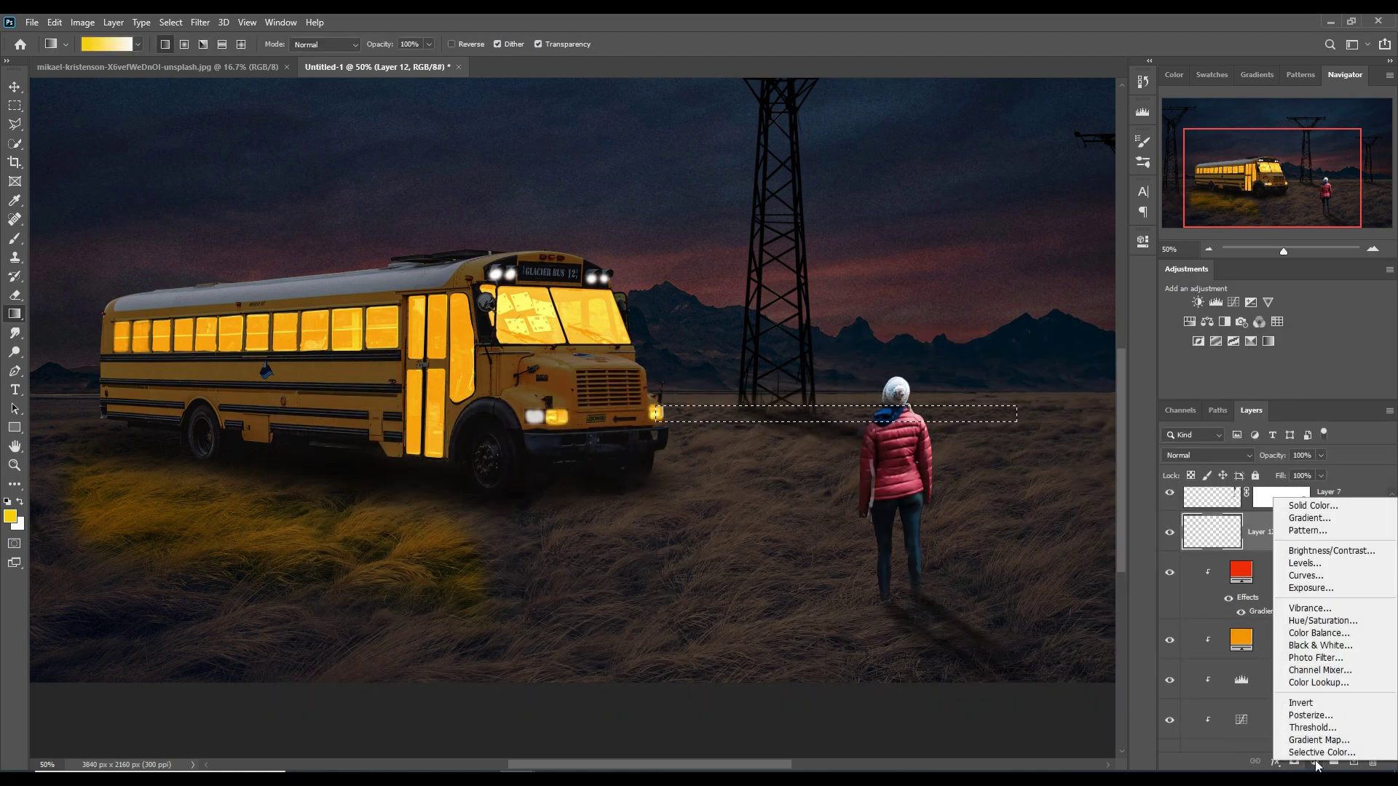
left_click(1351, 519)
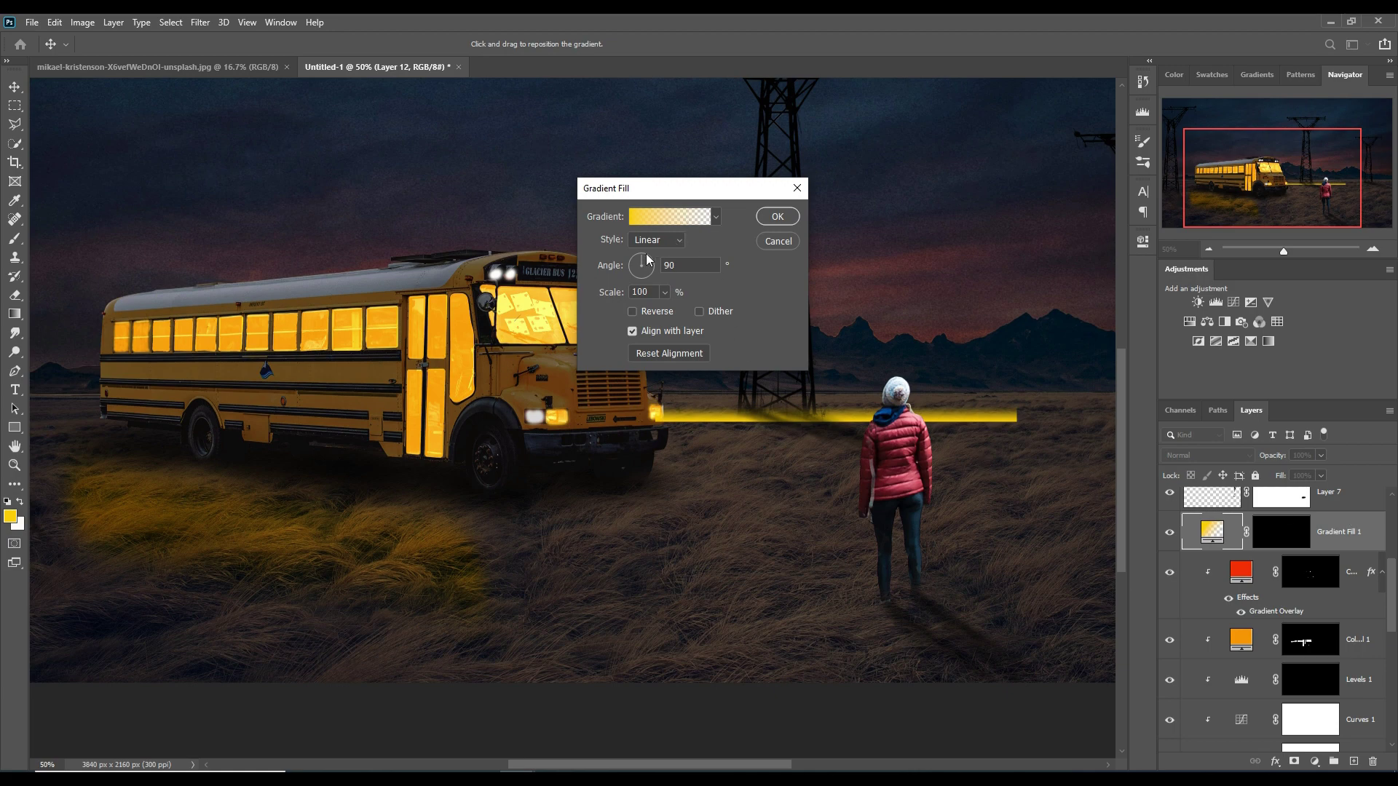
left_click_drag(652, 259, 654, 265)
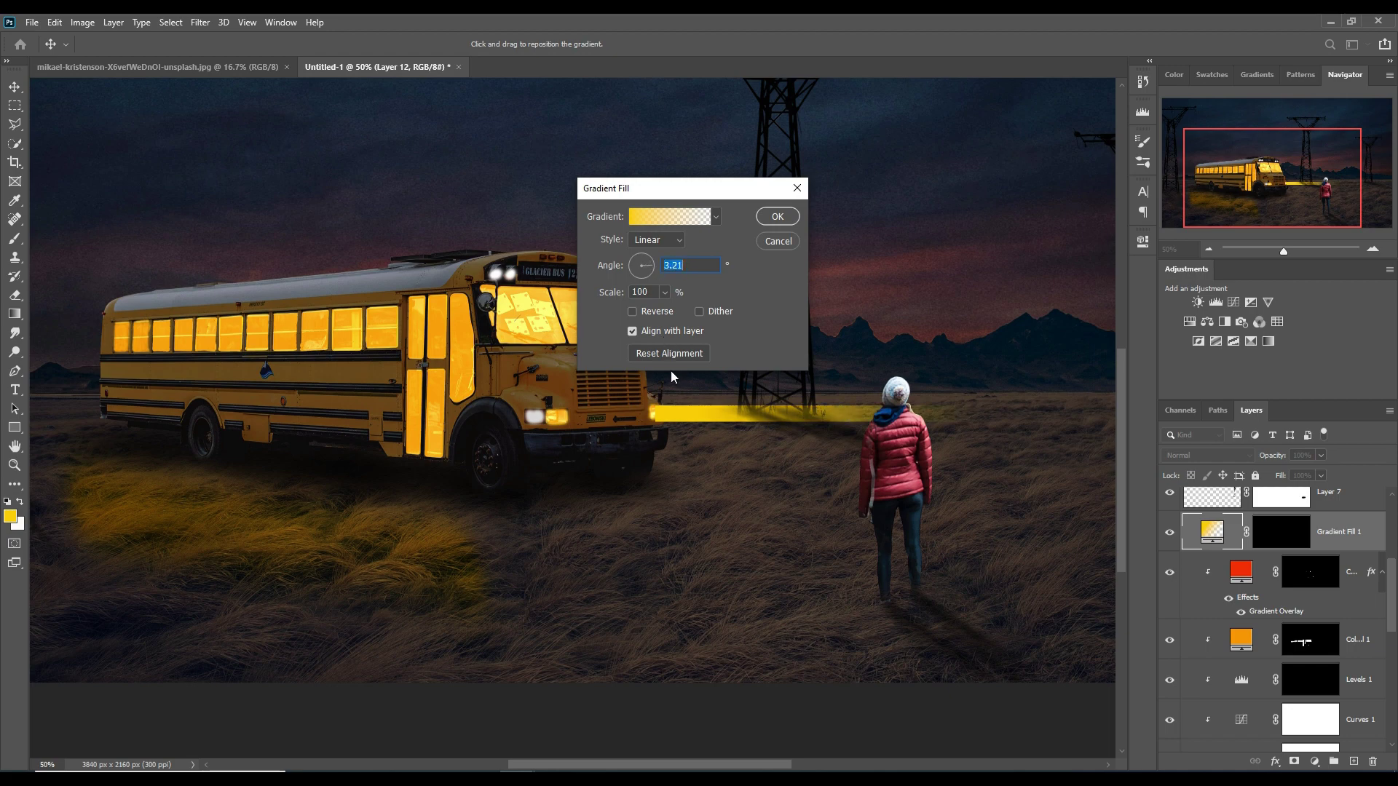
left_click(777, 216)
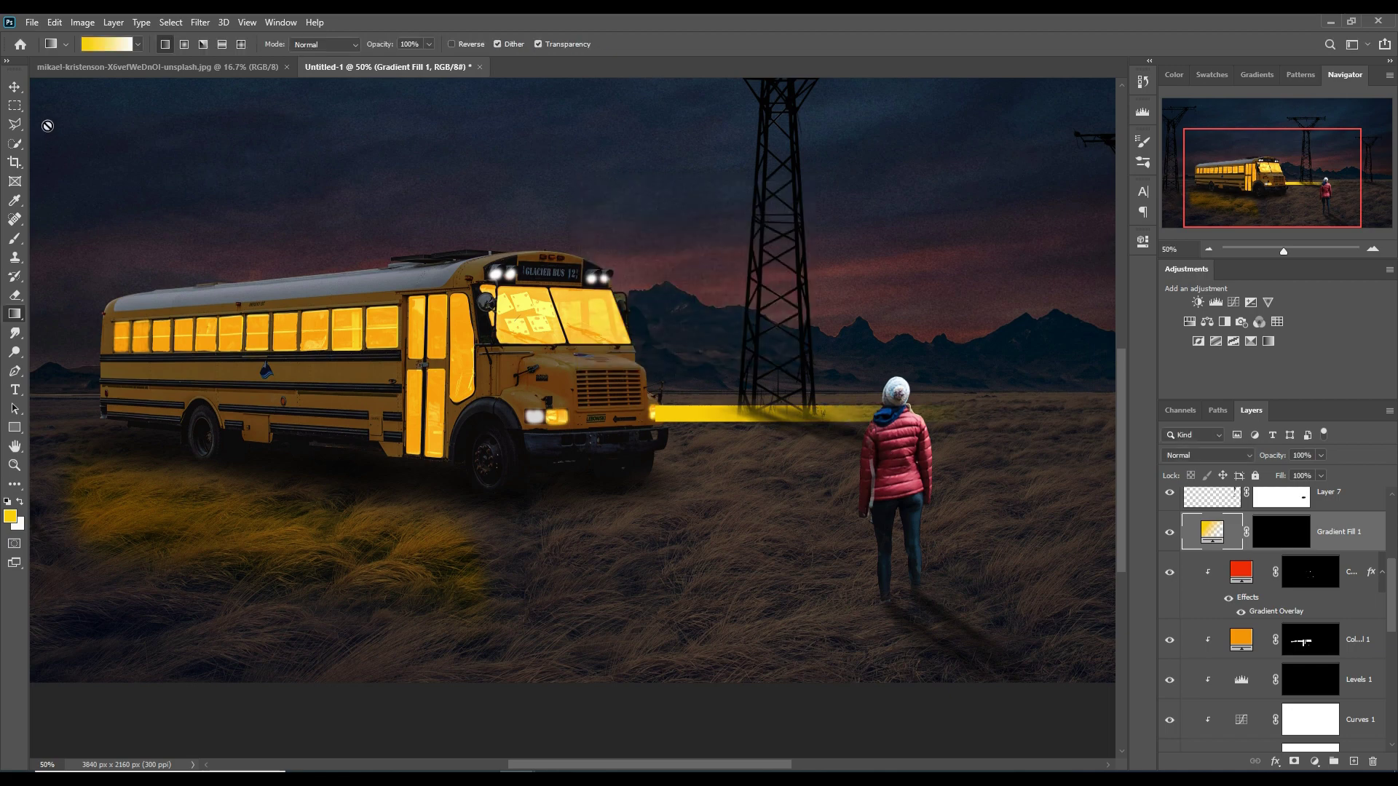
Distort the headlight band into a wide cone spreading across the grass past the girl
left_click(13, 89)
left_click_drag(1019, 428, 989, 653)
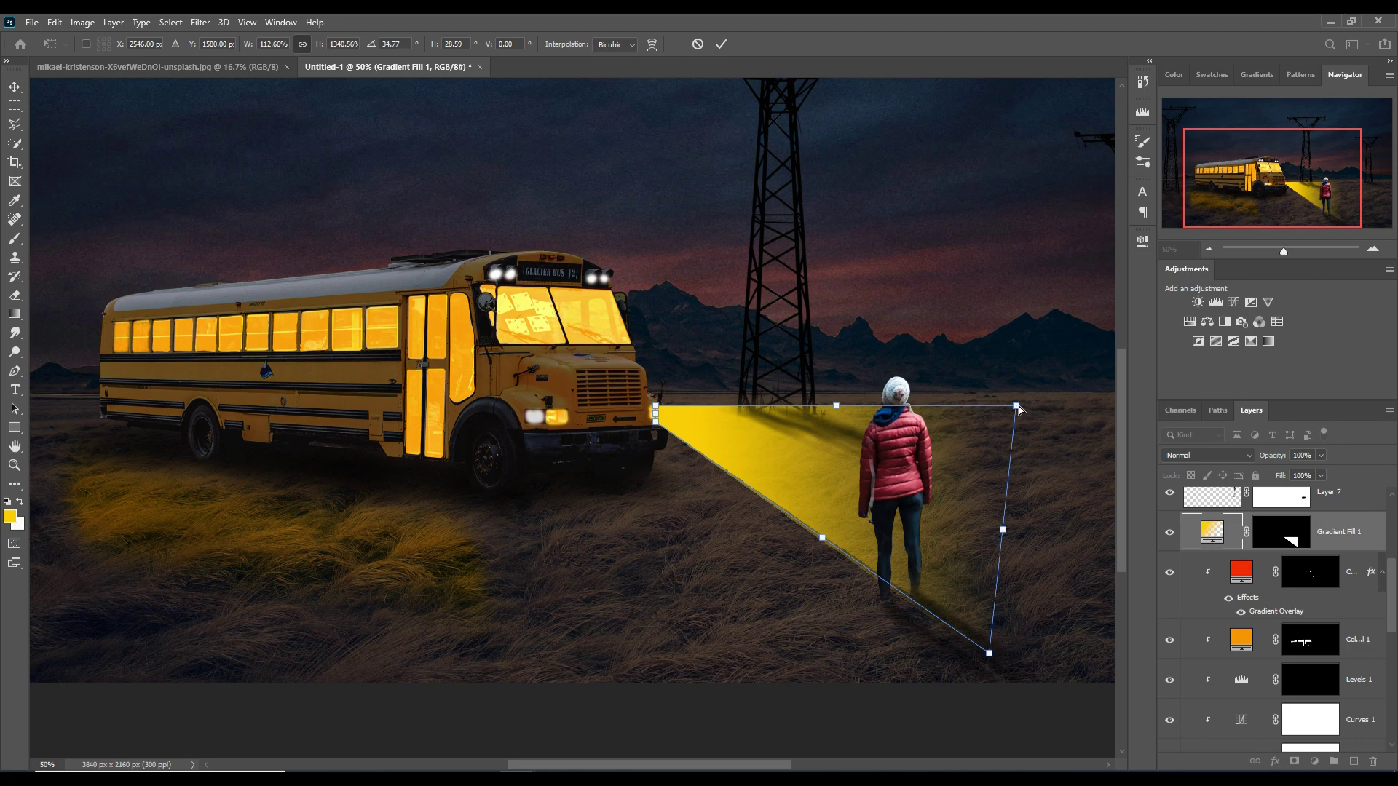
left_click_drag(1019, 409, 1019, 390)
left_click_drag(656, 424, 655, 420)
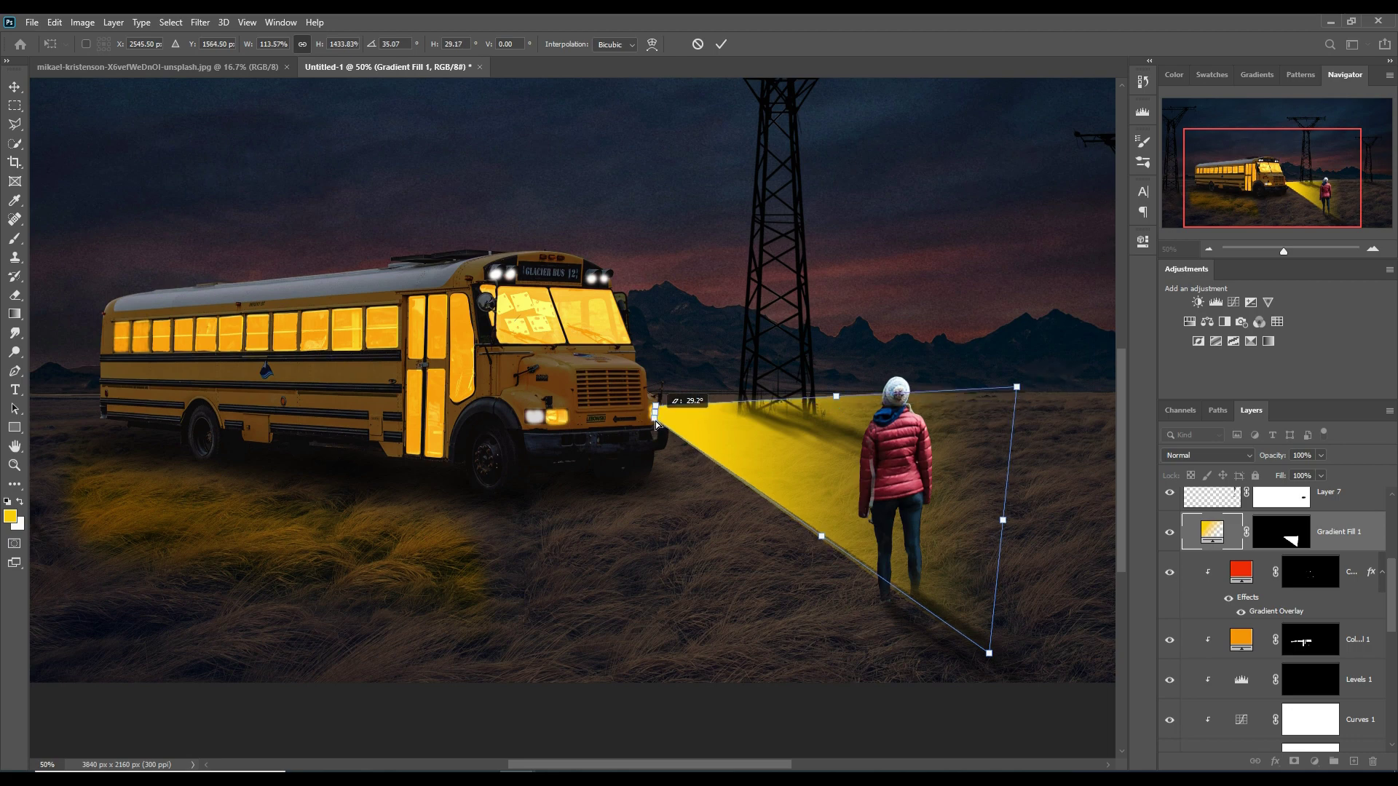
left_click_drag(989, 655, 991, 647)
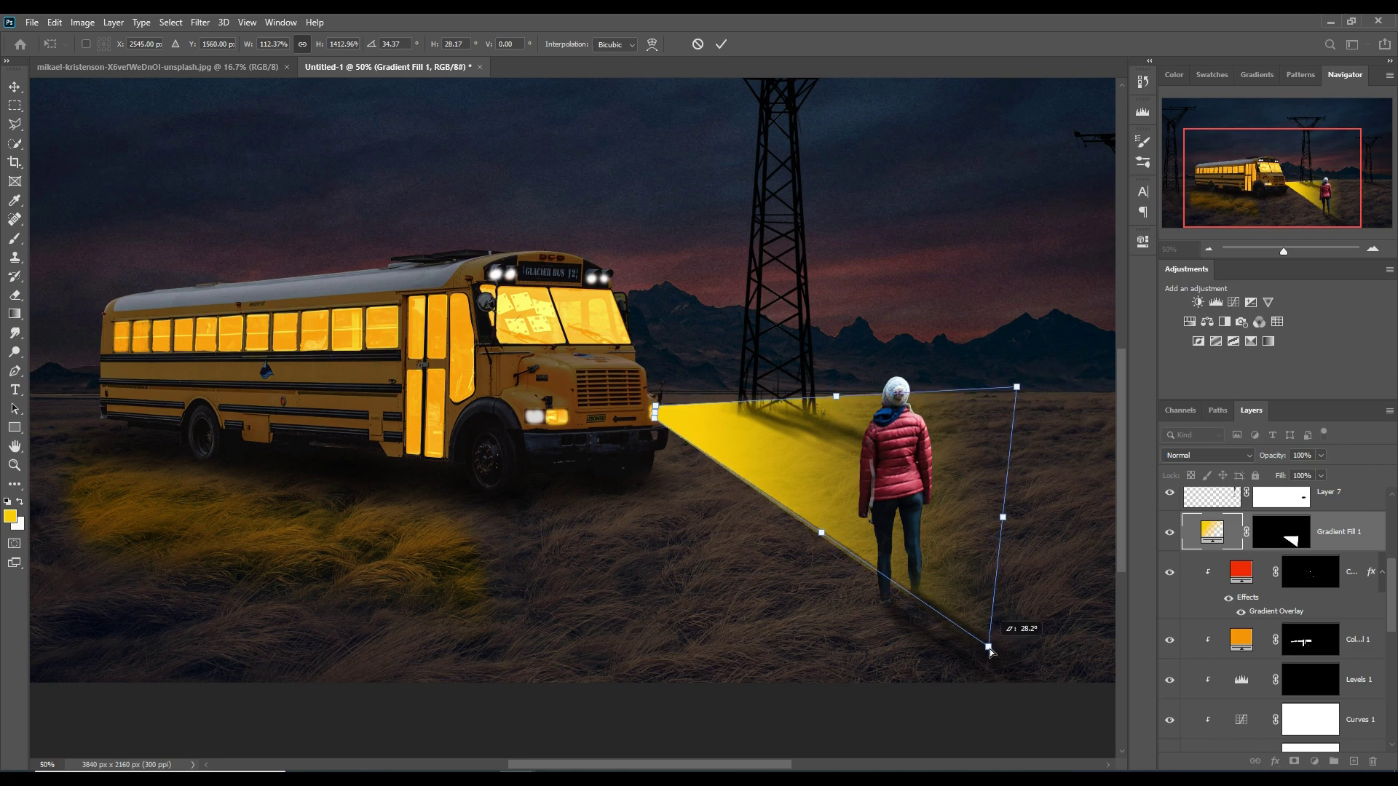
left_click(720, 43)
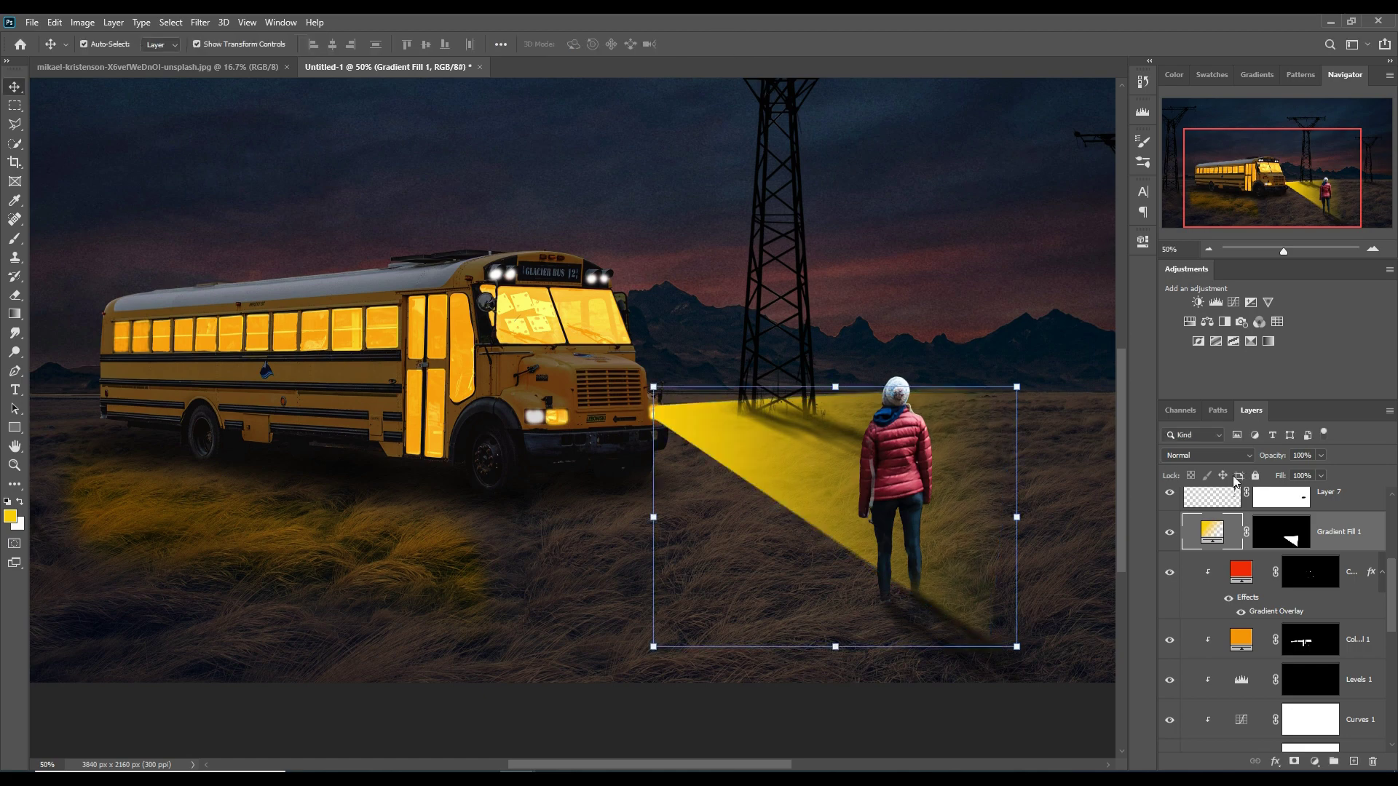
Set the cone layer to Overlay blending and duplicate it as Gradient Fill 1 copy
left_click(1238, 455)
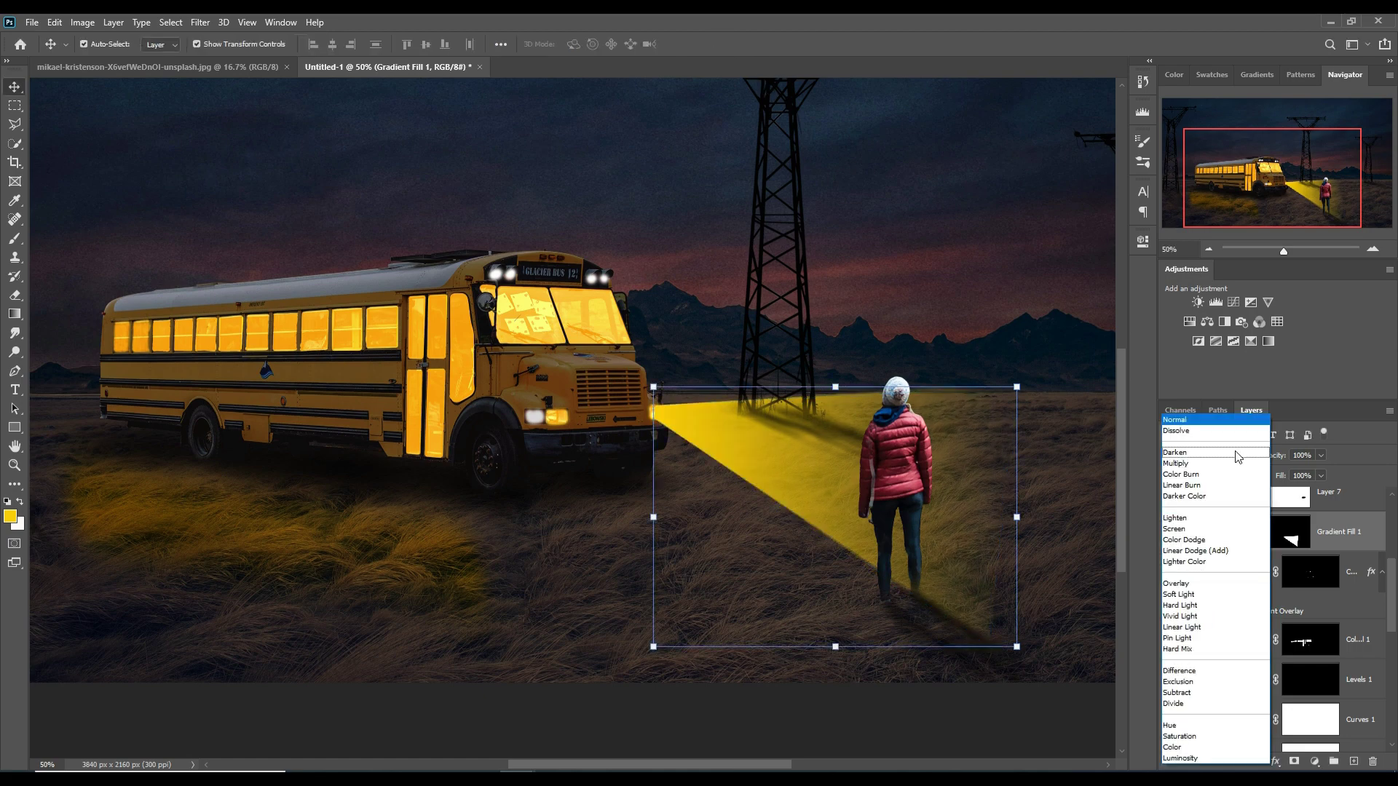
left_click(1182, 583)
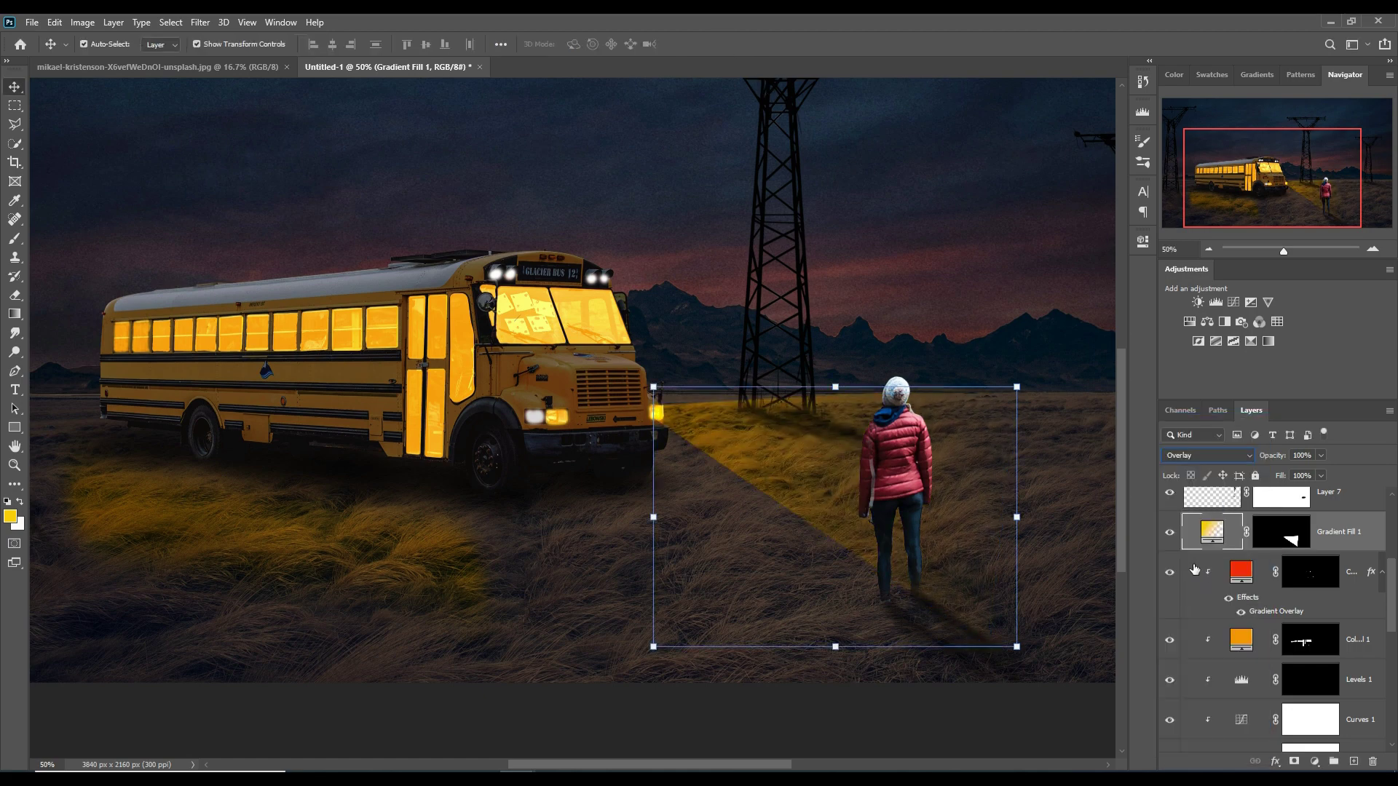
right_click(1357, 542)
left_click(1237, 256)
key("Return")
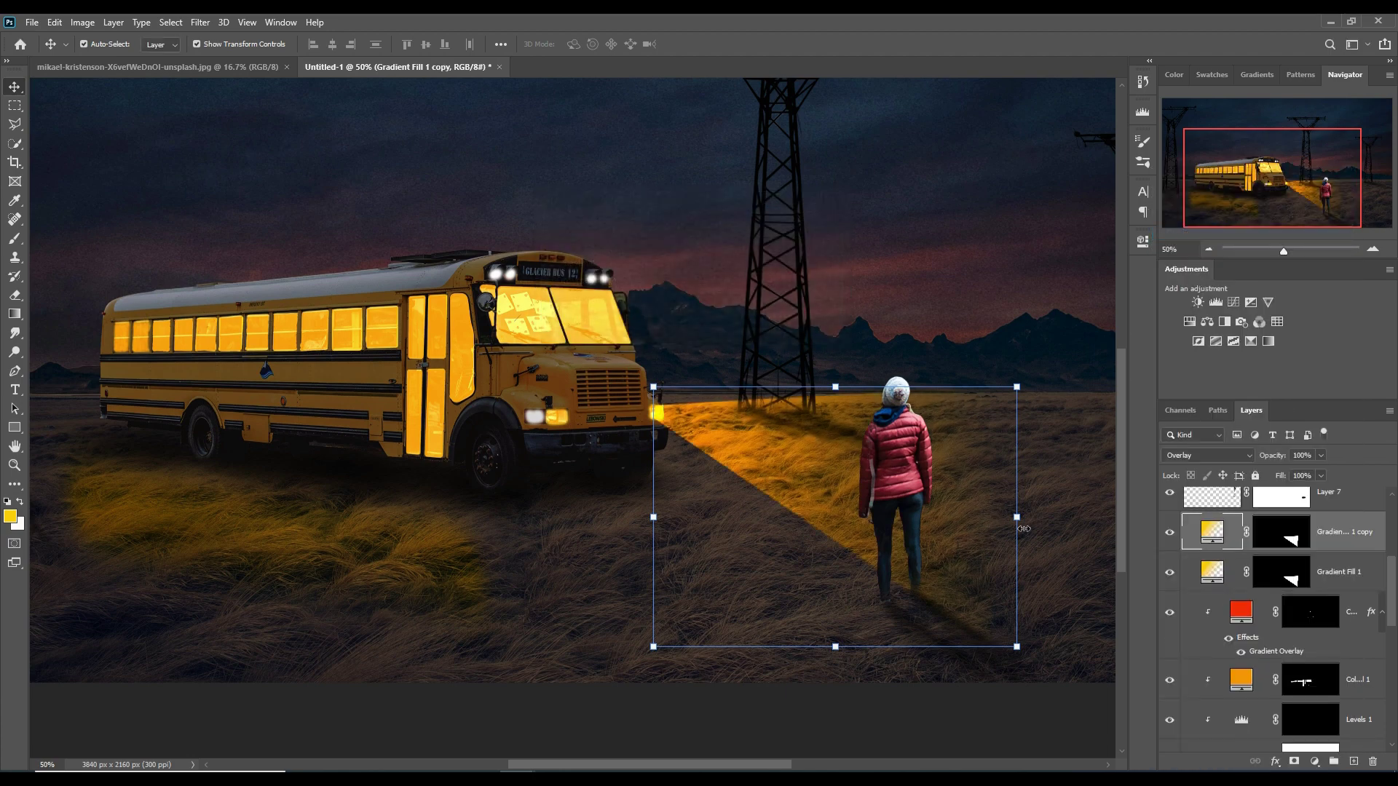
Reshape the copied cone narrower, shorter and tilted slightly clockwise
left_click_drag(1024, 528, 1017, 513)
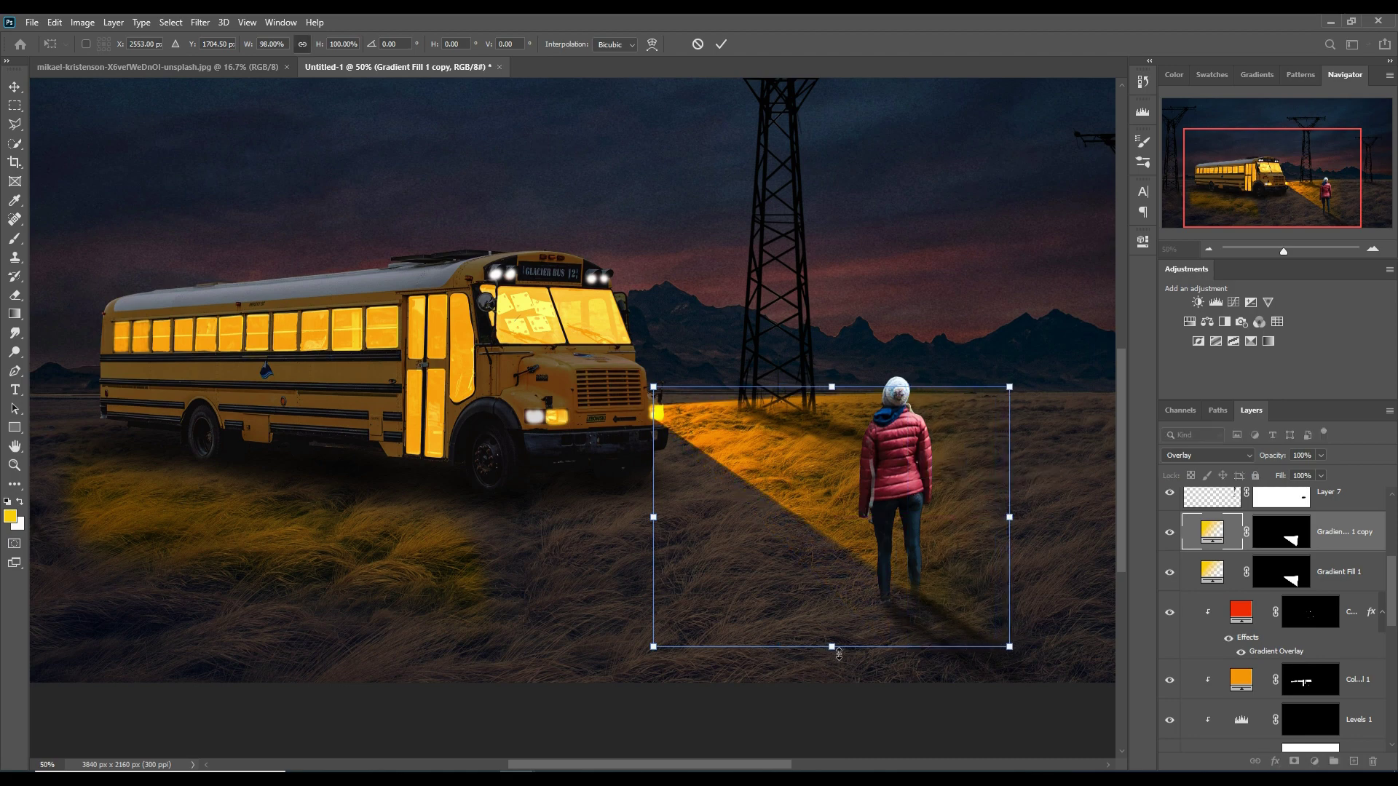
left_click_drag(838, 654, 837, 562)
left_click_drag(837, 388, 833, 417)
left_click_drag(1038, 415, 1036, 430)
left_click(718, 46)
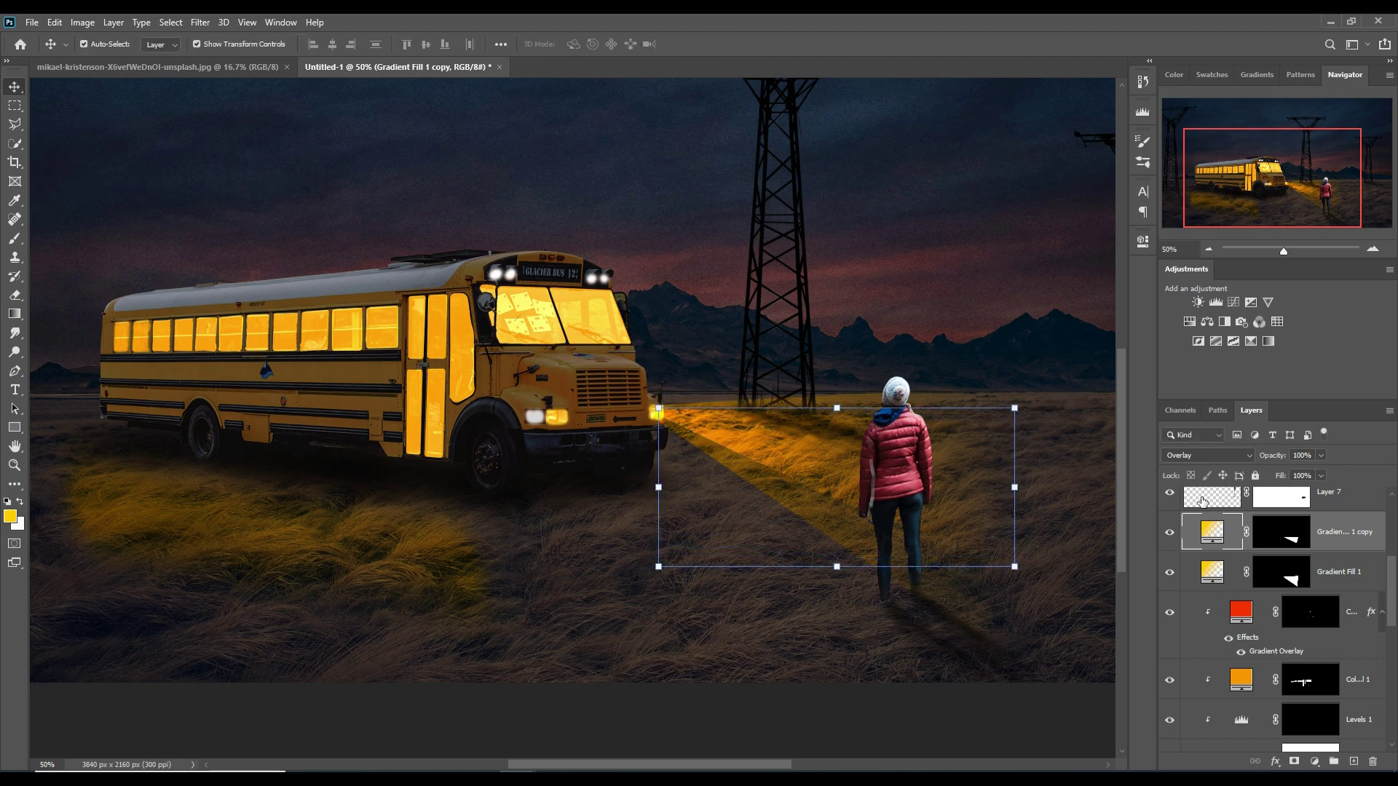
Duplicate both cone layers, then shrink the new copies and move them left toward the nearer headlight
left_click(1343, 573, "shift")
right_click(1343, 573)
left_click(1223, 244)
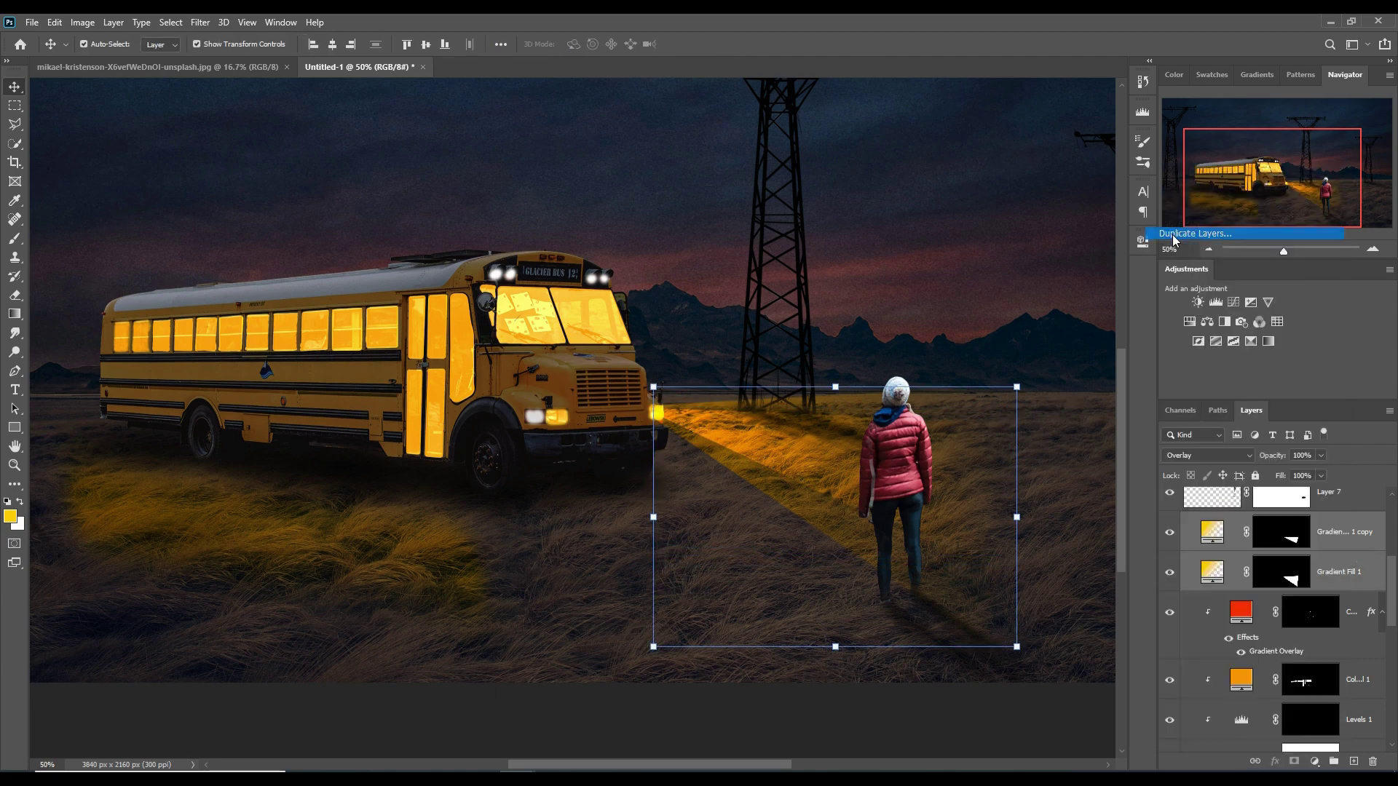
left_click(819, 229)
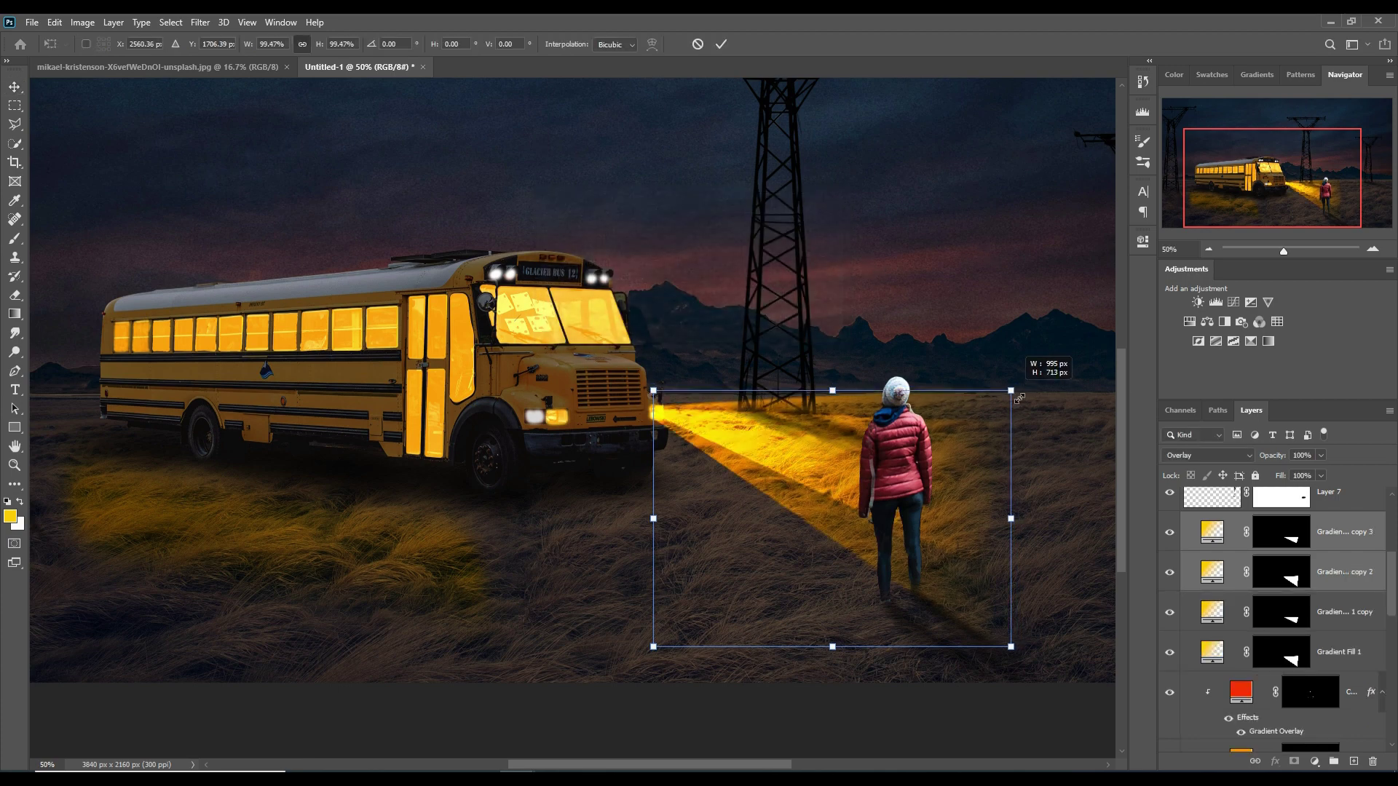
left_click_drag(1025, 394, 1014, 401)
left_click_drag(932, 537, 831, 535)
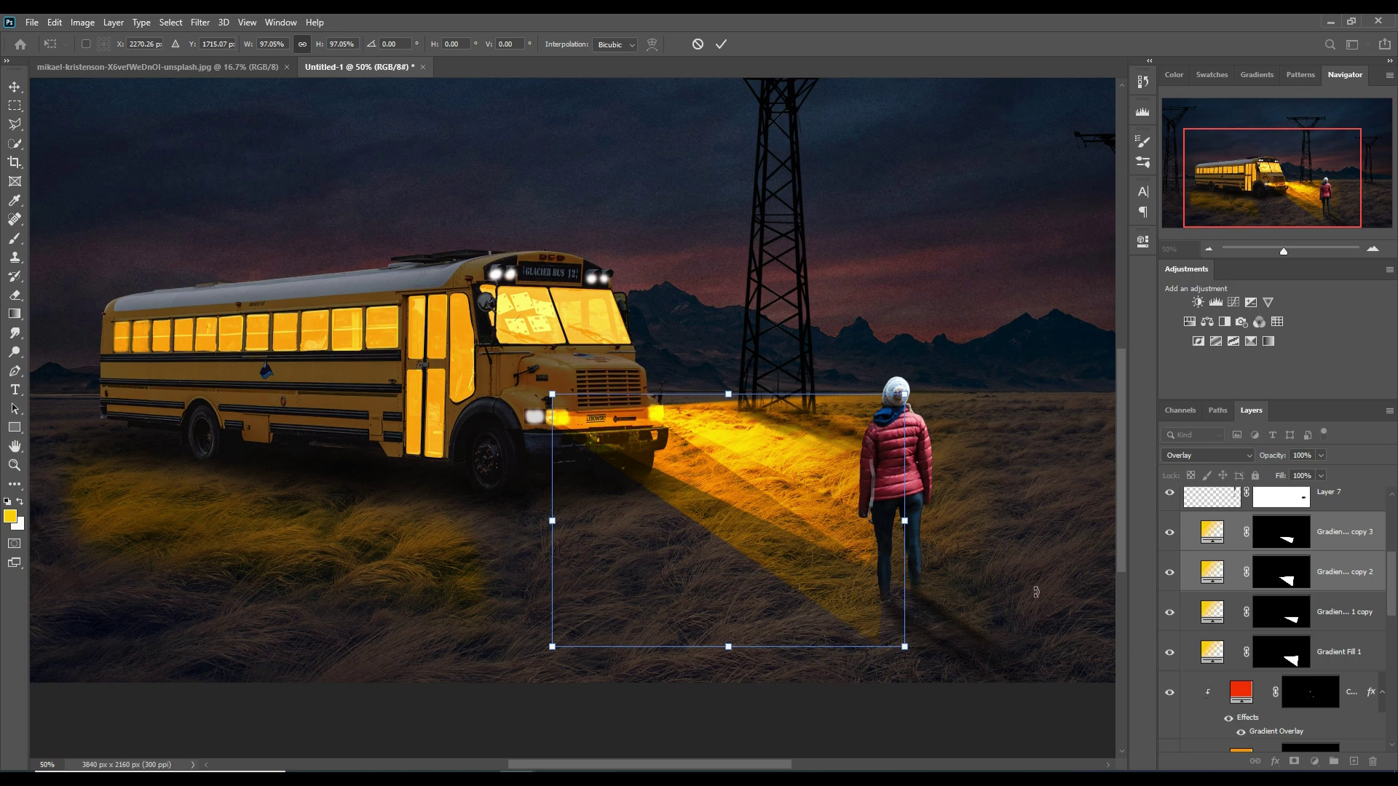
left_click(722, 47)
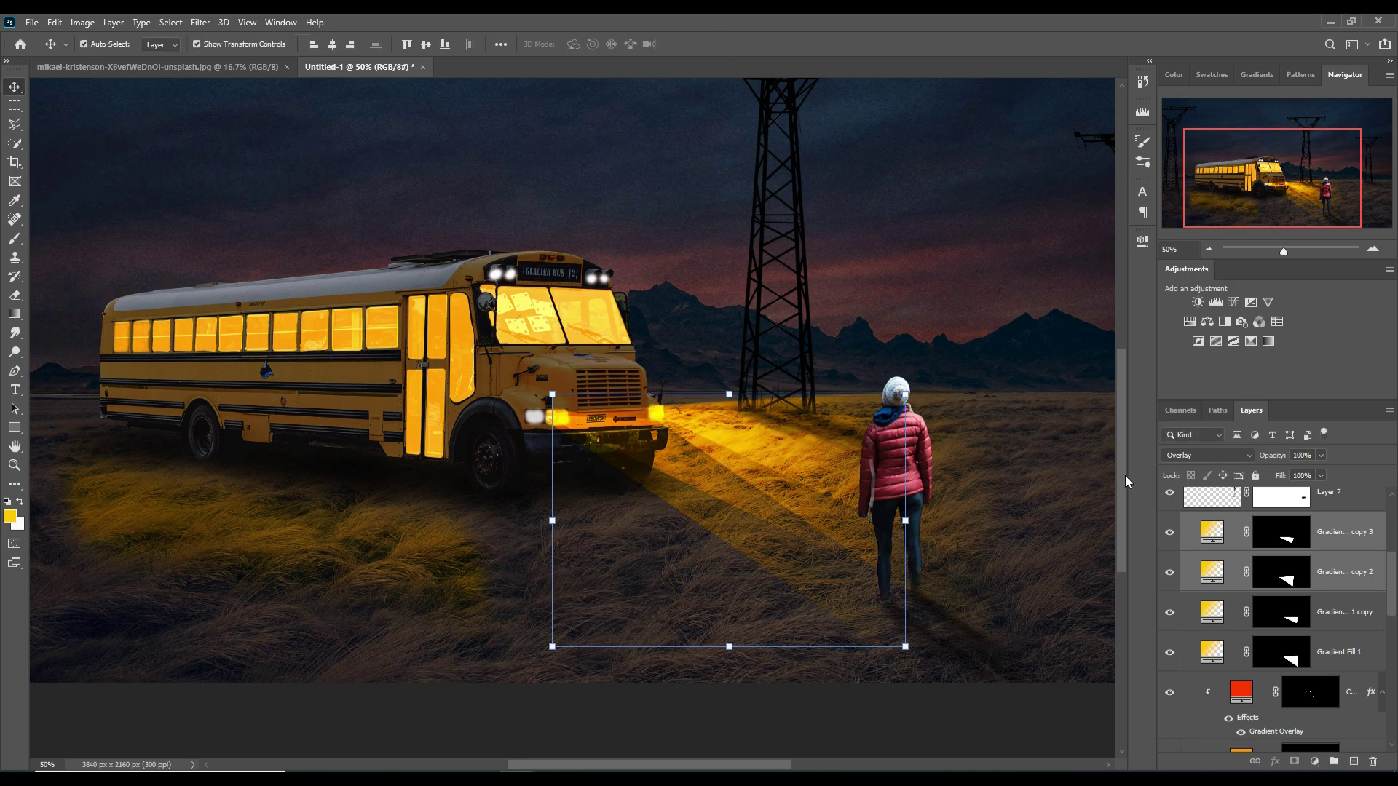
Add Layer 12 above Exp 2, paint yellow glow with a 500 px brush, and set it to Overlay
scroll(1354, 612, "down", 2)
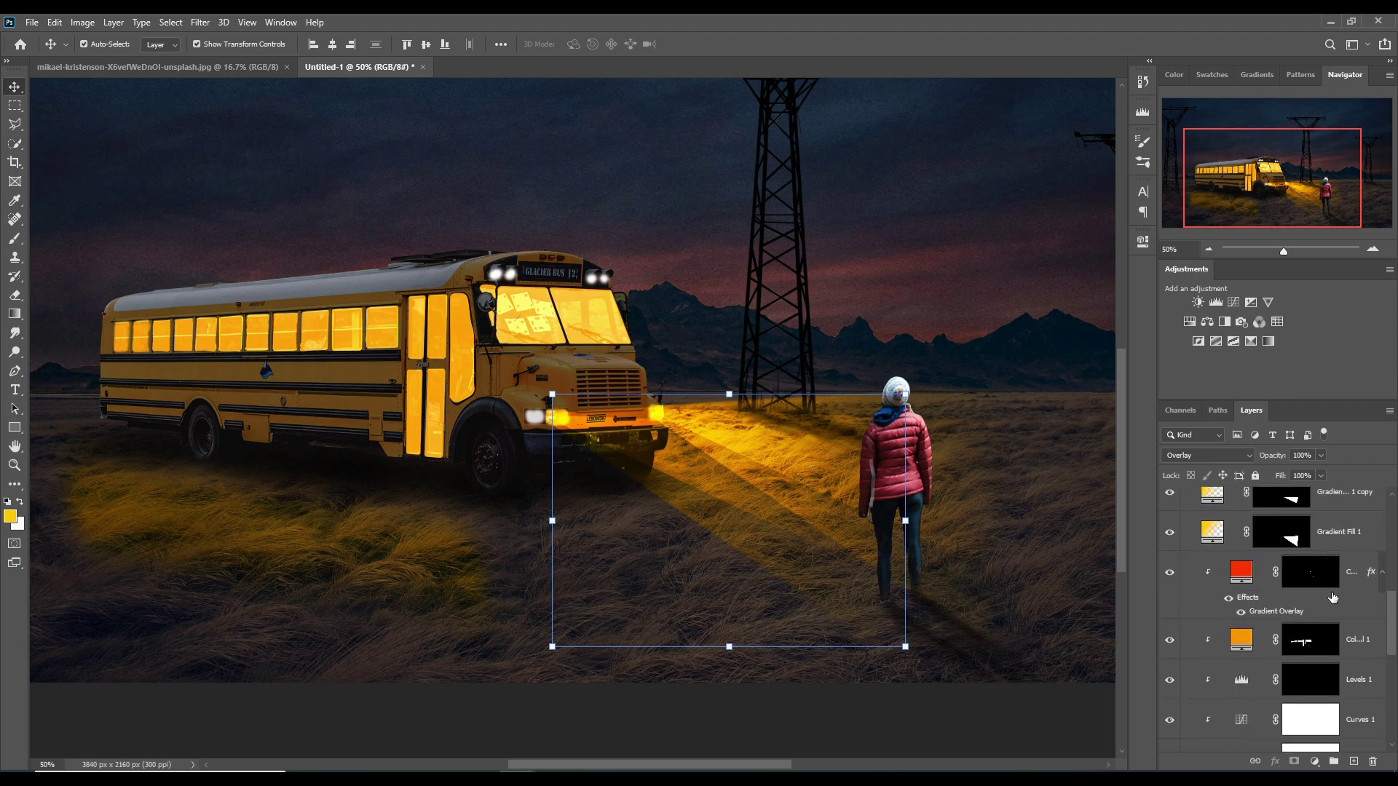
scroll(1347, 604, "down", 1)
scroll(1332, 597, "down", 2)
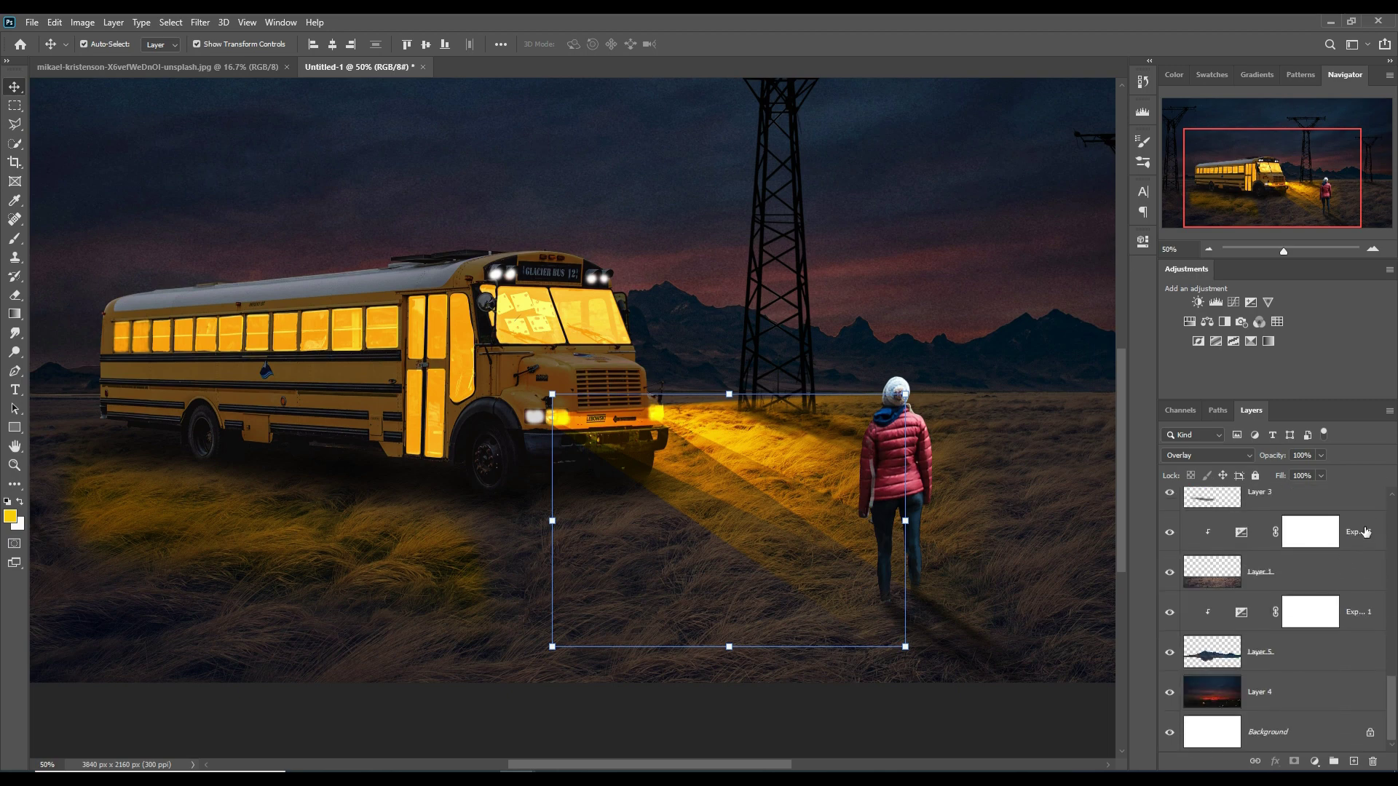
left_click(1365, 532)
left_click(1353, 761)
left_click(15, 238)
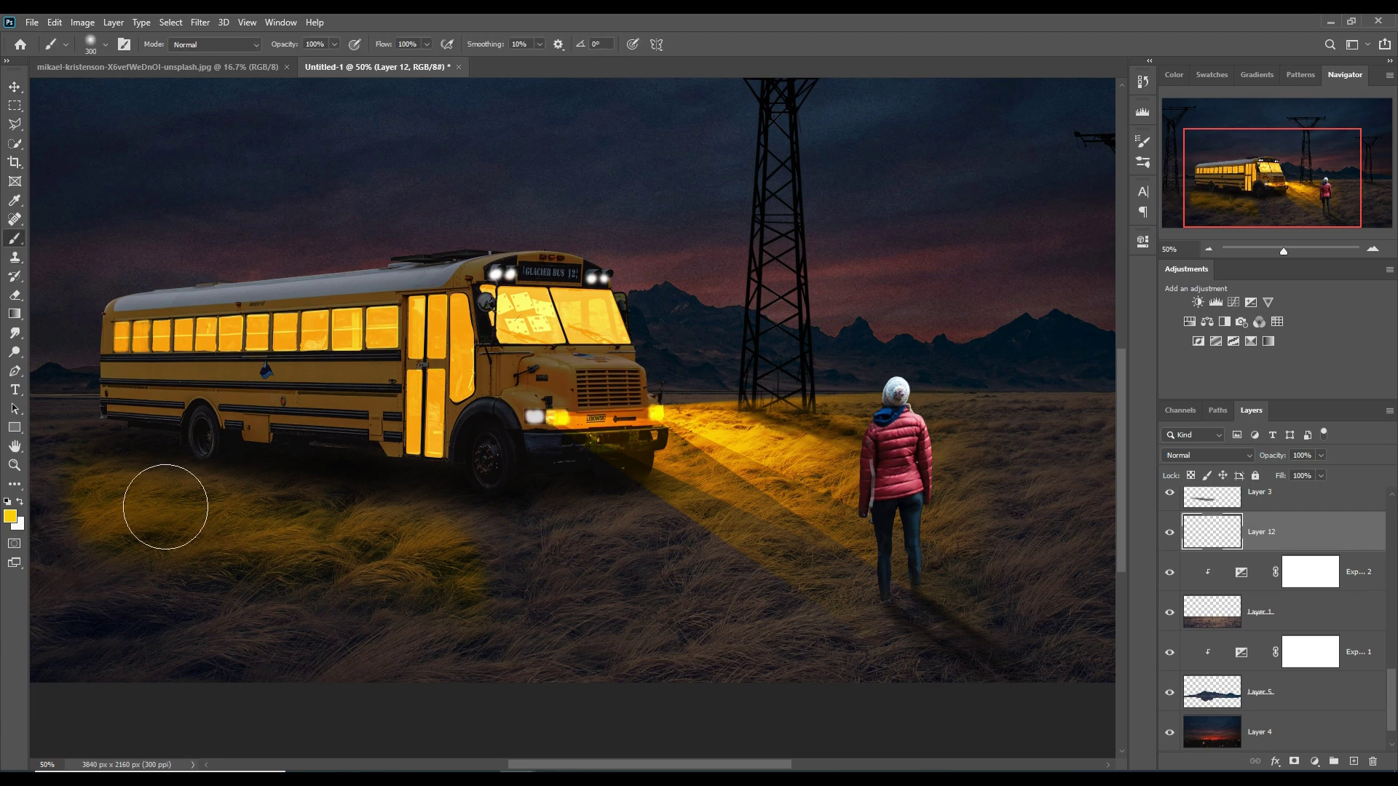
key("bracketright")
key("bracketright")
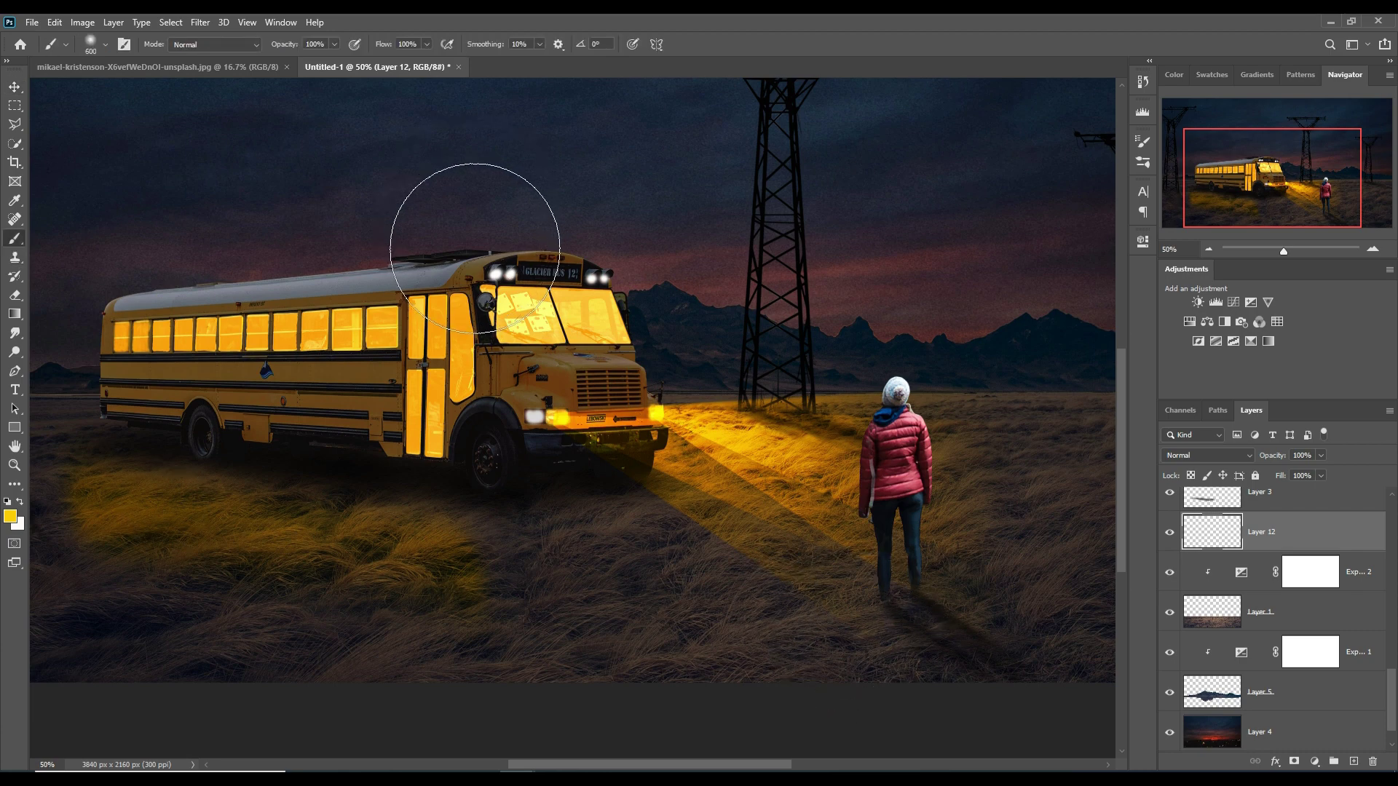
left_click(1242, 459)
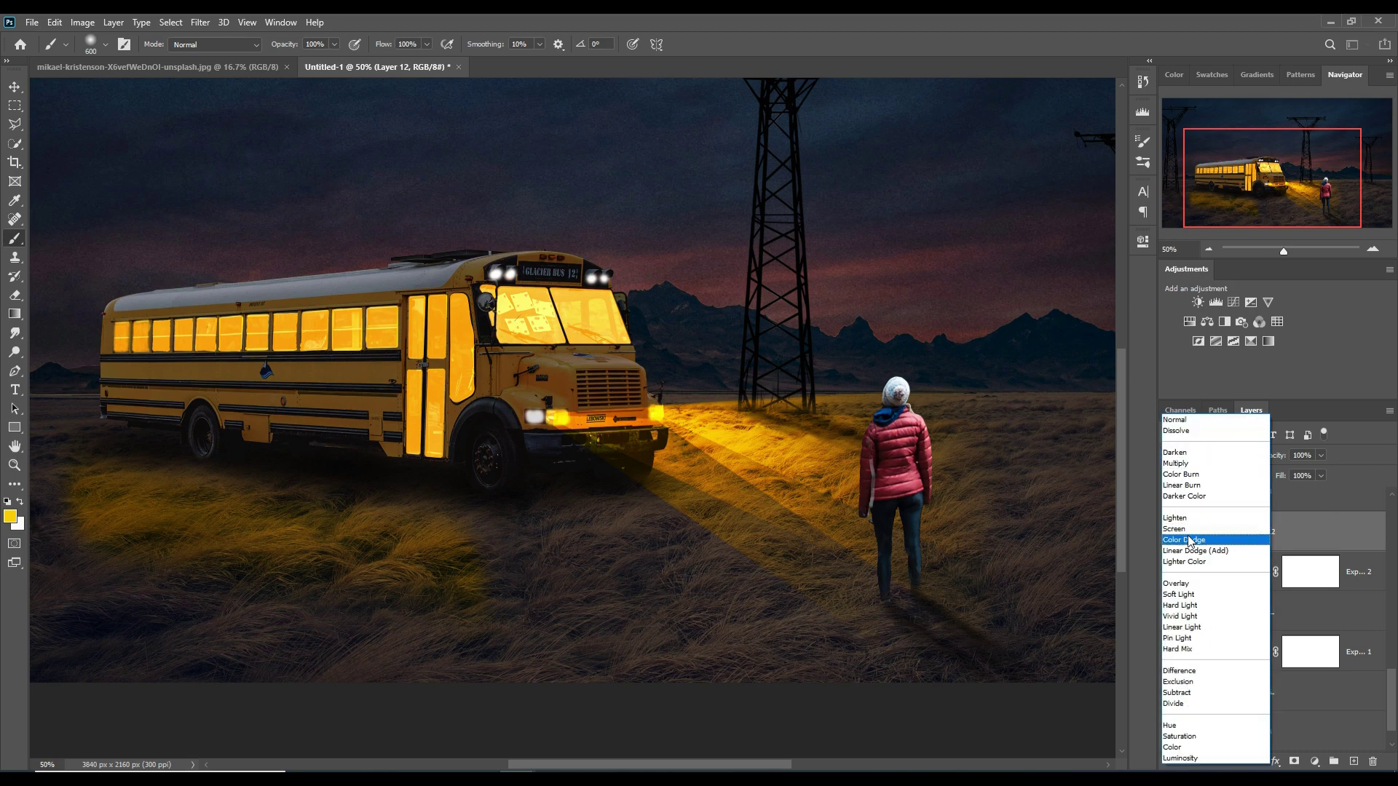
left_click(1175, 583)
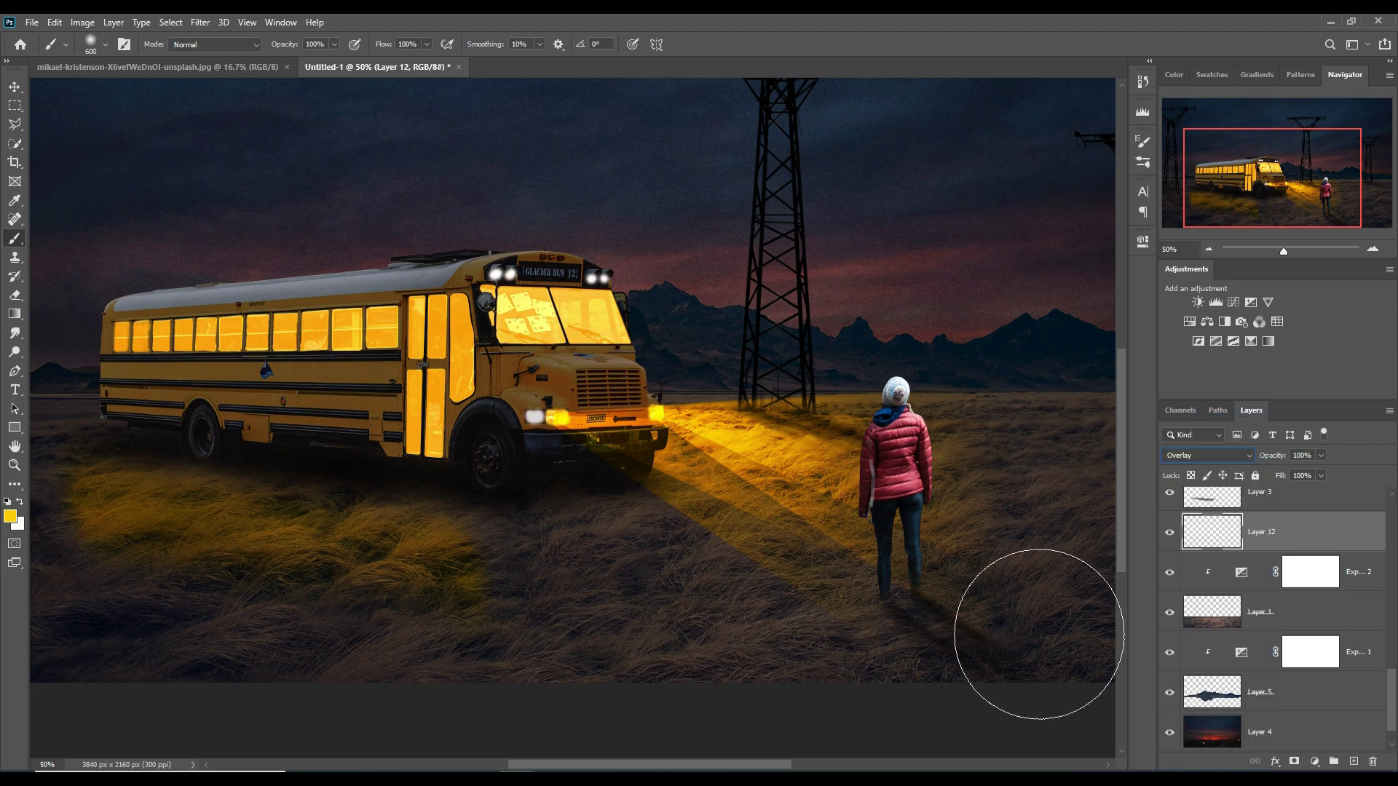
Stretch and flatten Layer 12's glow across the grass beside the girl
key("v")
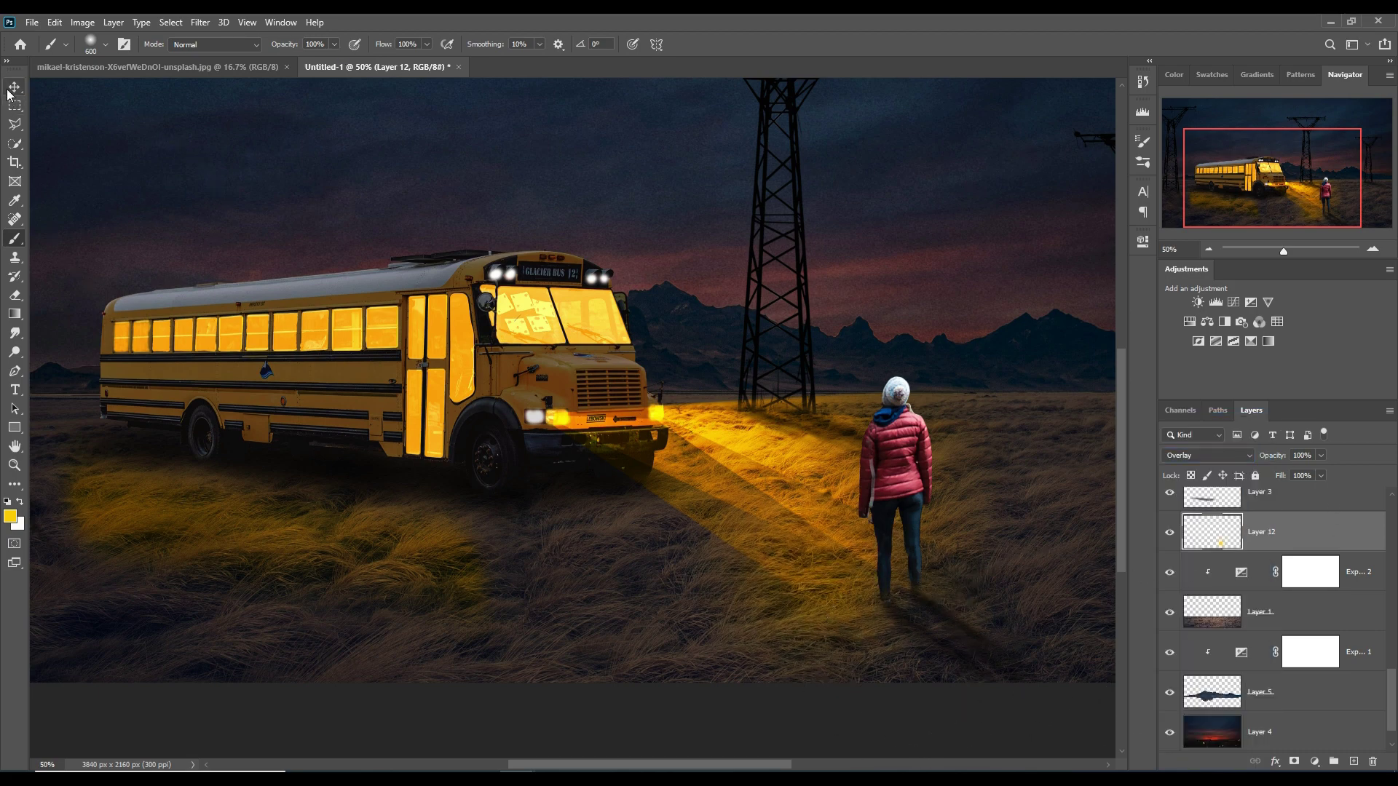
left_click_drag(1003, 543, 198, 505)
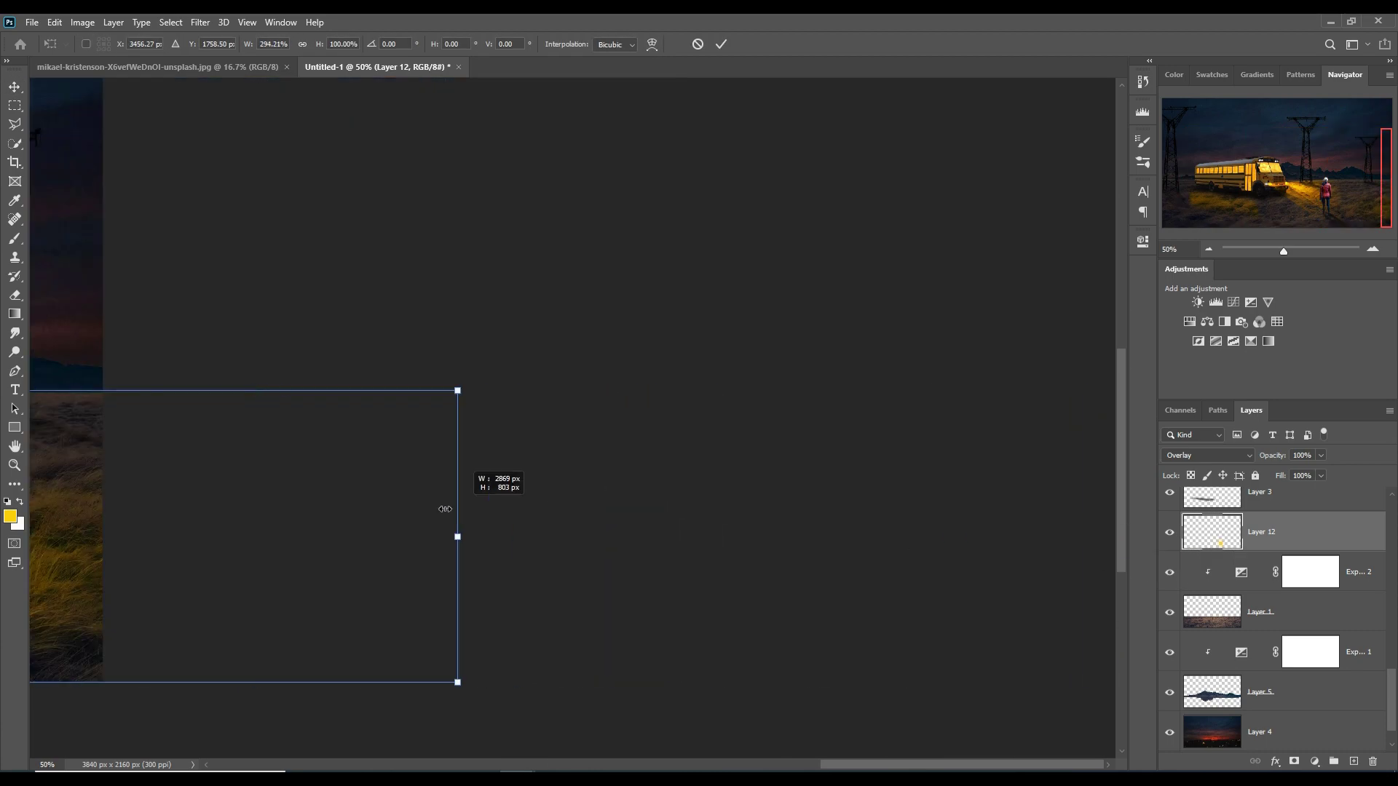
key("ctrl+minus")
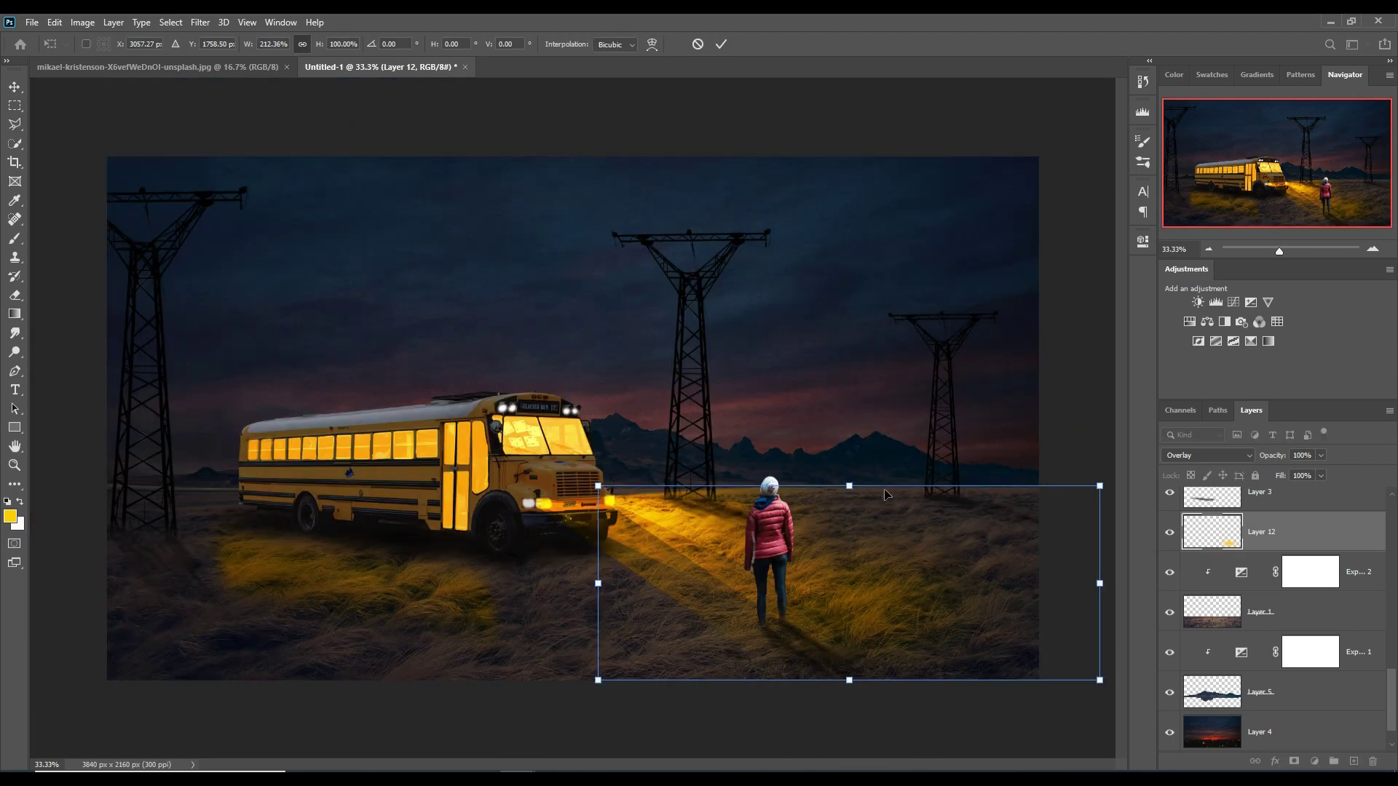
left_click_drag(885, 495, 885, 581)
left_click_drag(857, 645, 832, 621)
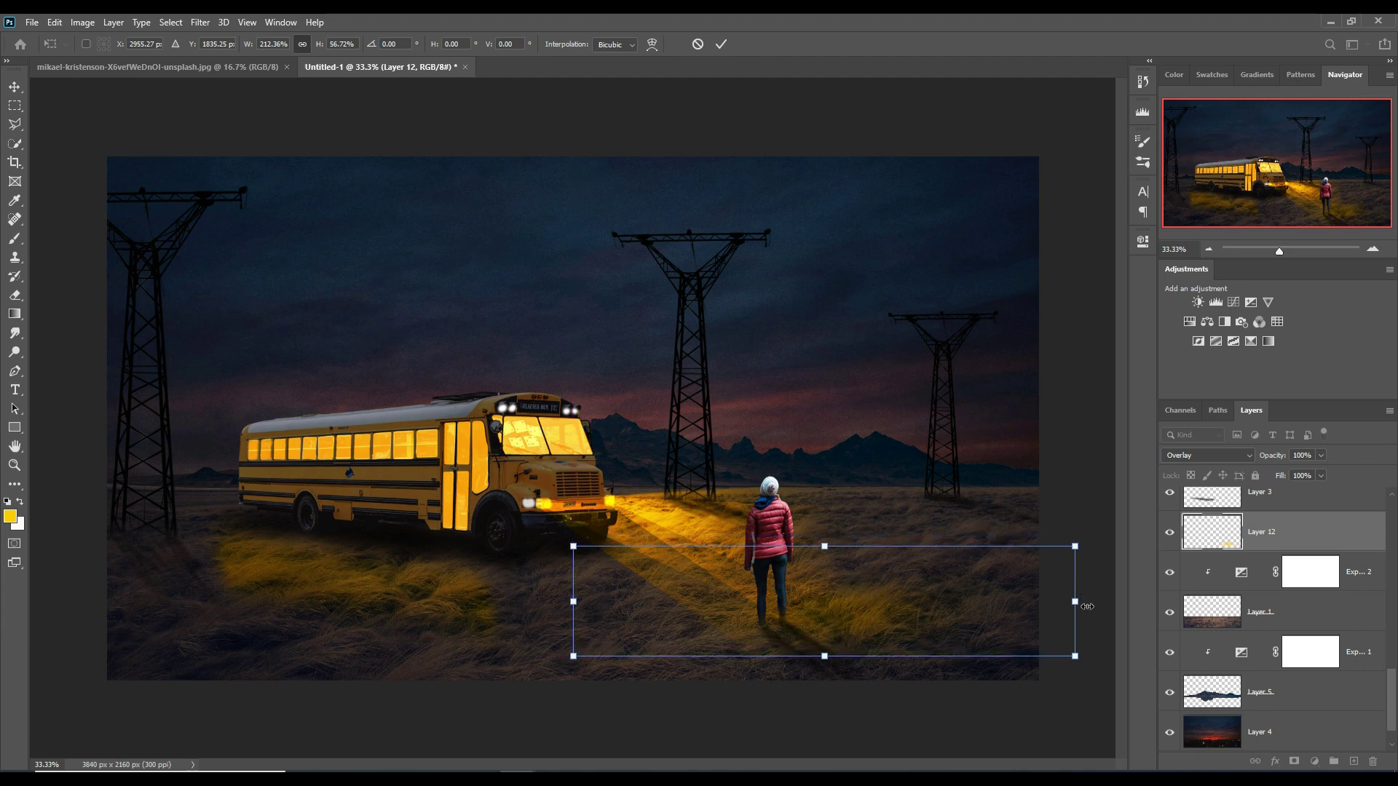
left_click_drag(1087, 605, 1104, 606)
left_click_drag(834, 548, 834, 511)
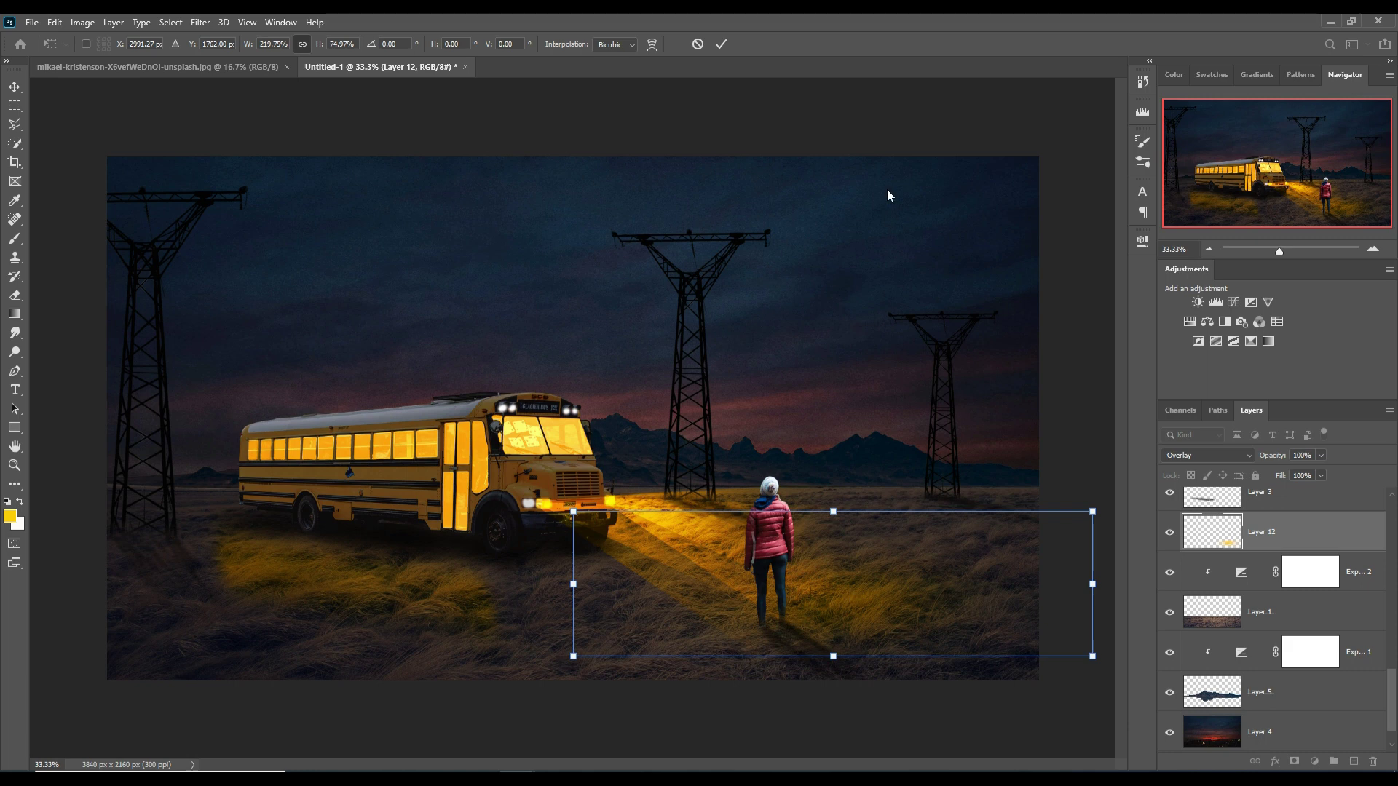
left_click(725, 44)
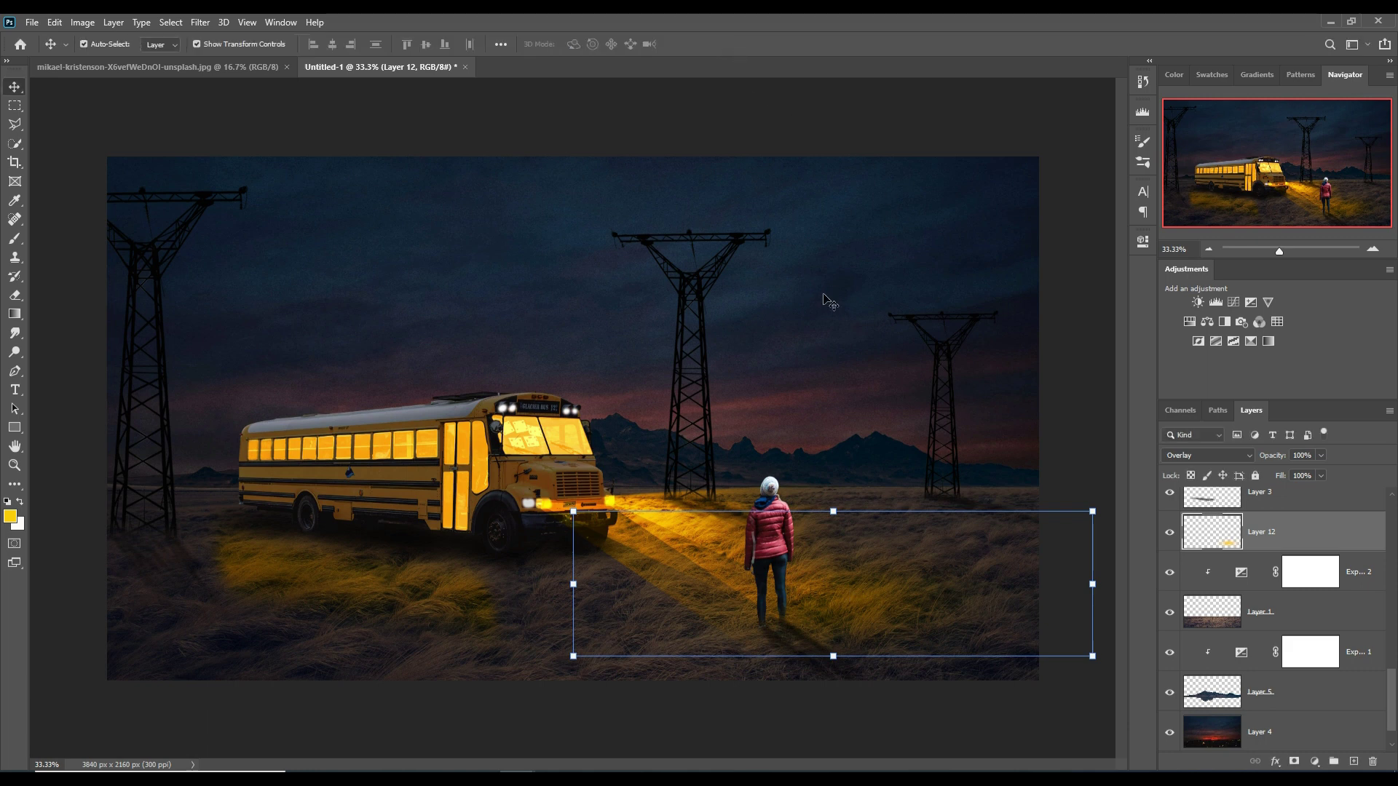
Duplicate Layer 12, scale the copy to about 86%, and move it under the bus front
right_click(1325, 536)
left_click(1165, 227)
left_click(815, 232)
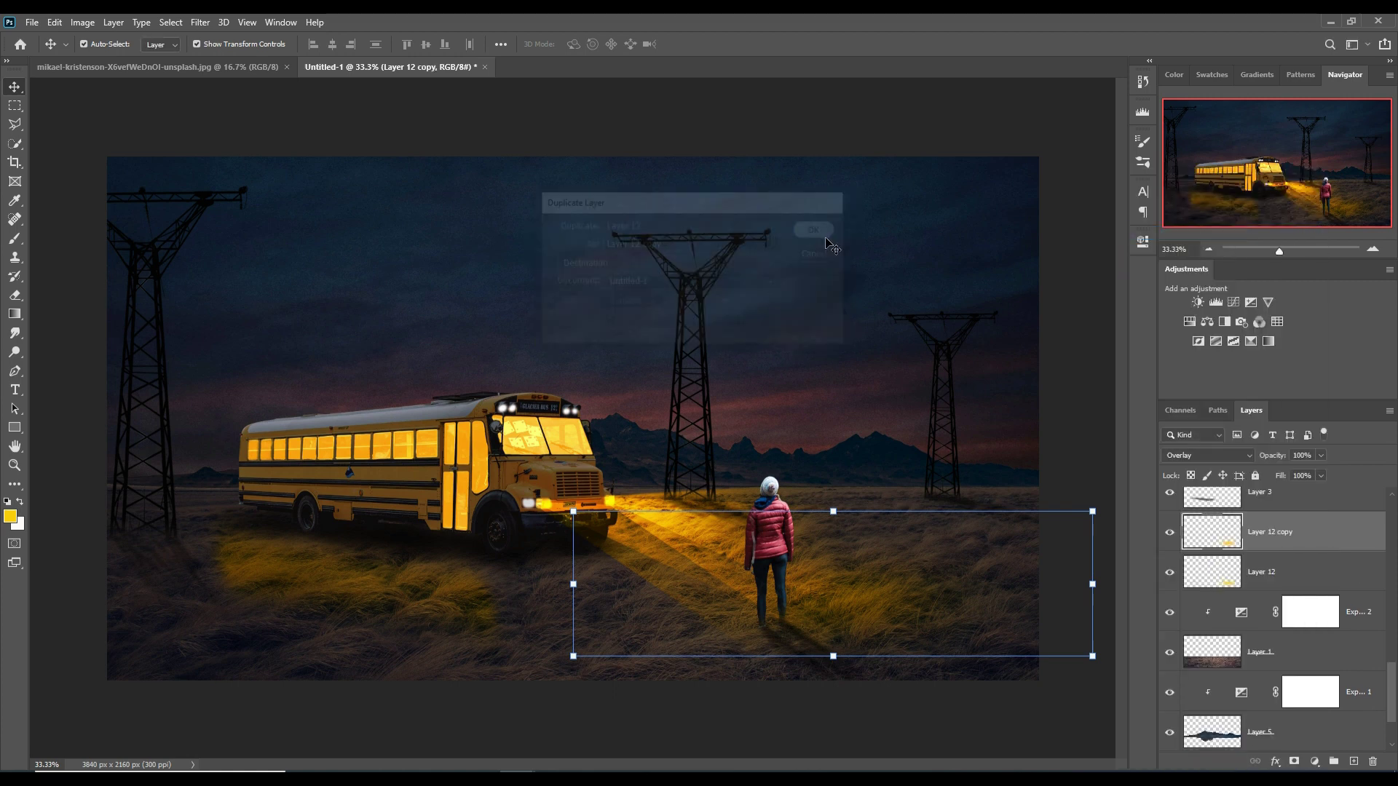
left_click_drag(833, 512, 833, 531)
left_click_drag(823, 610, 661, 597)
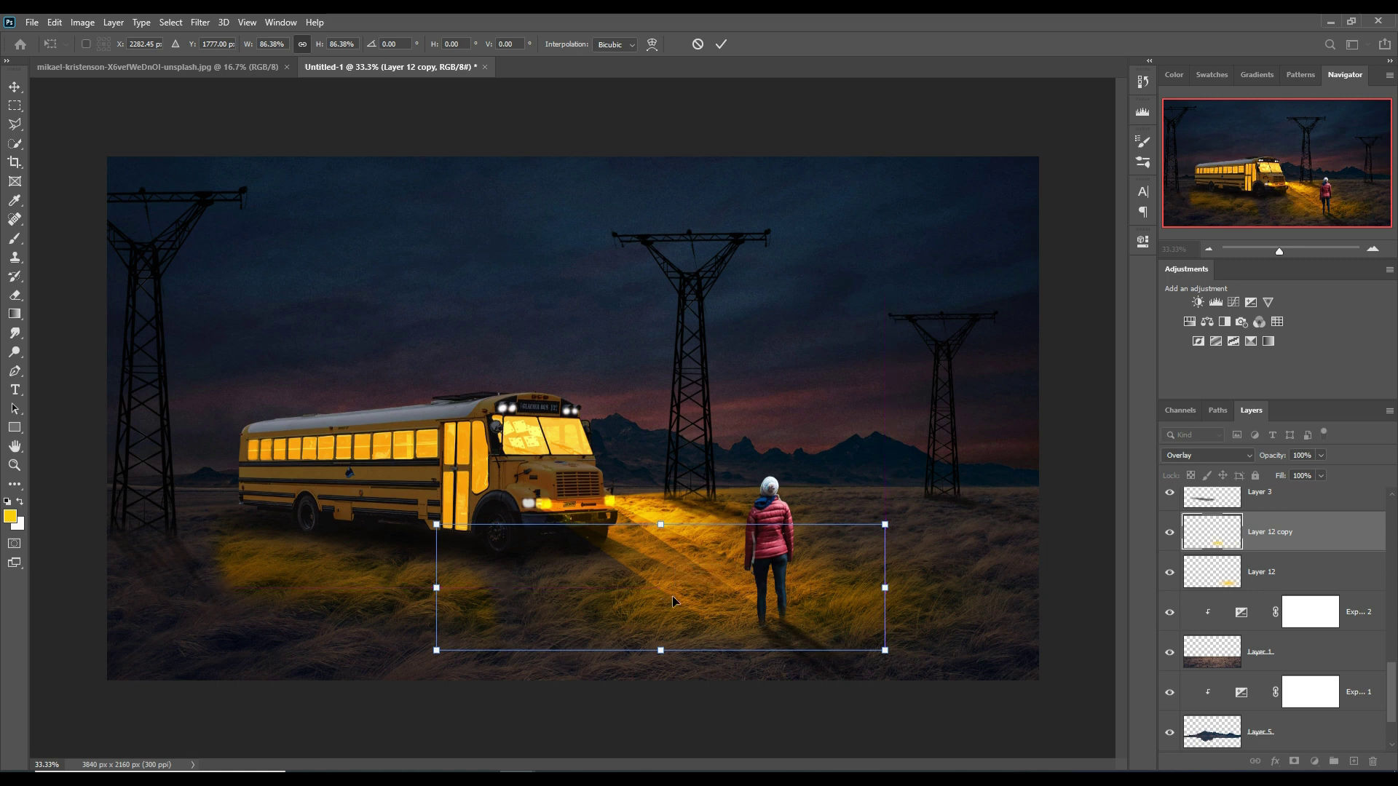
left_click(723, 45)
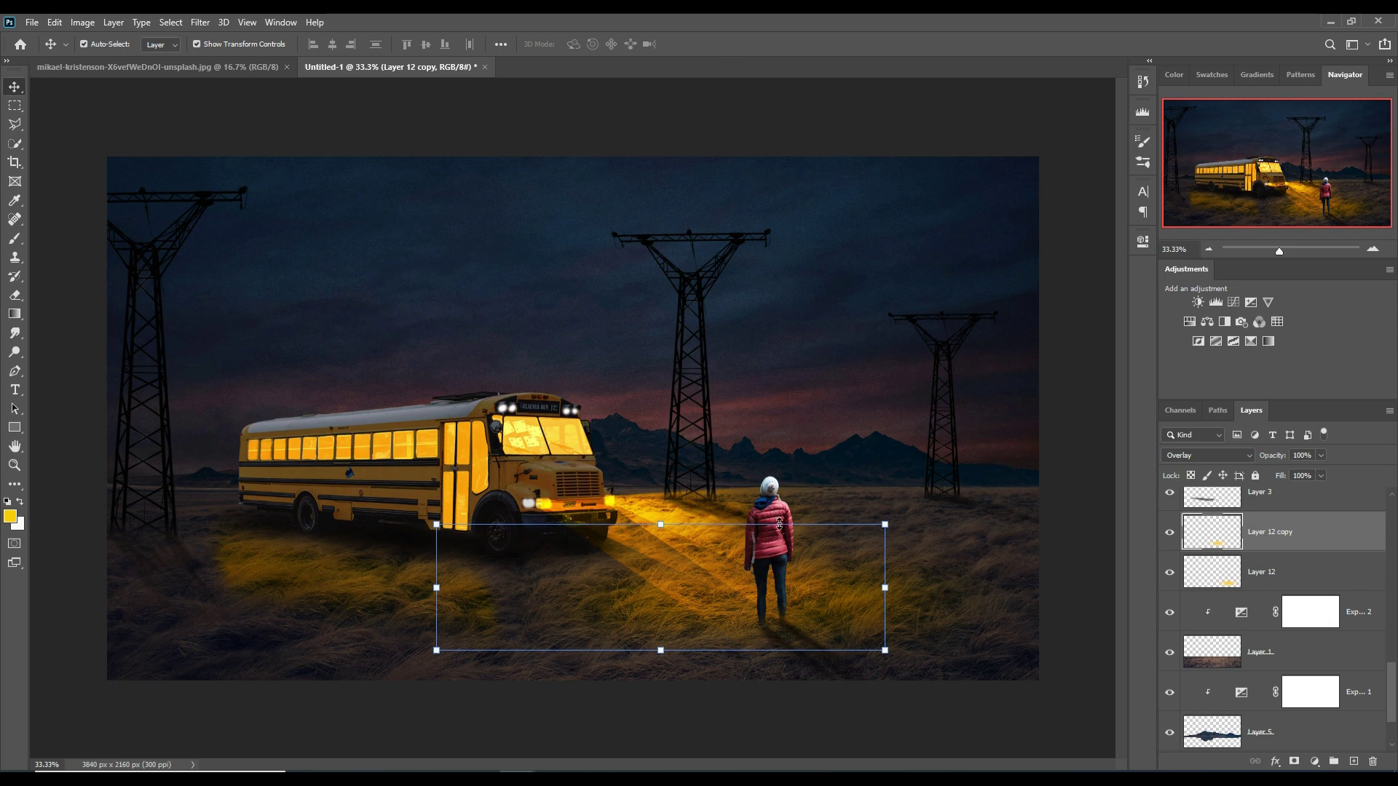
Add a new empty layer above the girl's layer and clip it to her
left_click(775, 497)
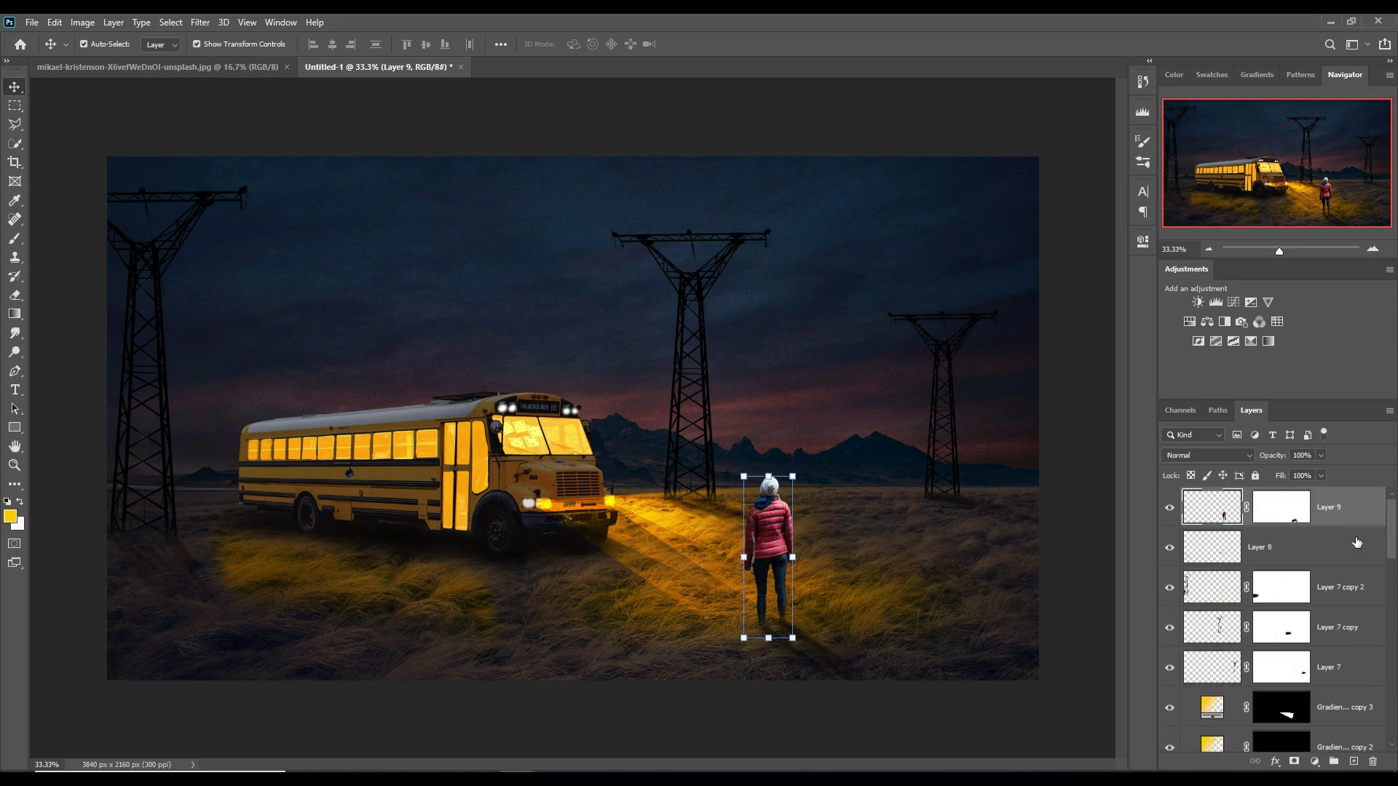
scroll(1357, 544, "up", 1)
left_click(1353, 761)
right_click(1308, 597)
left_click(1185, 455)
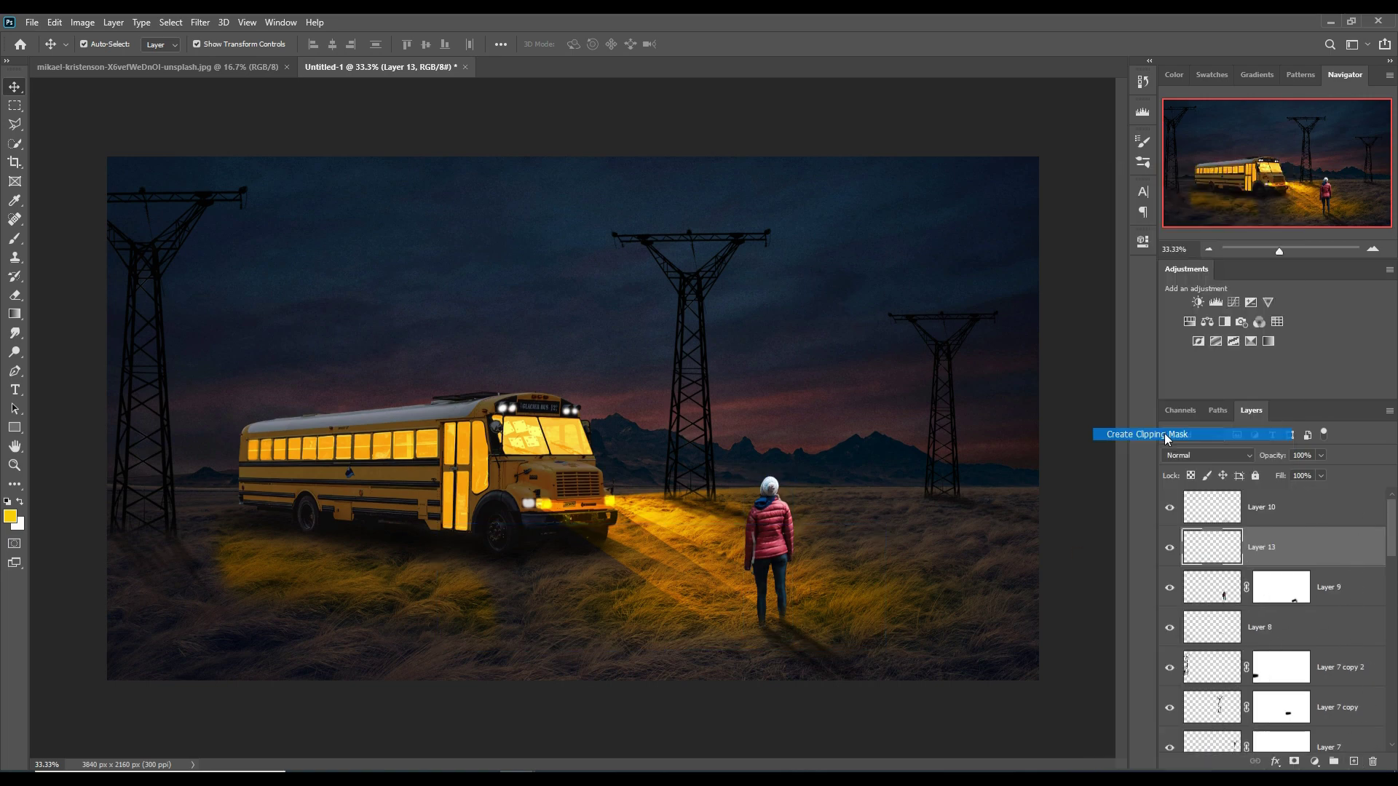
Set the clipped layer to Linear Dodge (Add) and add a Solid Color fill layer
left_click(1249, 457)
left_click(1194, 551)
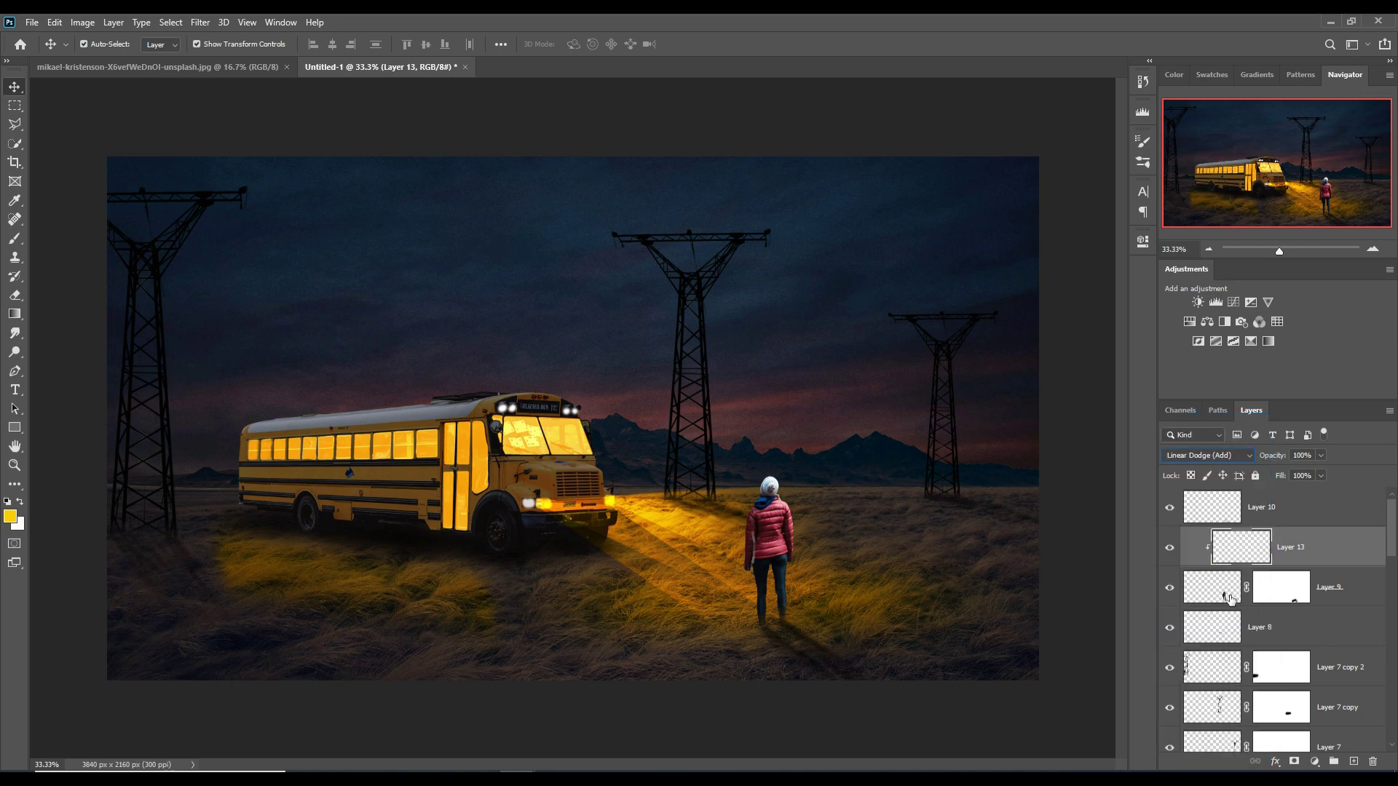
left_click(1314, 761)
left_click(1295, 501)
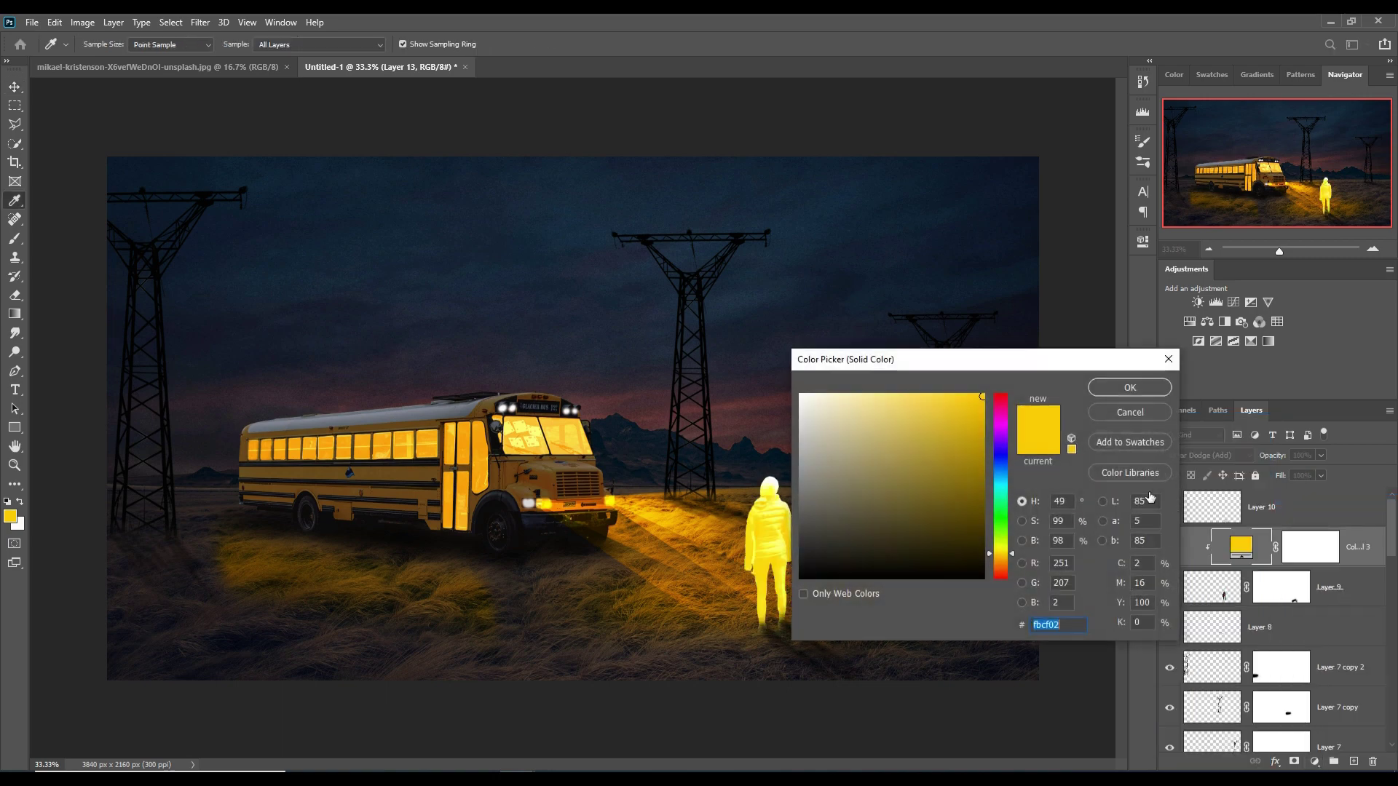
Confirm the yellow fbcf02 fill and invert its mask to solid black
left_click(1129, 386)
key("ctrl+minus")
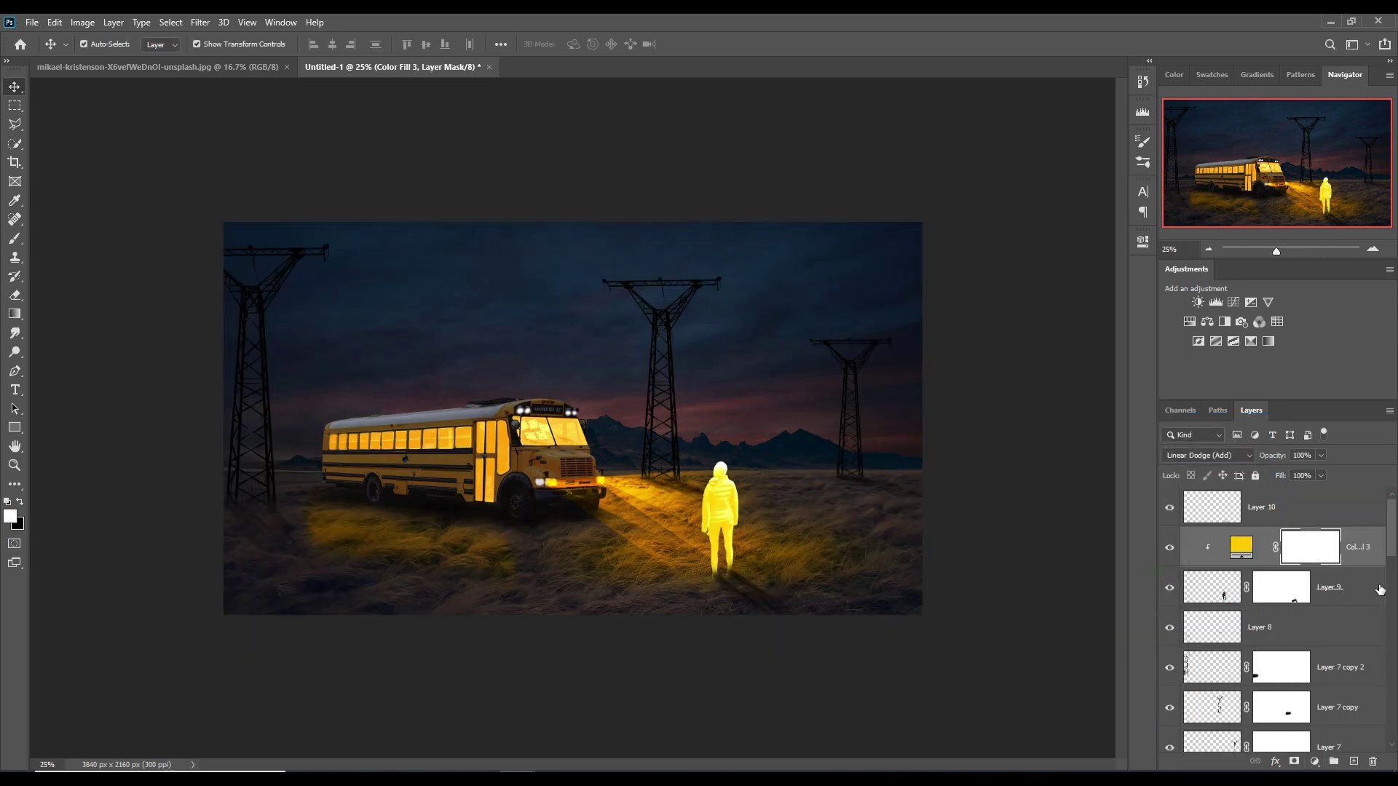
key("ctrl+i")
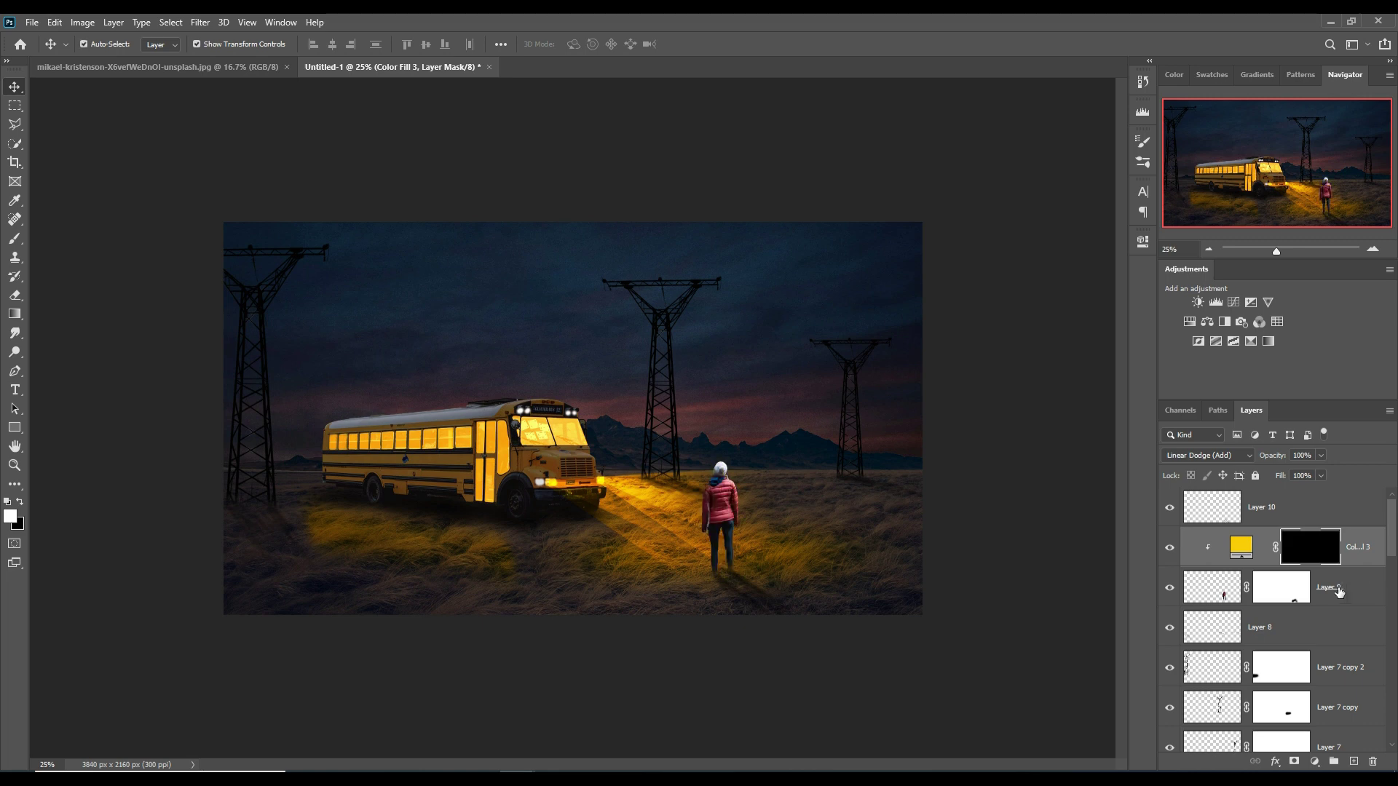
Switch to the Brush tool and zoom in to 300%
left_click(14, 240)
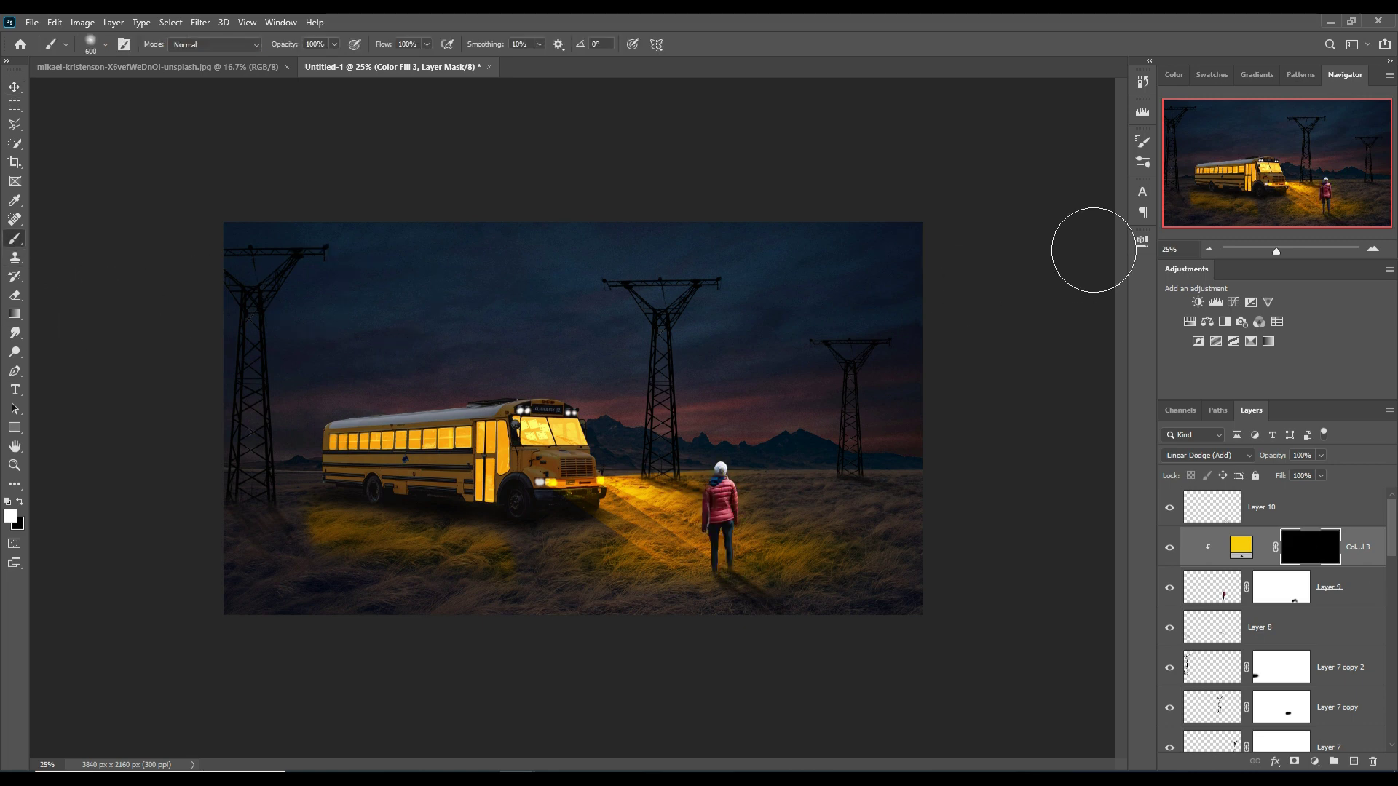
key("ctrl+plus")
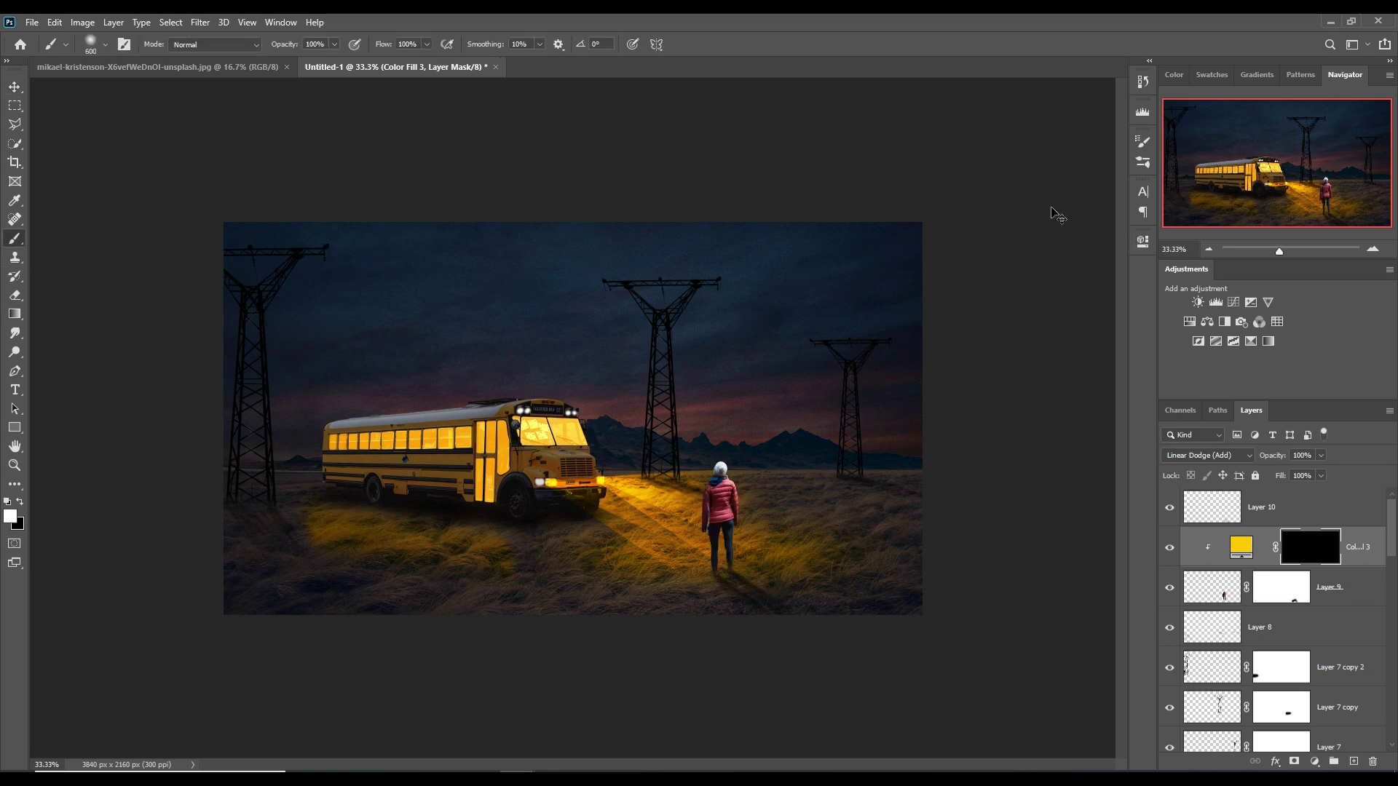
key("ctrl+plus")
key("ctrl+plus")
key("ctrl+plus")
key("ctrl+plus")
key("ctrl+plus")
Pan to the girl's hat and shrink the brush to 9 px, testing a stroke on the hat edge
key("space")
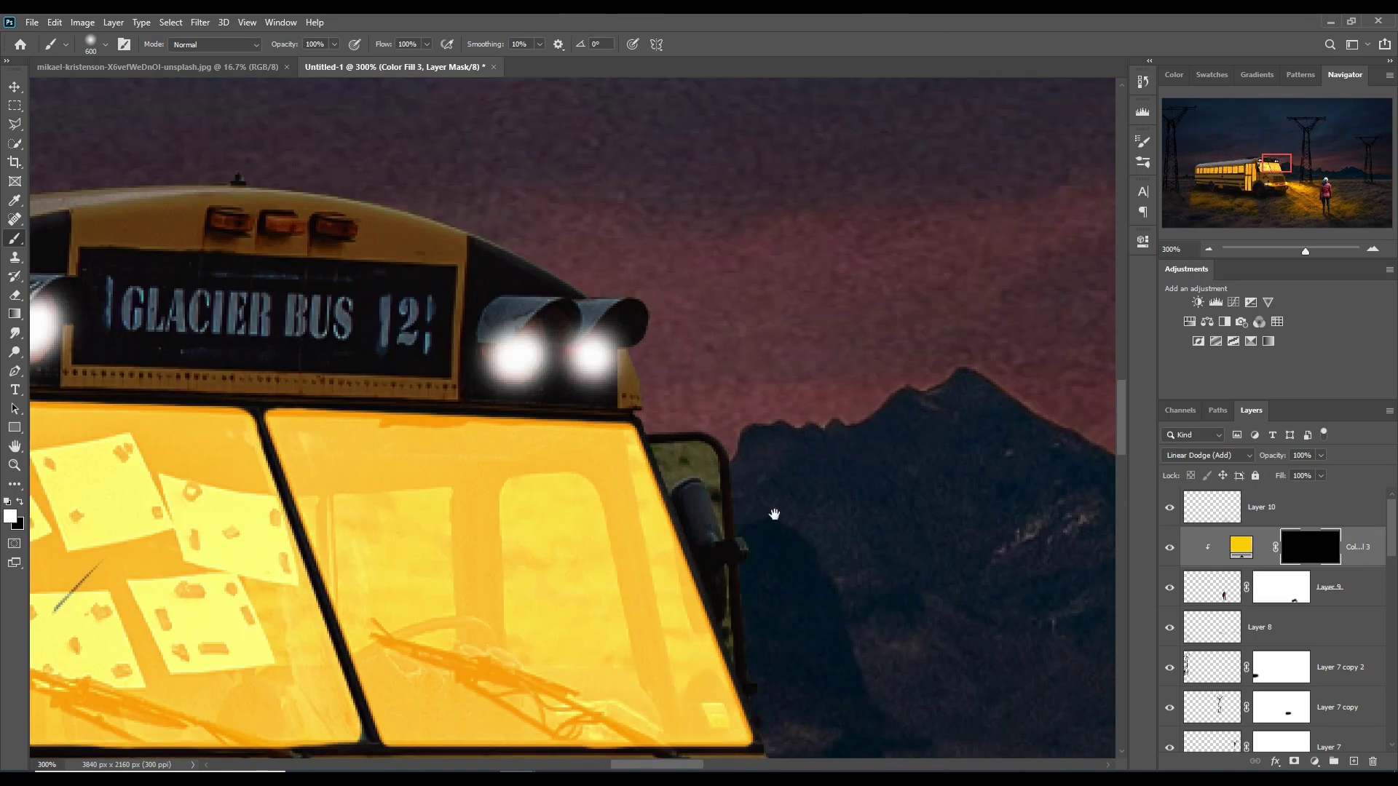
left_click_drag(861, 544, 748, 468)
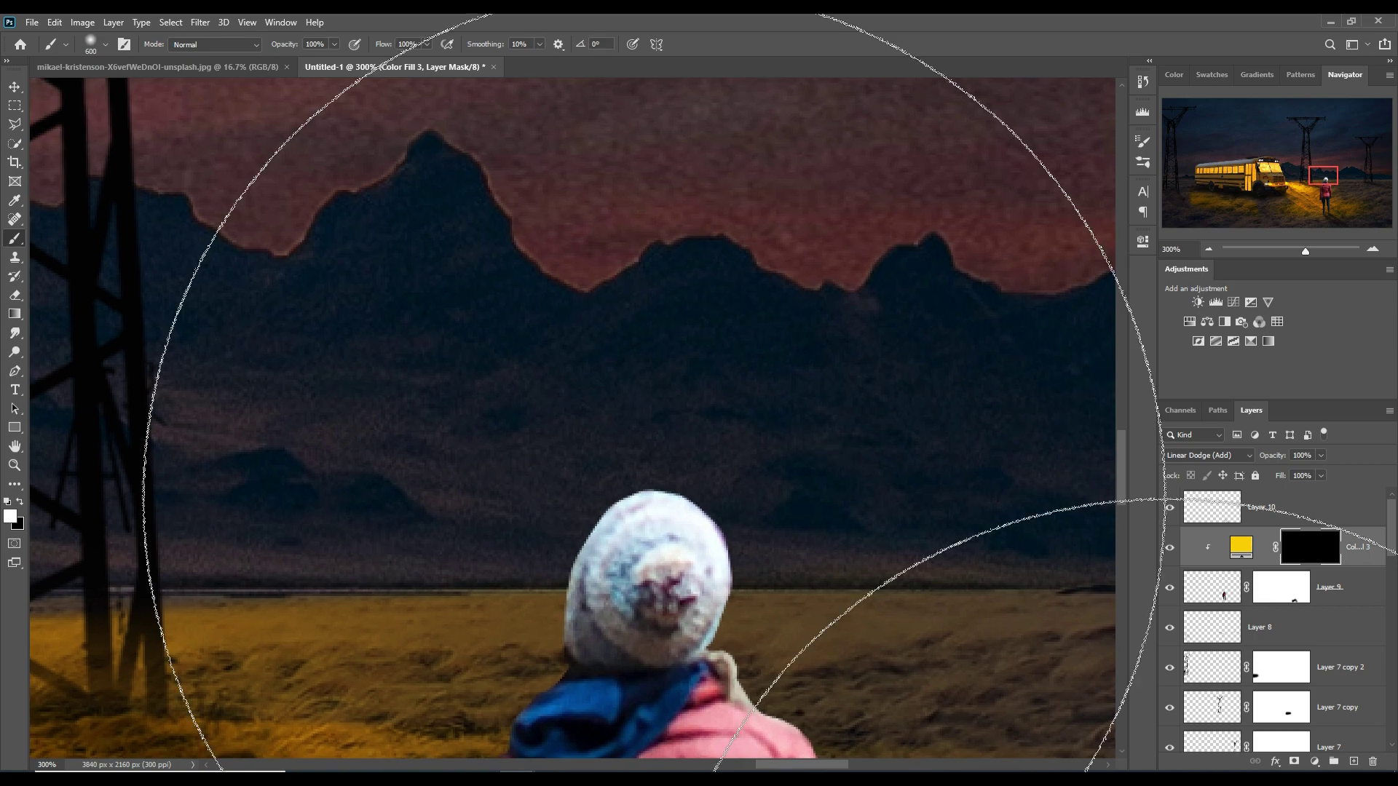
key("bracketleft")
key("bracketleft")
key("bracketleft")
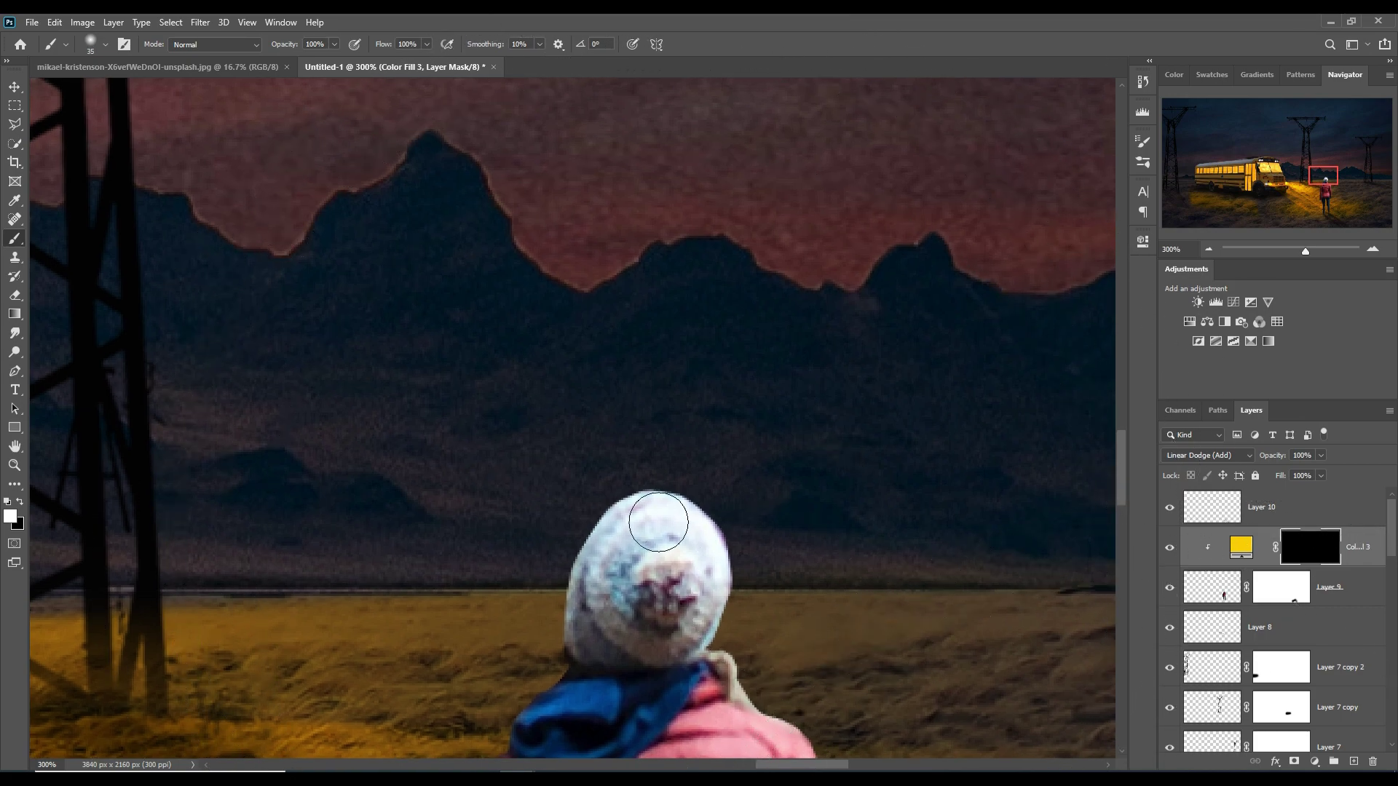
key("bracketleft")
key("bracketleft")
key("bracketleft")
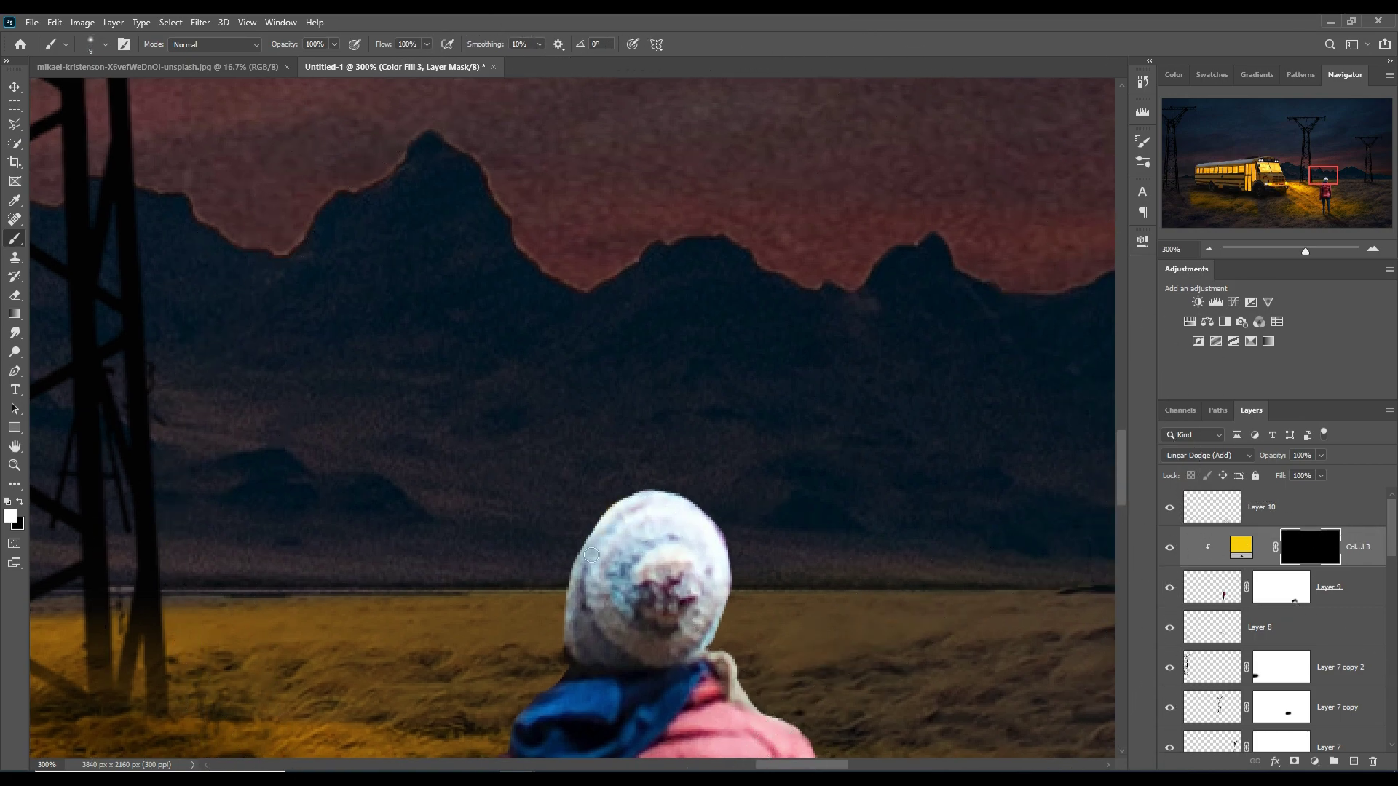
left_click_drag(591, 555, 572, 587)
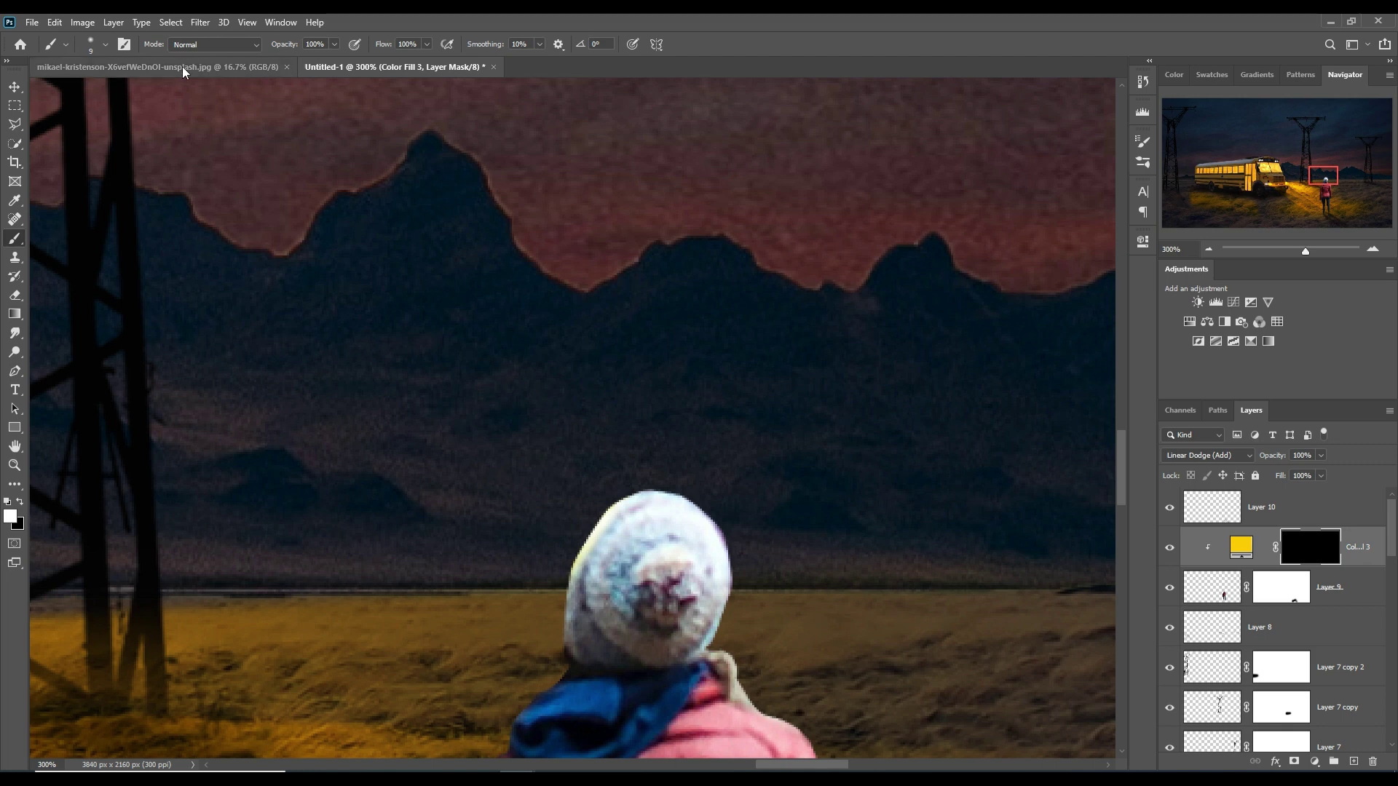
Choose the Soft Round Pressure Size brush preset
left_click(106, 45)
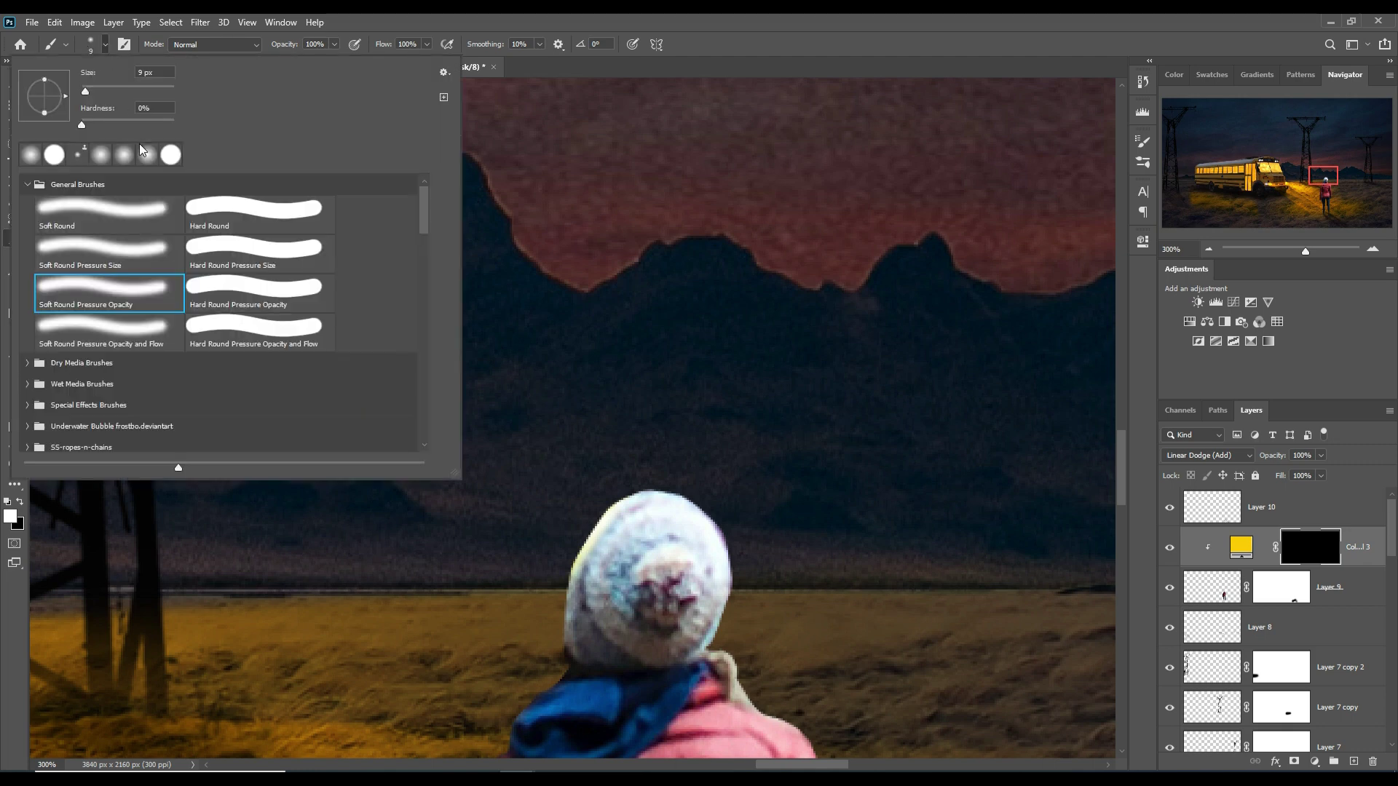
left_click(128, 259)
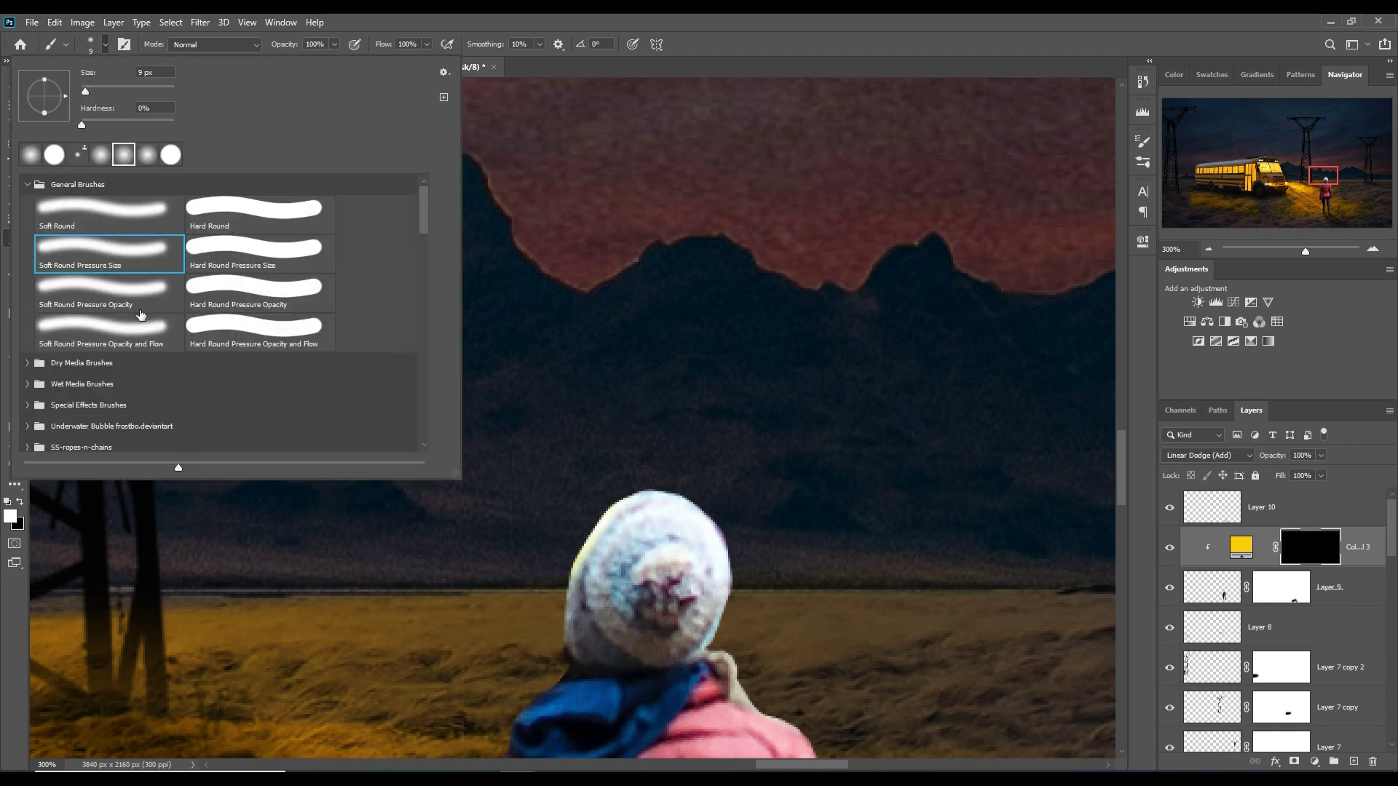
left_click(467, 275)
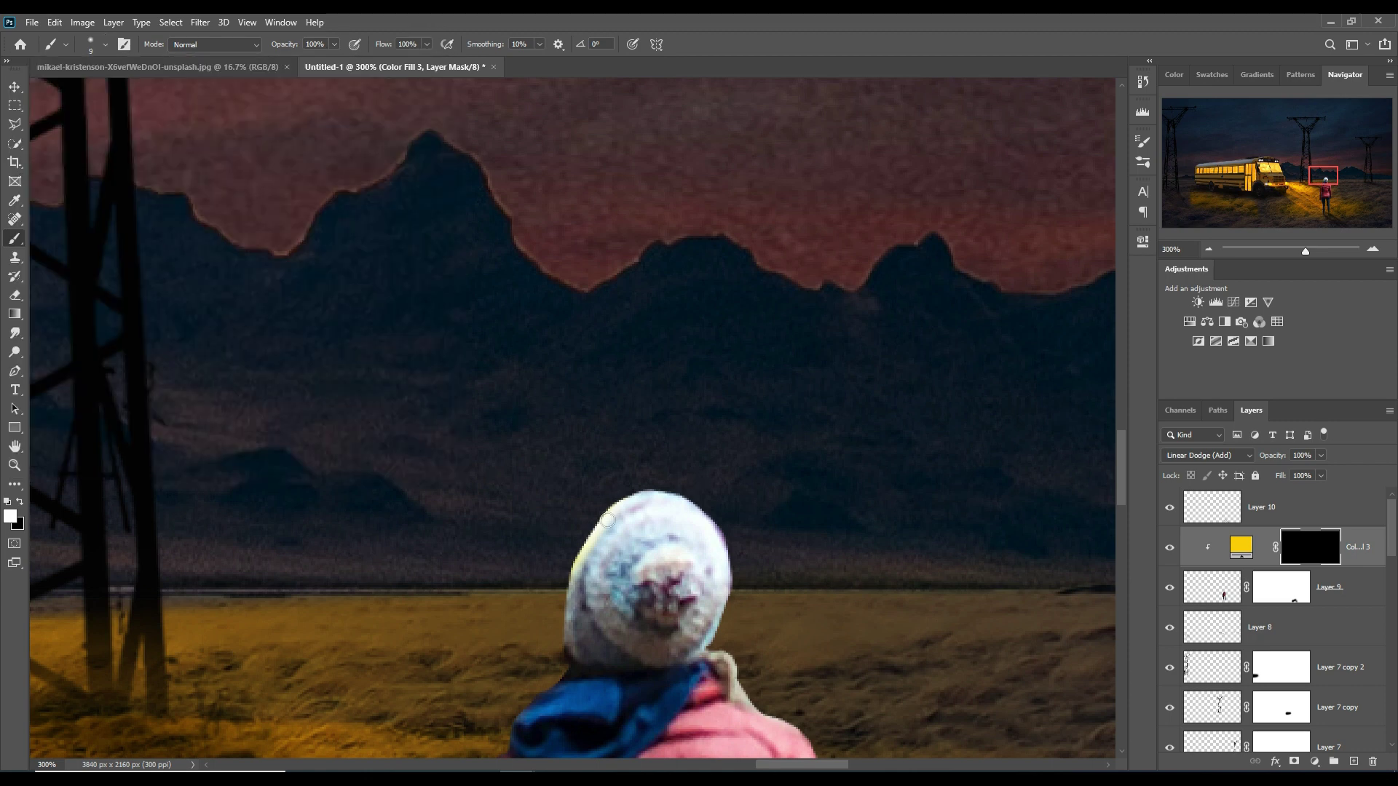
Paint thin white rim-light strokes on the mask along the girl's hat, jacket and legs
left_click_drag(608, 520, 573, 681)
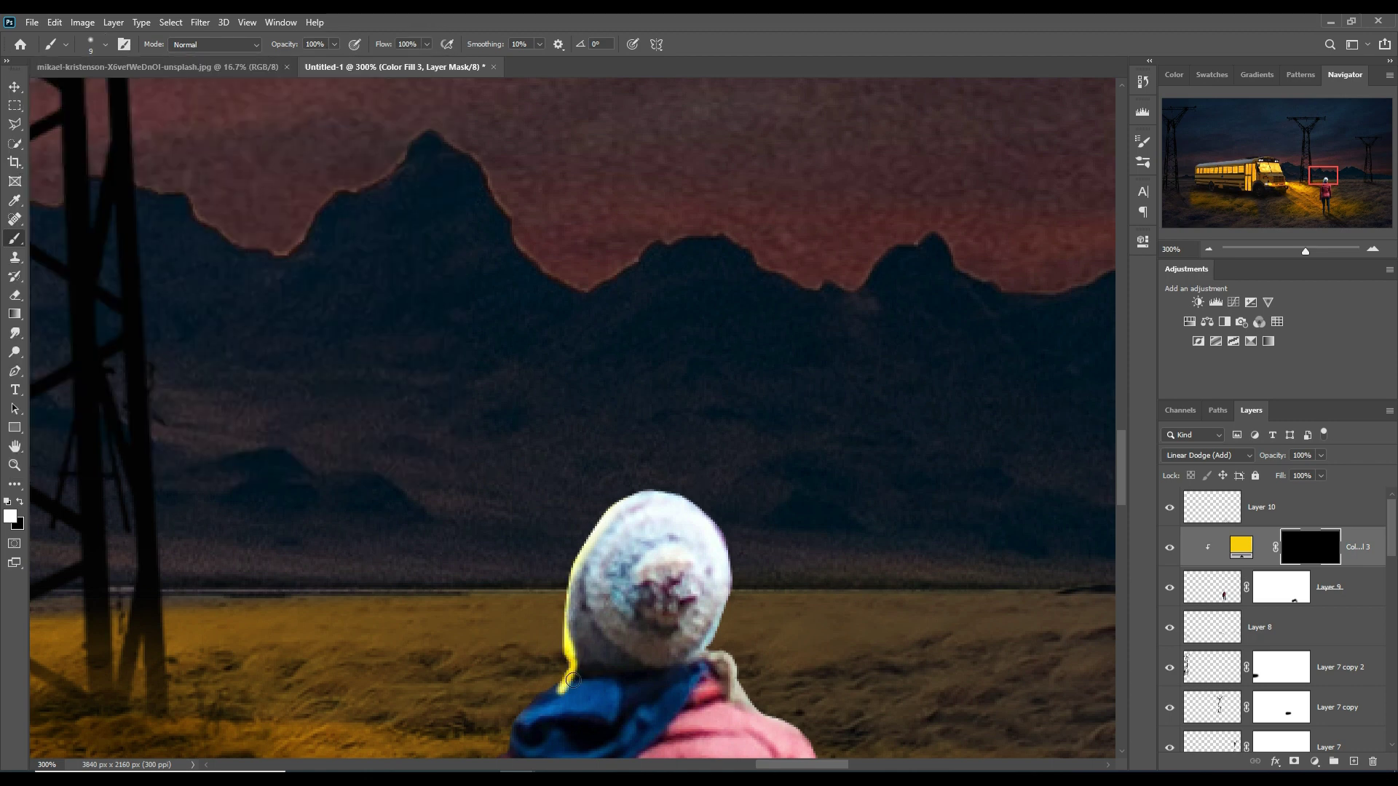
scroll(571, 655, "down", 3)
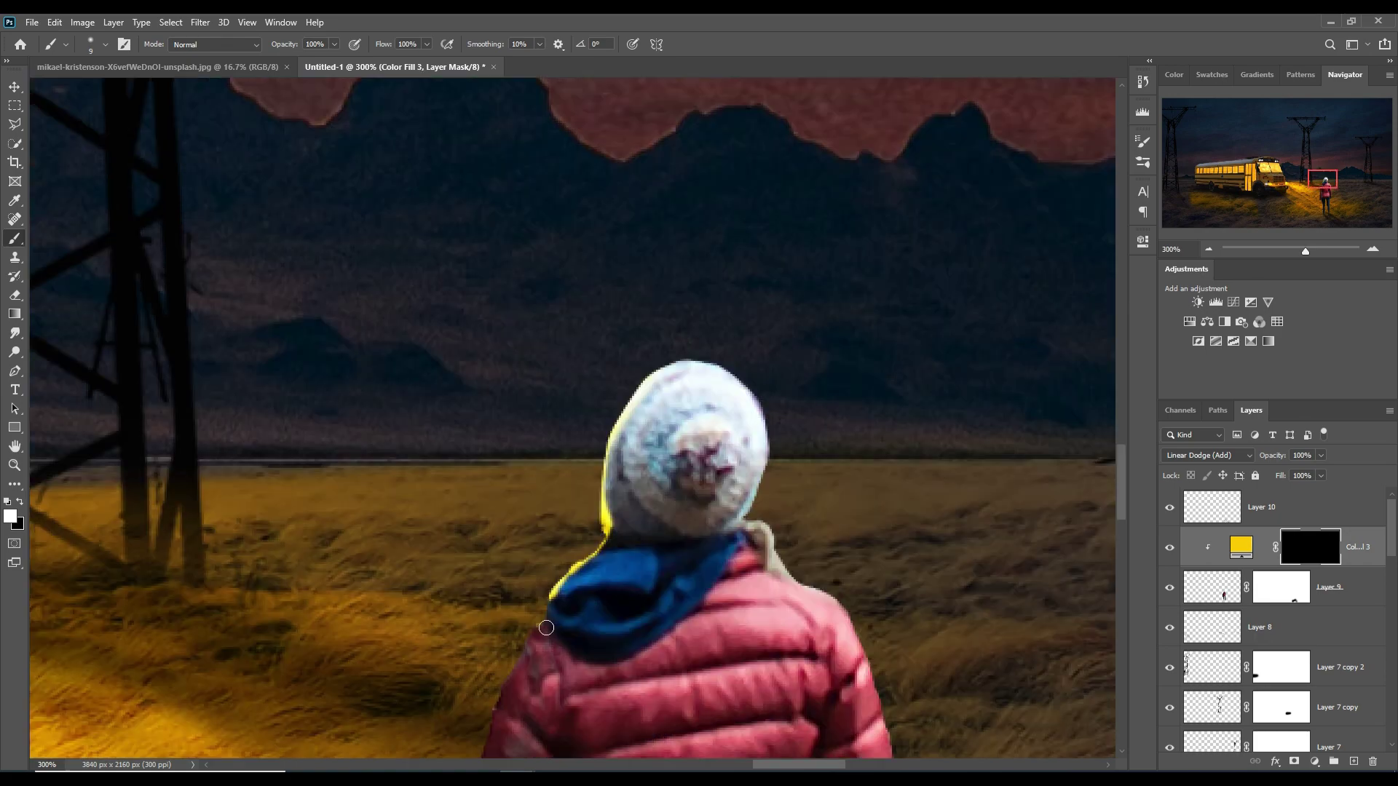
scroll(572, 596, "down", 1)
scroll(573, 539, "down", 2)
left_click_drag(573, 531, 640, 655)
scroll(655, 692, "down", 3)
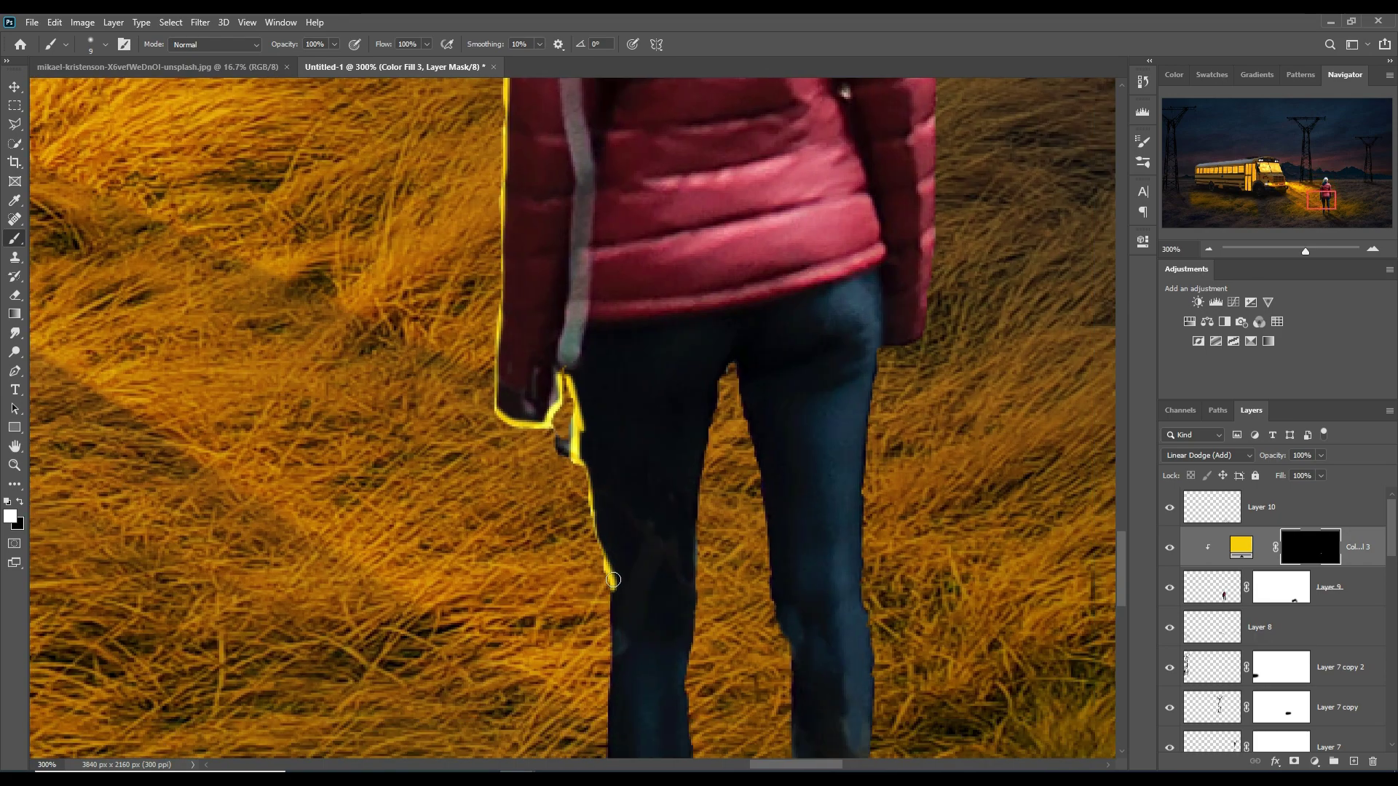
scroll(626, 655, "down", 3)
left_click_drag(746, 149, 691, 677)
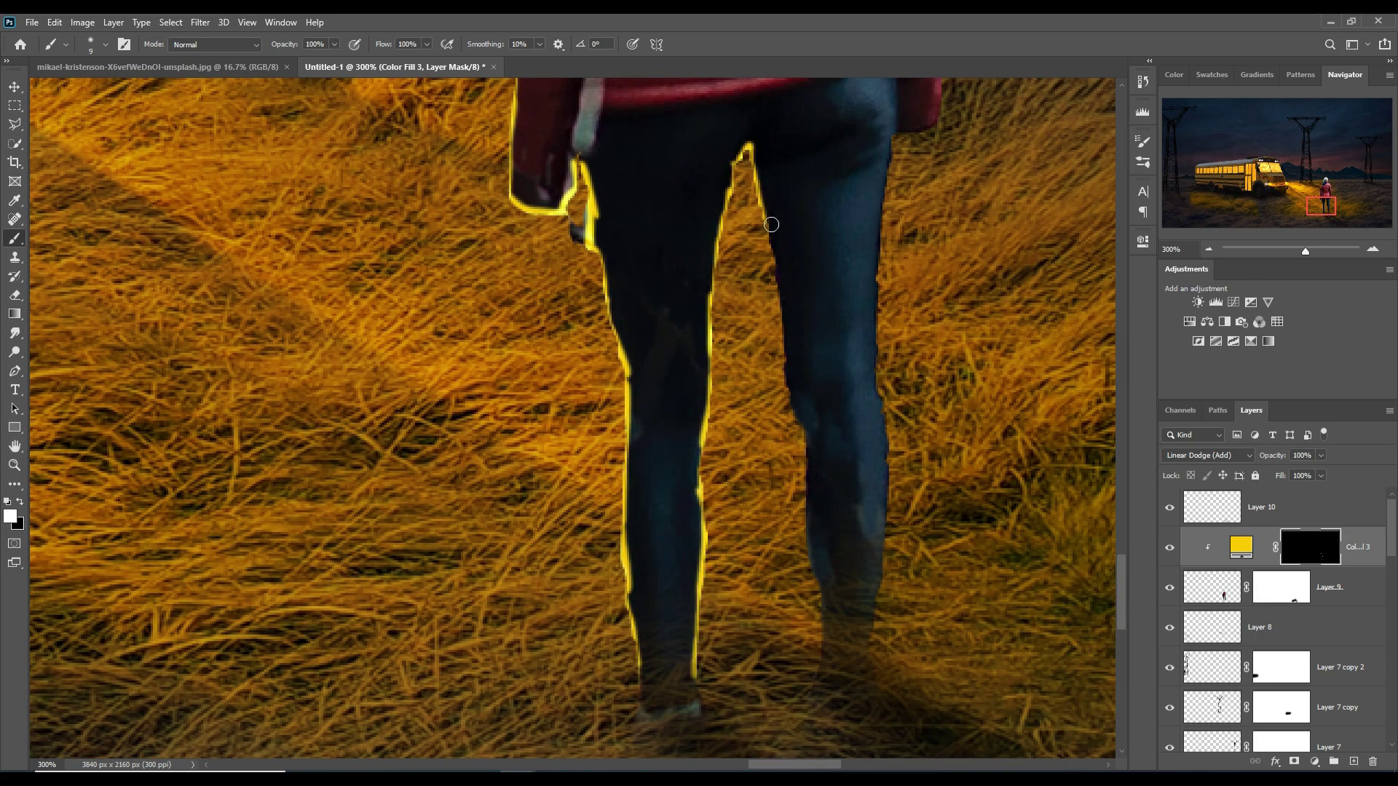
left_click_drag(746, 145, 823, 604)
mouse_move(936, 127)
left_mouse_down()
mouse_move(886, 355)
mouse_move(885, 477)
left_mouse_up()
scroll(885, 477, "up", 5)
left_click_drag(765, 353, 746, 560)
scroll(746, 560, "up", 3)
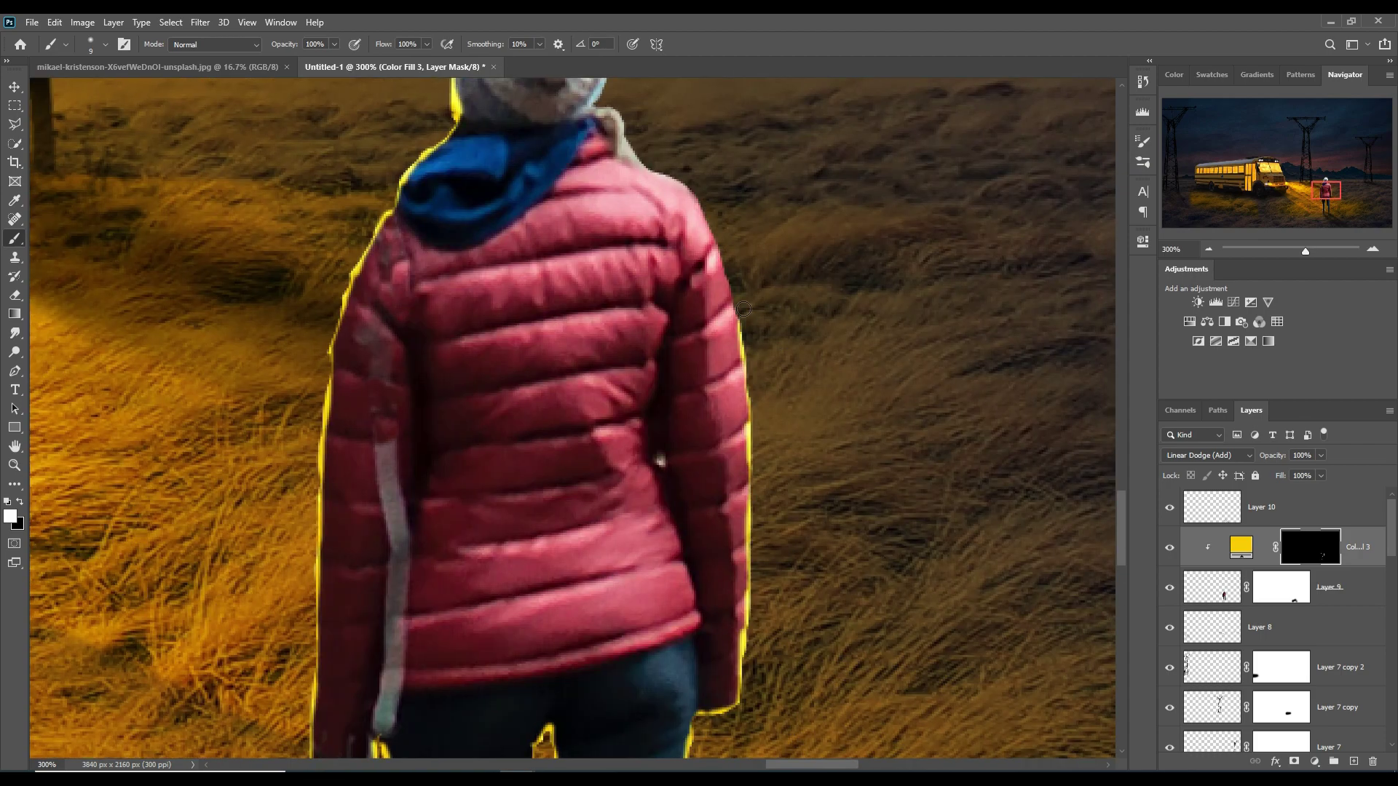
left_click_drag(743, 327, 666, 178)
scroll(667, 178, "up", 5)
Brush a softer glow on the jacket at 29% then 14% opacity with a larger brush
key("ctrl+minus")
key("ctrl+minus")
key("ctrl+minus")
key("bracketright")
key("bracketright")
key("bracketright")
key("2")
key("9")
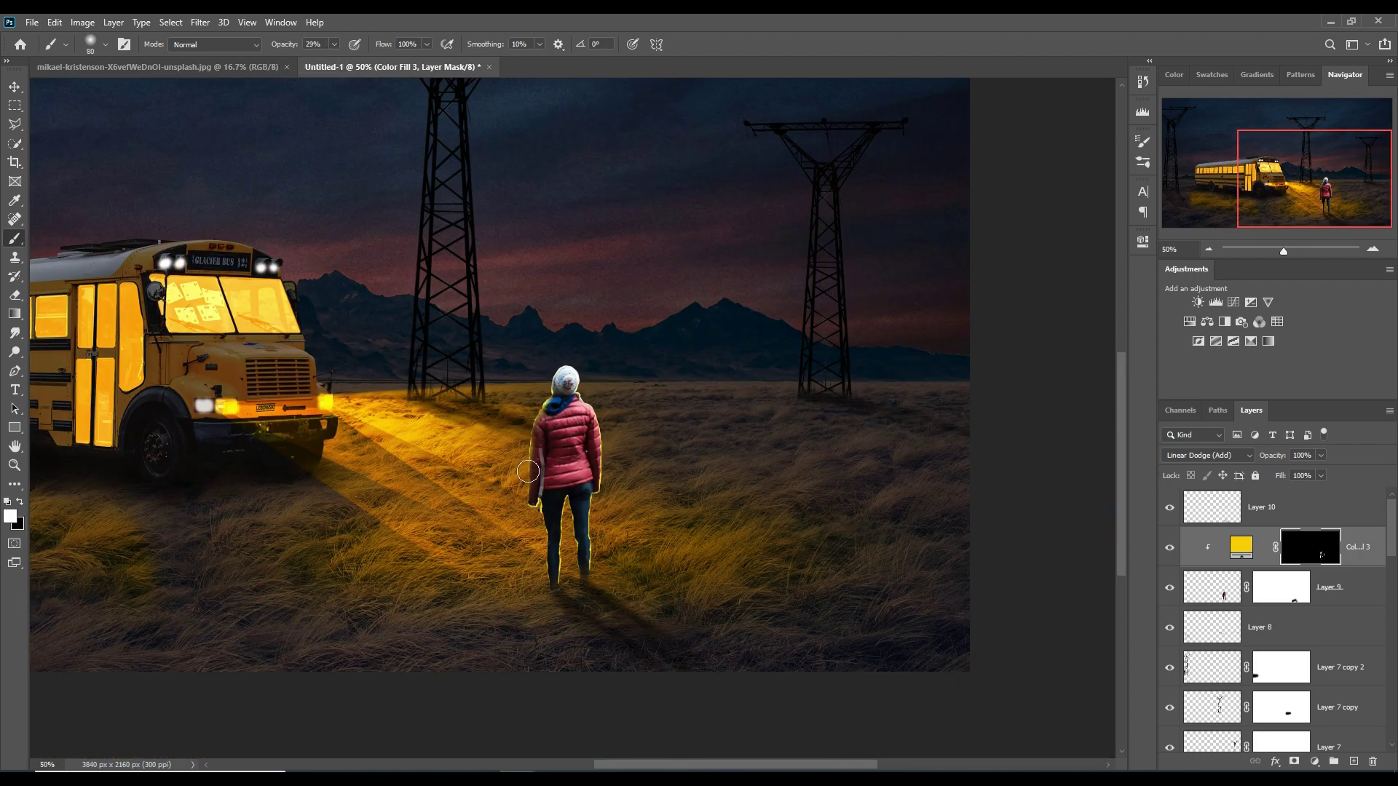
left_click_drag(596, 412, 615, 495)
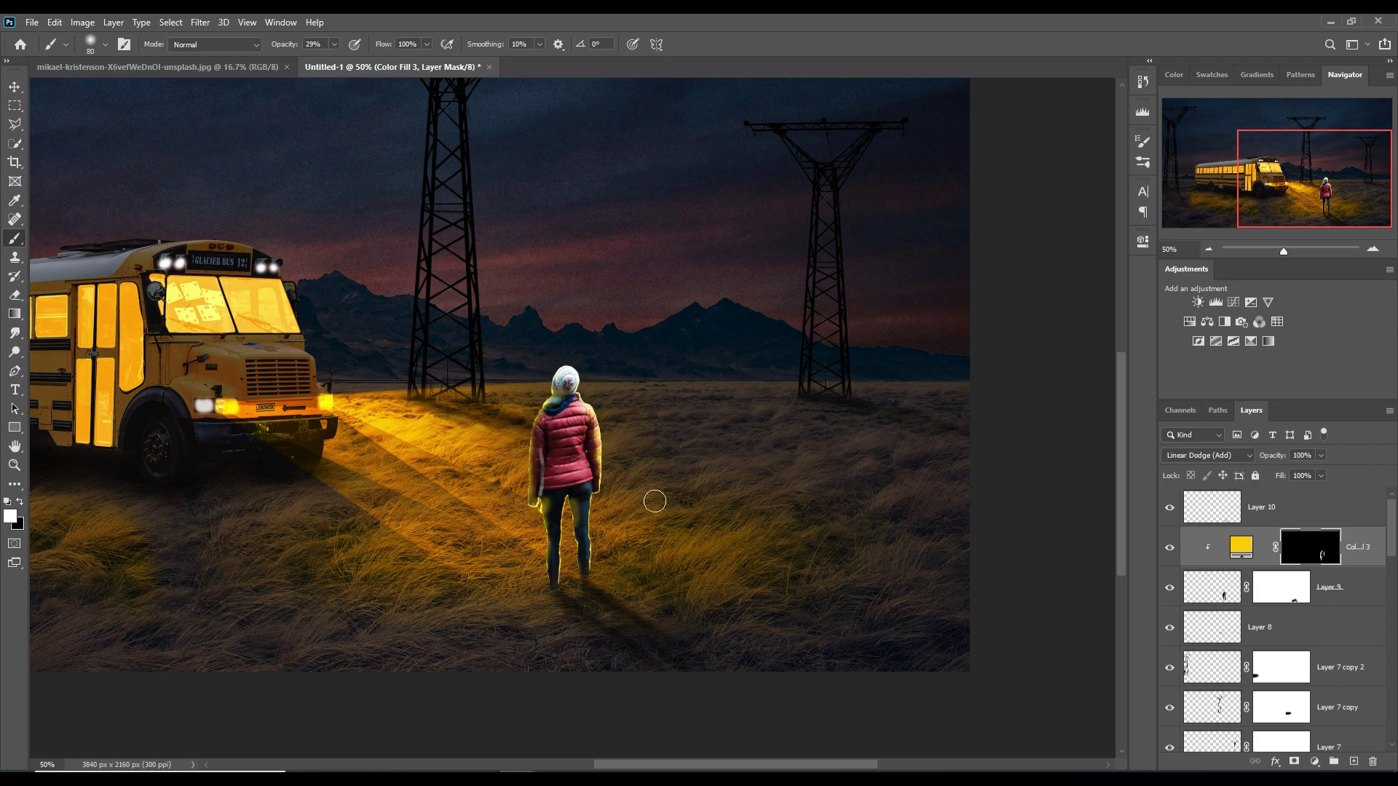
key("1")
key("4")
key("bracketleft")
key("bracketleft")
key("bracketleft")
left_click_drag(548, 433, 543, 423)
Fit the whole image in the window and bring up the background colour picker
key("ctrl+0")
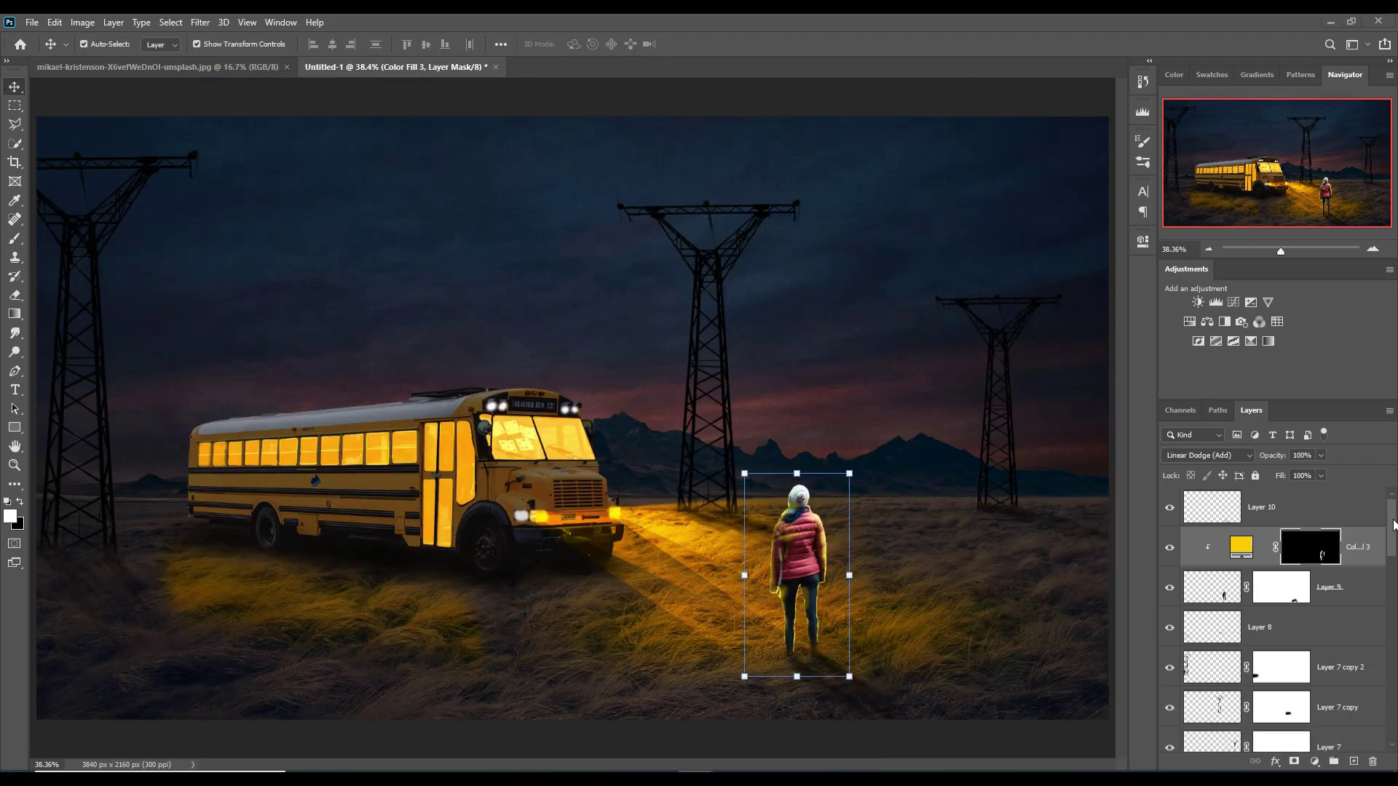
left_click(396, 413, "ctrl")
key("bracketright")
key("bracketright")
key("bracketright")
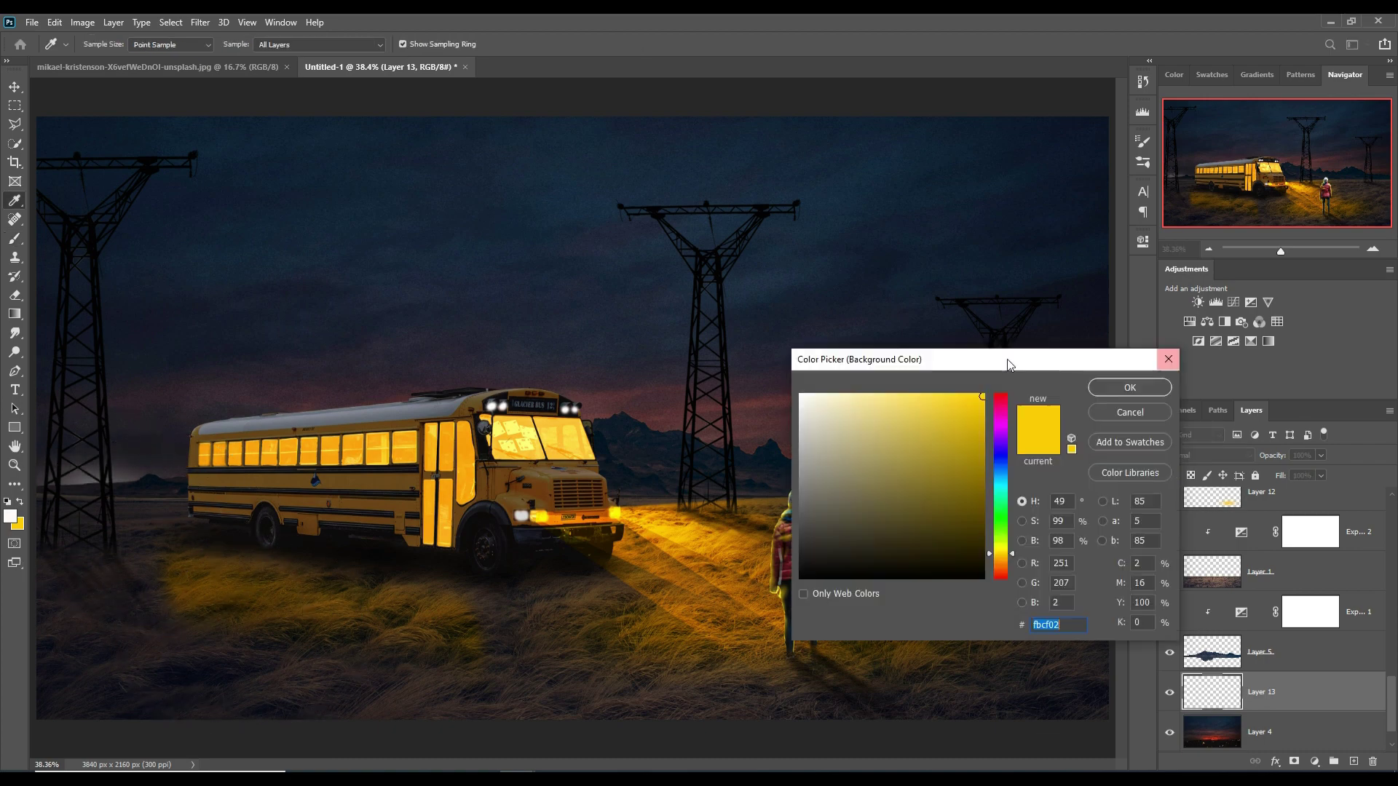
Add a layer mask to Layer 13, paint a faint soft stroke near the tower, then target Color Fill 1's mask
key("d")
left_click(1294, 761)
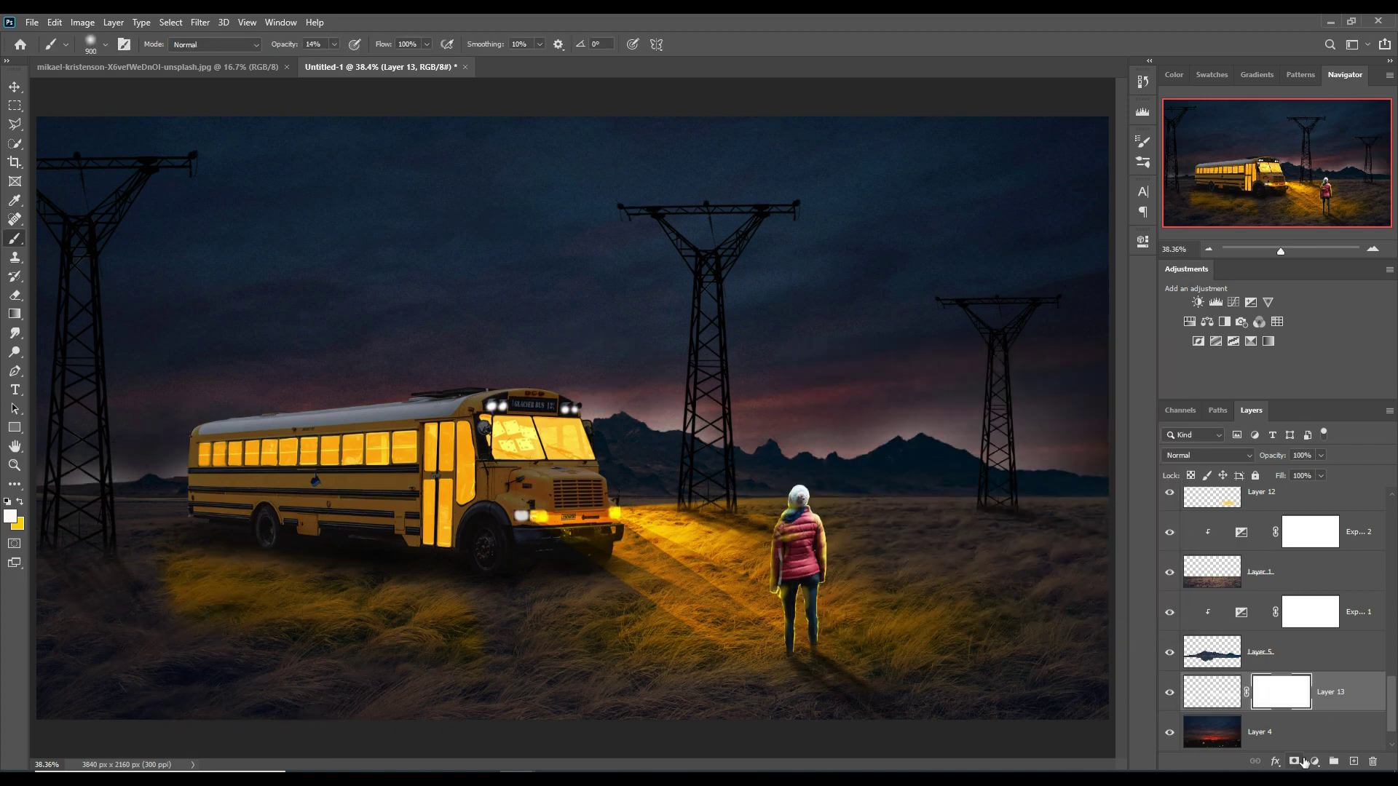
key("bracketleft")
key("bracketleft")
key("bracketleft")
mouse_move(1029, 428)
left_mouse_down()
mouse_move(1018, 408)
mouse_move(594, 408)
mouse_move(1068, 484)
mouse_move(984, 562)
left_mouse_up()
scroll(1274, 618, "up", 5)
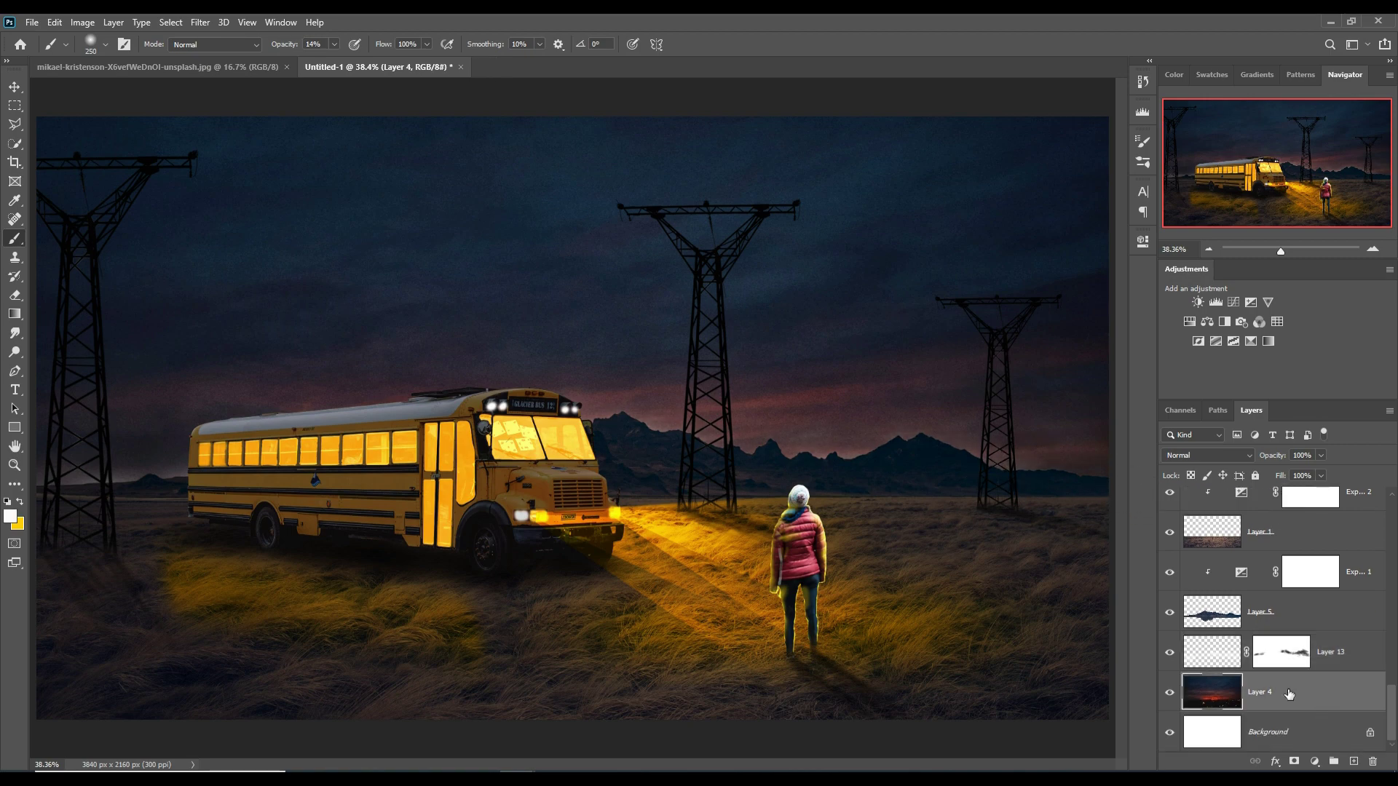
left_click(1309, 611)
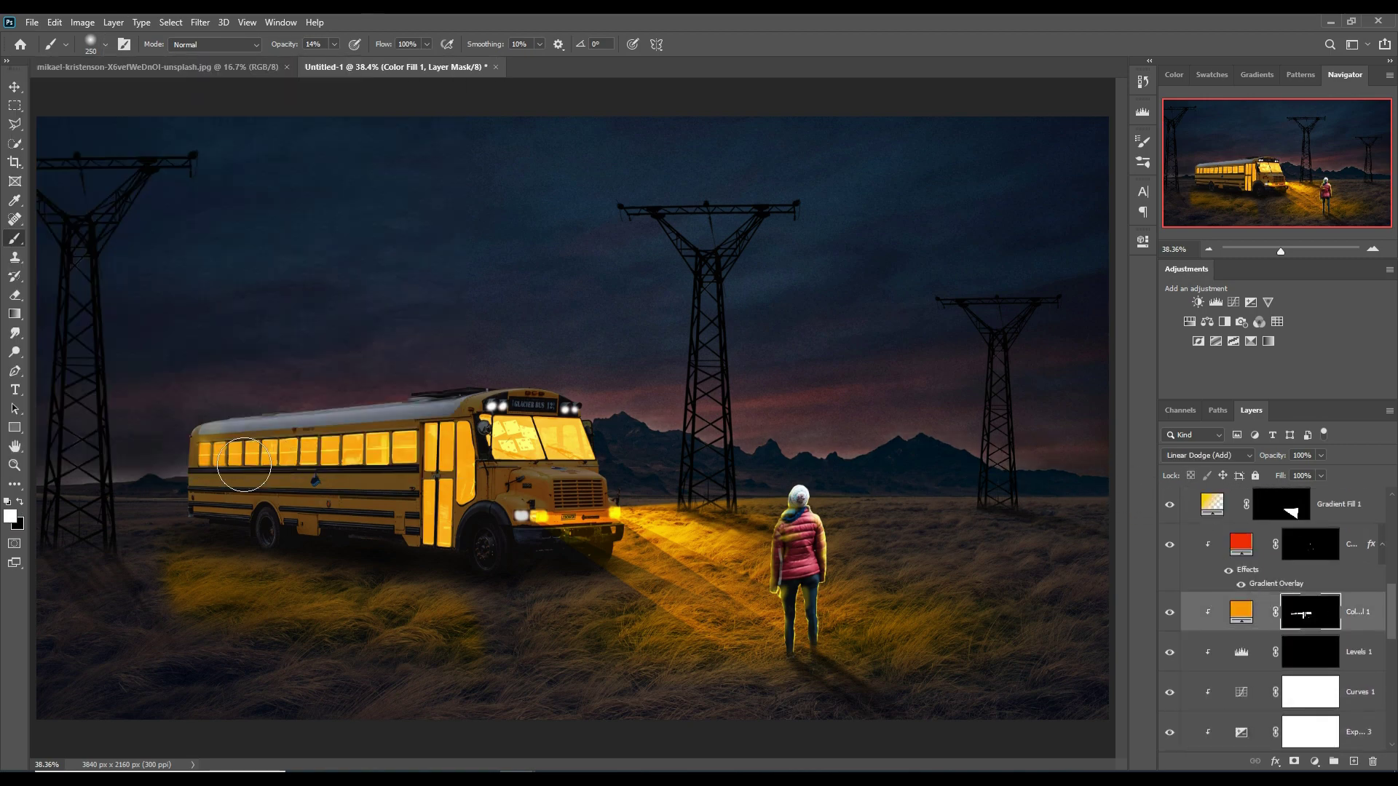
scroll(1235, 599, "up", 1)
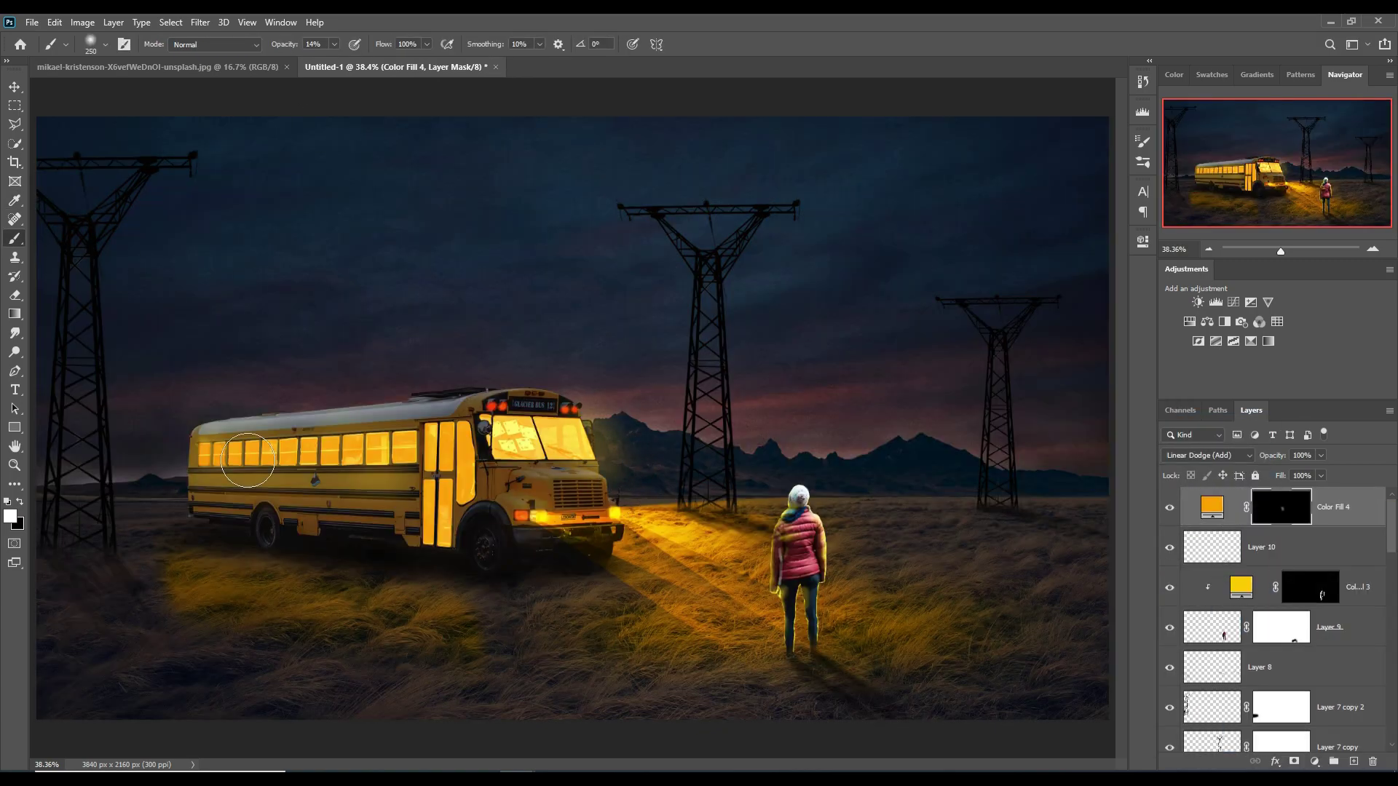
Paint orange glow around the bus's left side and headlights, then add a clipped Color Balance layer
left_click_drag(248, 460, 219, 495)
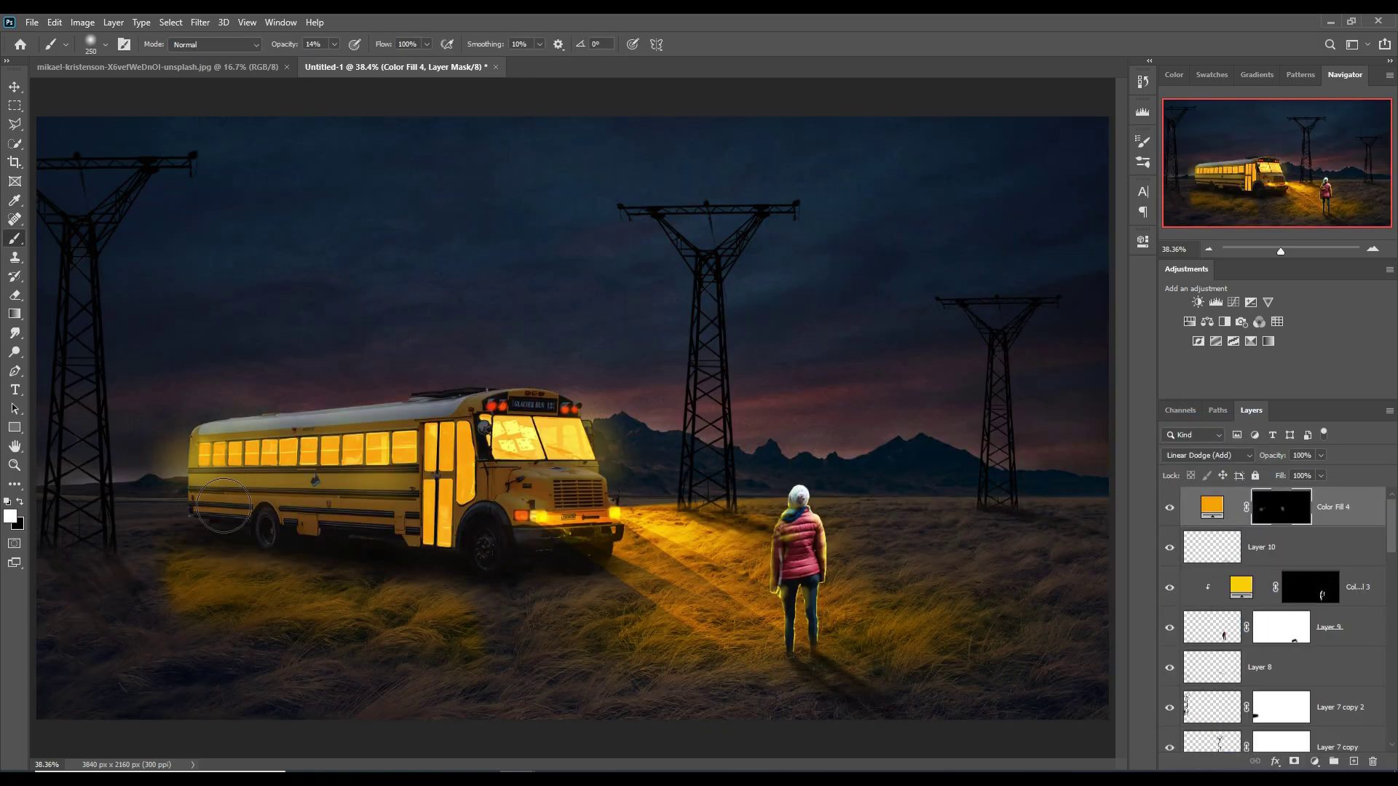
left_click_drag(655, 524, 571, 537)
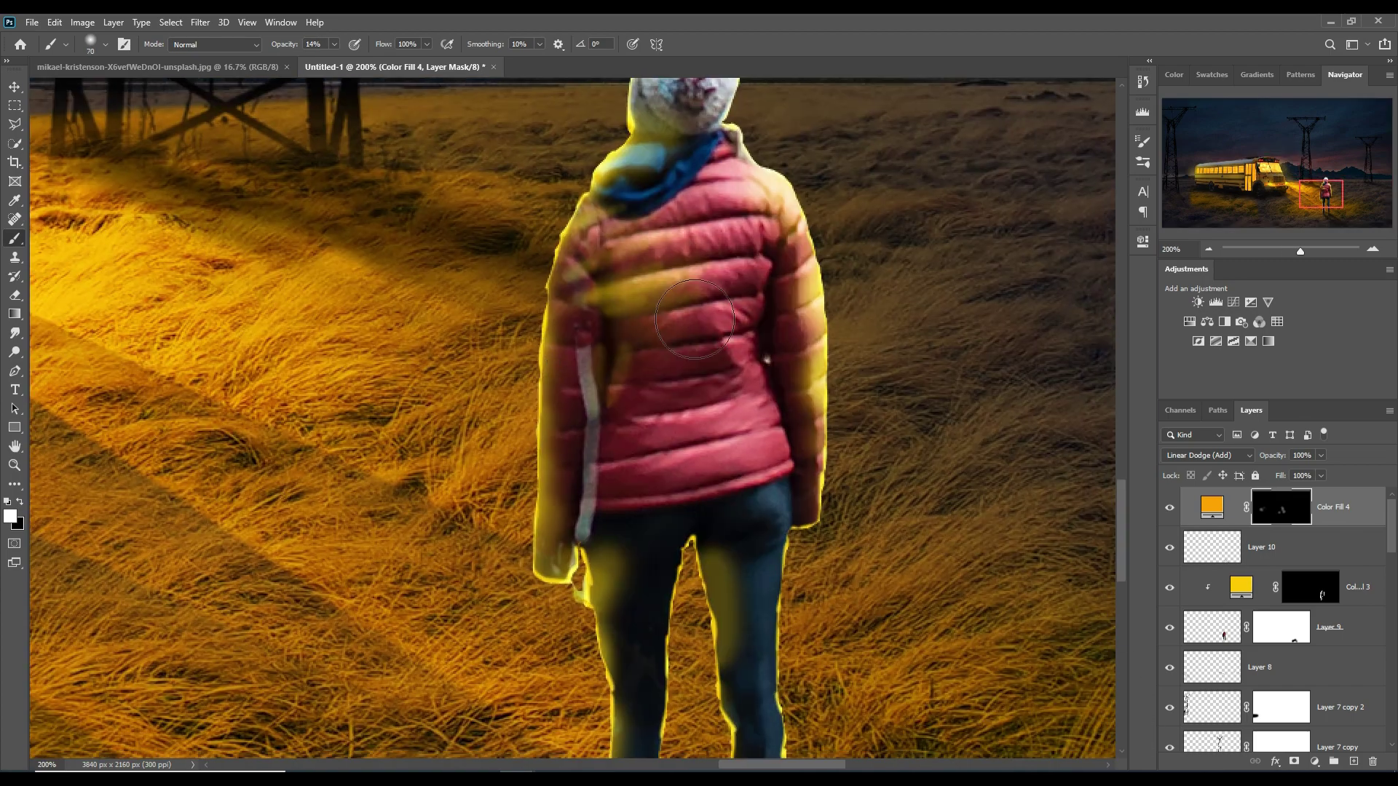
left_click(1309, 587)
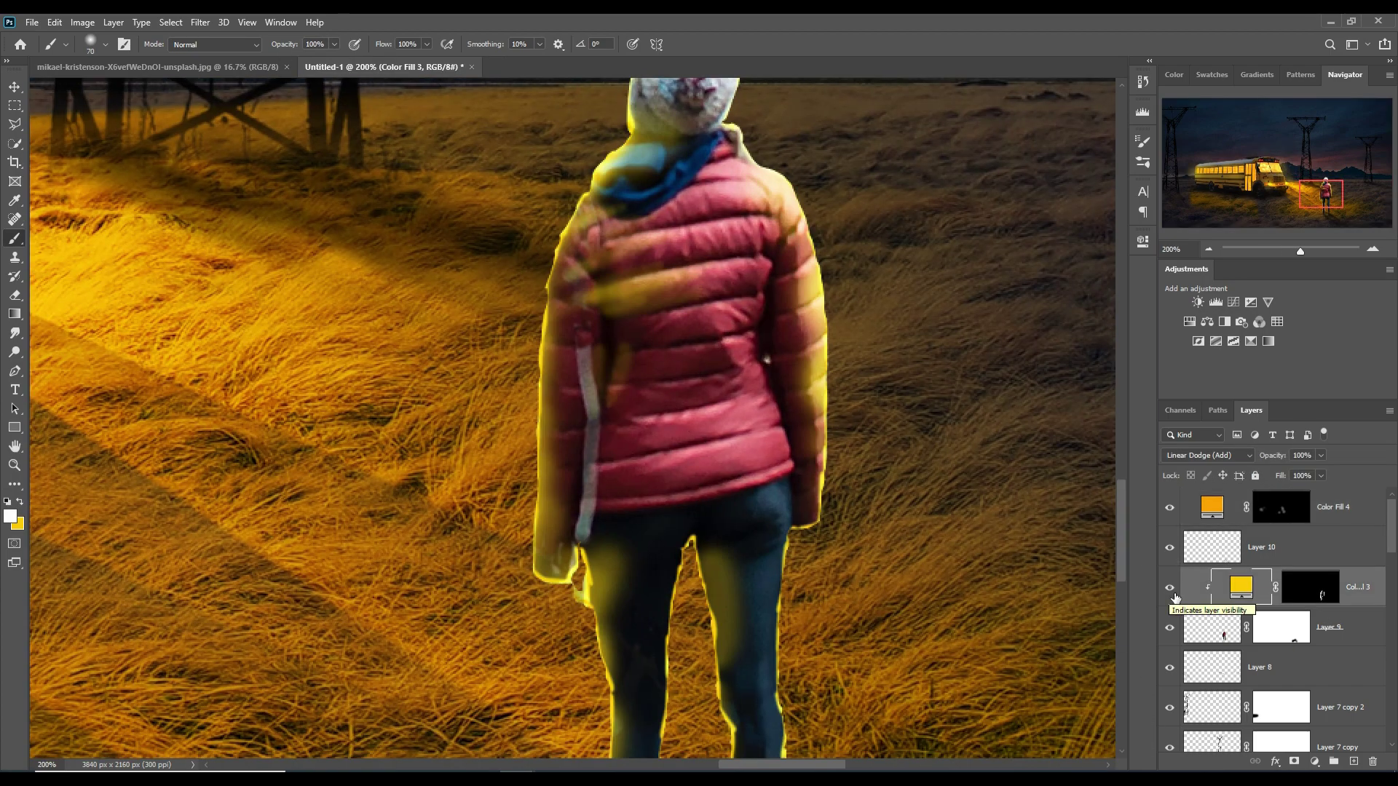
key("bracketleft")
key("bracketleft")
key("bracketleft")
scroll(653, 452, "down", 5)
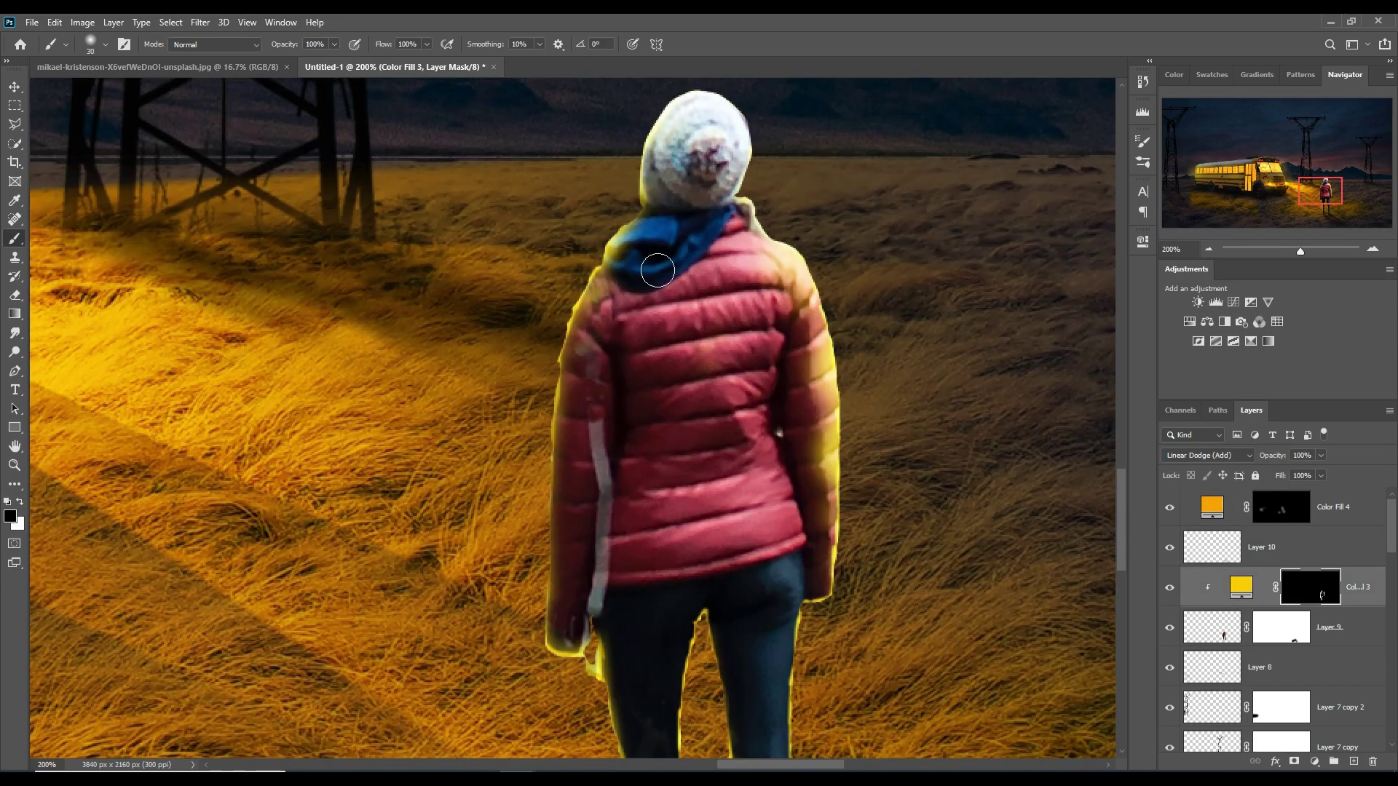
left_click(200, 22)
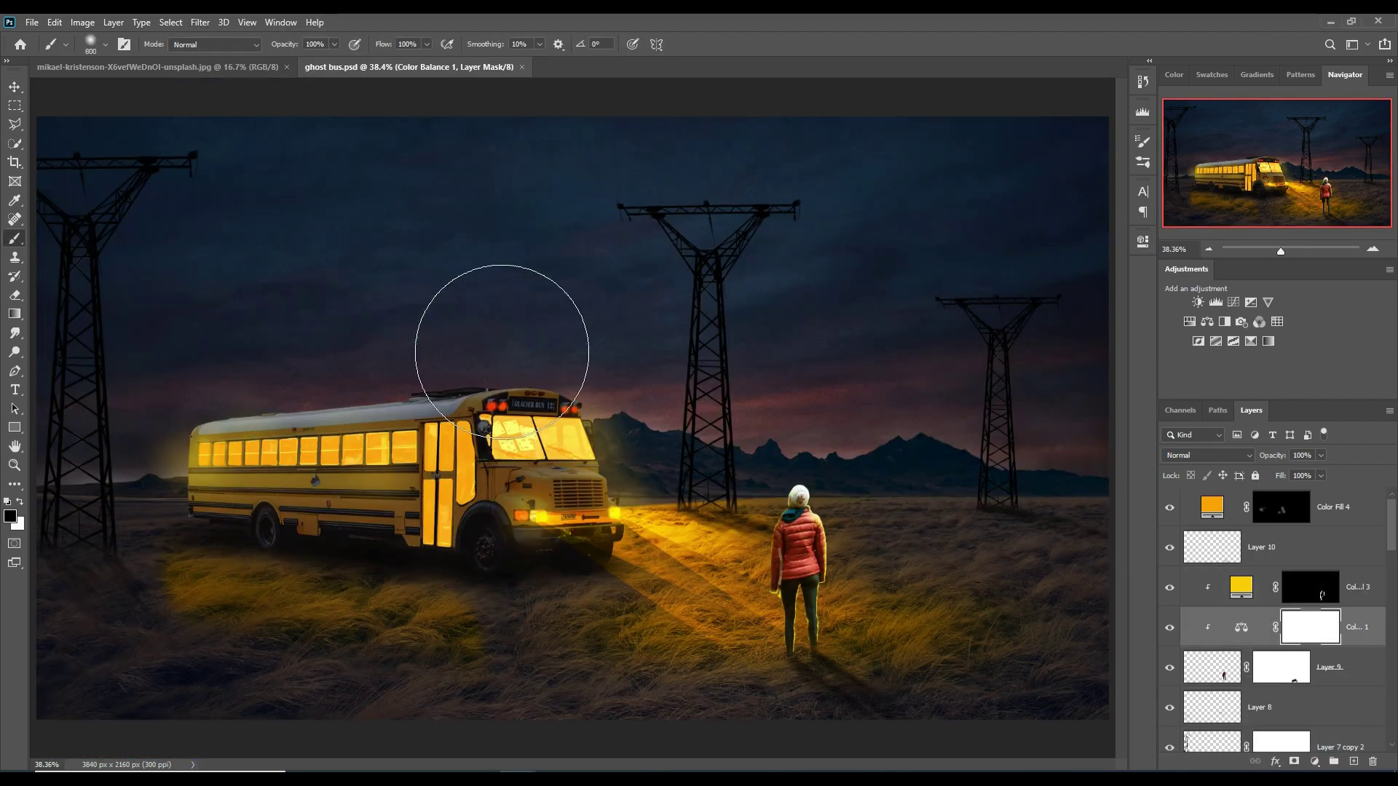
Paint white at 9% opacity on the Color Fill 4 mask, then undo the glow strokes
key("x")
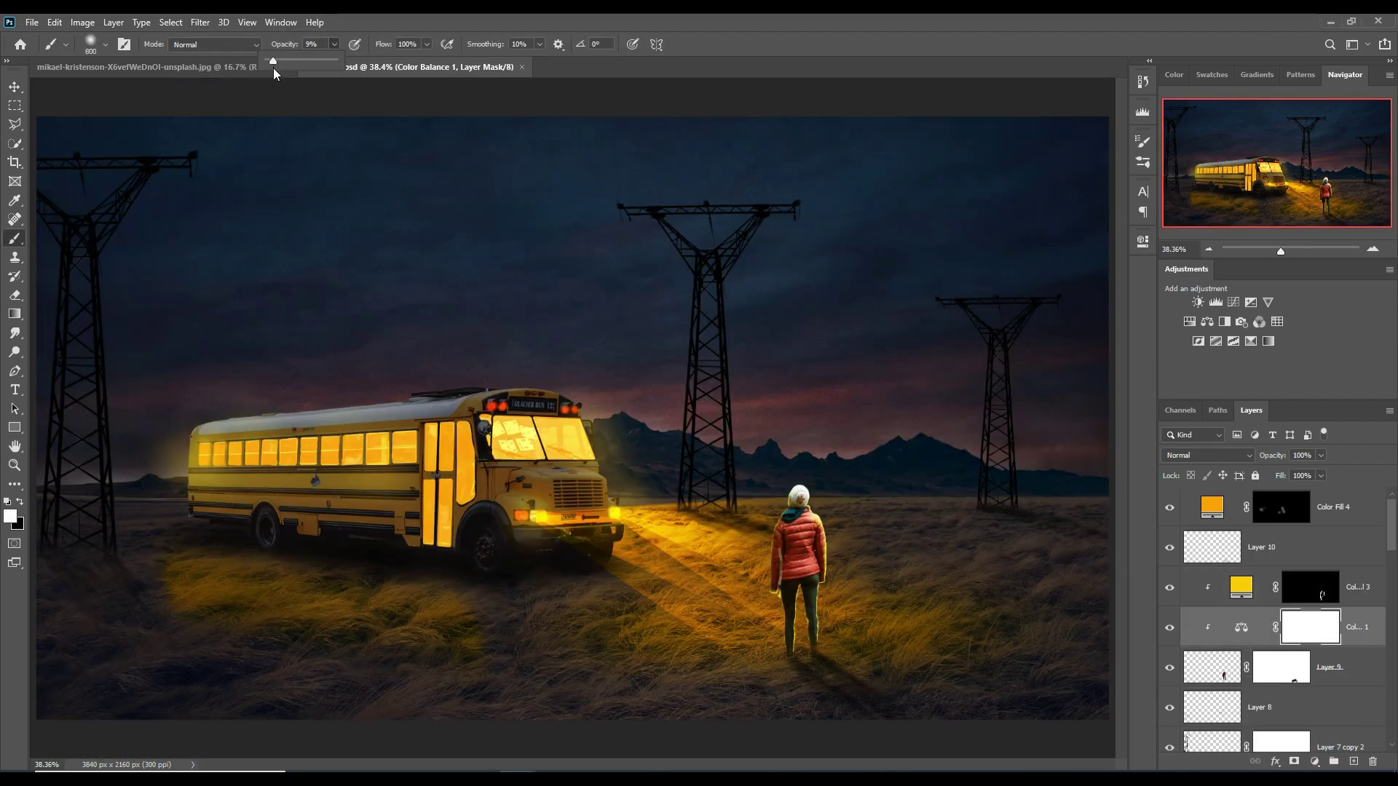
key("0")
key("9")
mouse_move(905, 584)
left_mouse_down()
mouse_move(552, 577)
mouse_move(998, 671)
left_mouse_up()
key("v")
key("ctrl+z")
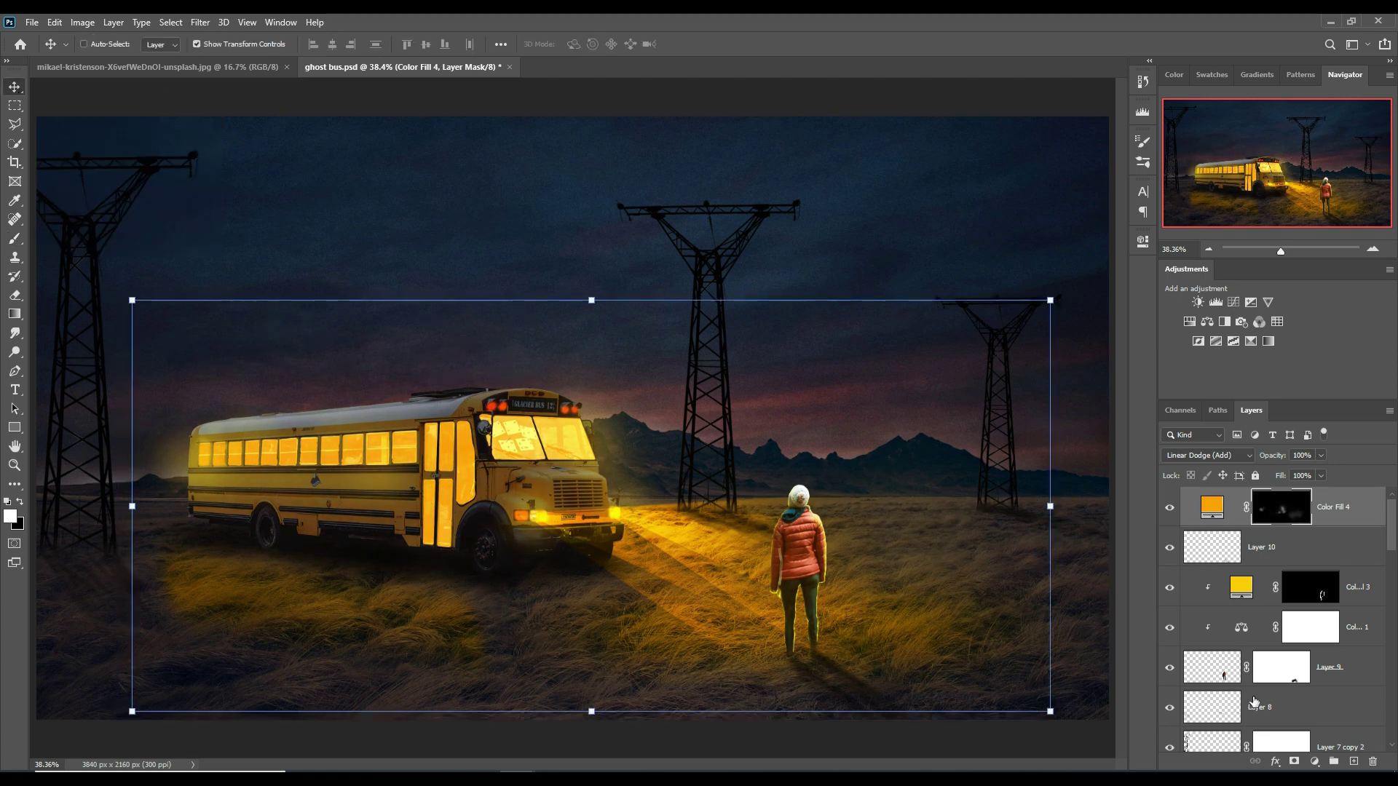
key("ctrl+z")
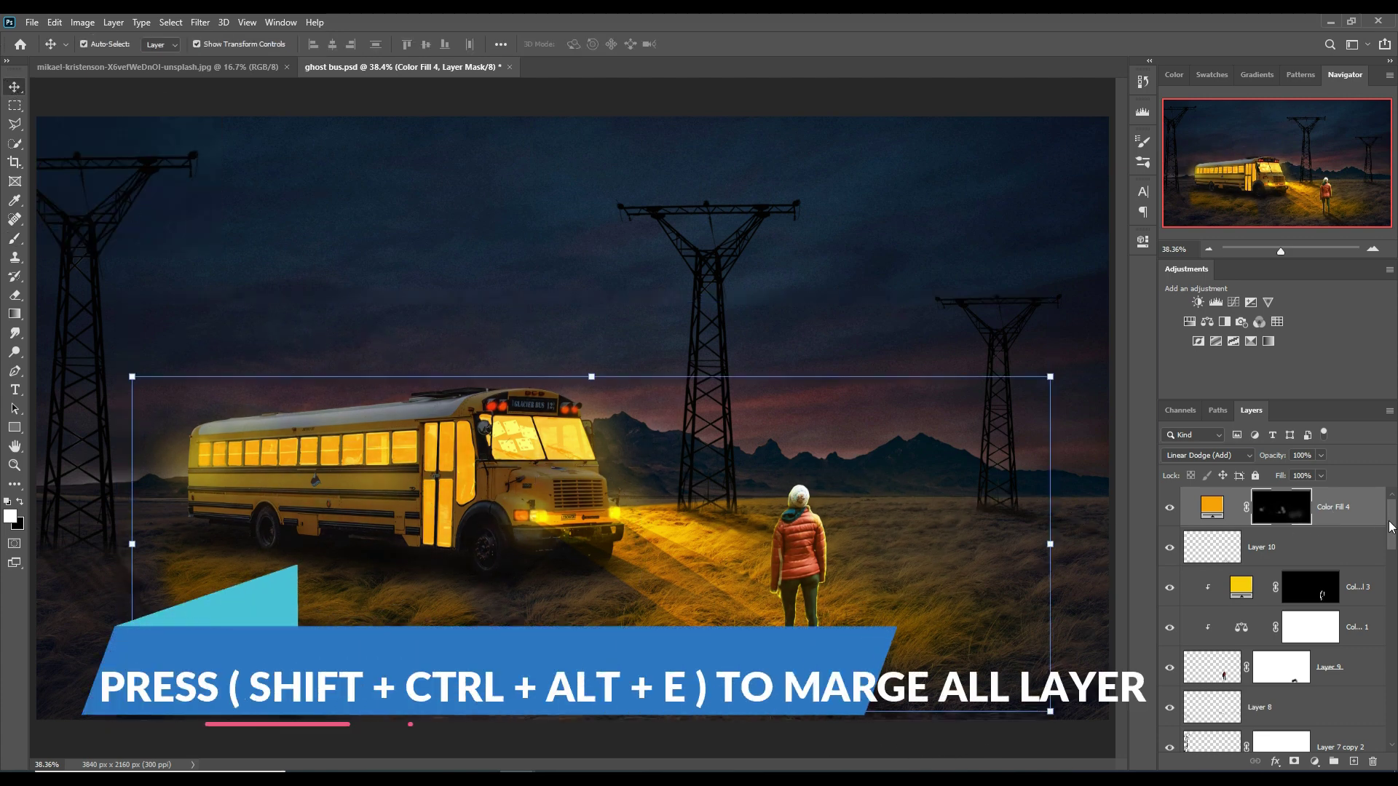
Stamp all visible layers into a new merged Layer 14 with Shift+Ctrl+Alt+E
key("ctrl")
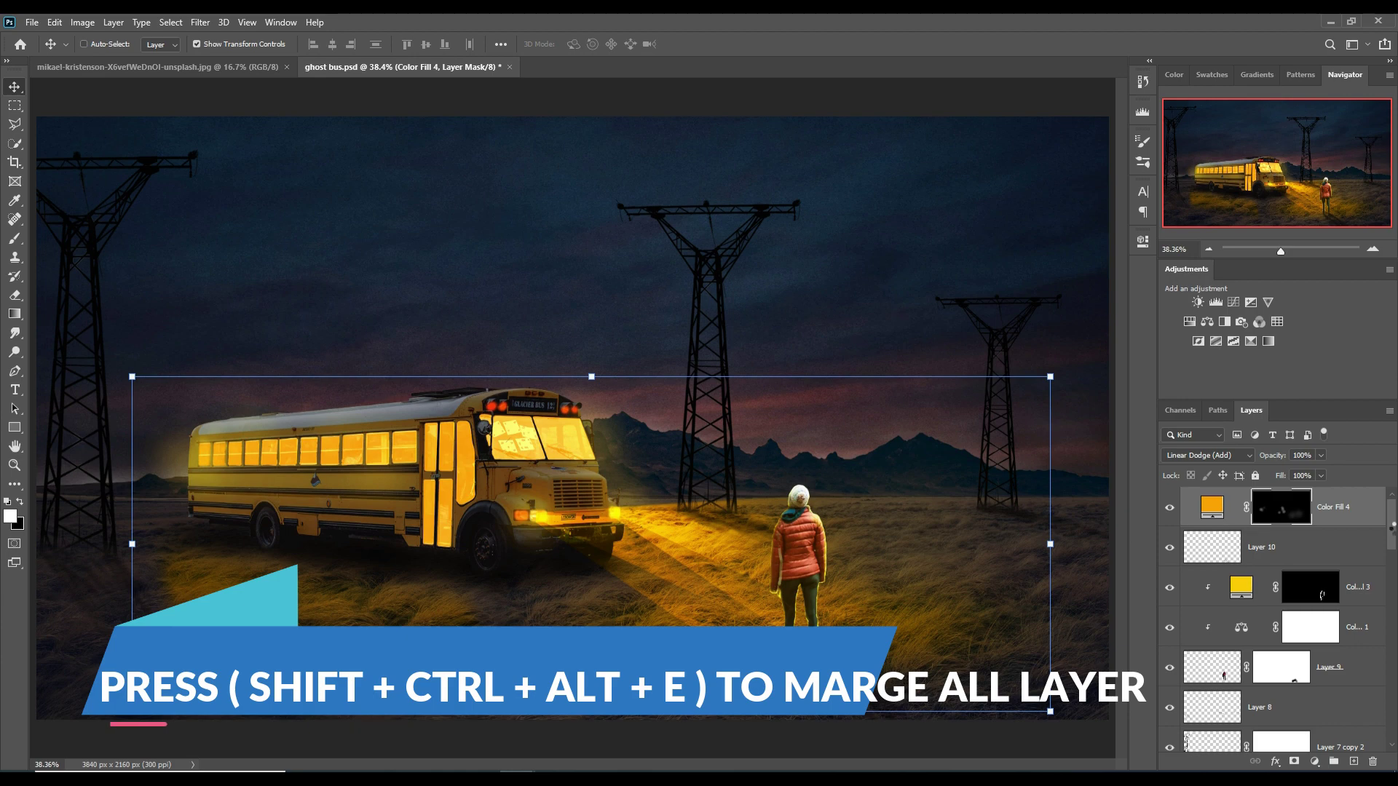
key("shift+ctrl+alt+e")
left_click(1170, 549)
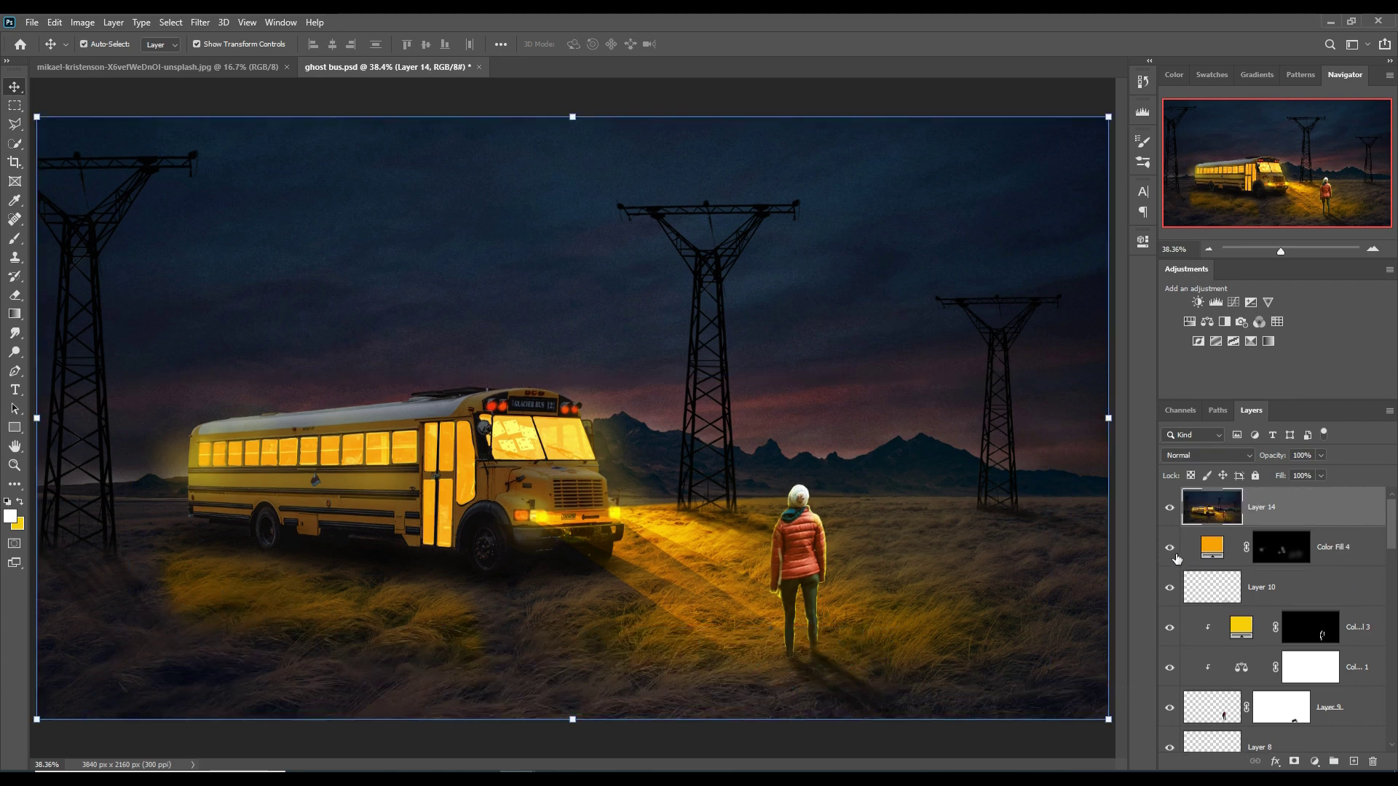
Convert Layer 14 to a smart object and apply the Camera Raw Filter to it
right_click(1324, 508)
left_click(1169, 368)
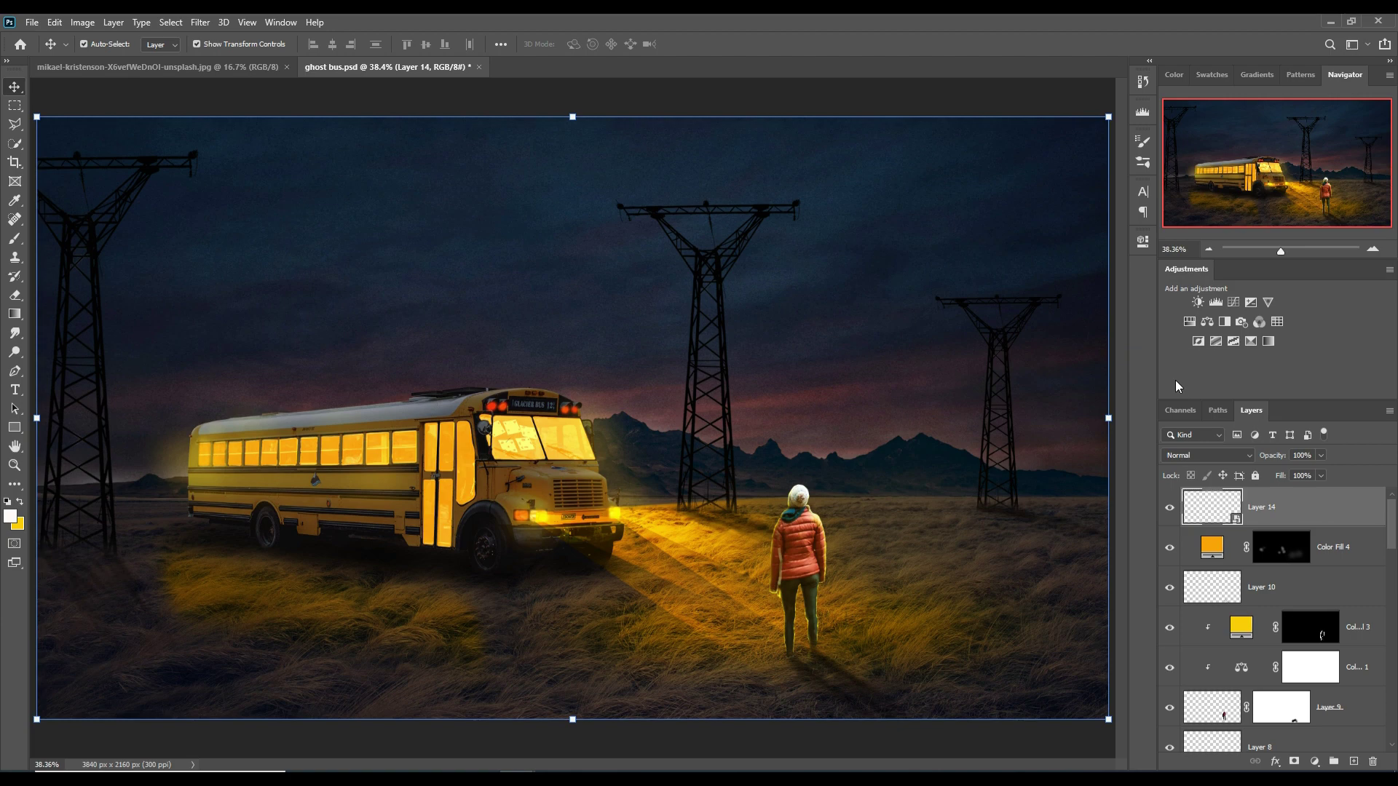
left_click(200, 23)
left_click(233, 107)
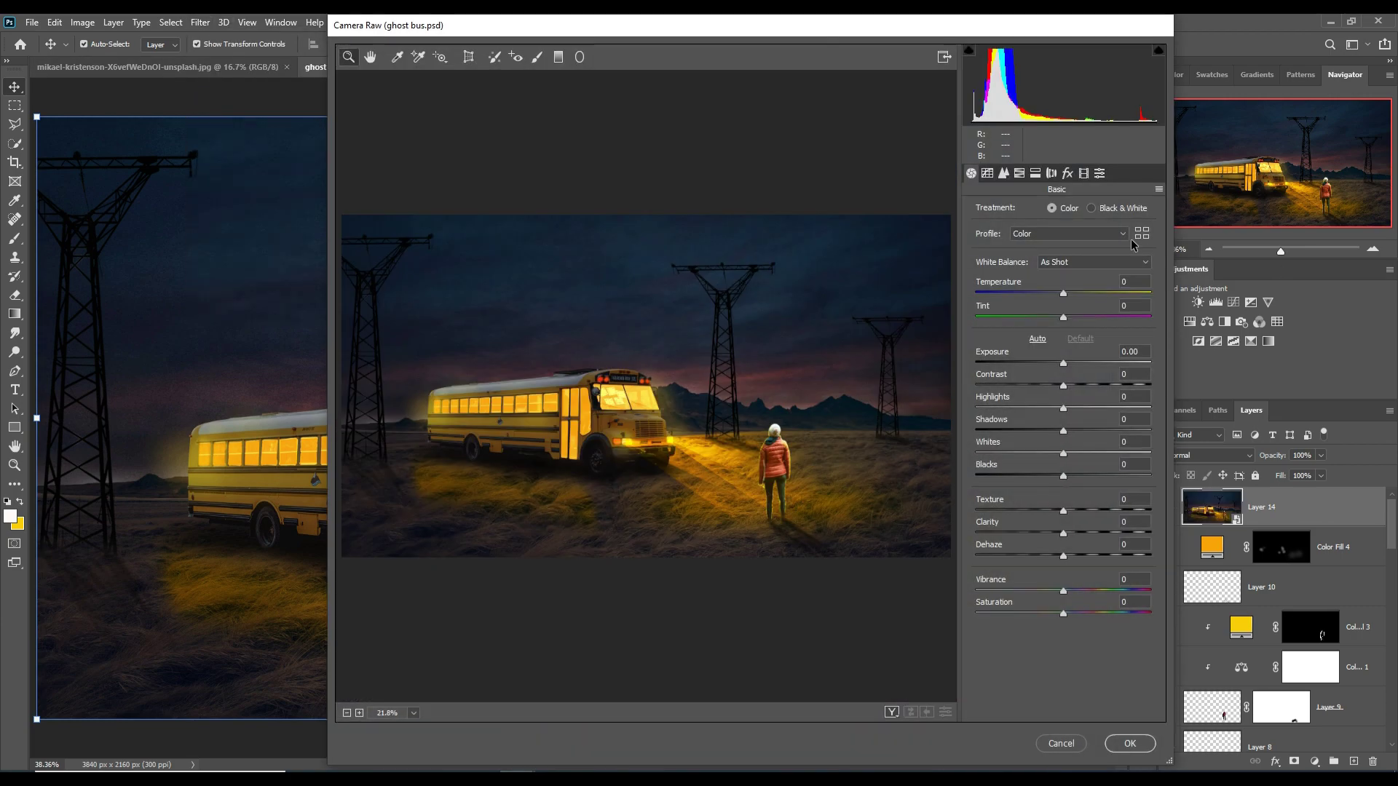
Set Shadows -34, Blacks -12, Highlights +16, Whites +18 and Saturation +5 in Basic
left_click_drag(1062, 431, 1031, 431)
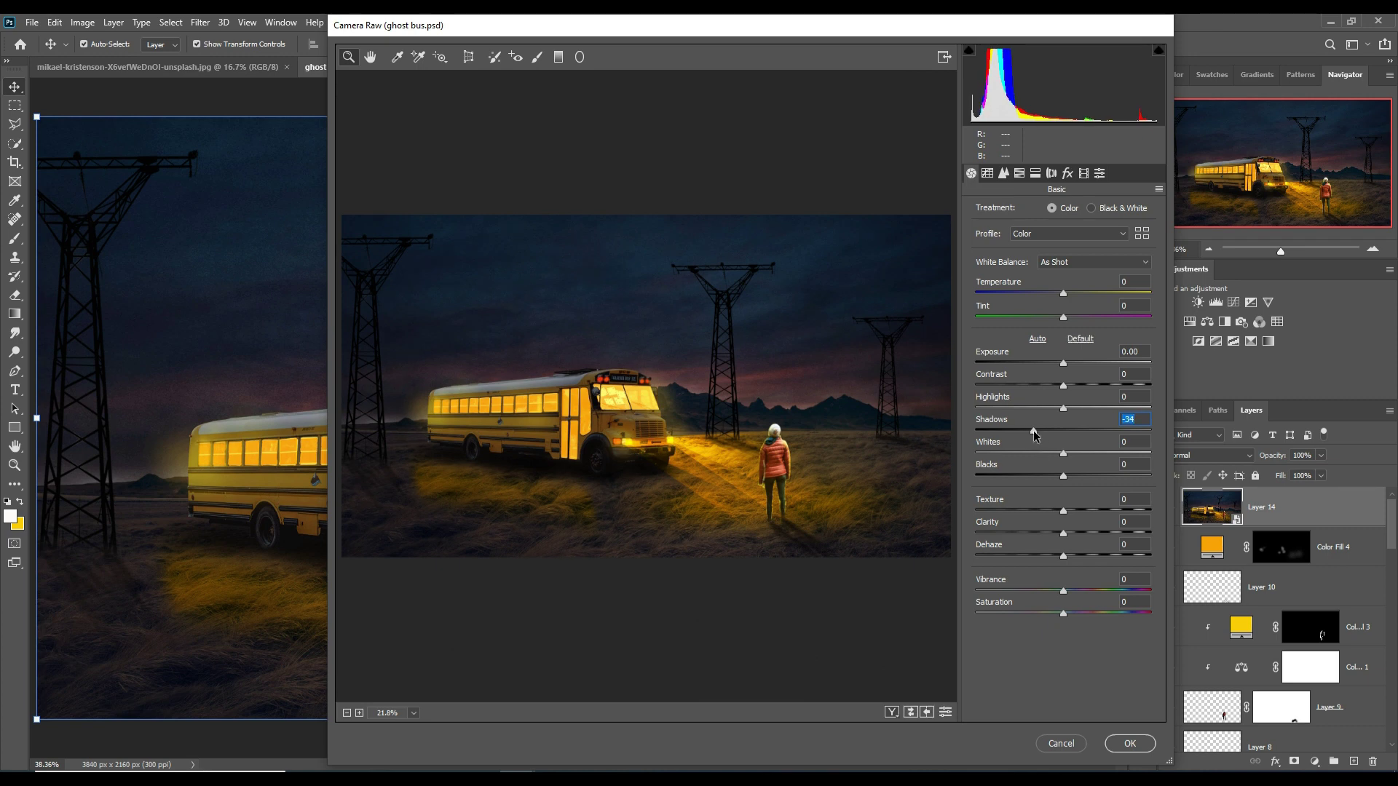
left_click_drag(1067, 476, 1053, 476)
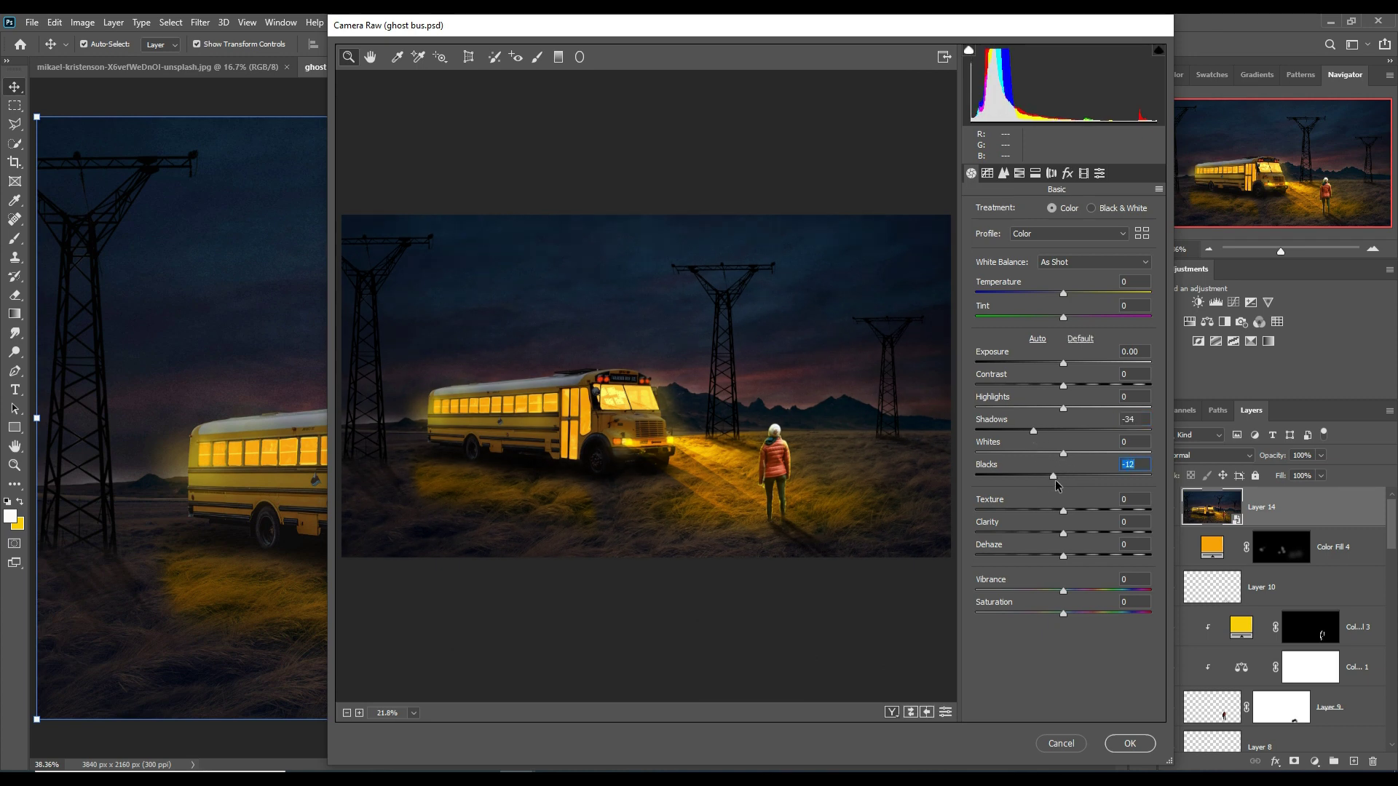
mouse_move(1063, 408)
left_mouse_down()
mouse_move(1078, 408)
mouse_move(1078, 453)
left_mouse_up()
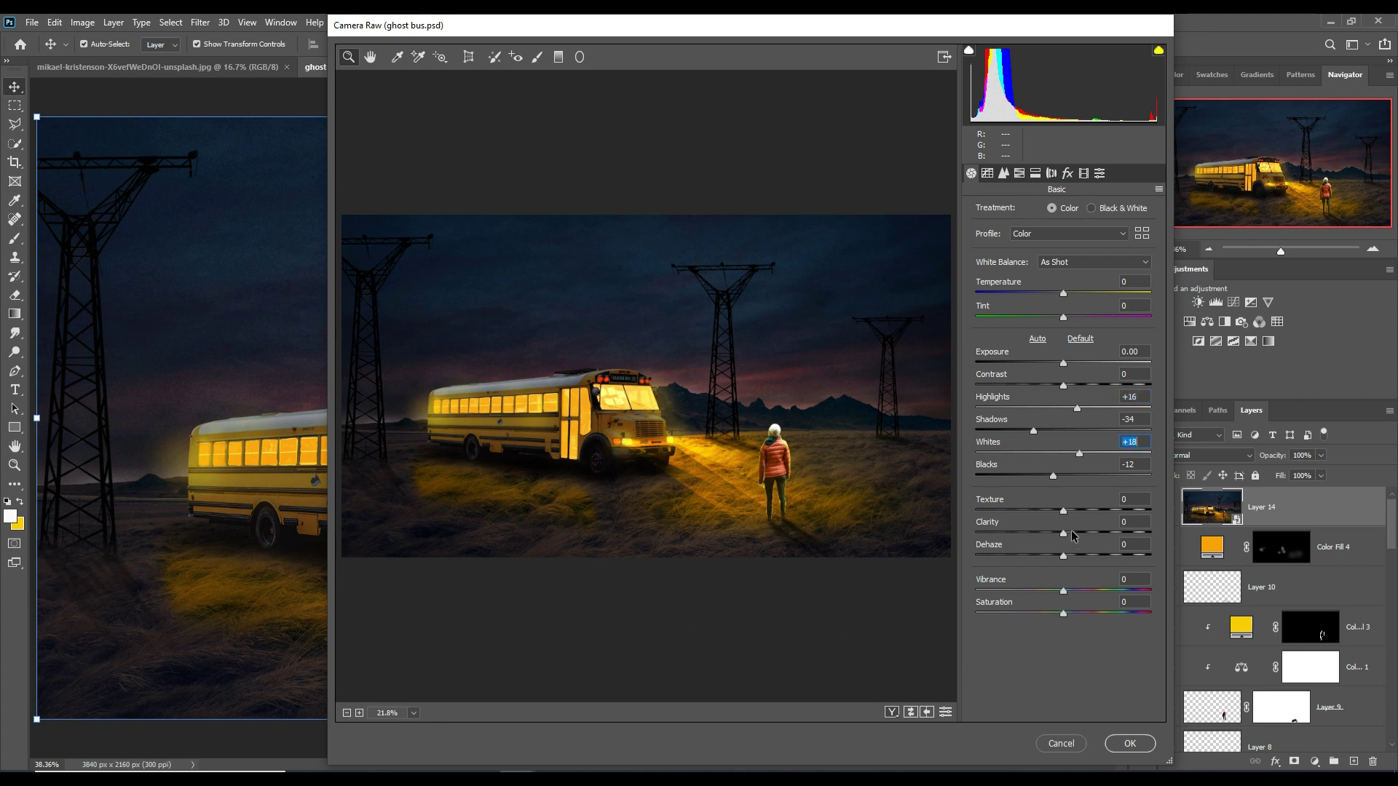
left_click_drag(1063, 614, 1068, 613)
Raise the Sharpening Amount in Camera Raw's Detail panel
left_click(1067, 174)
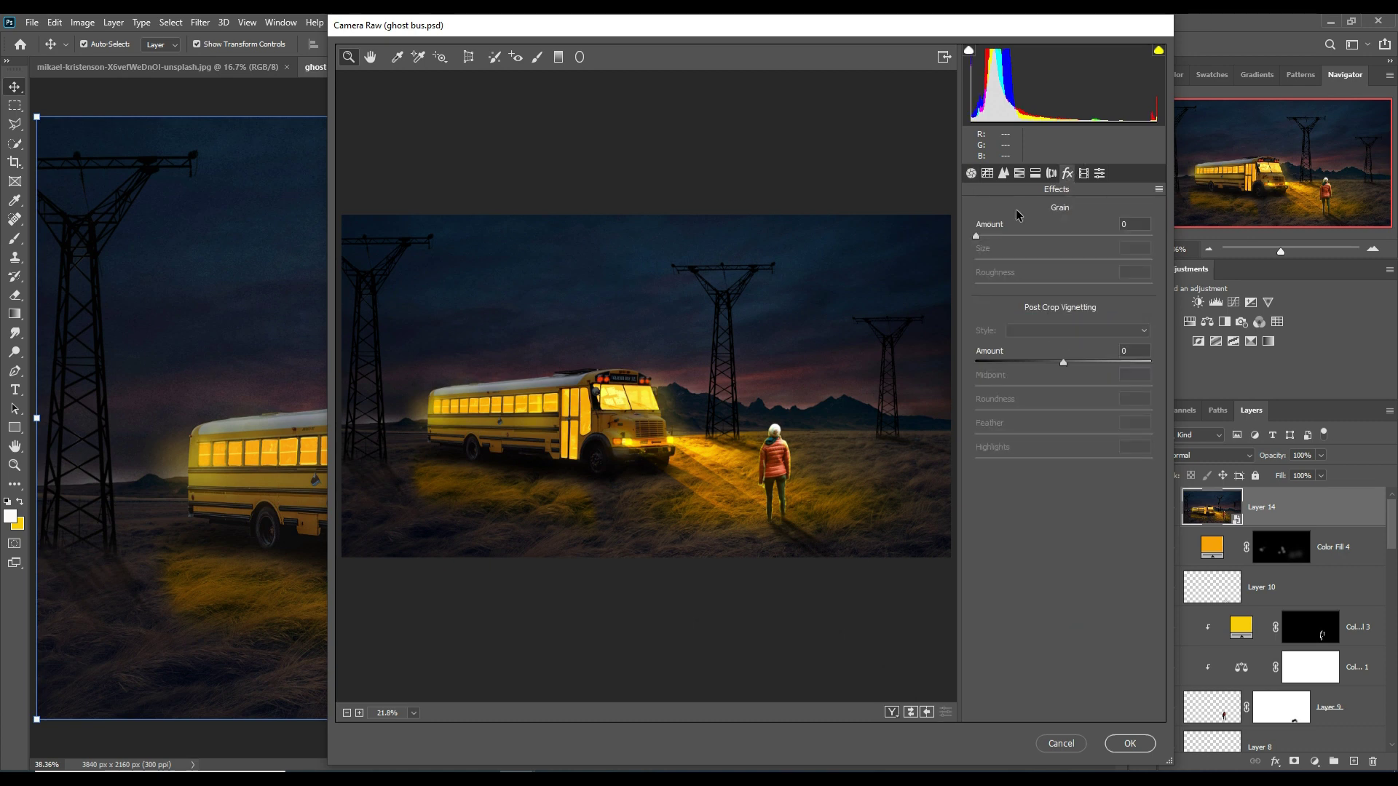
left_click(1003, 173)
left_click_drag(976, 233, 1009, 234)
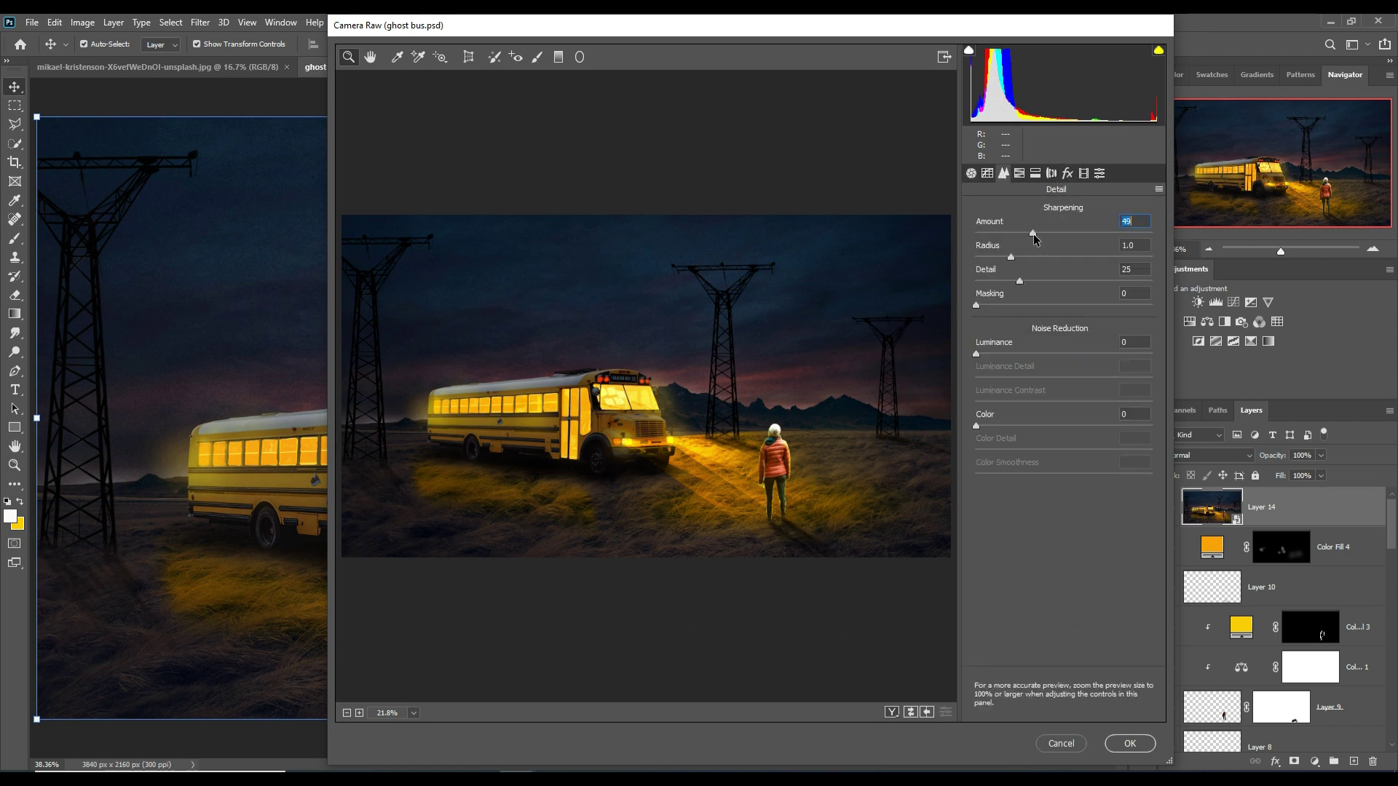
Set the tone curve to Darks -6 and Highlights +6, then apply Camera Raw
left_click(986, 173)
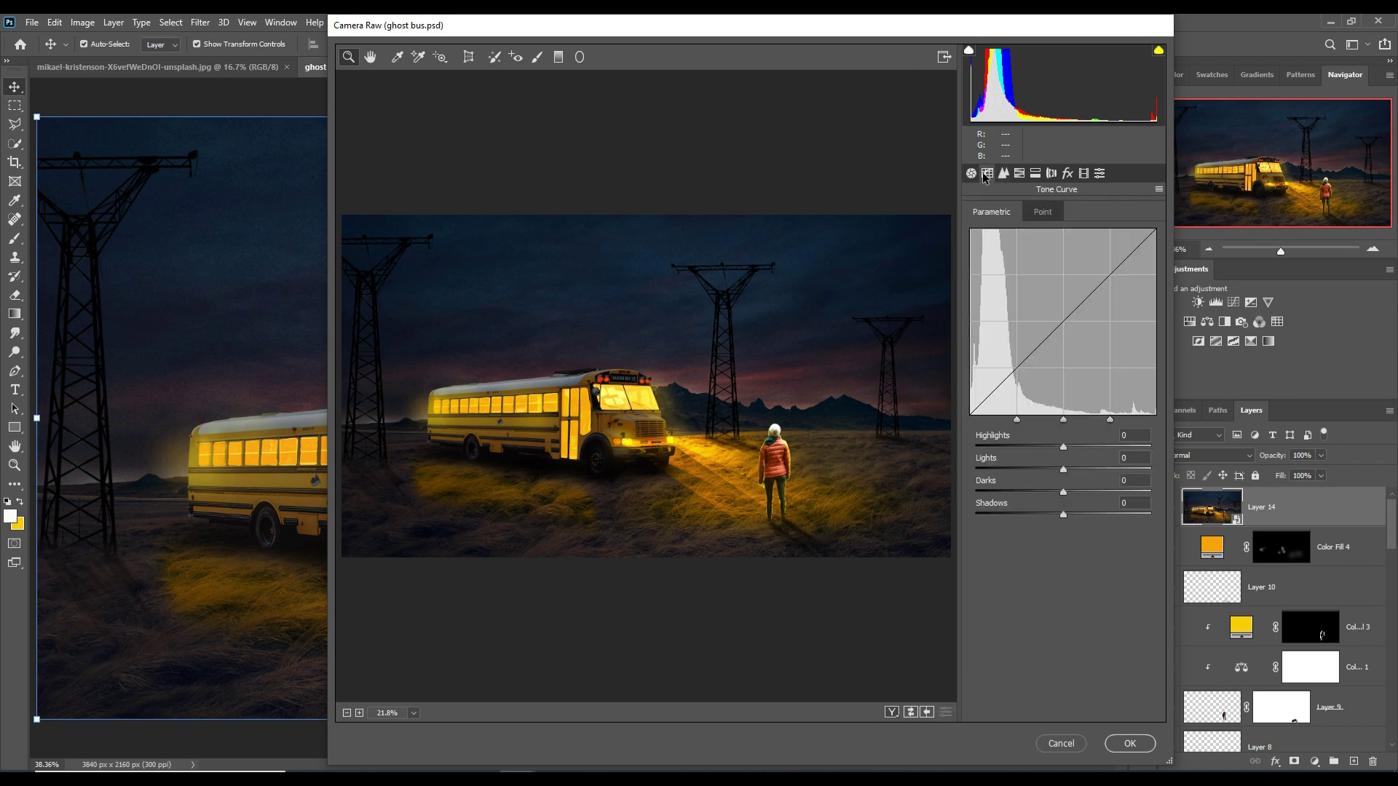
left_click_drag(1062, 497, 1059, 498)
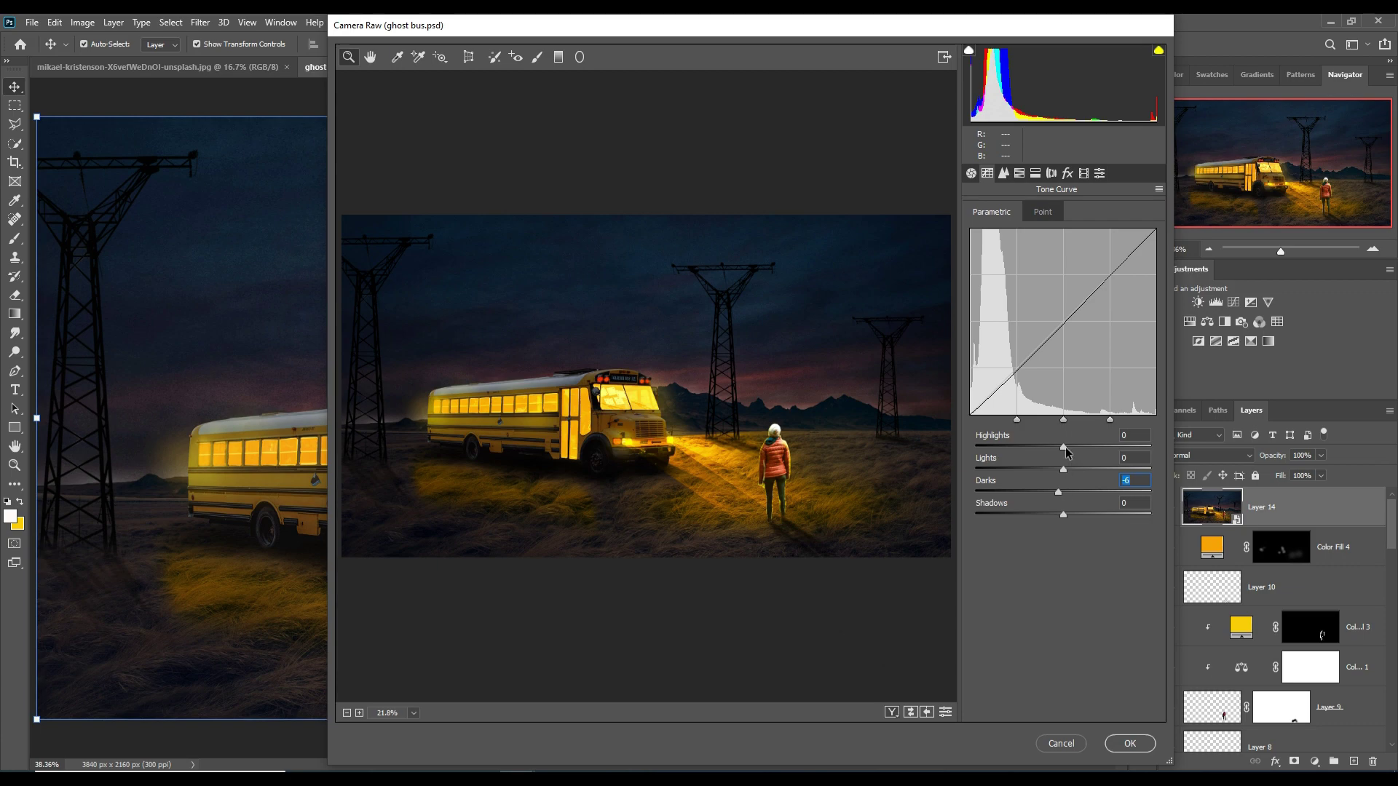
left_click_drag(1064, 448, 1068, 449)
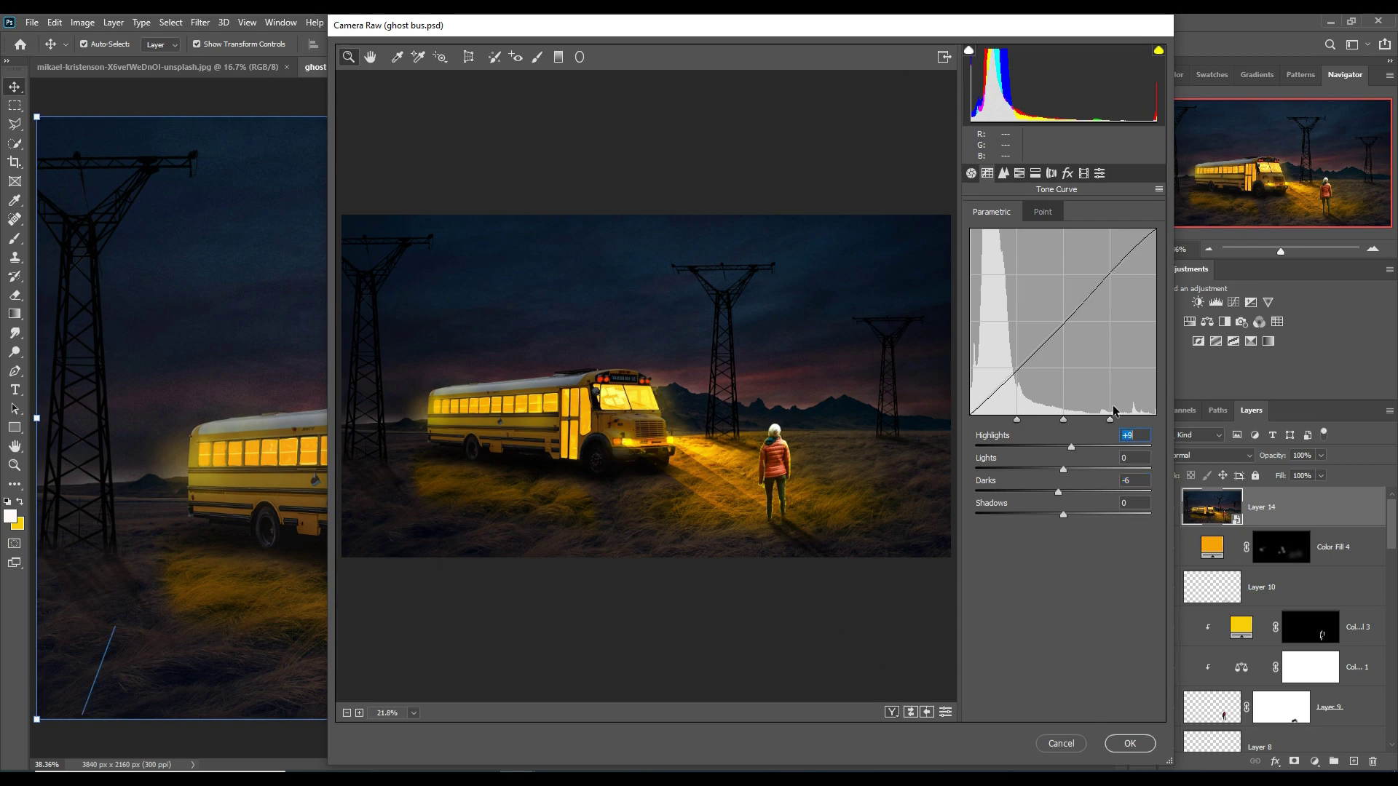
left_click(1130, 745)
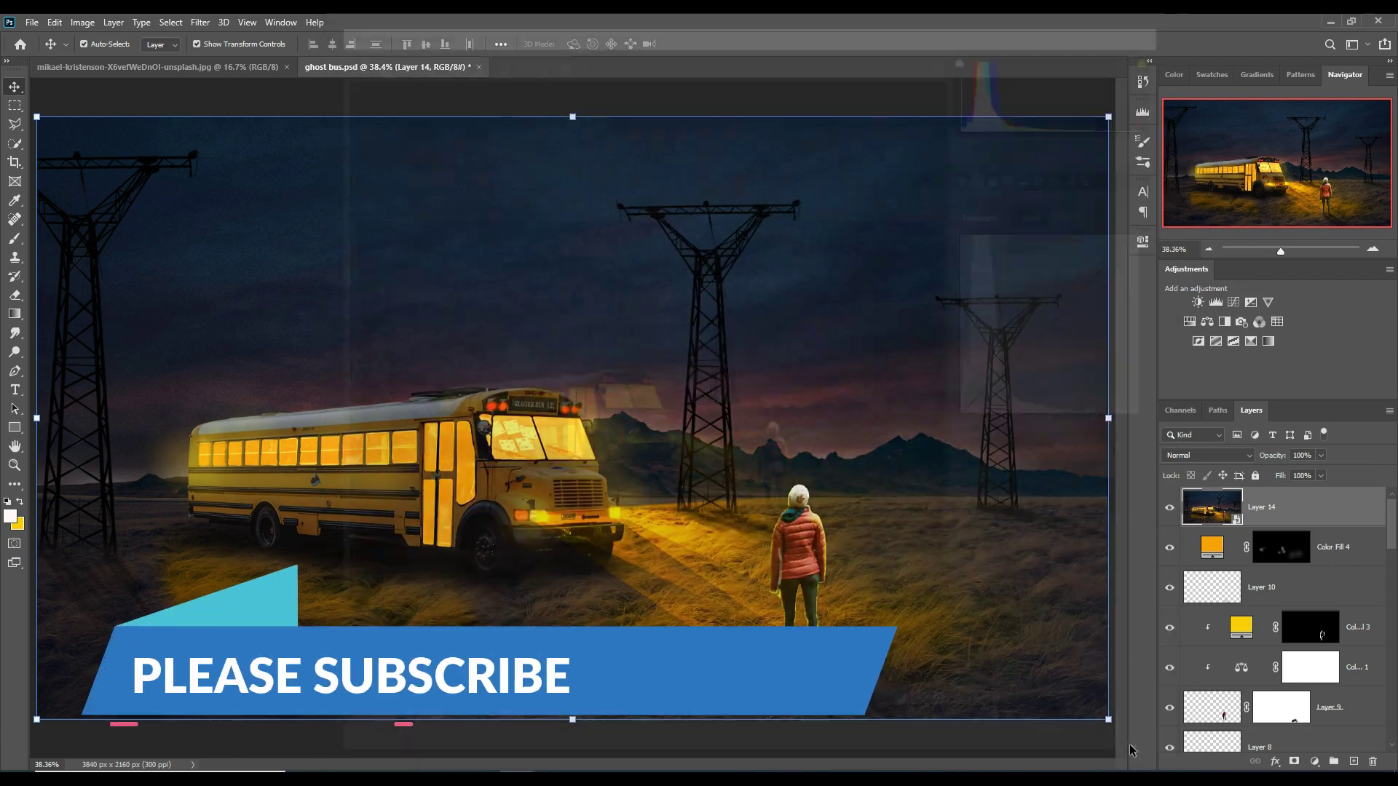